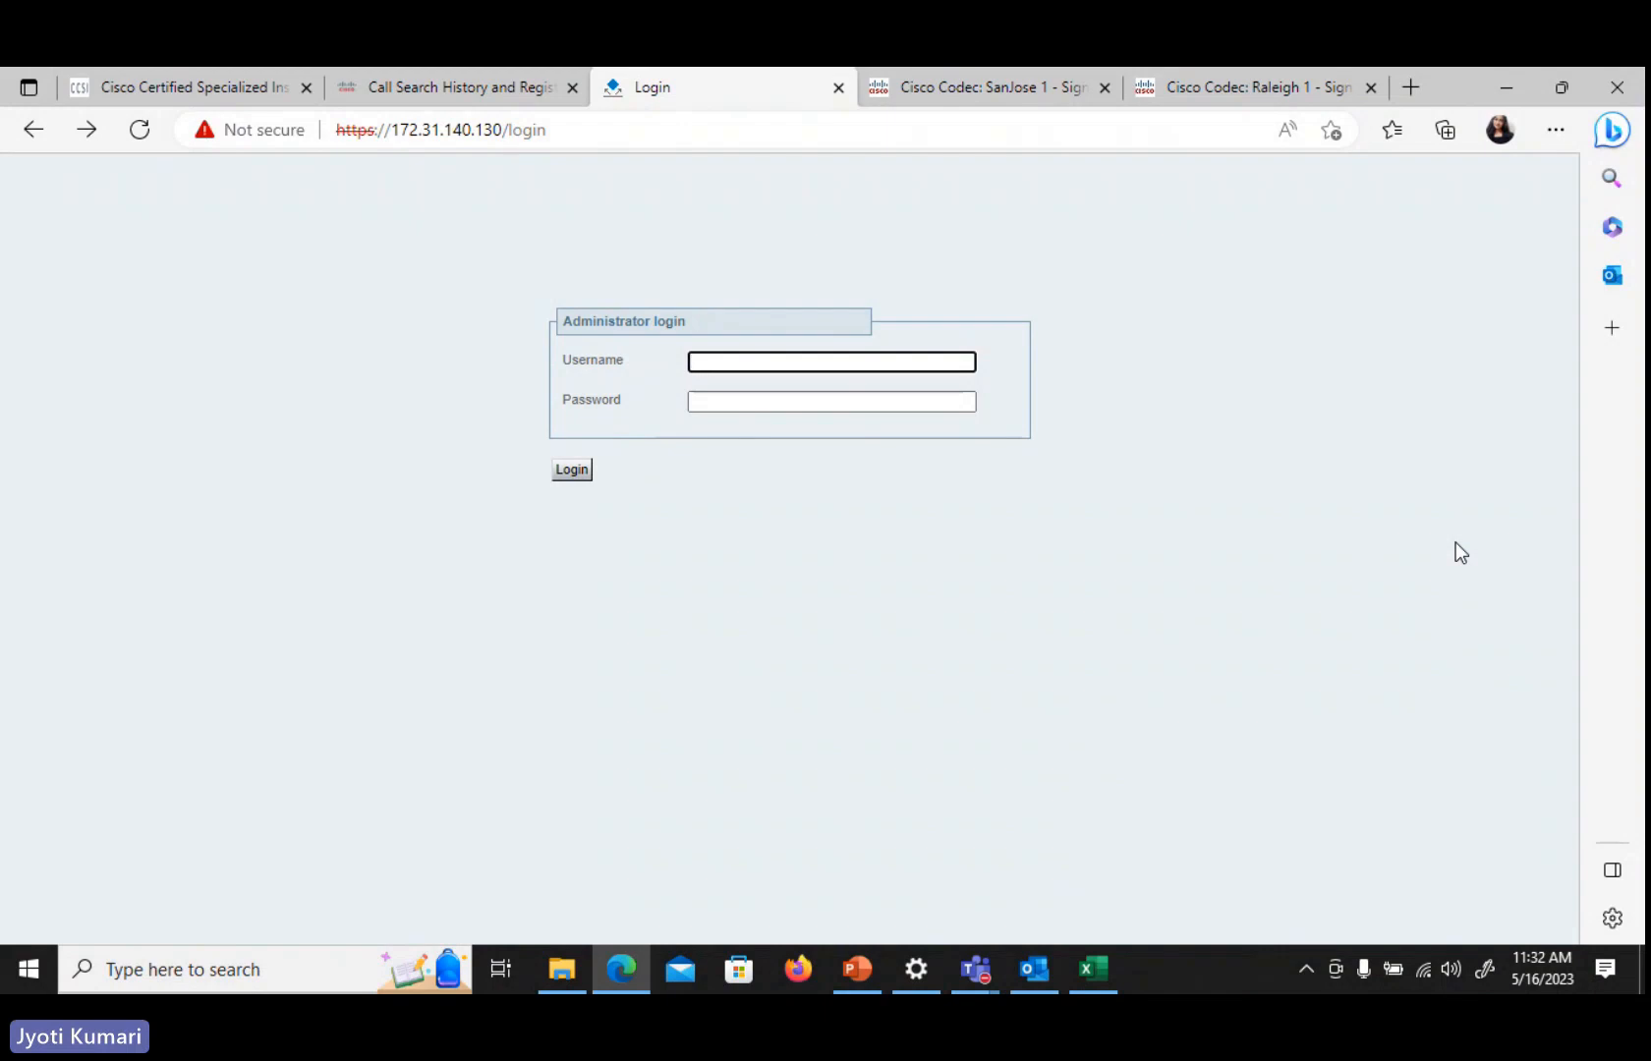
# Log in to the Expressway administrator page as admin with the administrator password
pyautogui.write('admin')
pyautogui.press('Tab')
pyautogui.write('*****')
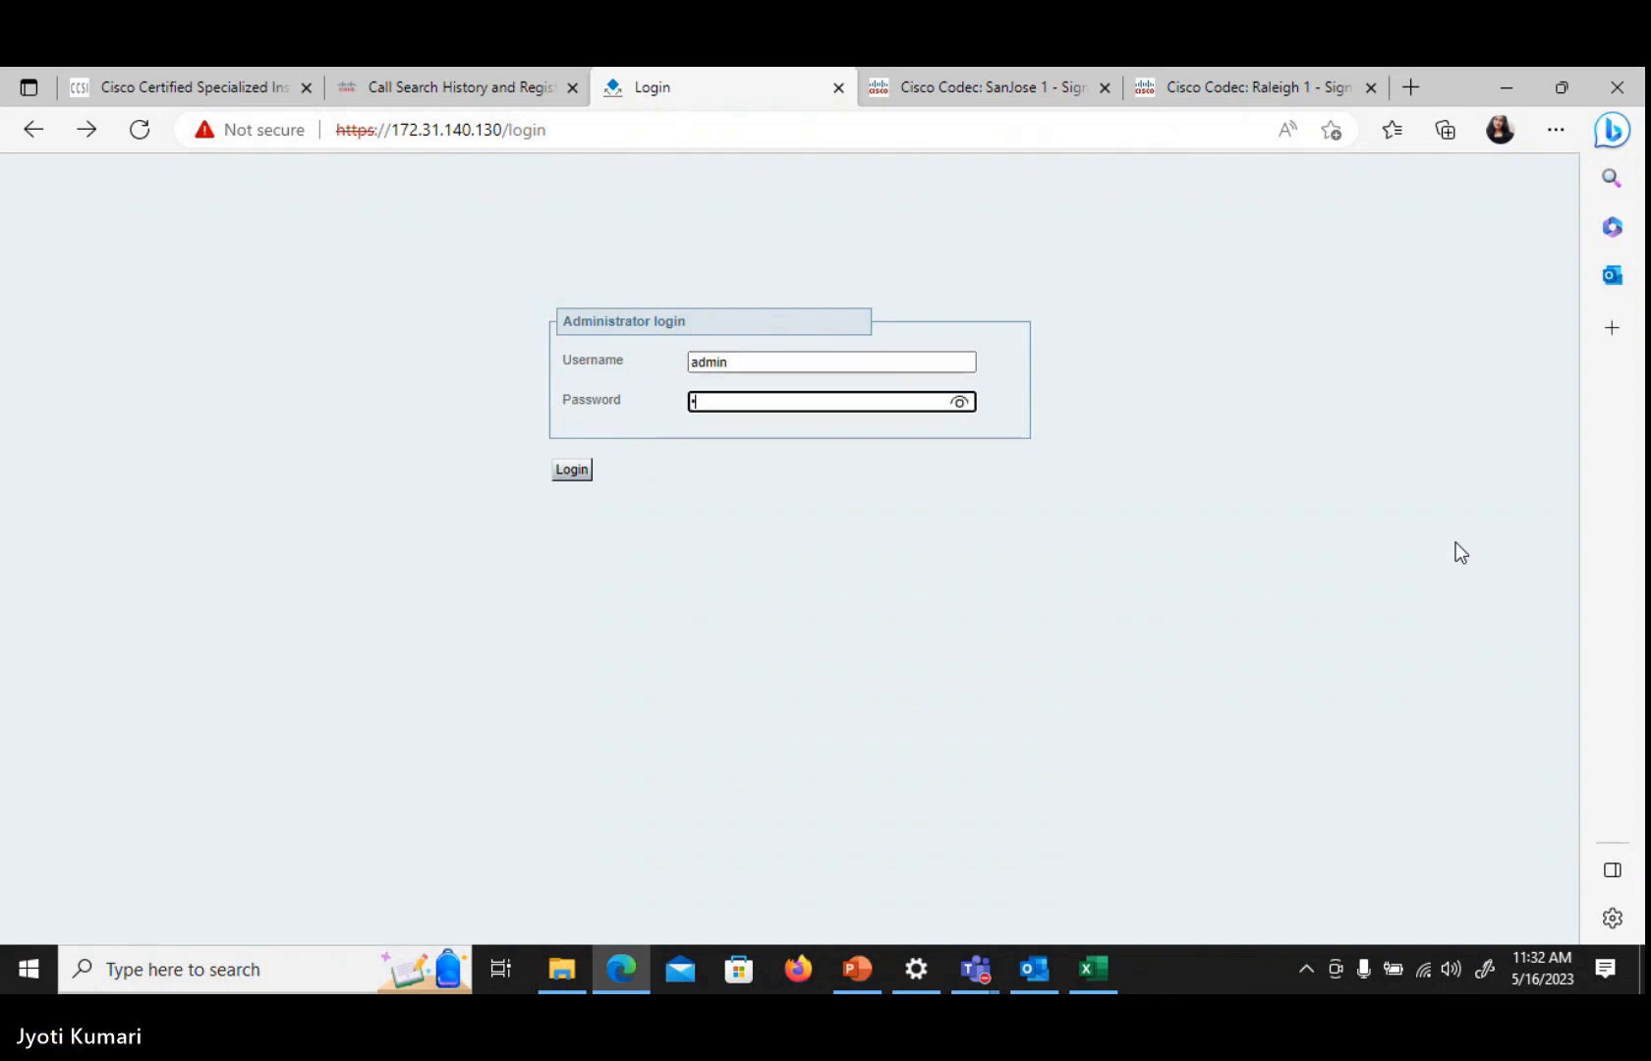
pyautogui.write('*')
pyautogui.press('Return')
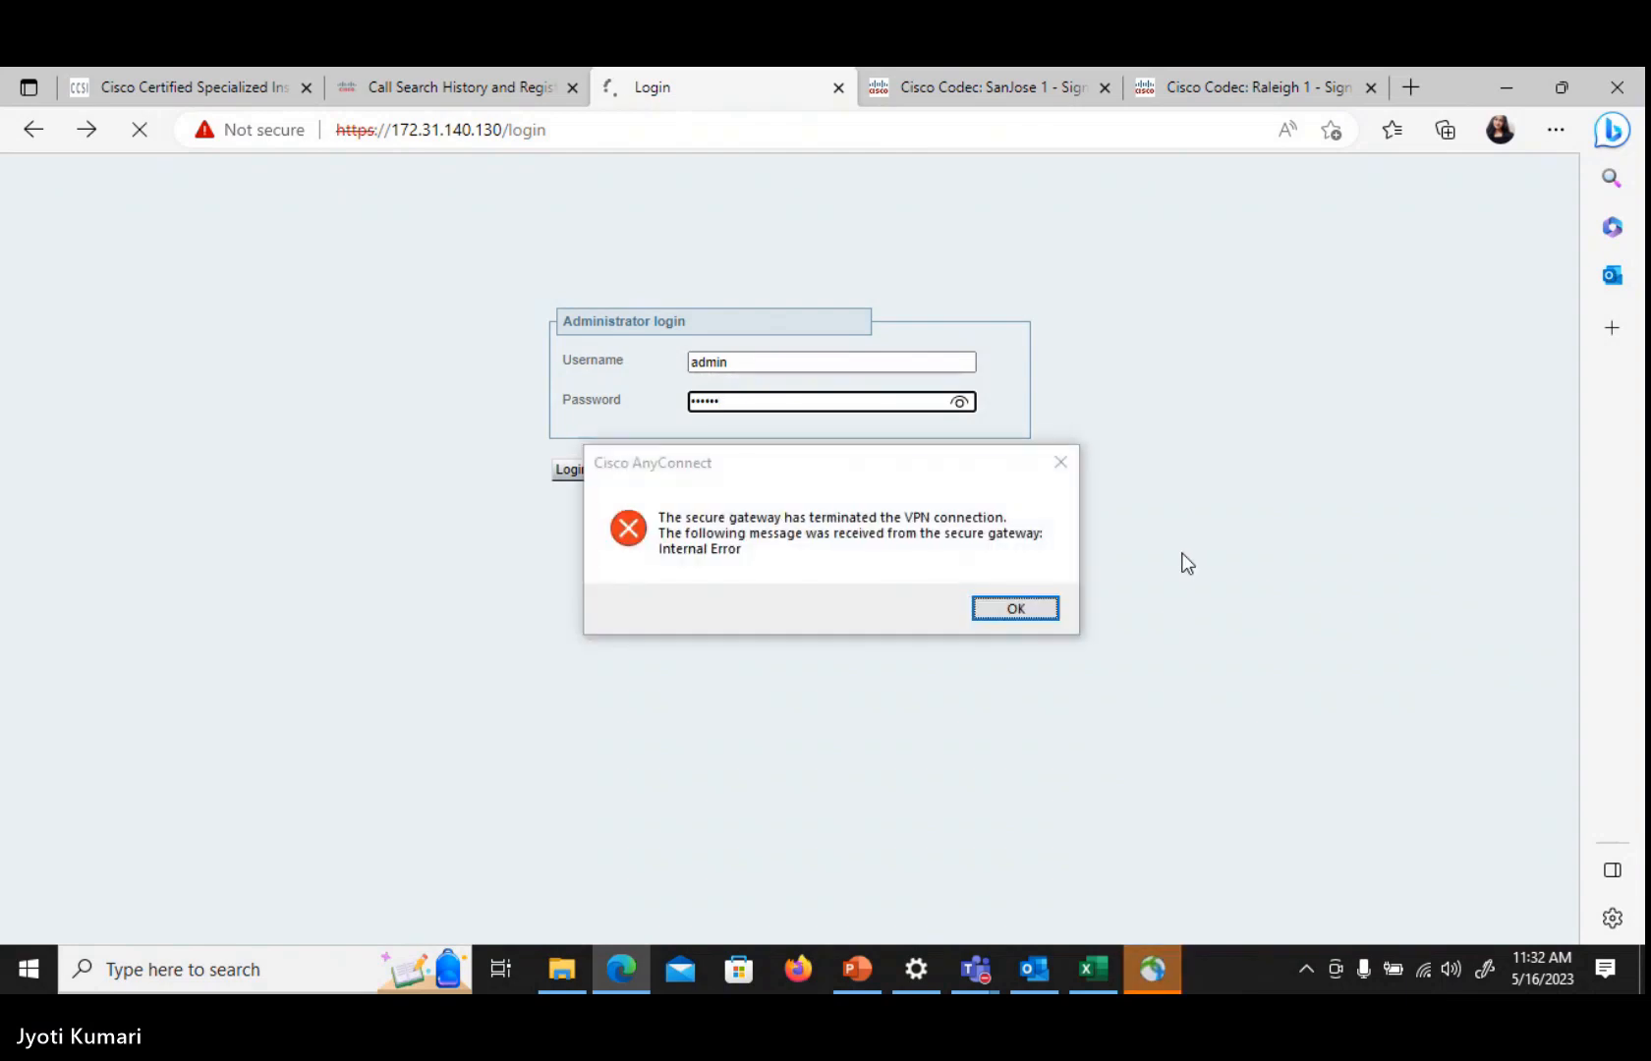
# Reconnect the AnyConnect VPN to rtpcollab.cisco.com, entering the VPN password and accepting the welcome banner
pyautogui.click(1042, 611)
pyautogui.click(1016, 610)
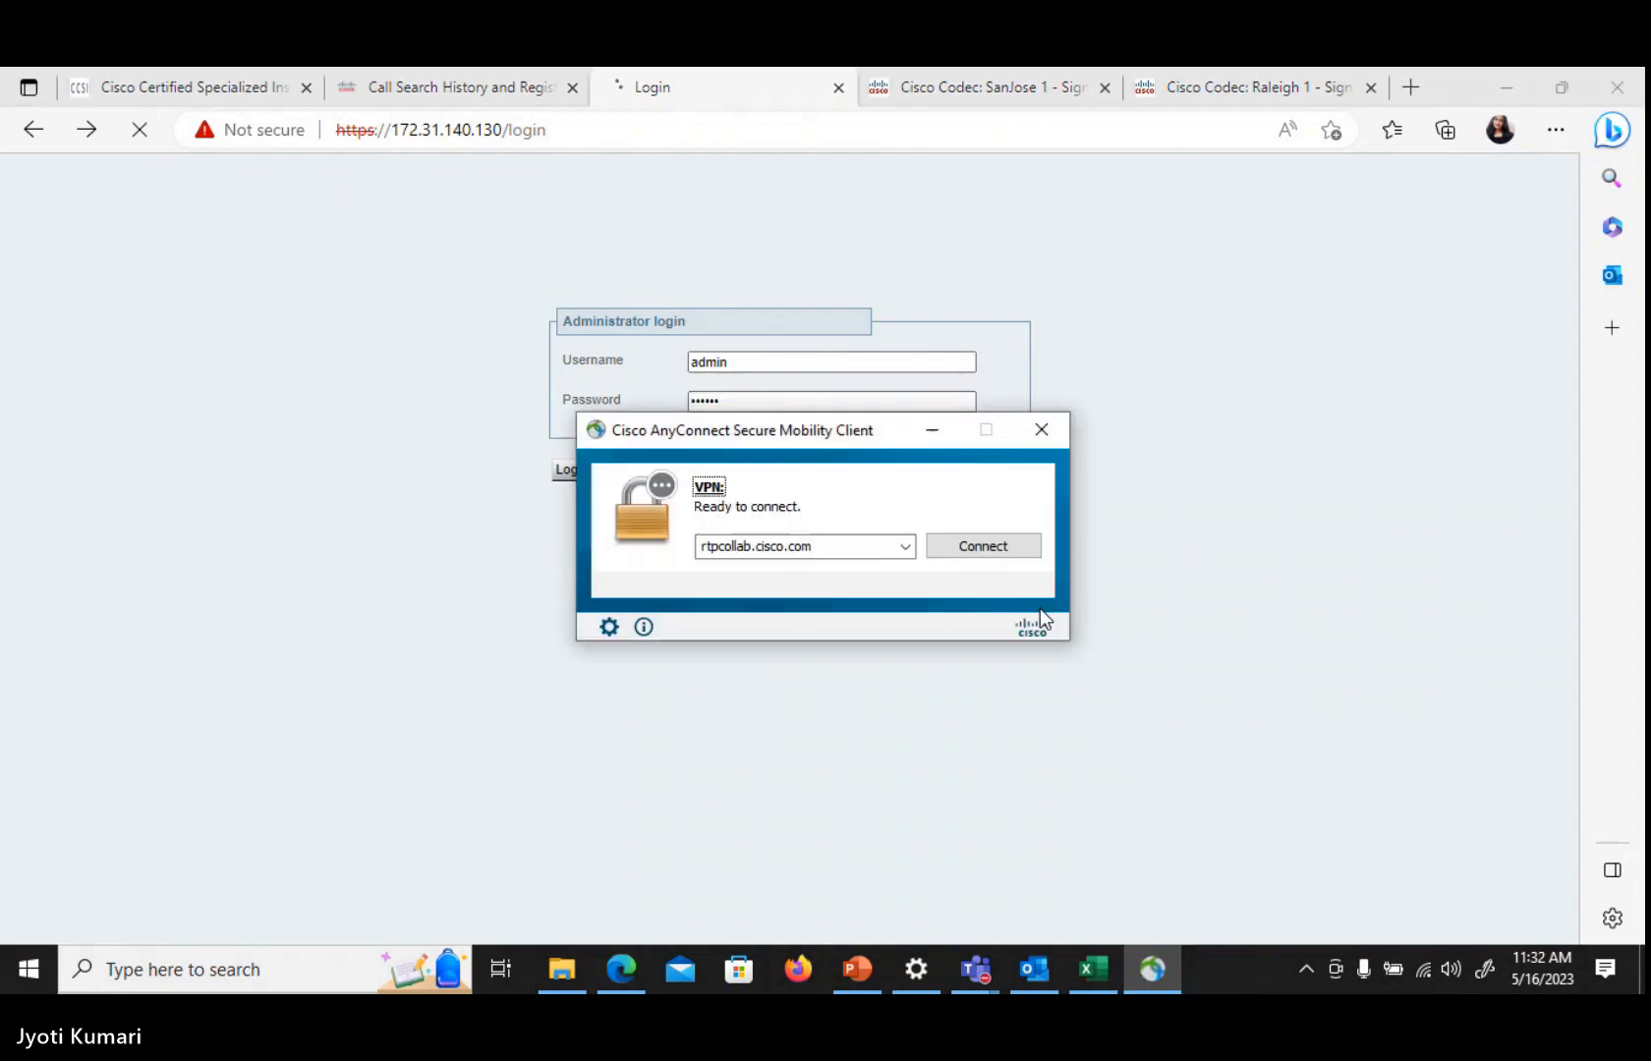
pyautogui.click(1002, 546)
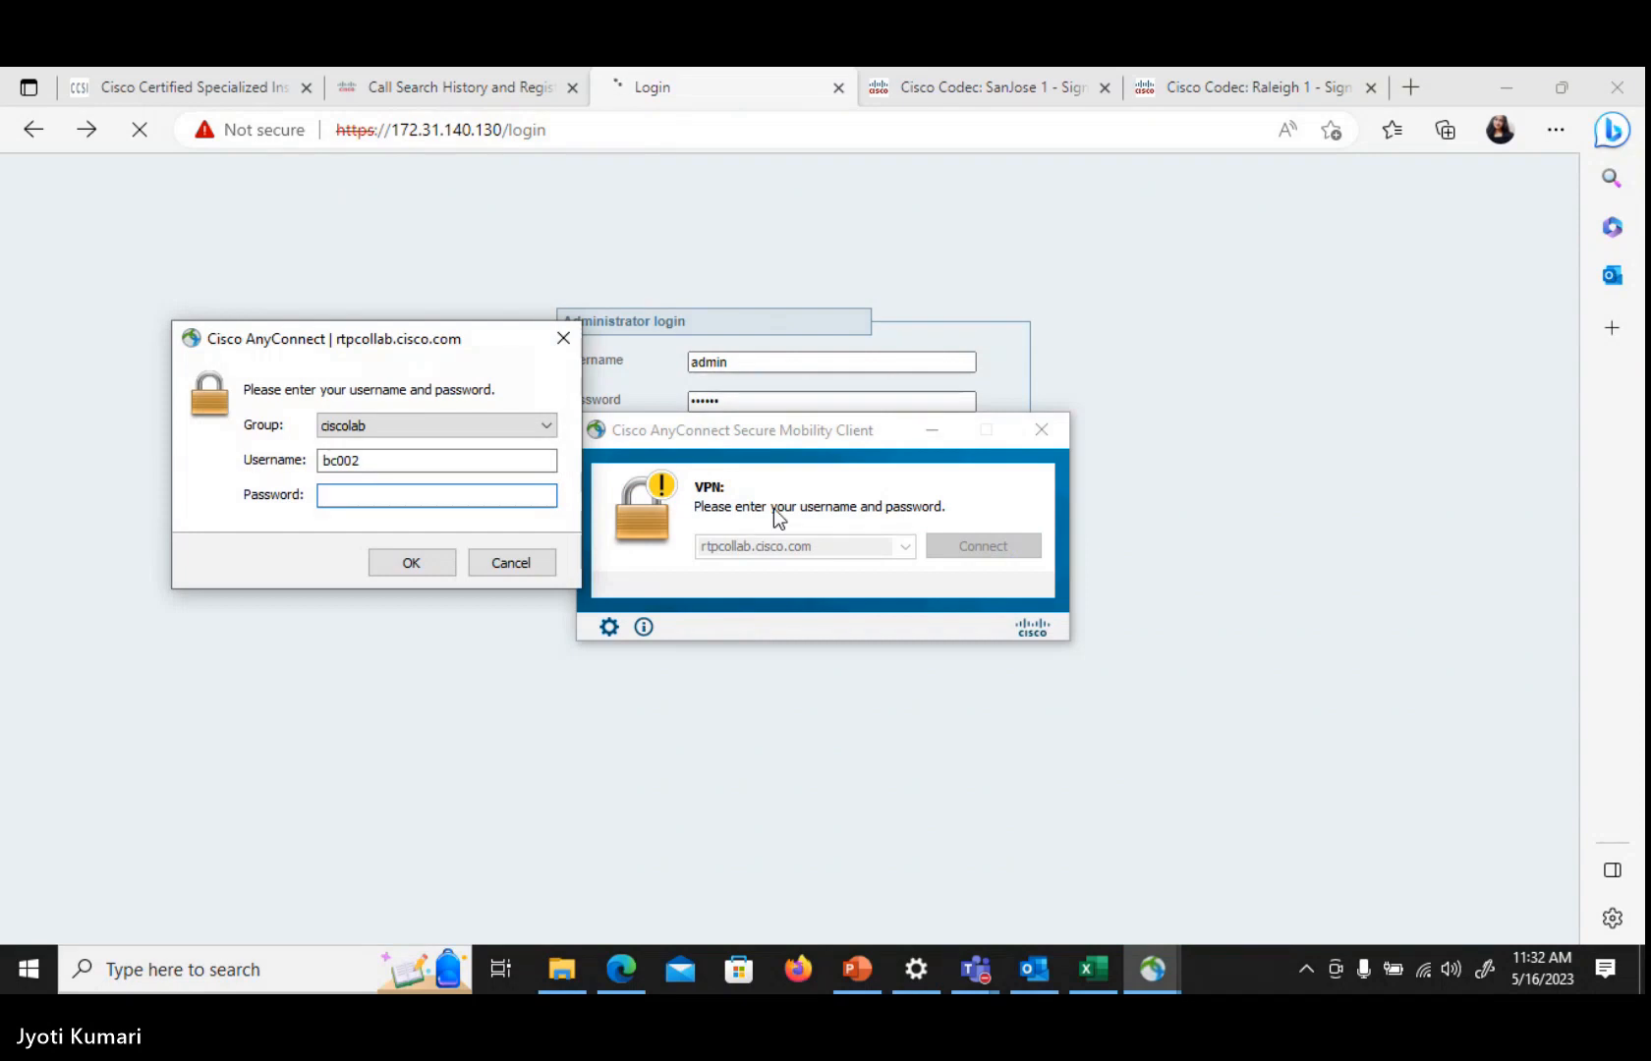
pyautogui.write('*******')
pyautogui.press('Return')
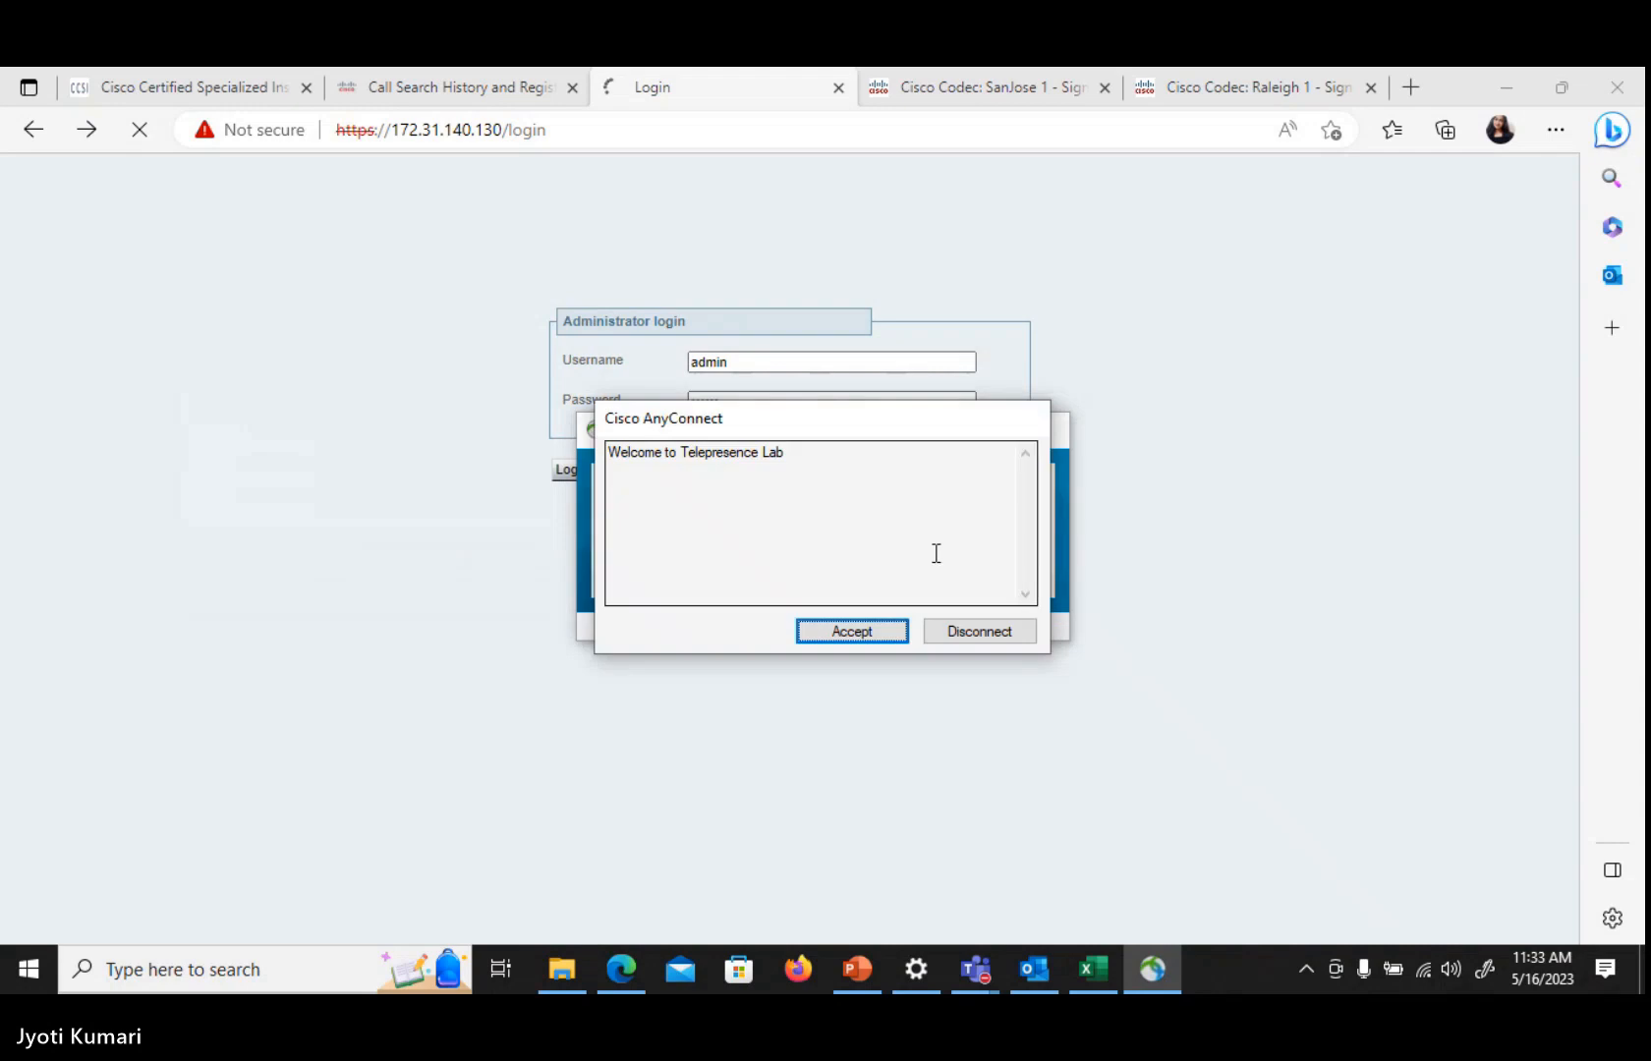
pyautogui.click(875, 630)
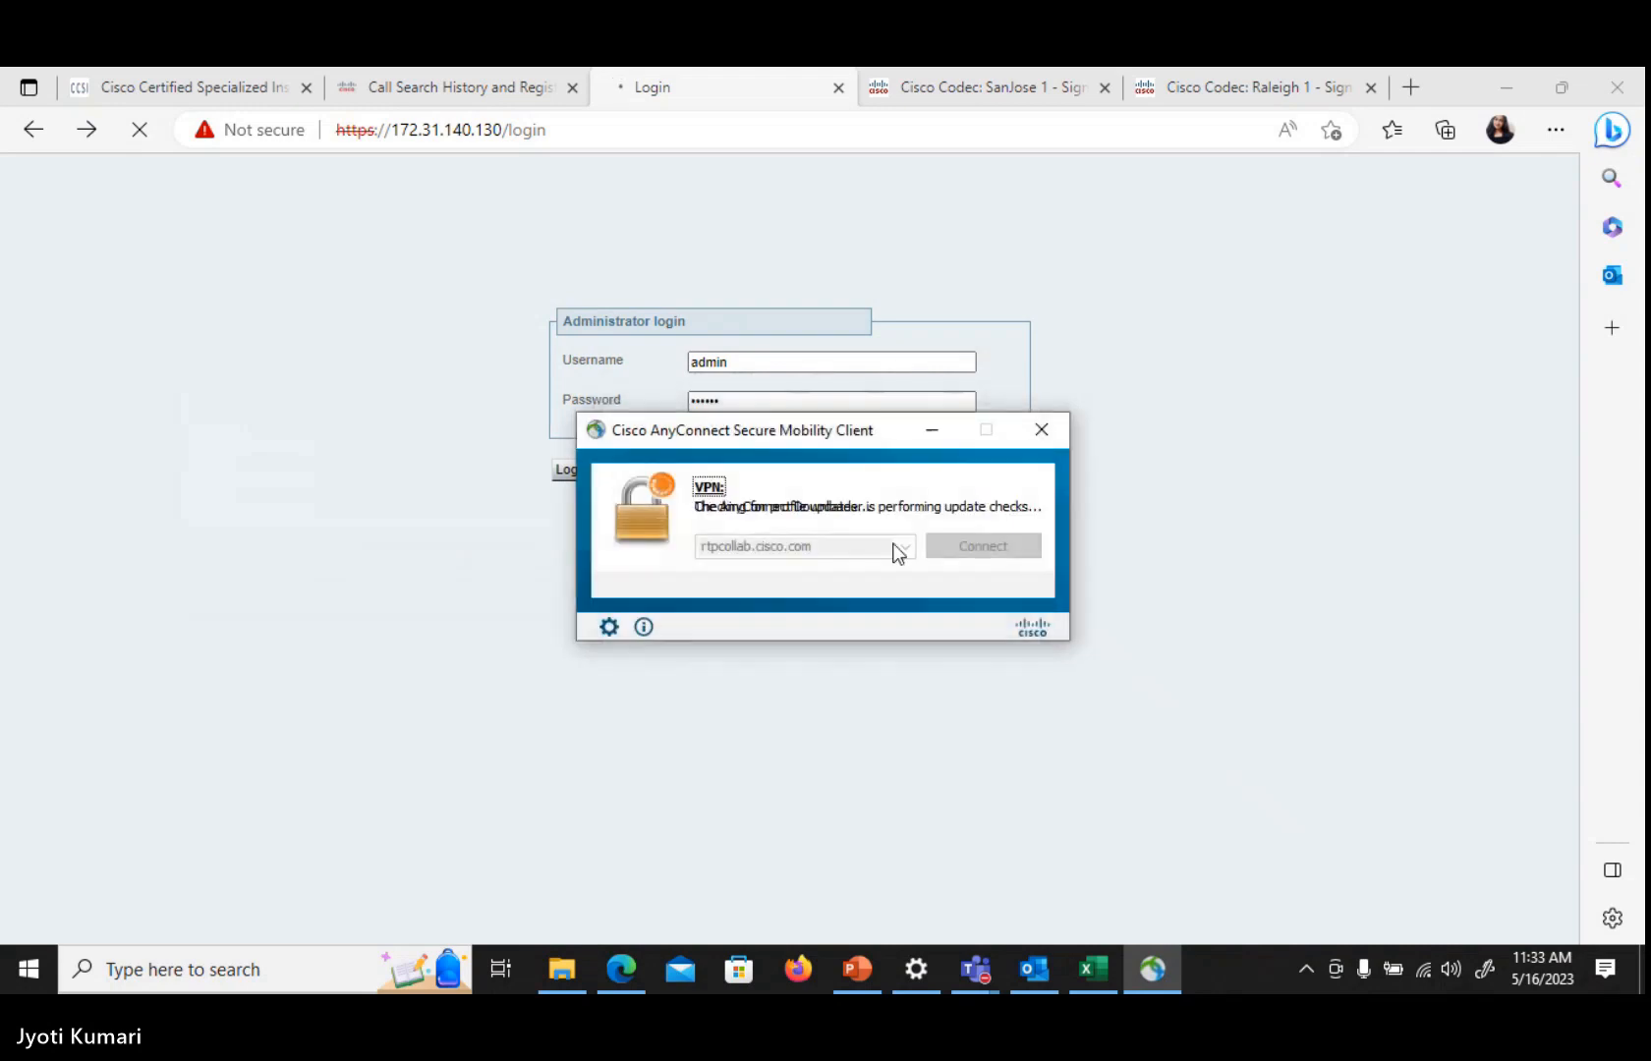
# Minimize the VPN client and reload the Expressway login page, resubmitting the form
pyautogui.click(929, 430)
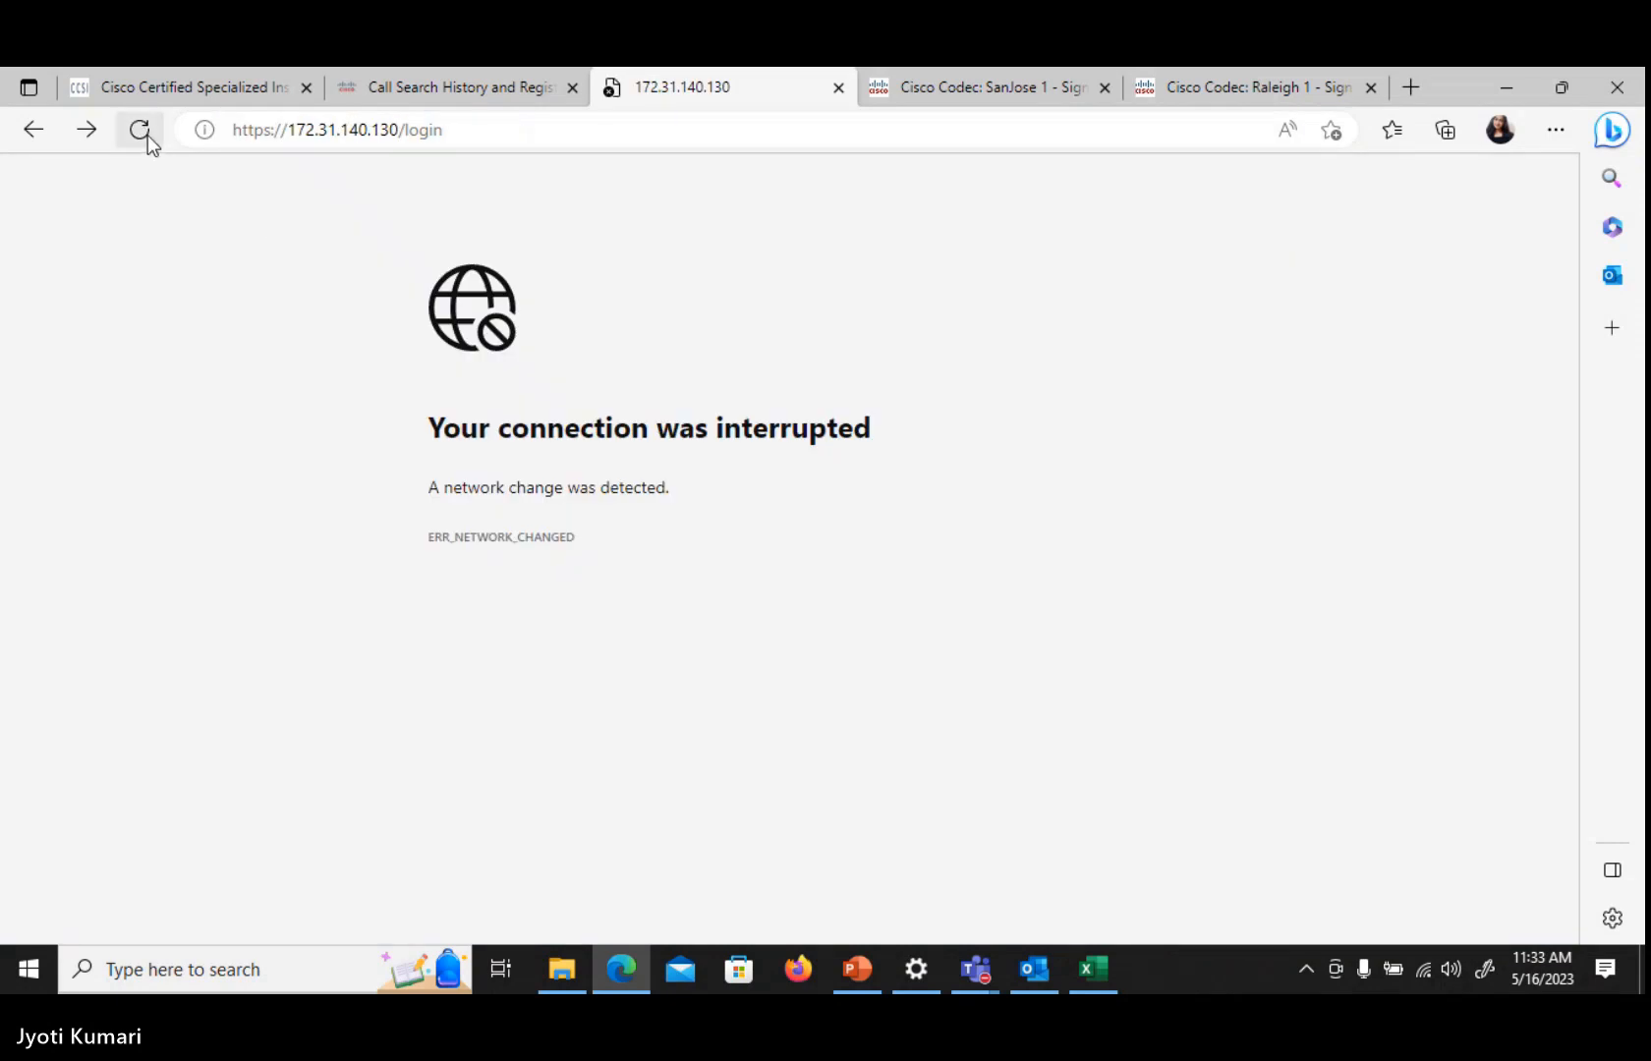
pyautogui.click(146, 133)
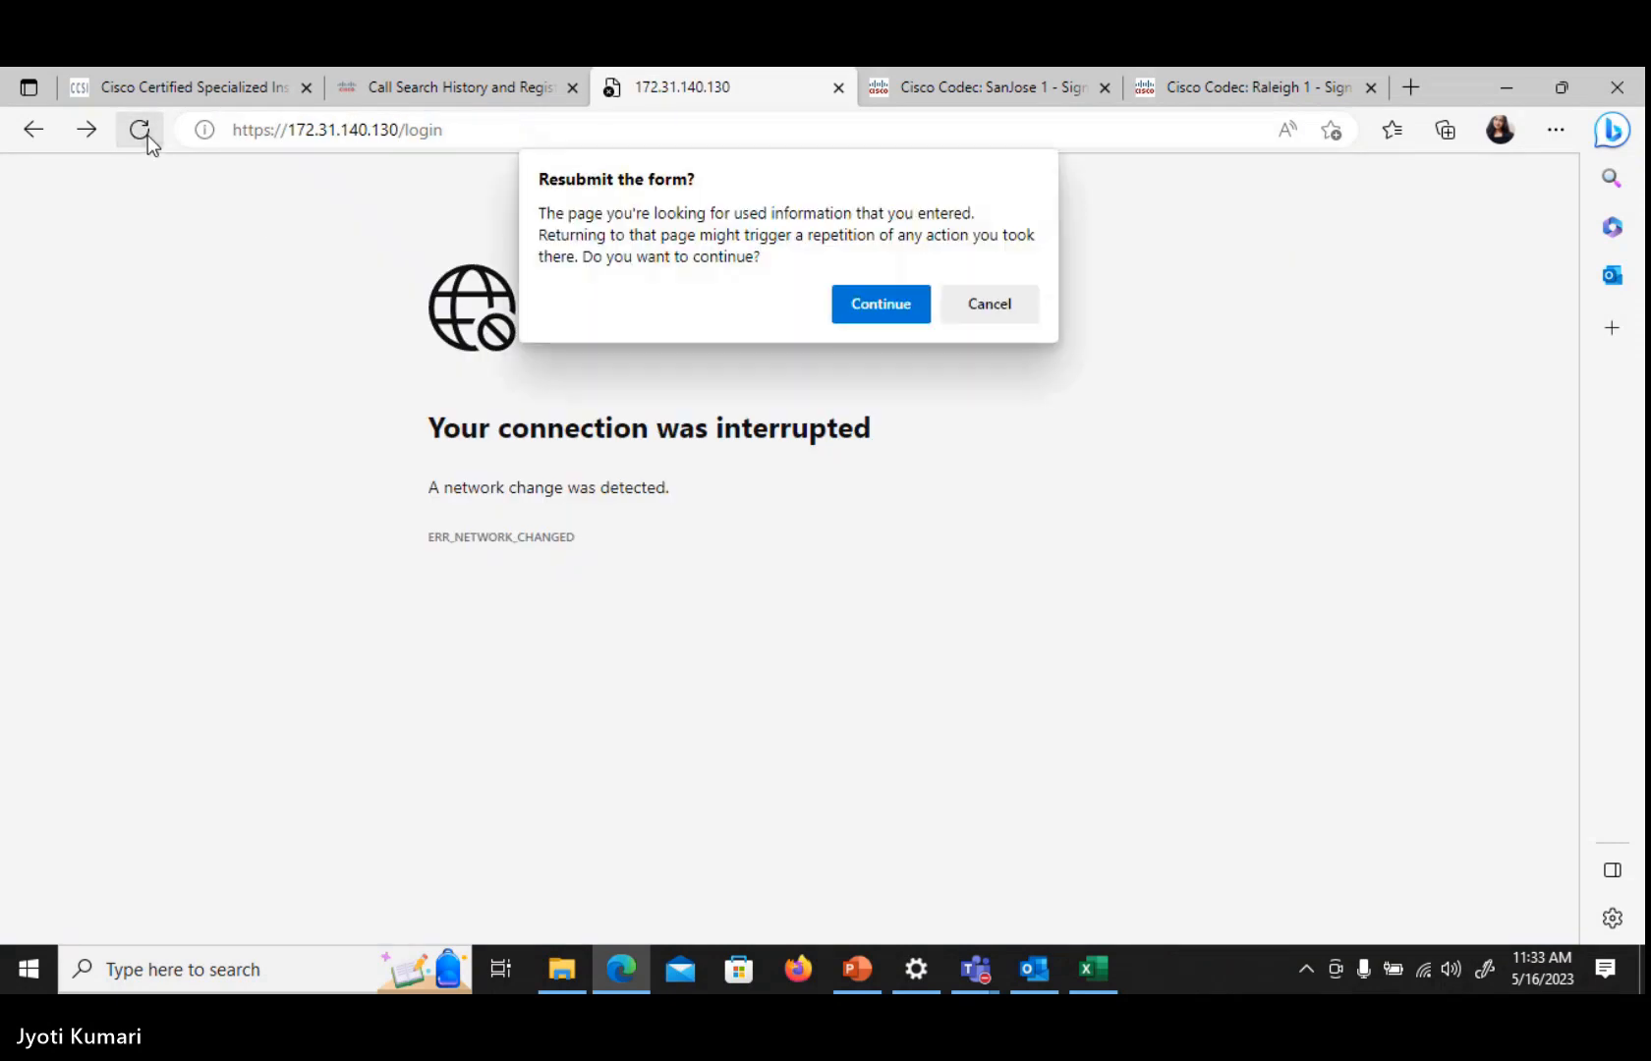
pyautogui.click(894, 303)
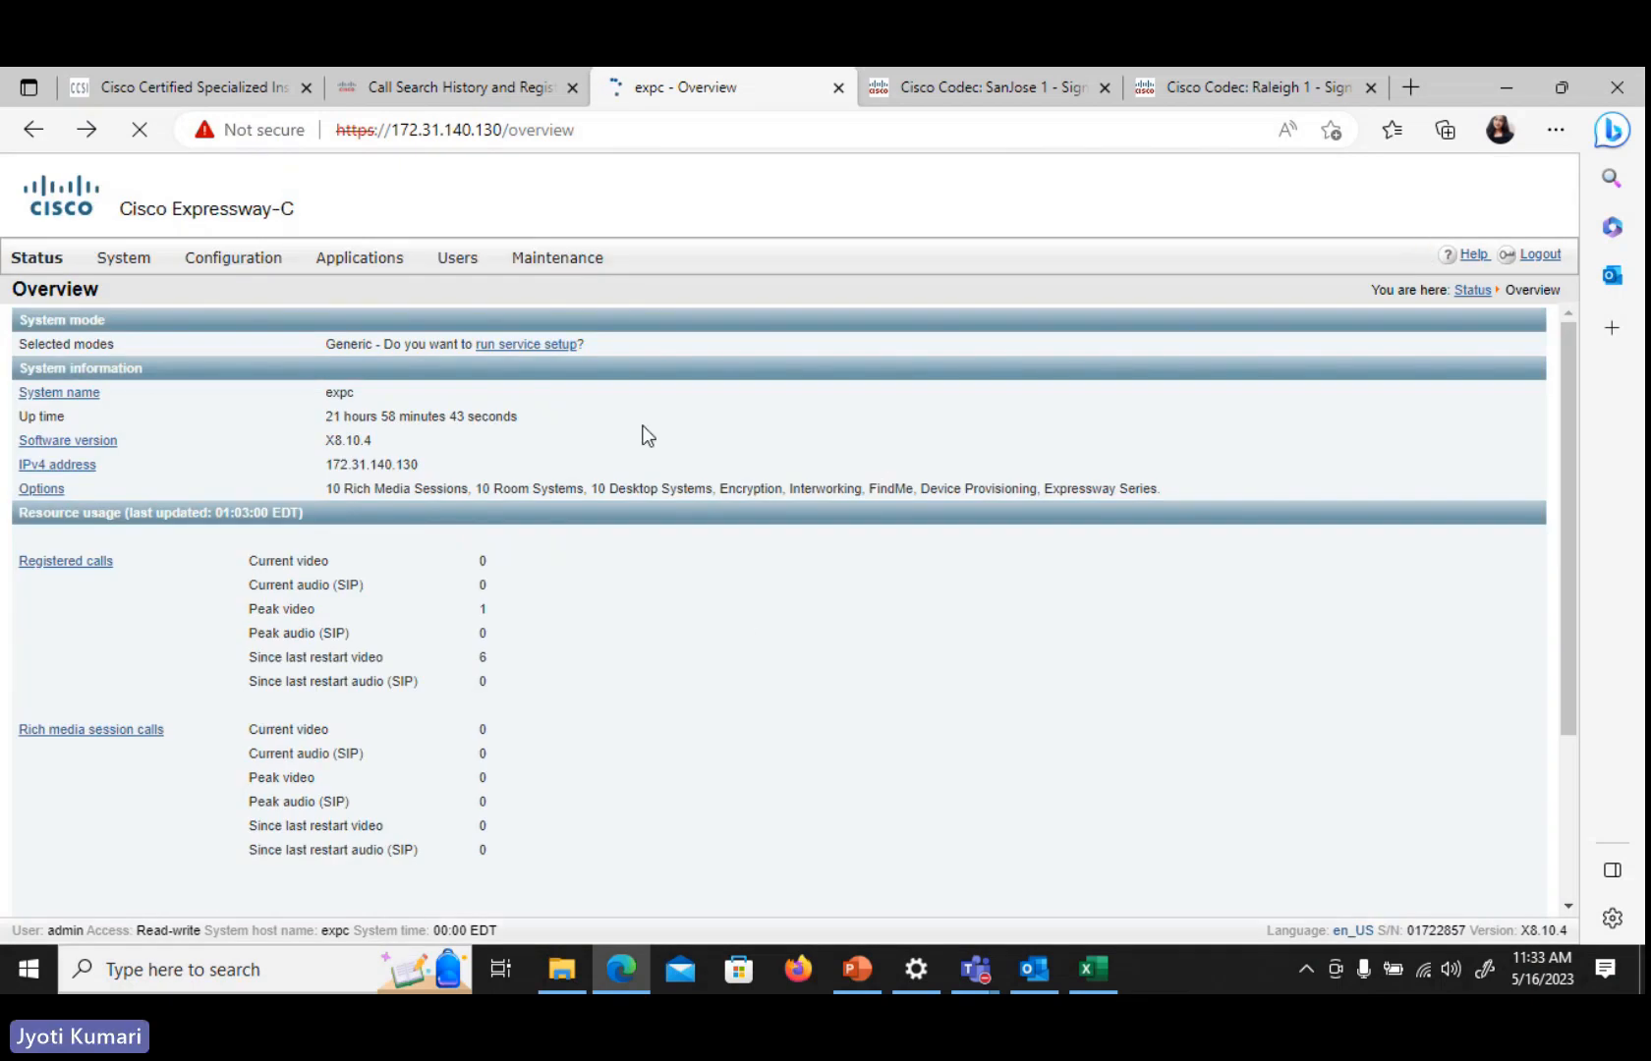
# Sign in to the SanJose 1 codec web interface as admin with its passphrase
pyautogui.click(935, 84)
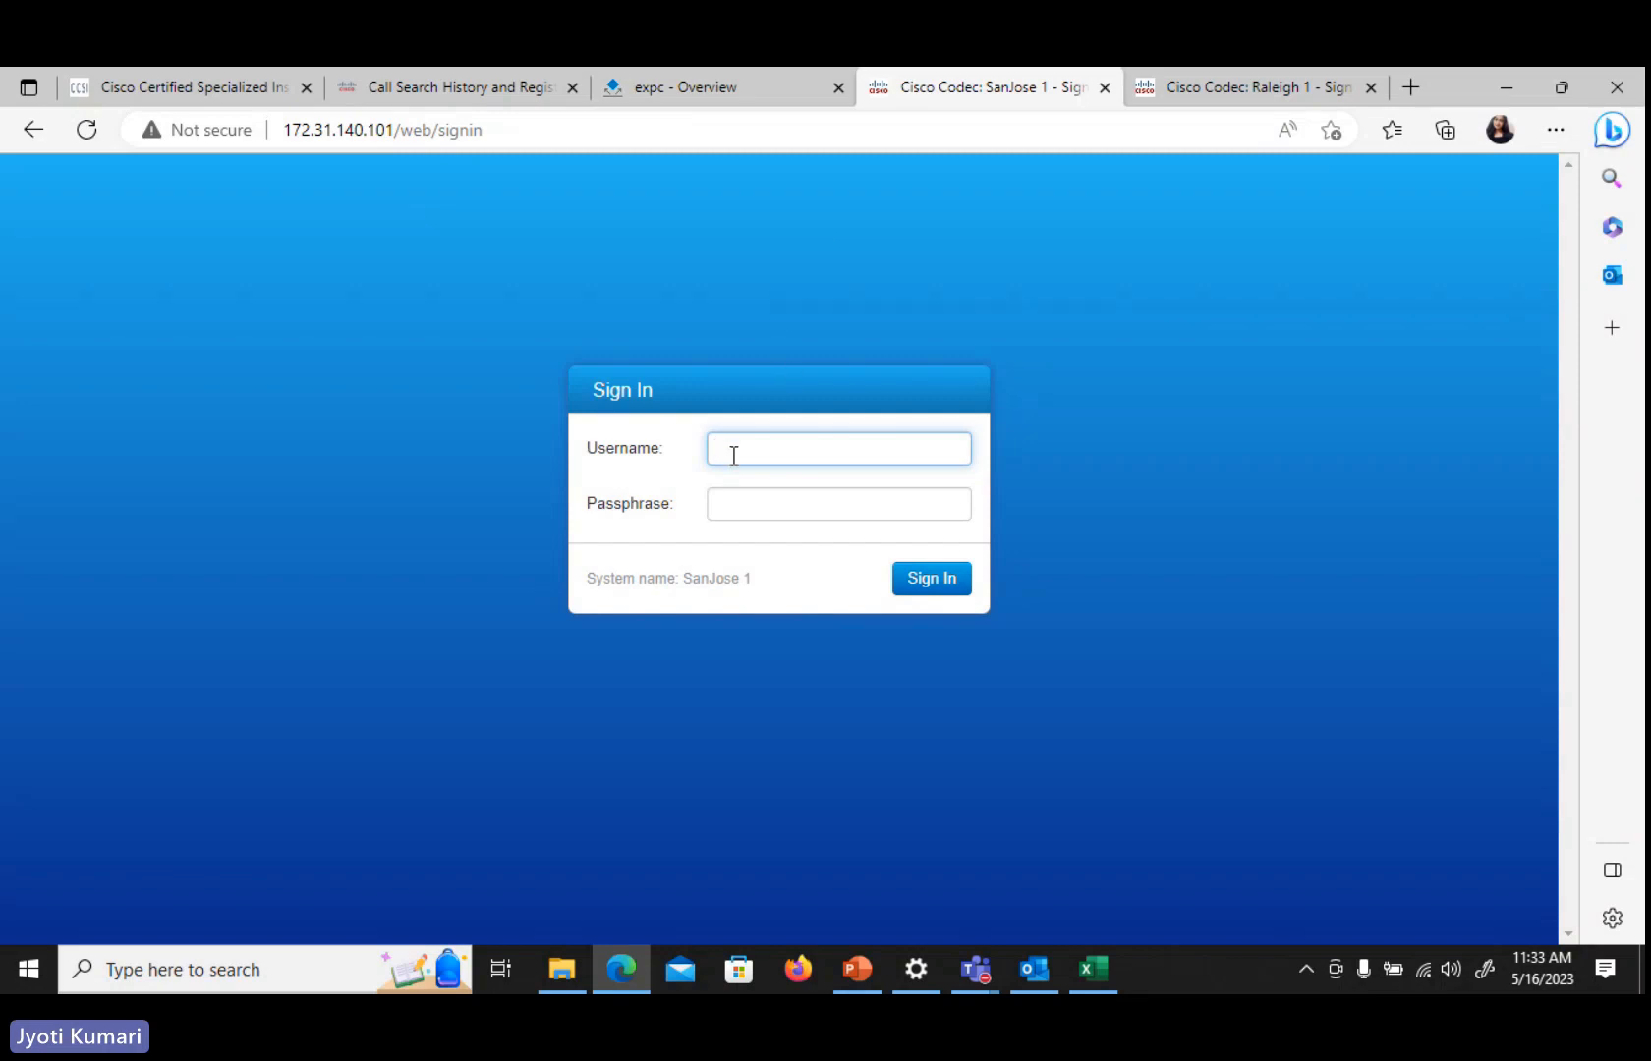
pyautogui.write('admin')
pyautogui.press('Tab')
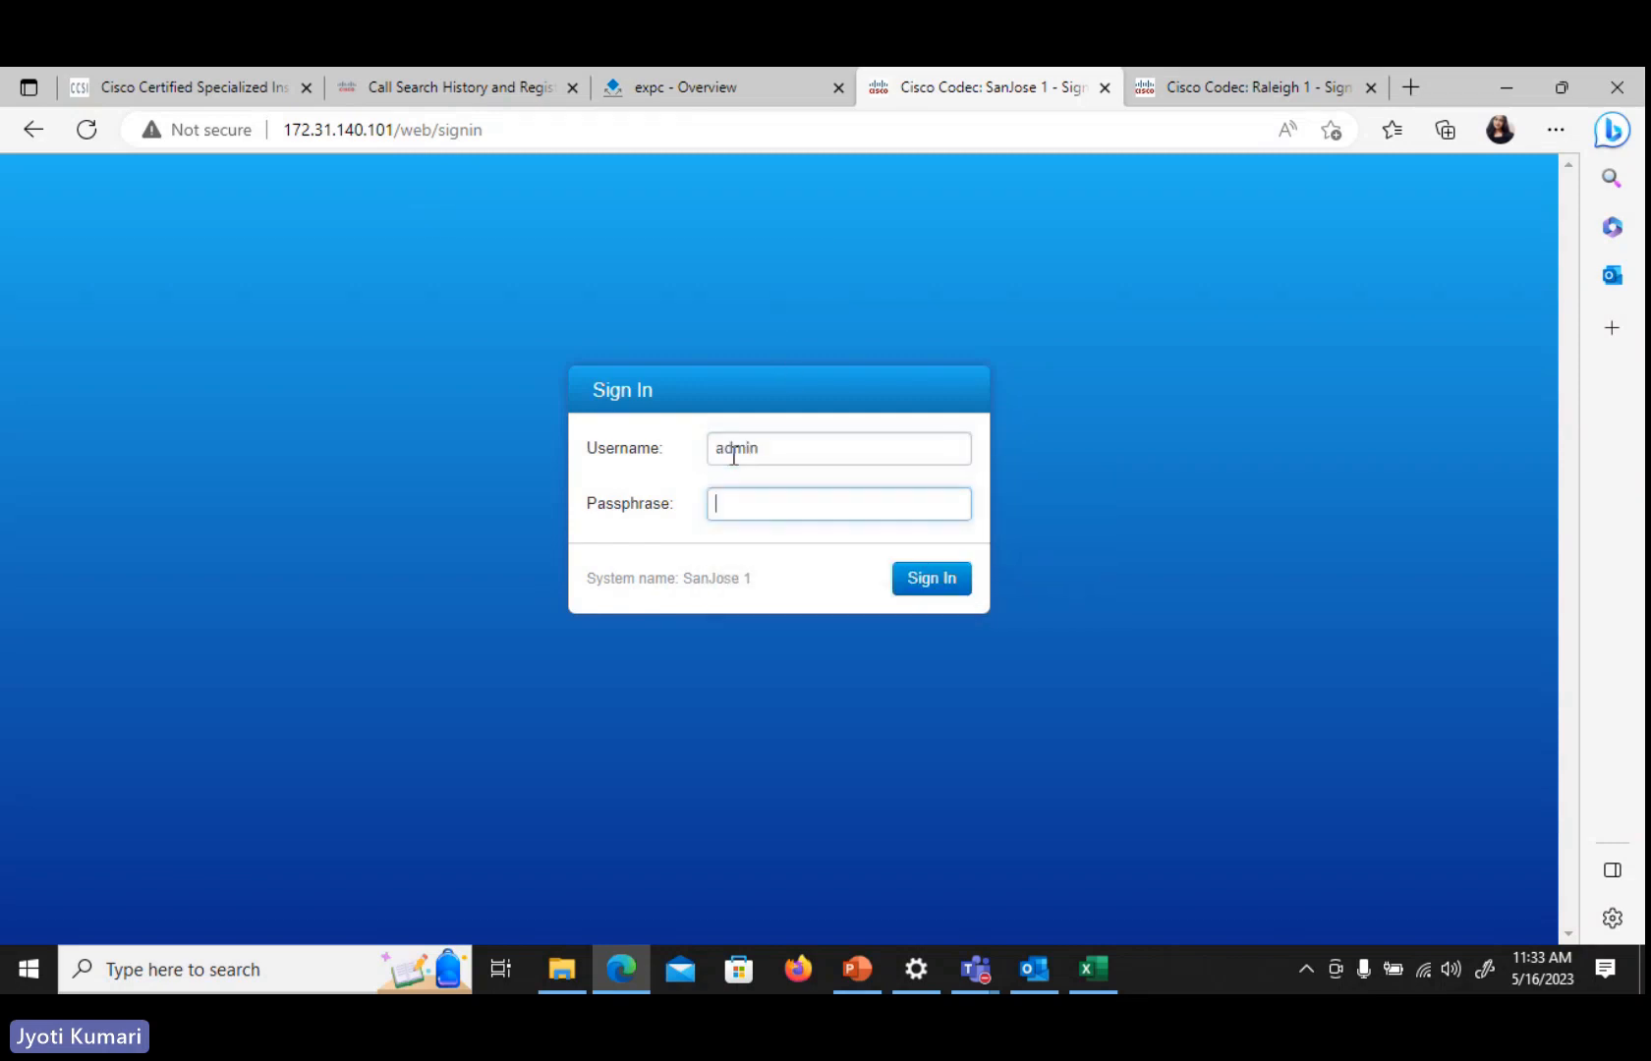
pyautogui.write('••••••')
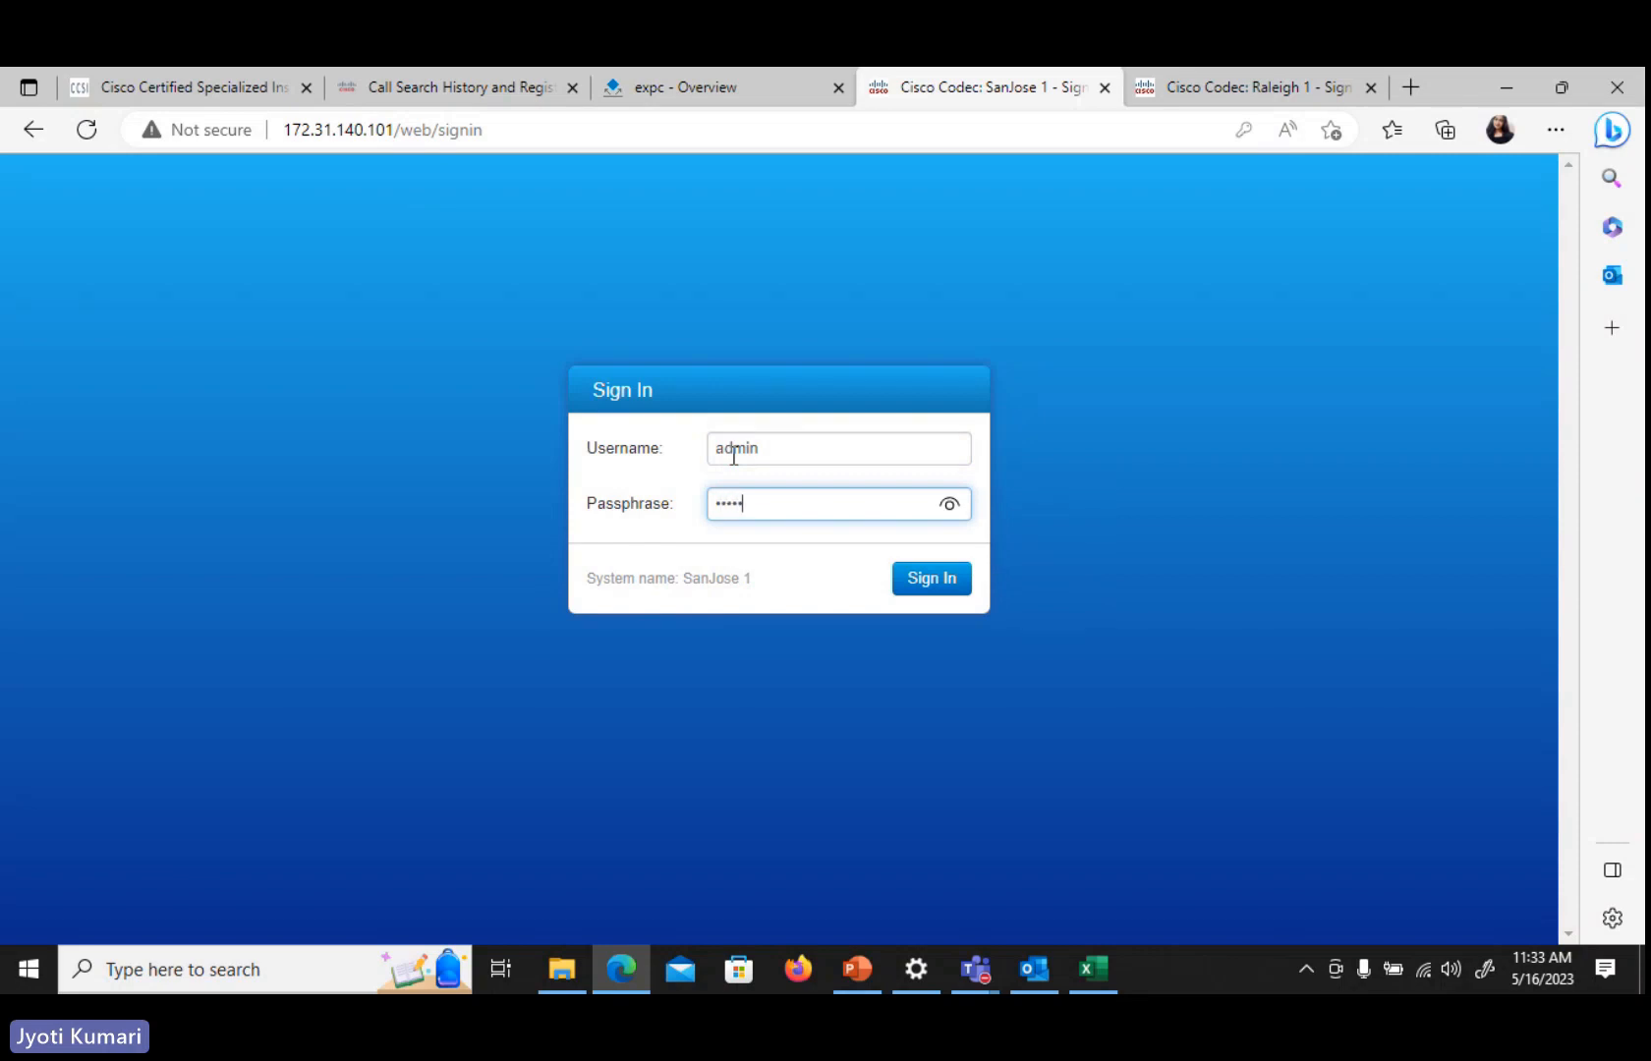
pyautogui.press('Return')
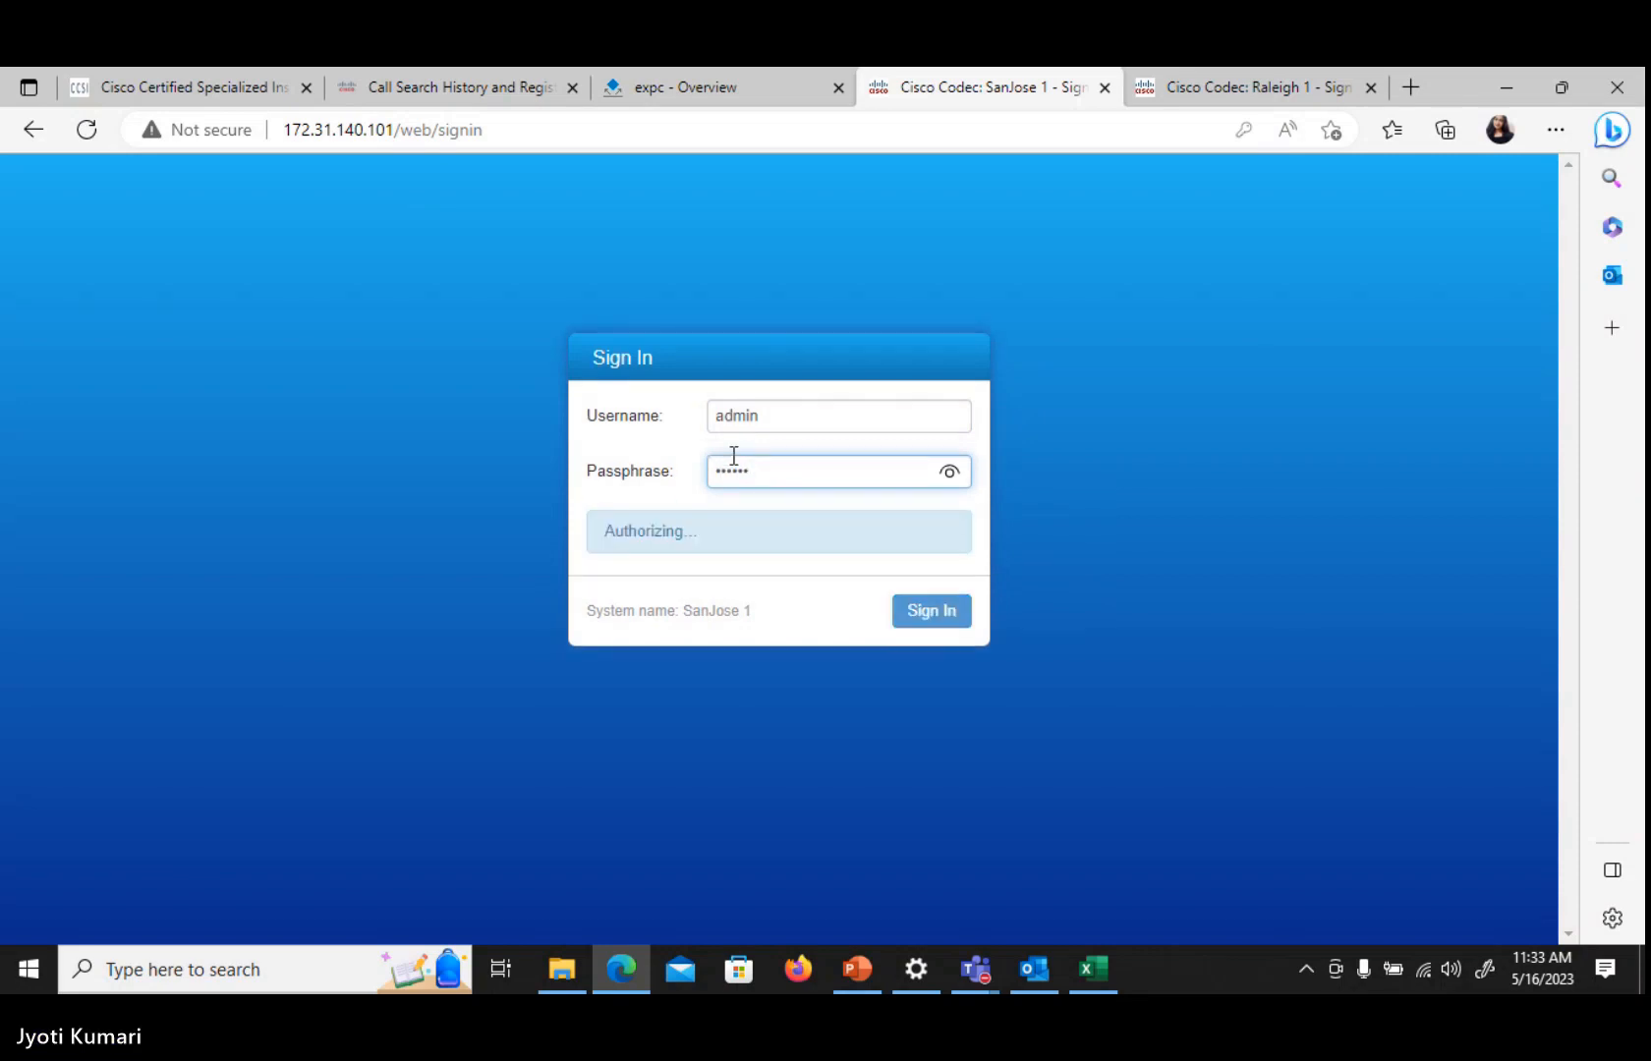
# Sign in to the Raleigh 1 codec web interface as admin with its passphrase, declining to save the password
pyautogui.click(1257, 85)
pyautogui.write('a')
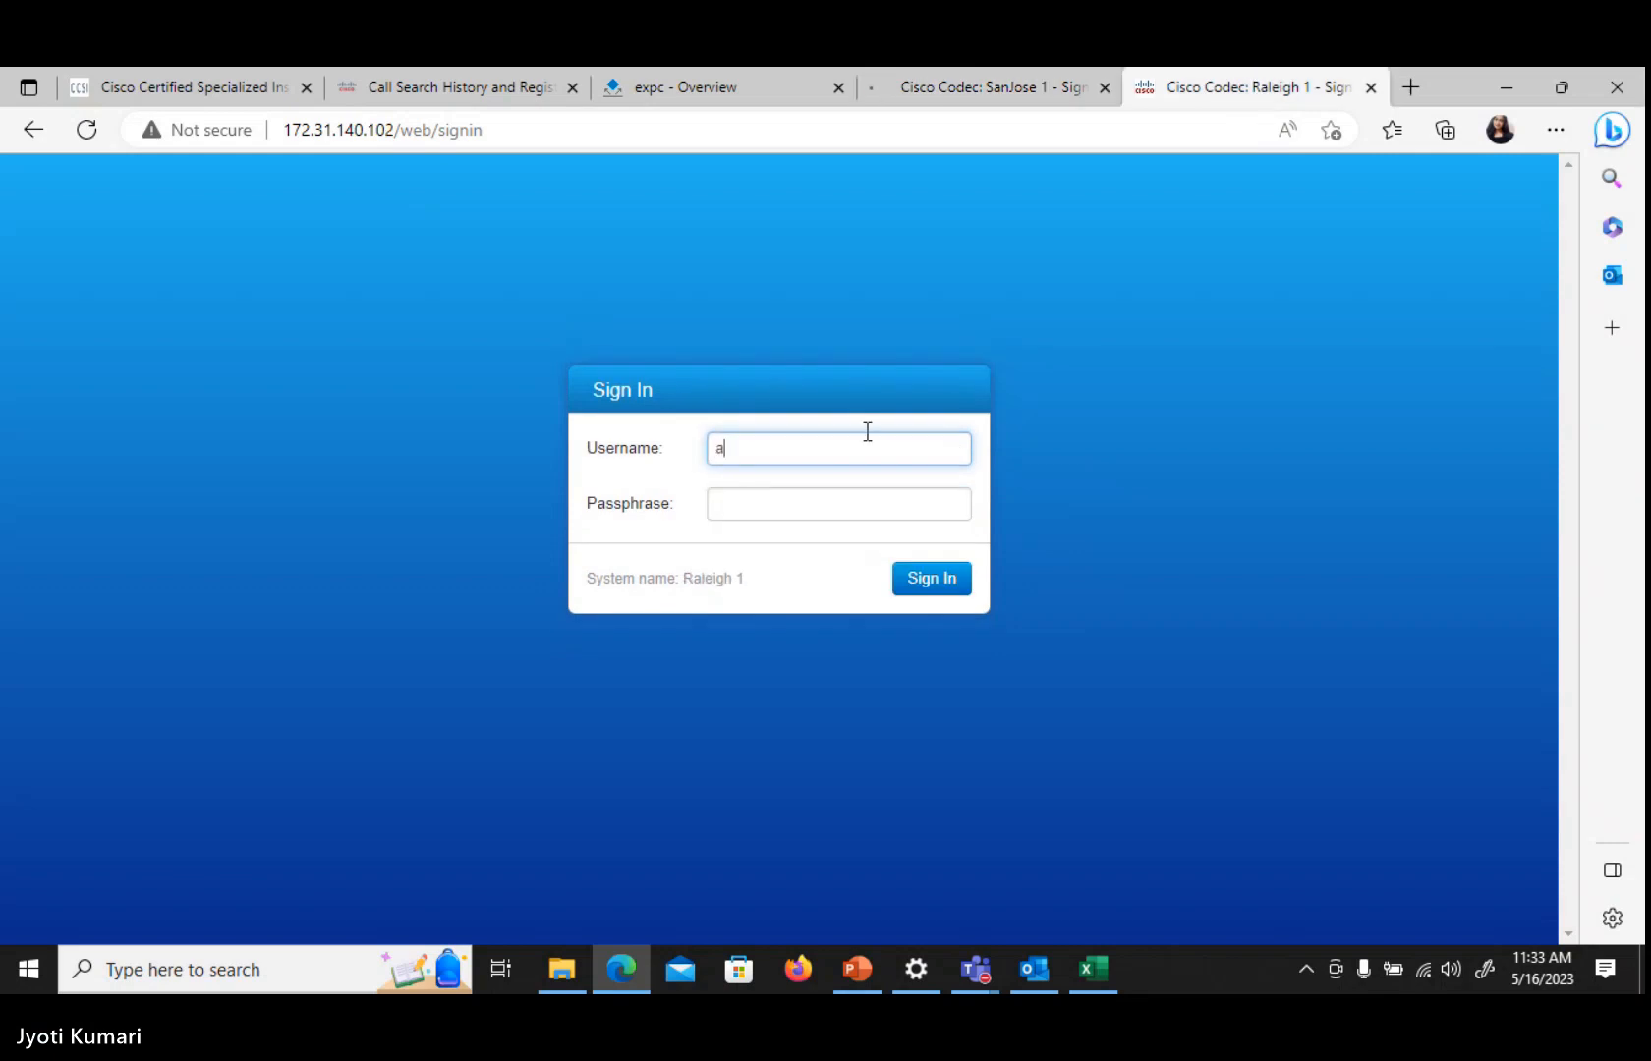
pyautogui.write('dmin')
pyautogui.press('Tab')
pyautogui.write('•')
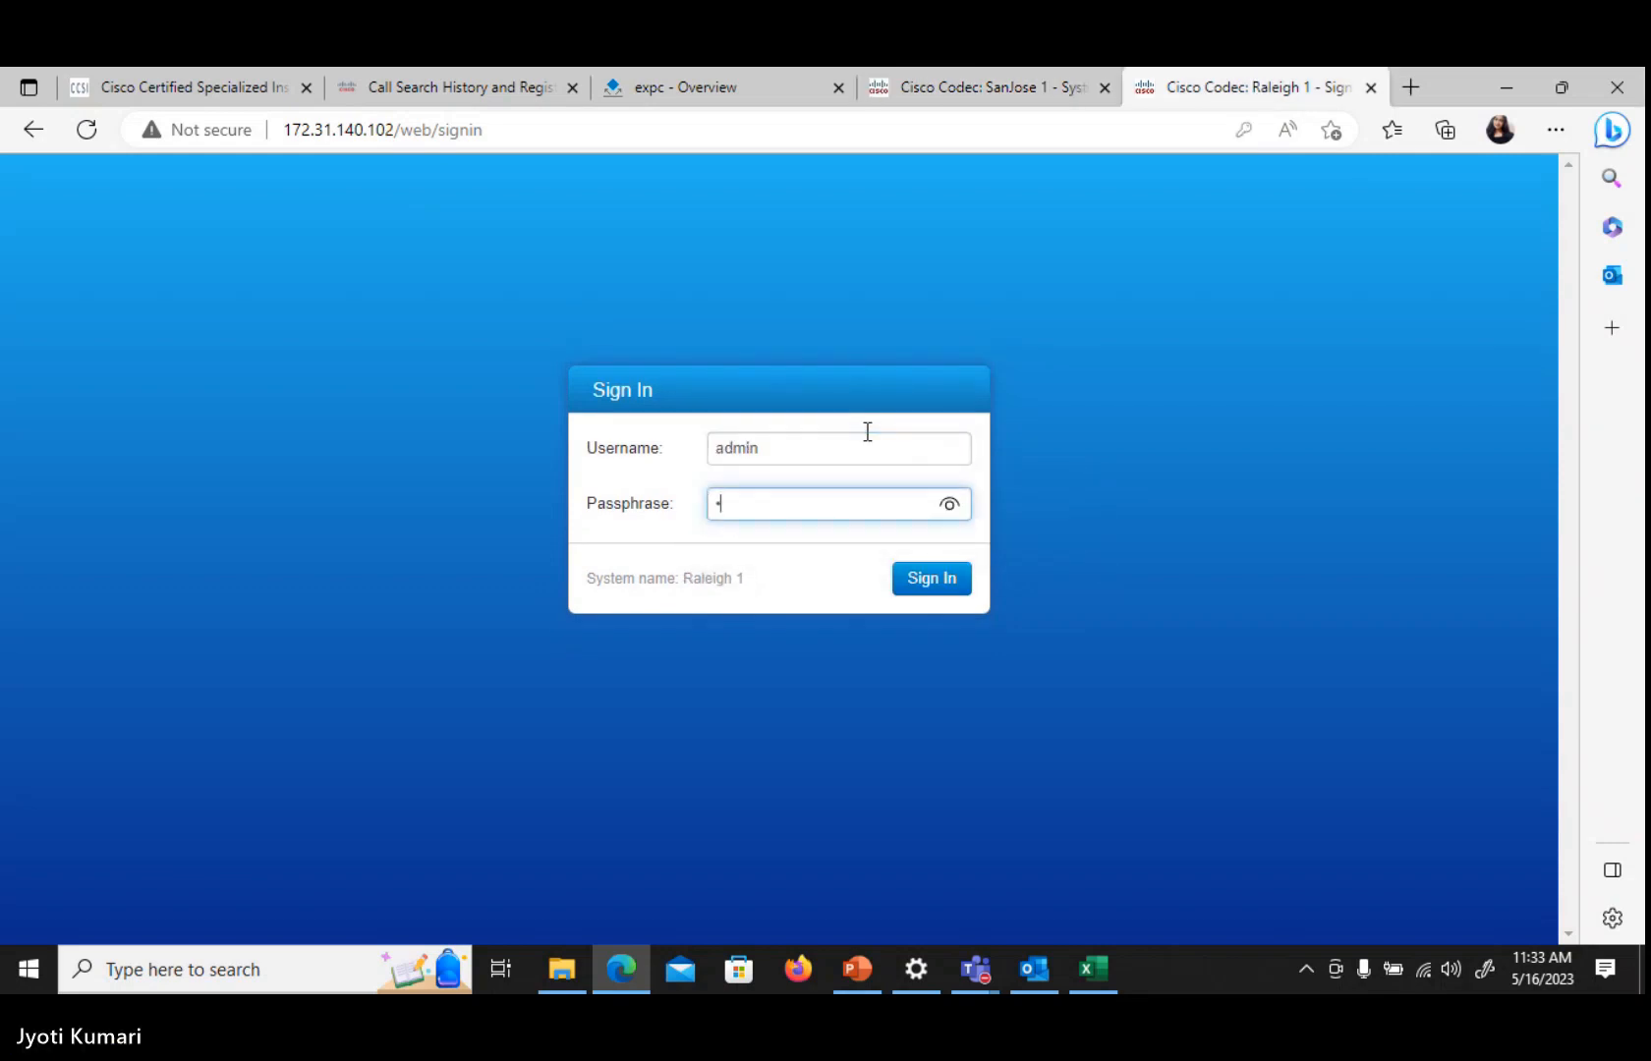
pyautogui.write('•••••')
pyautogui.press('Return')
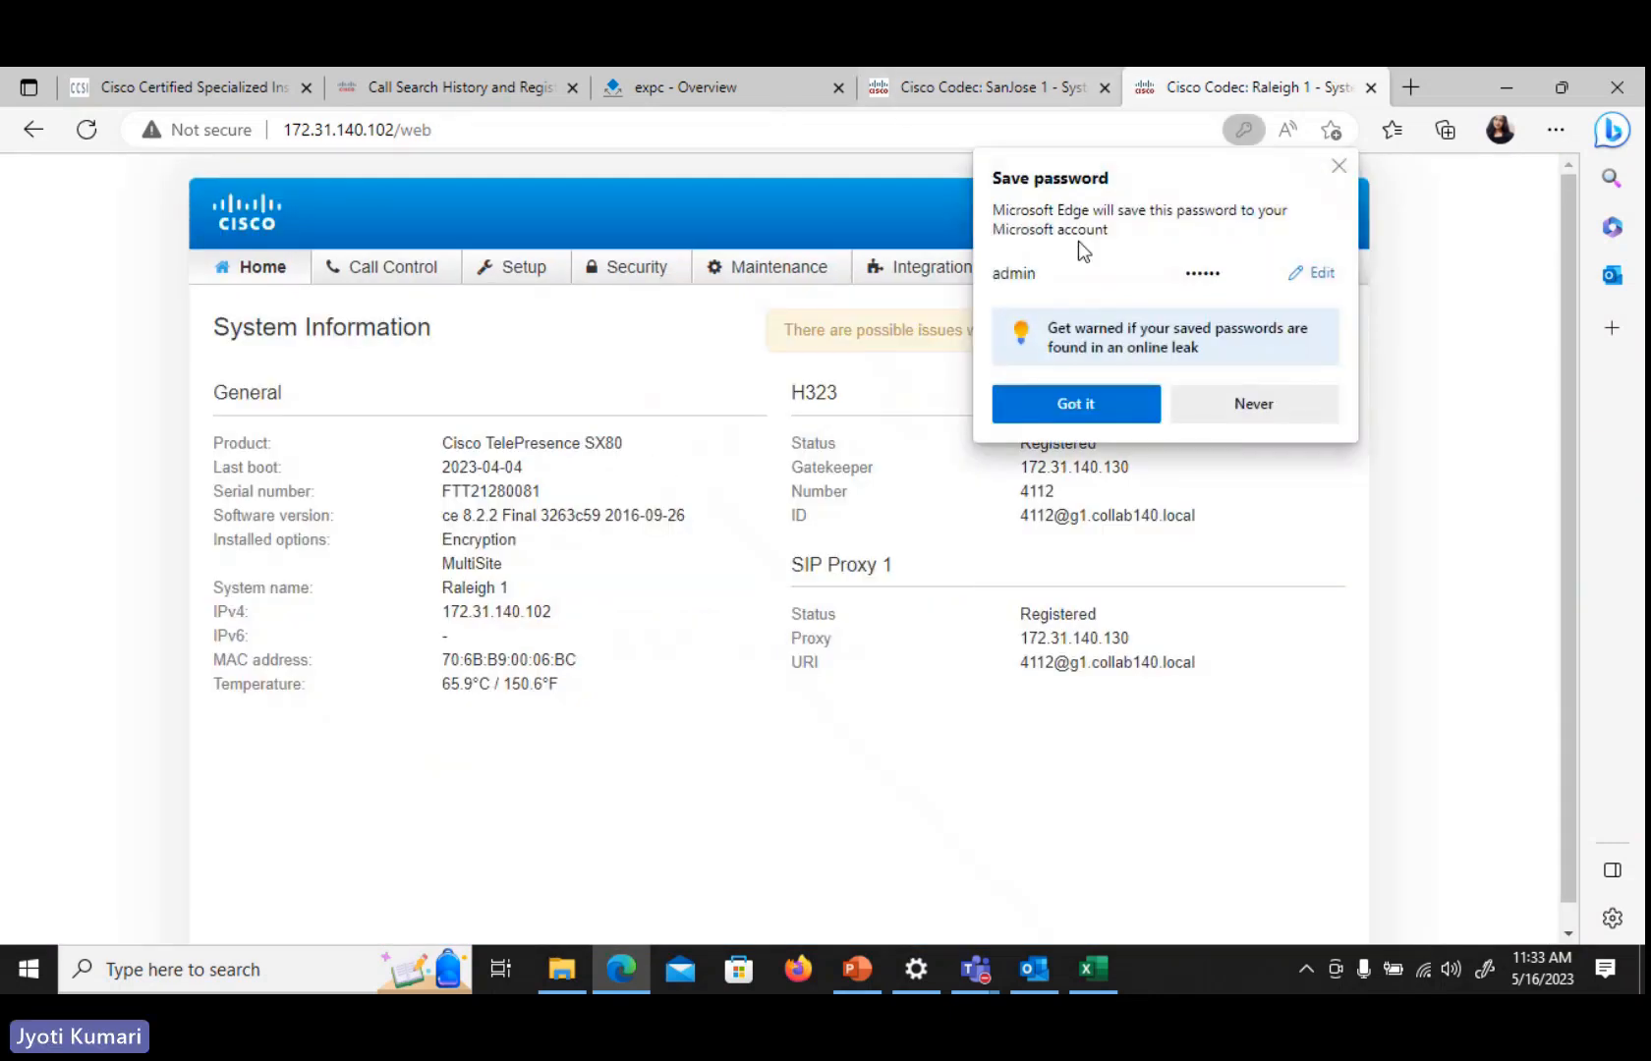
pyautogui.click(1340, 166)
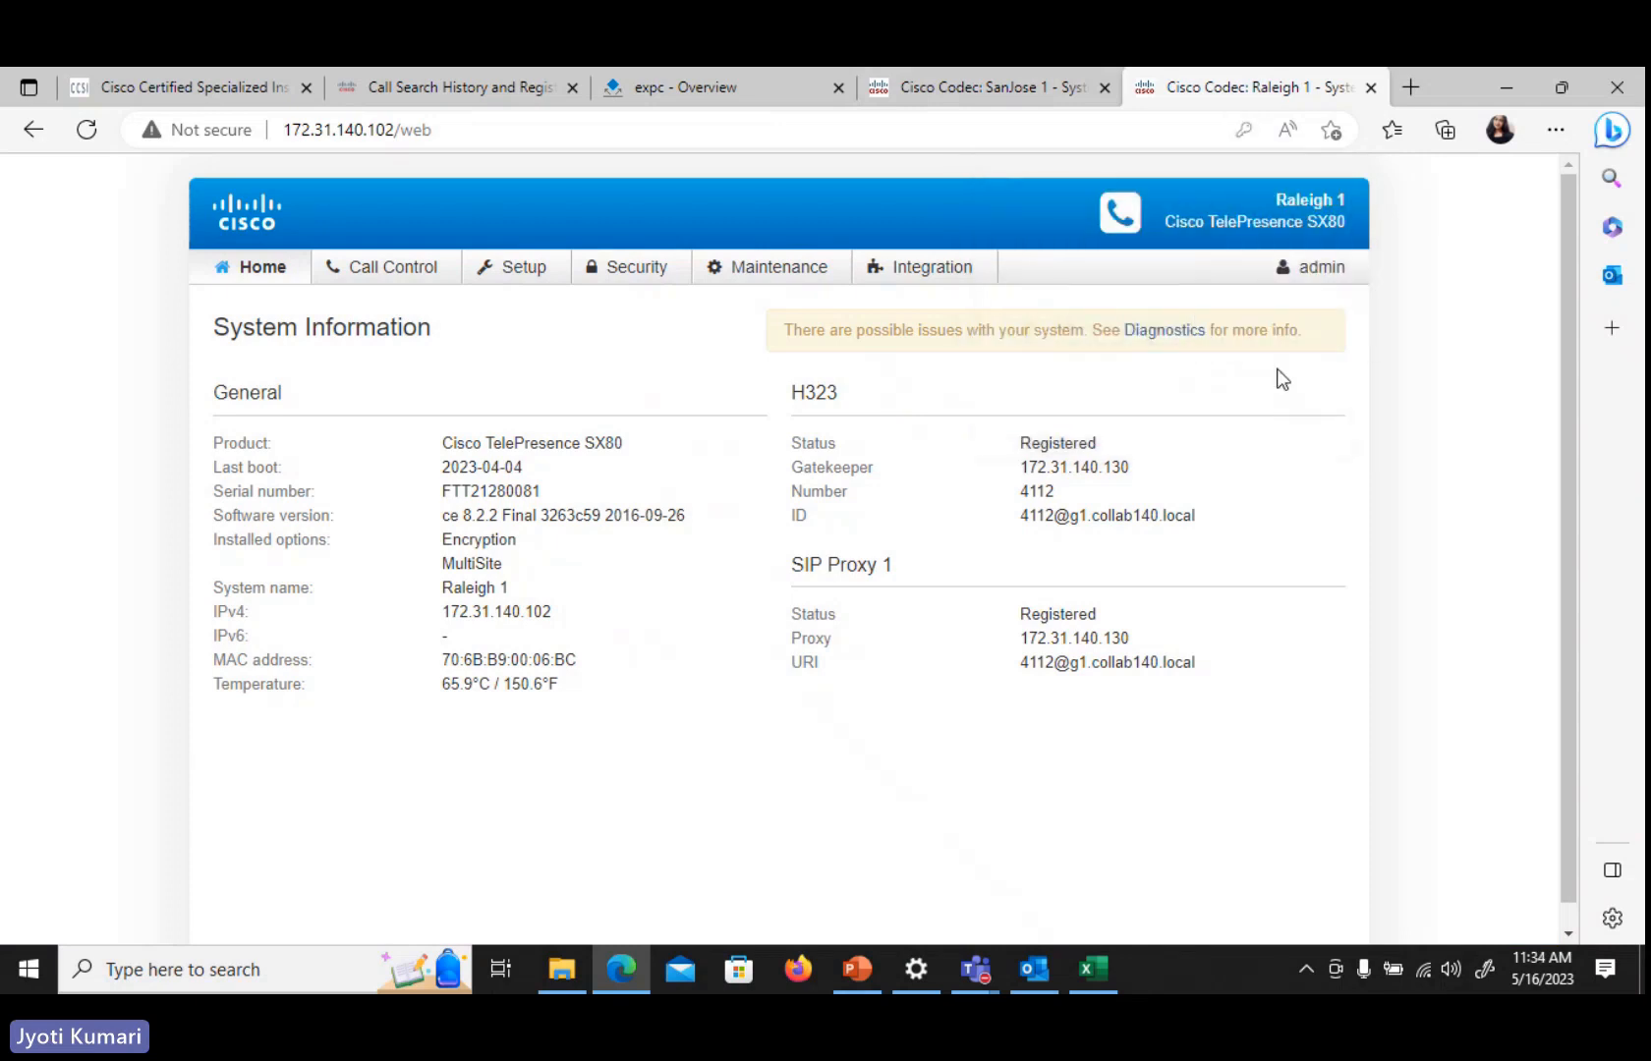
# Check the SanJose 1 codec's system information and admin menu, then return to the Raleigh 1 tab
pyautogui.click(1043, 81)
pyautogui.click(1338, 165)
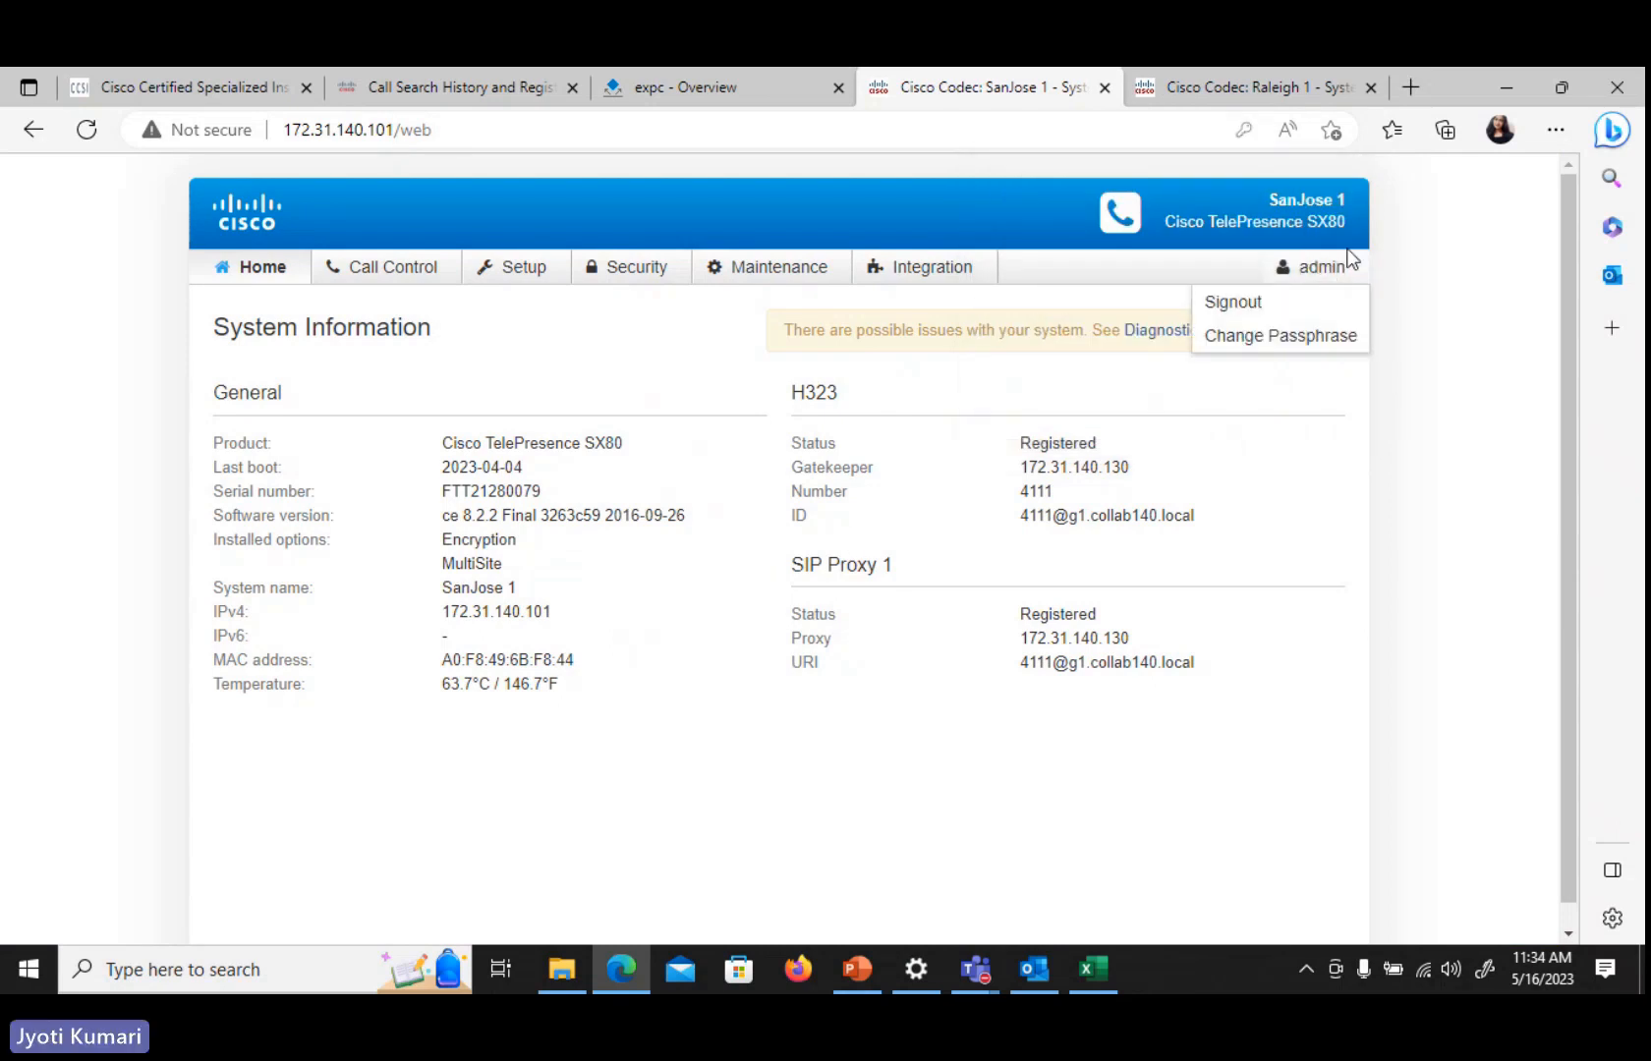
pyautogui.moveTo(1329, 288)
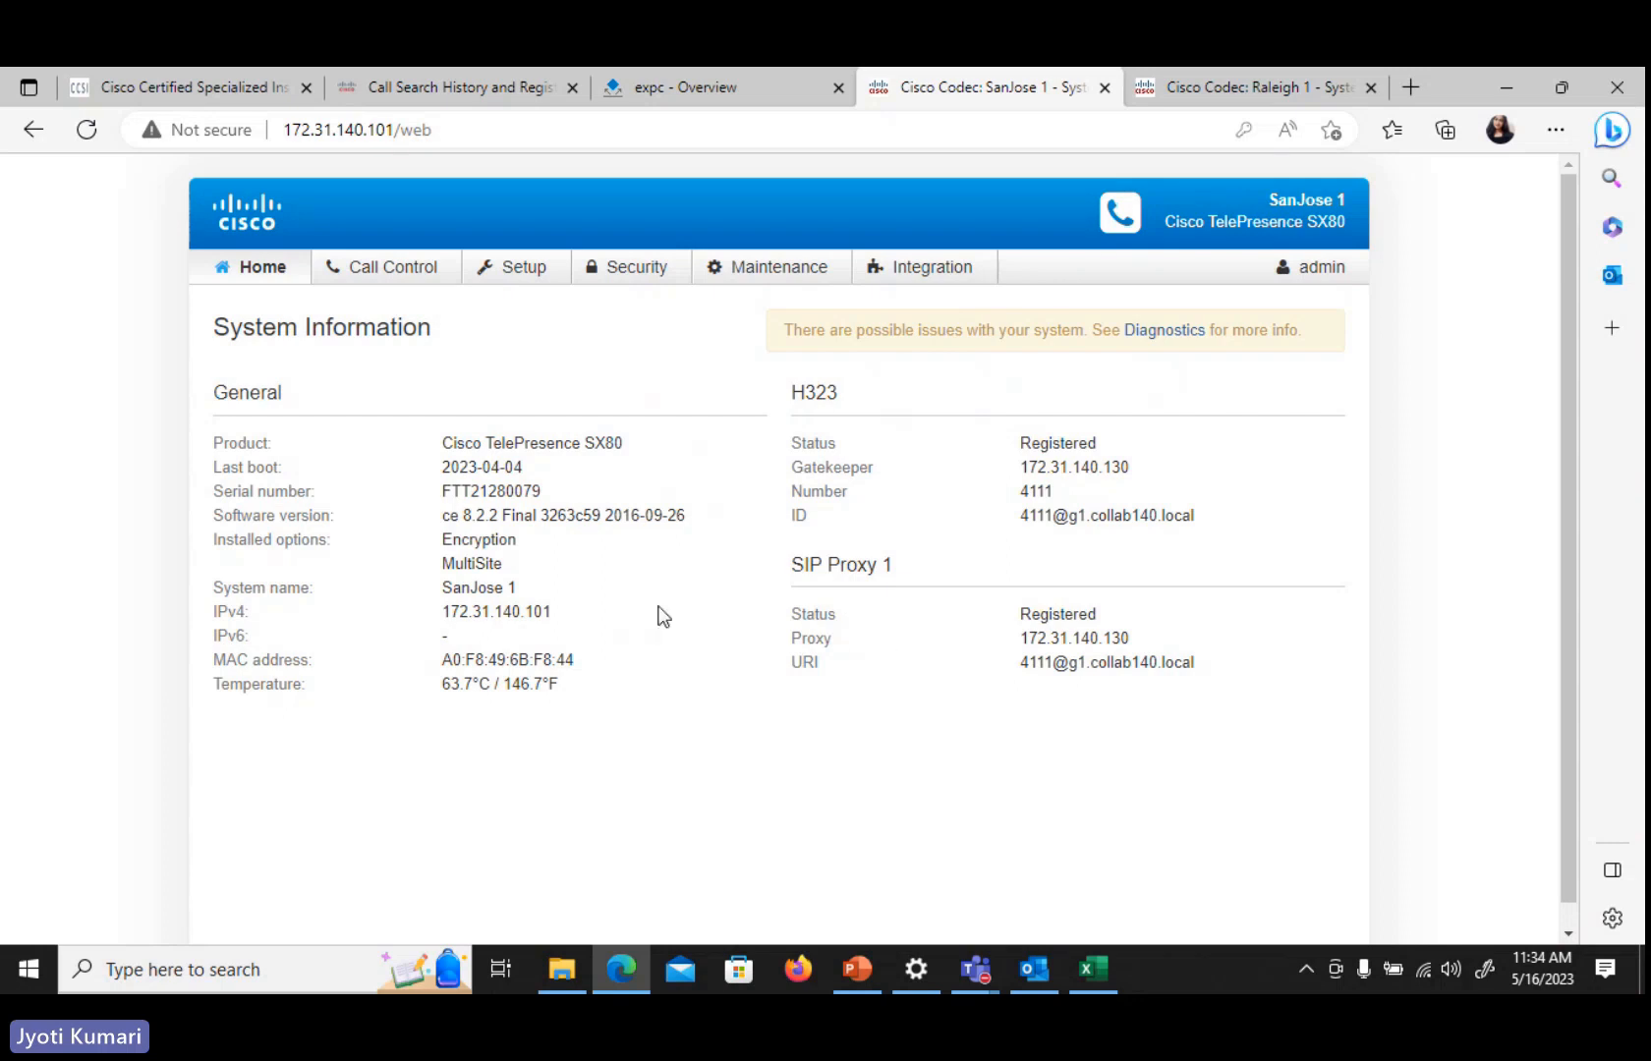
pyautogui.click(1207, 89)
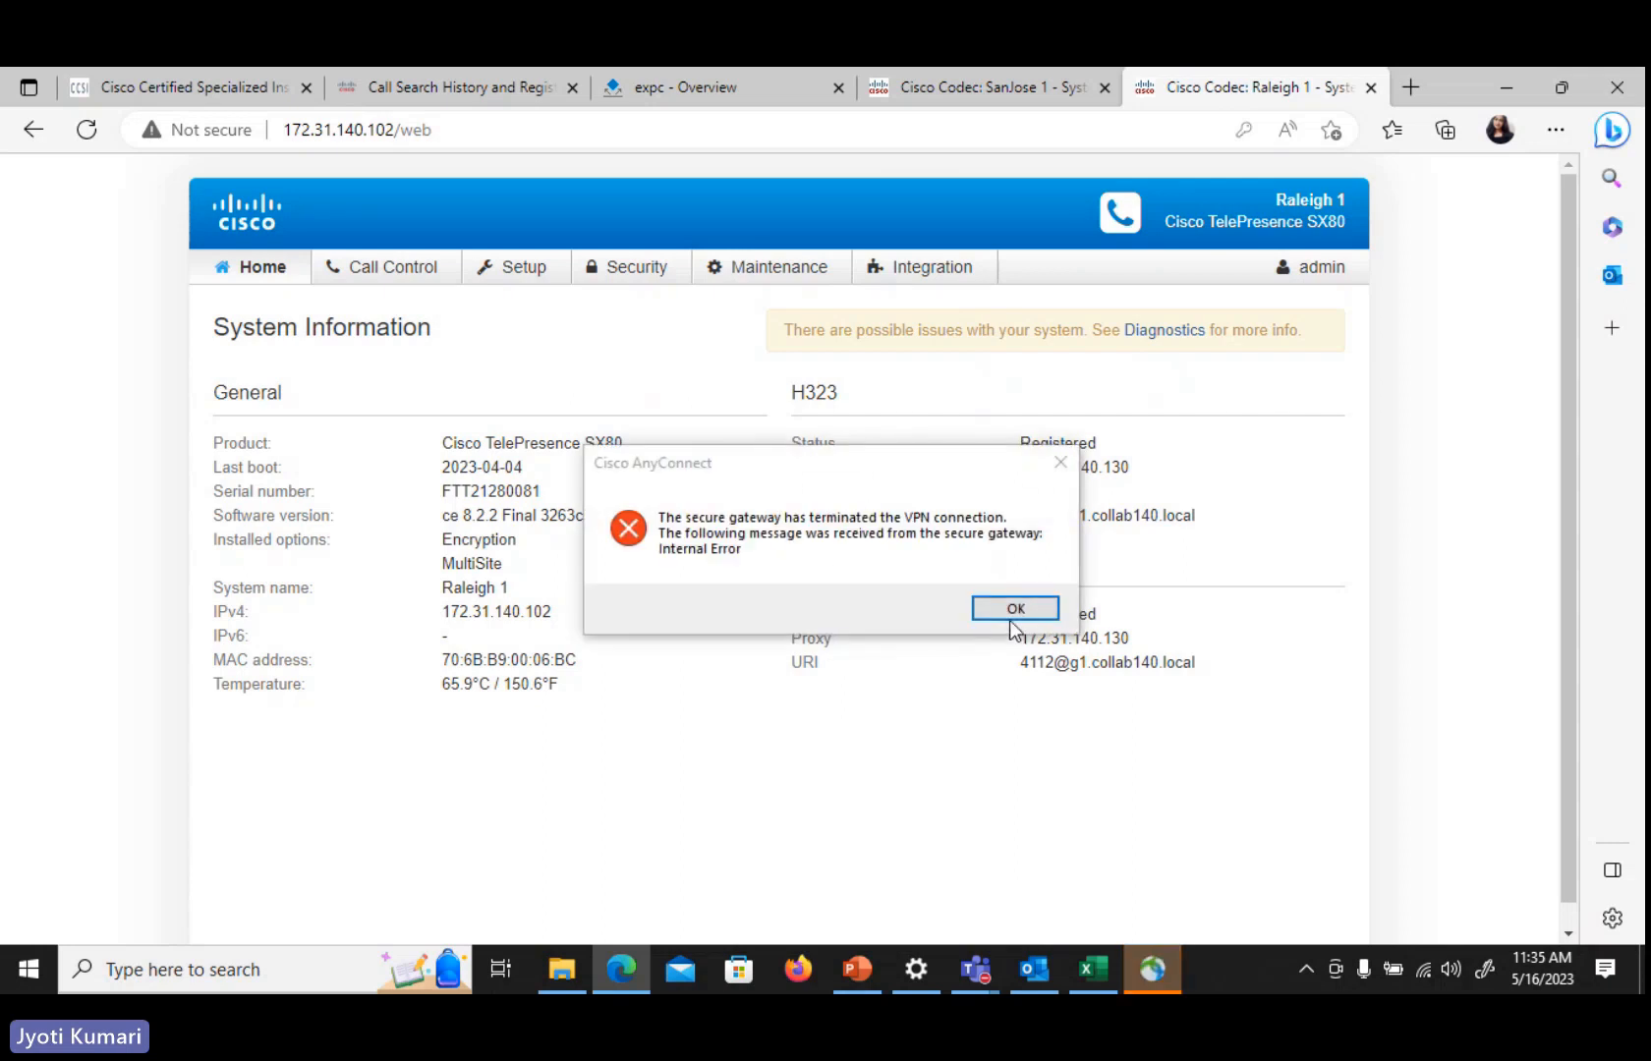
# Reconnect the VPN to rtpcollab.cisco.com with the VPN password and accept the banner
pyautogui.click(1012, 611)
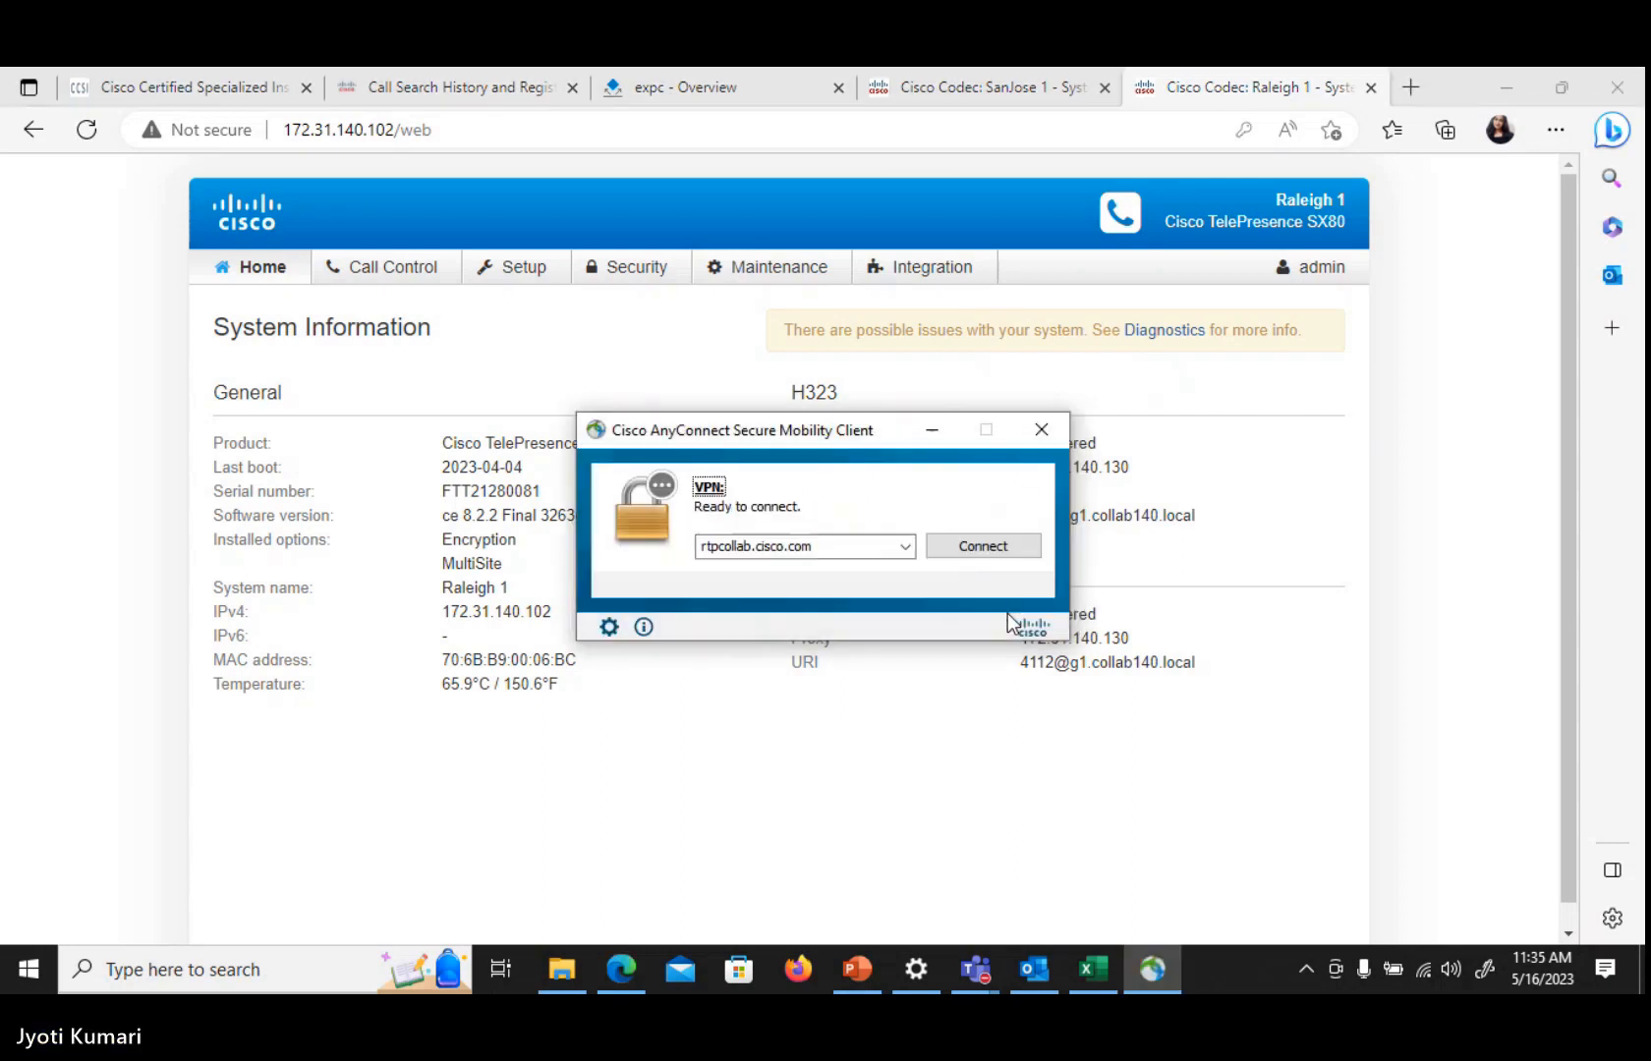
pyautogui.click(987, 547)
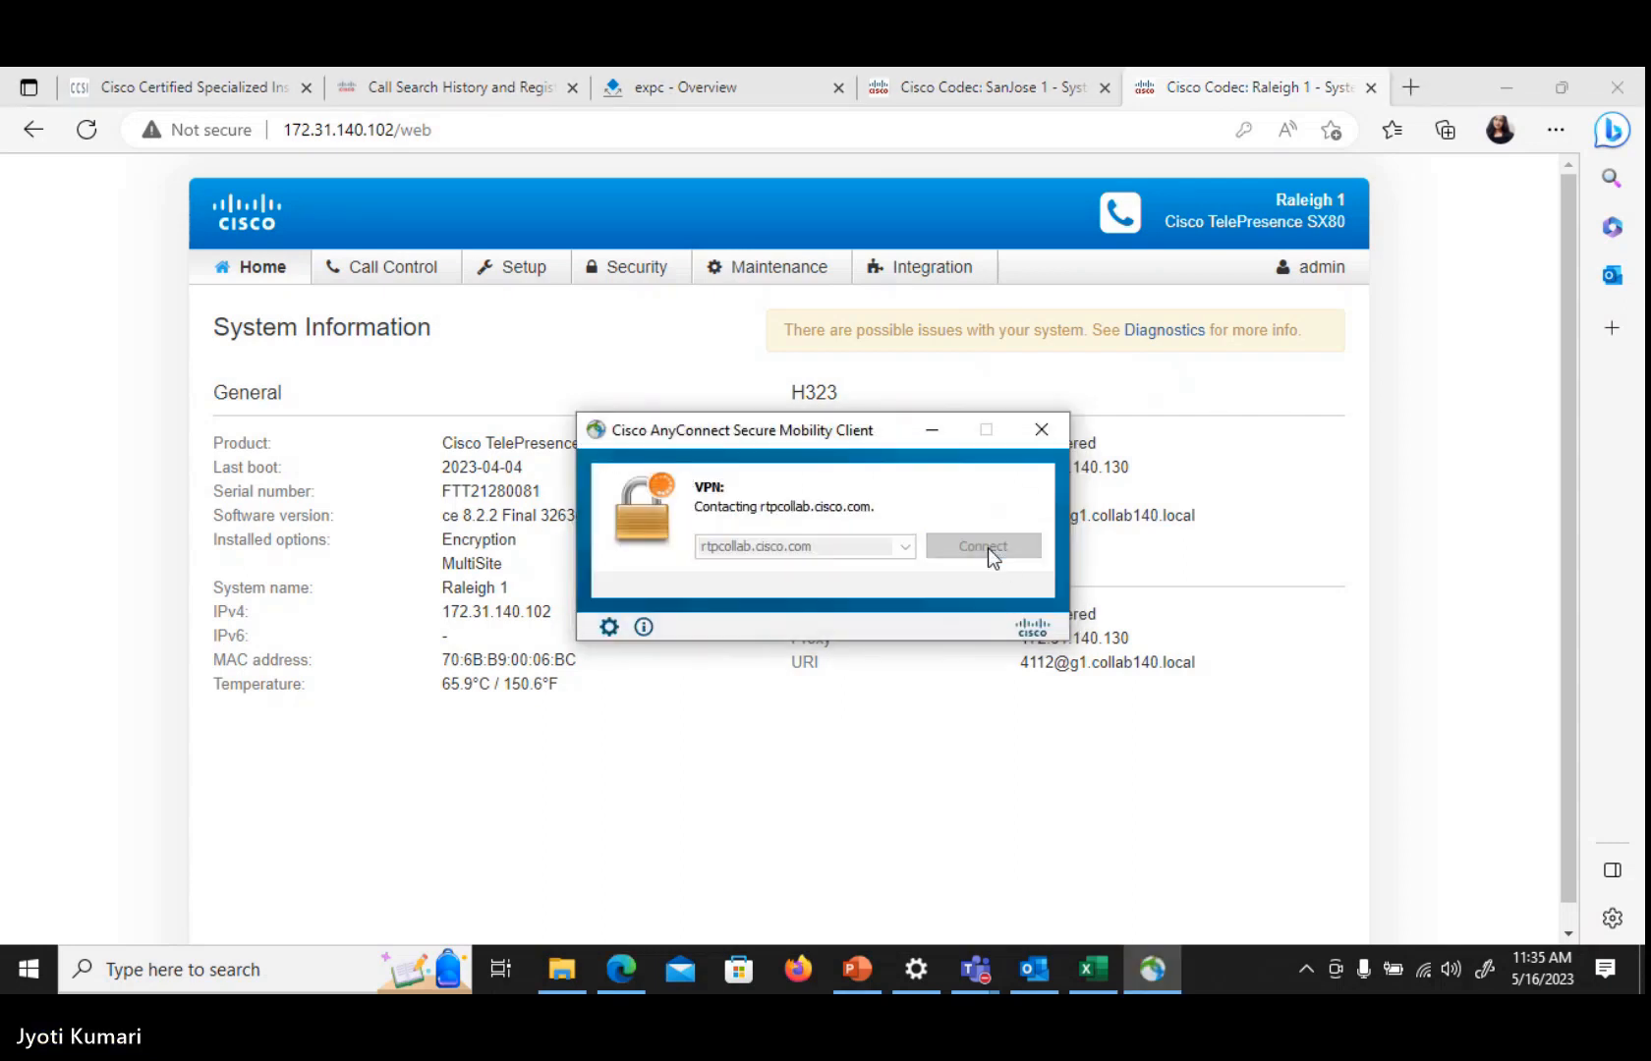
pyautogui.click(931, 432)
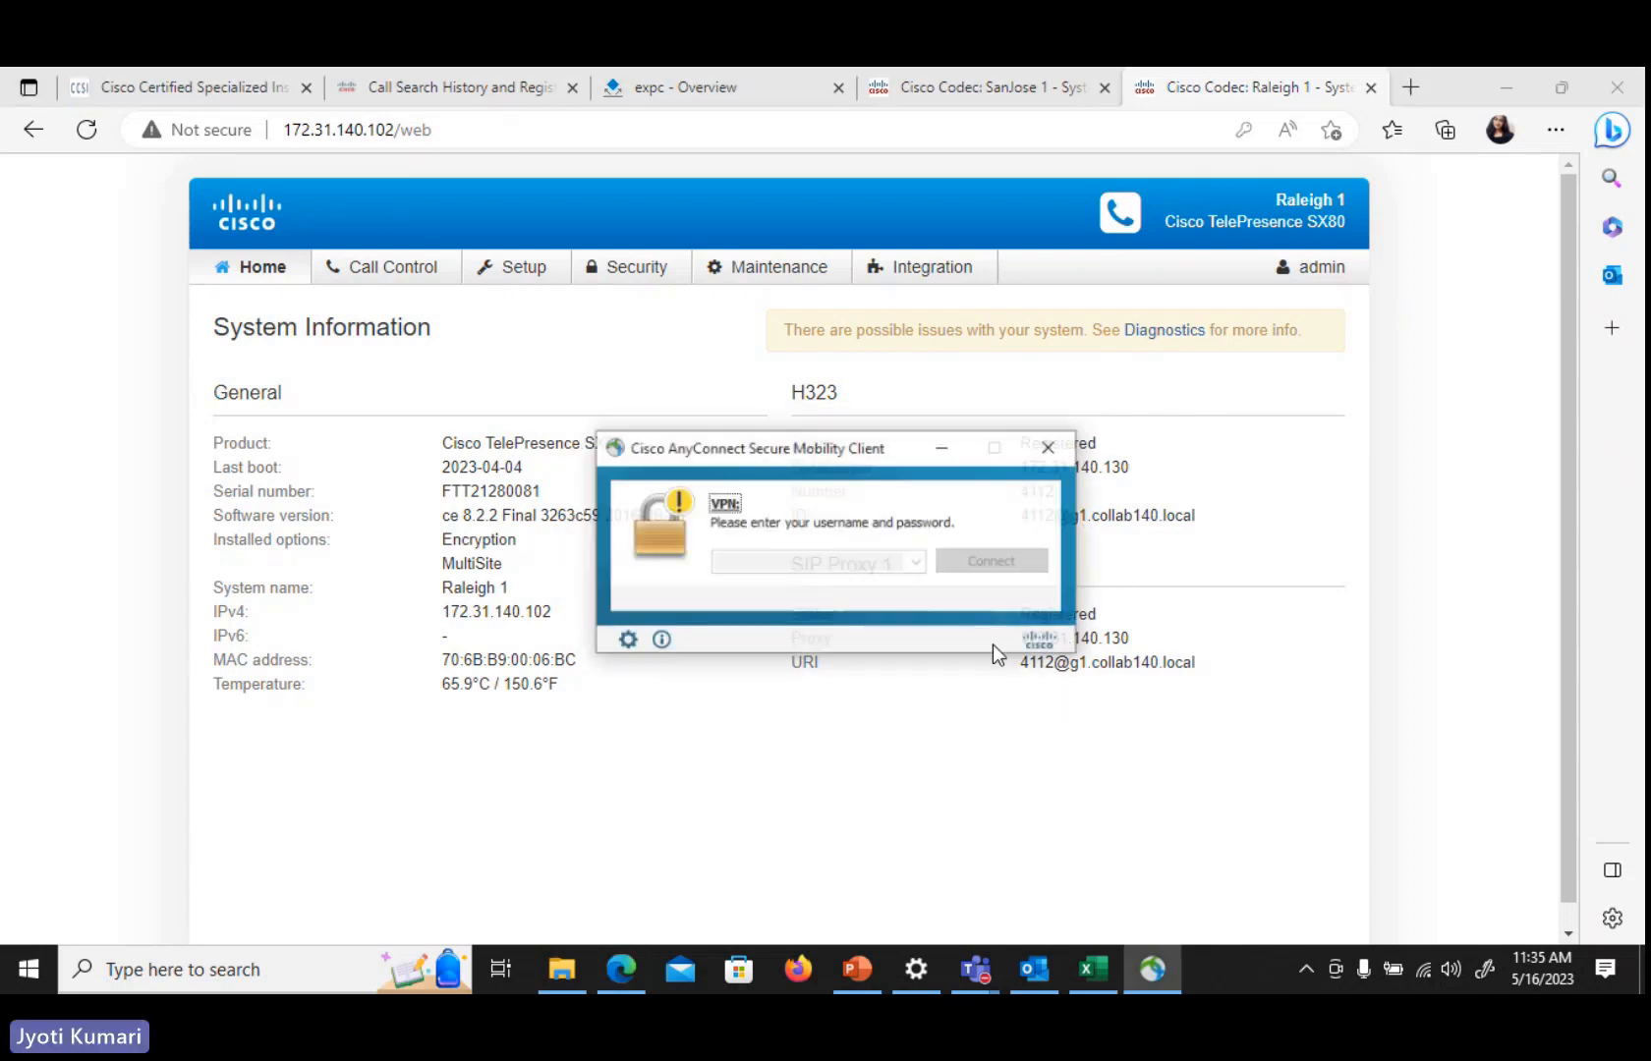
pyautogui.write('********')
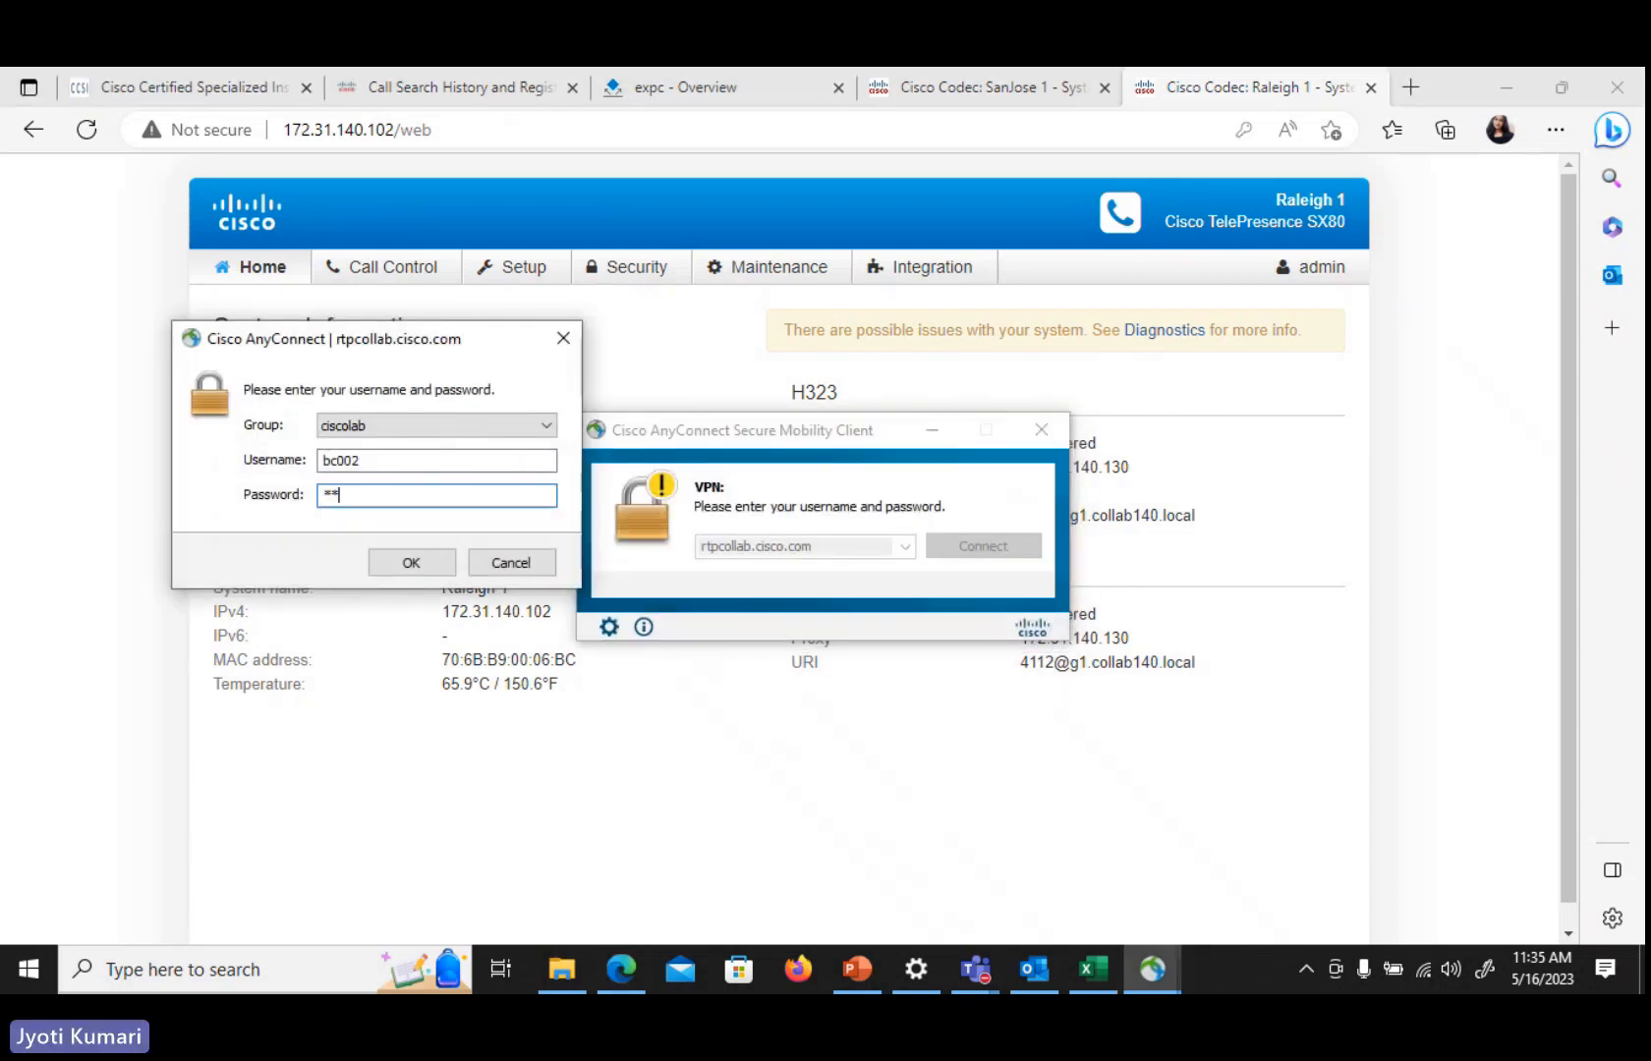
pyautogui.press('Return')
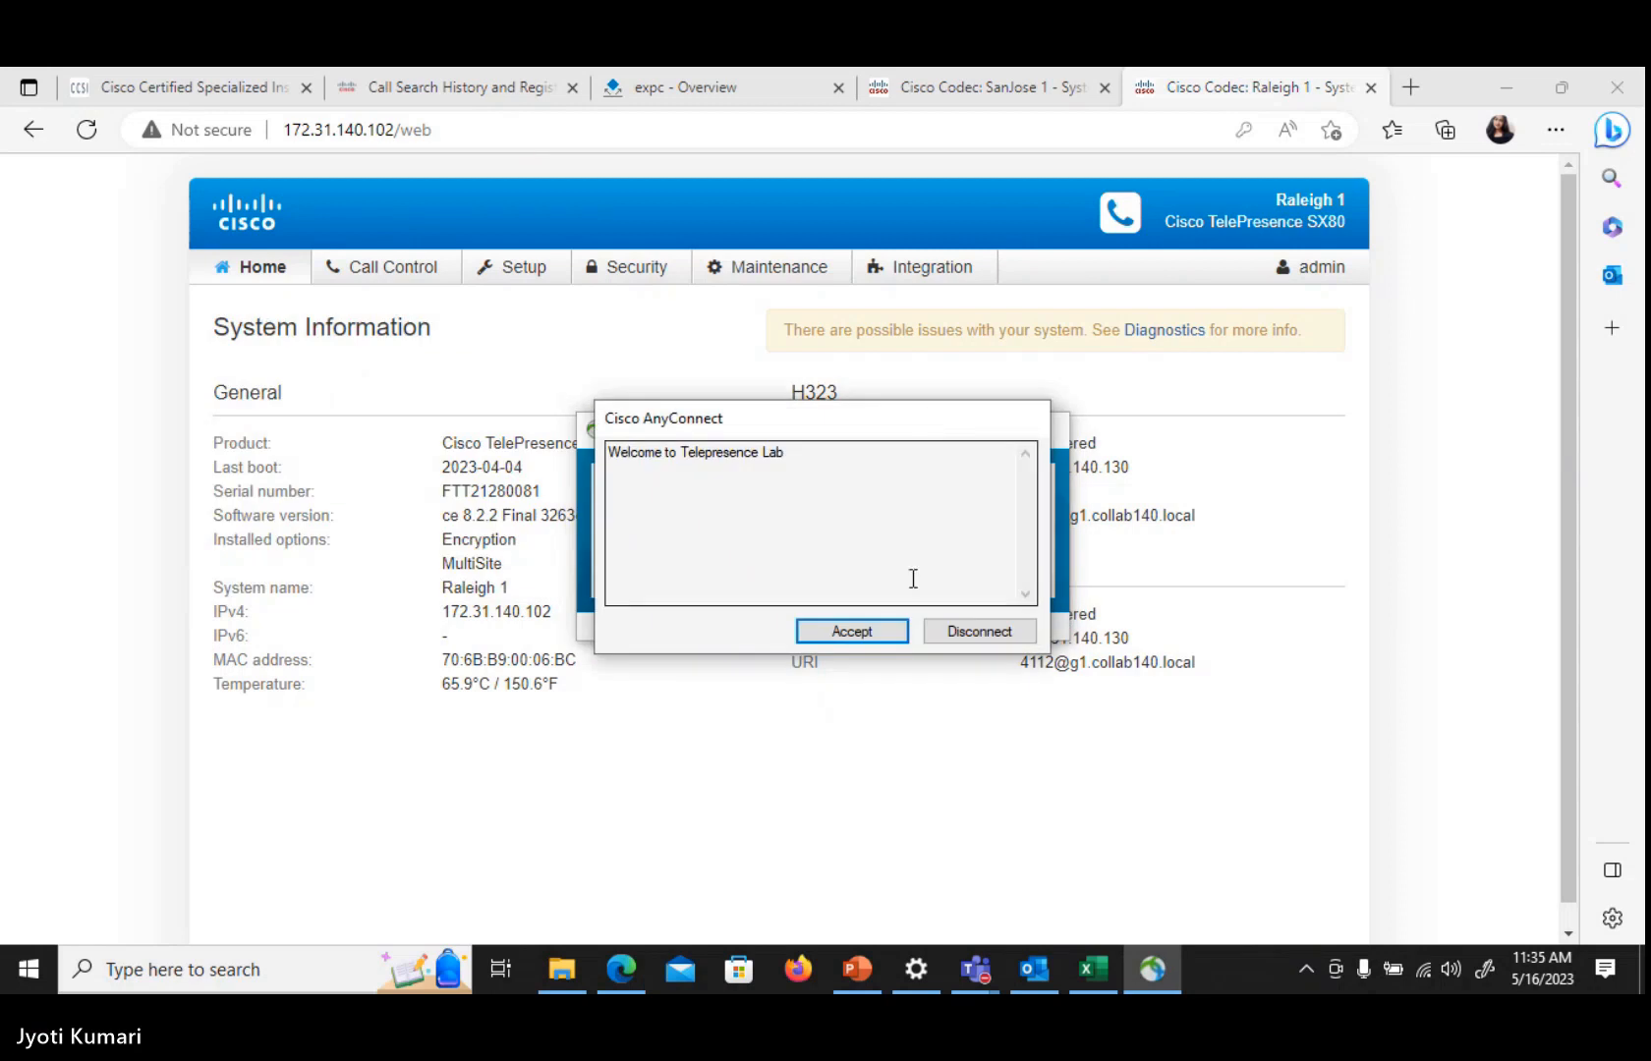
pyautogui.click(851, 631)
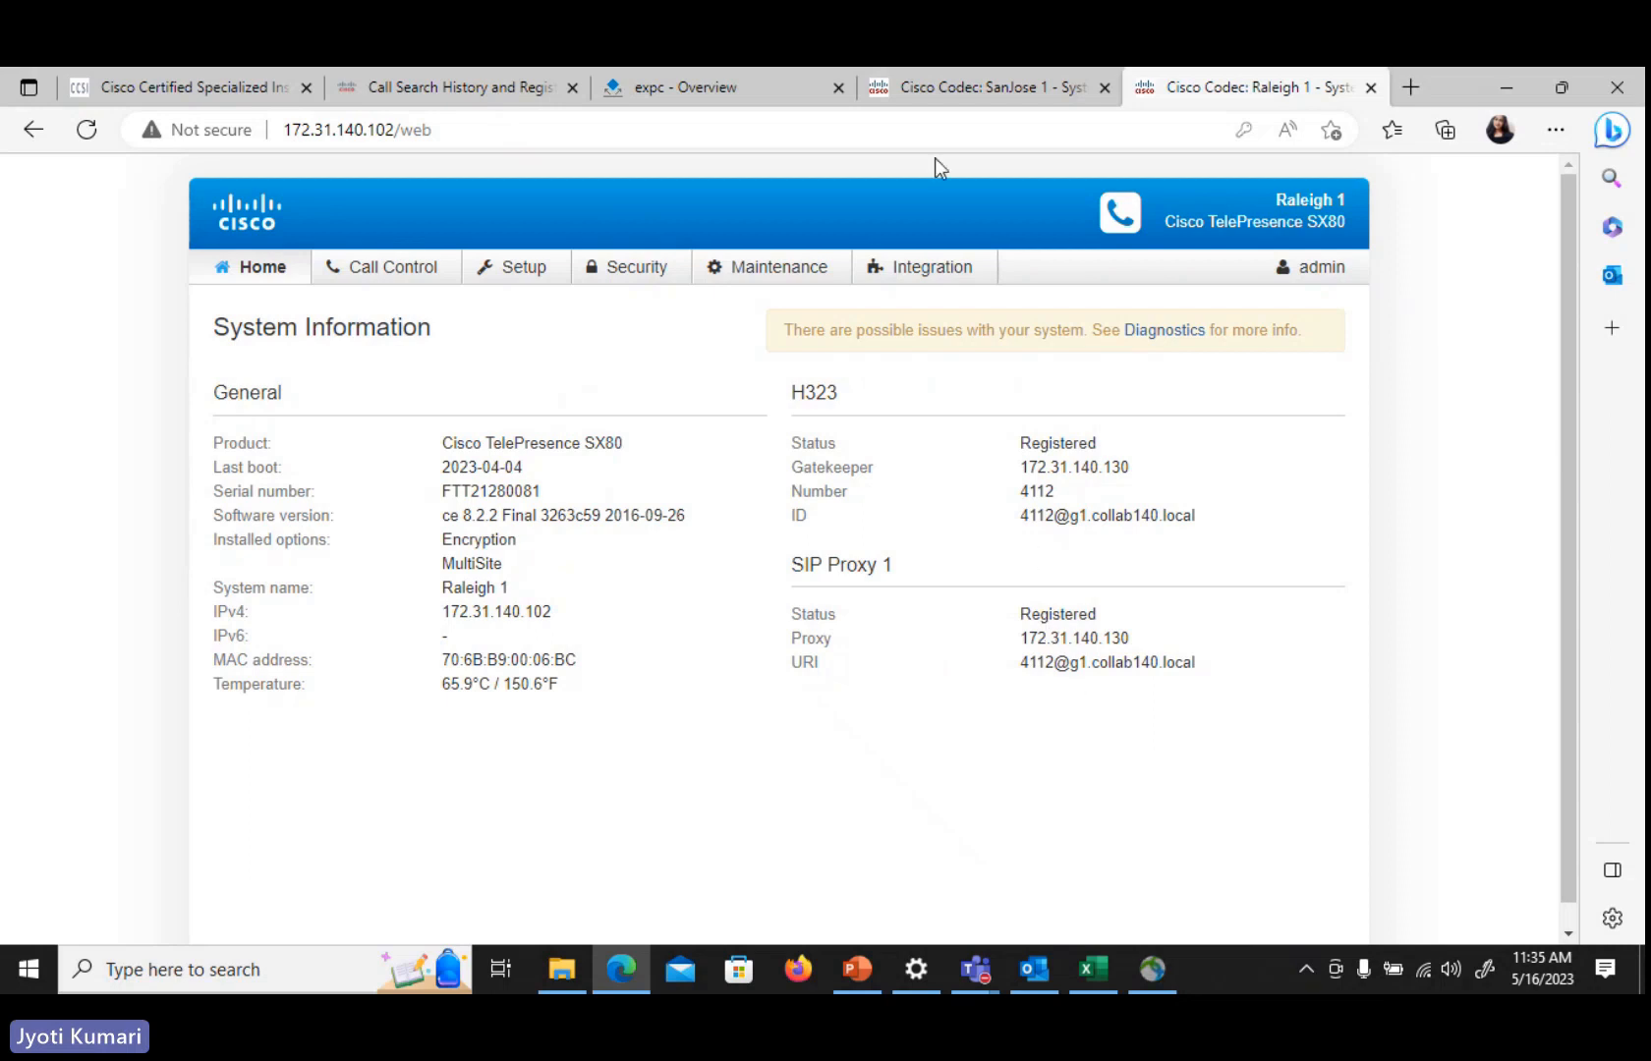
# Compare the SanJose 1 and Raleigh 1 codec registration details, then go back to the Expressway status menu
pyautogui.click(944, 86)
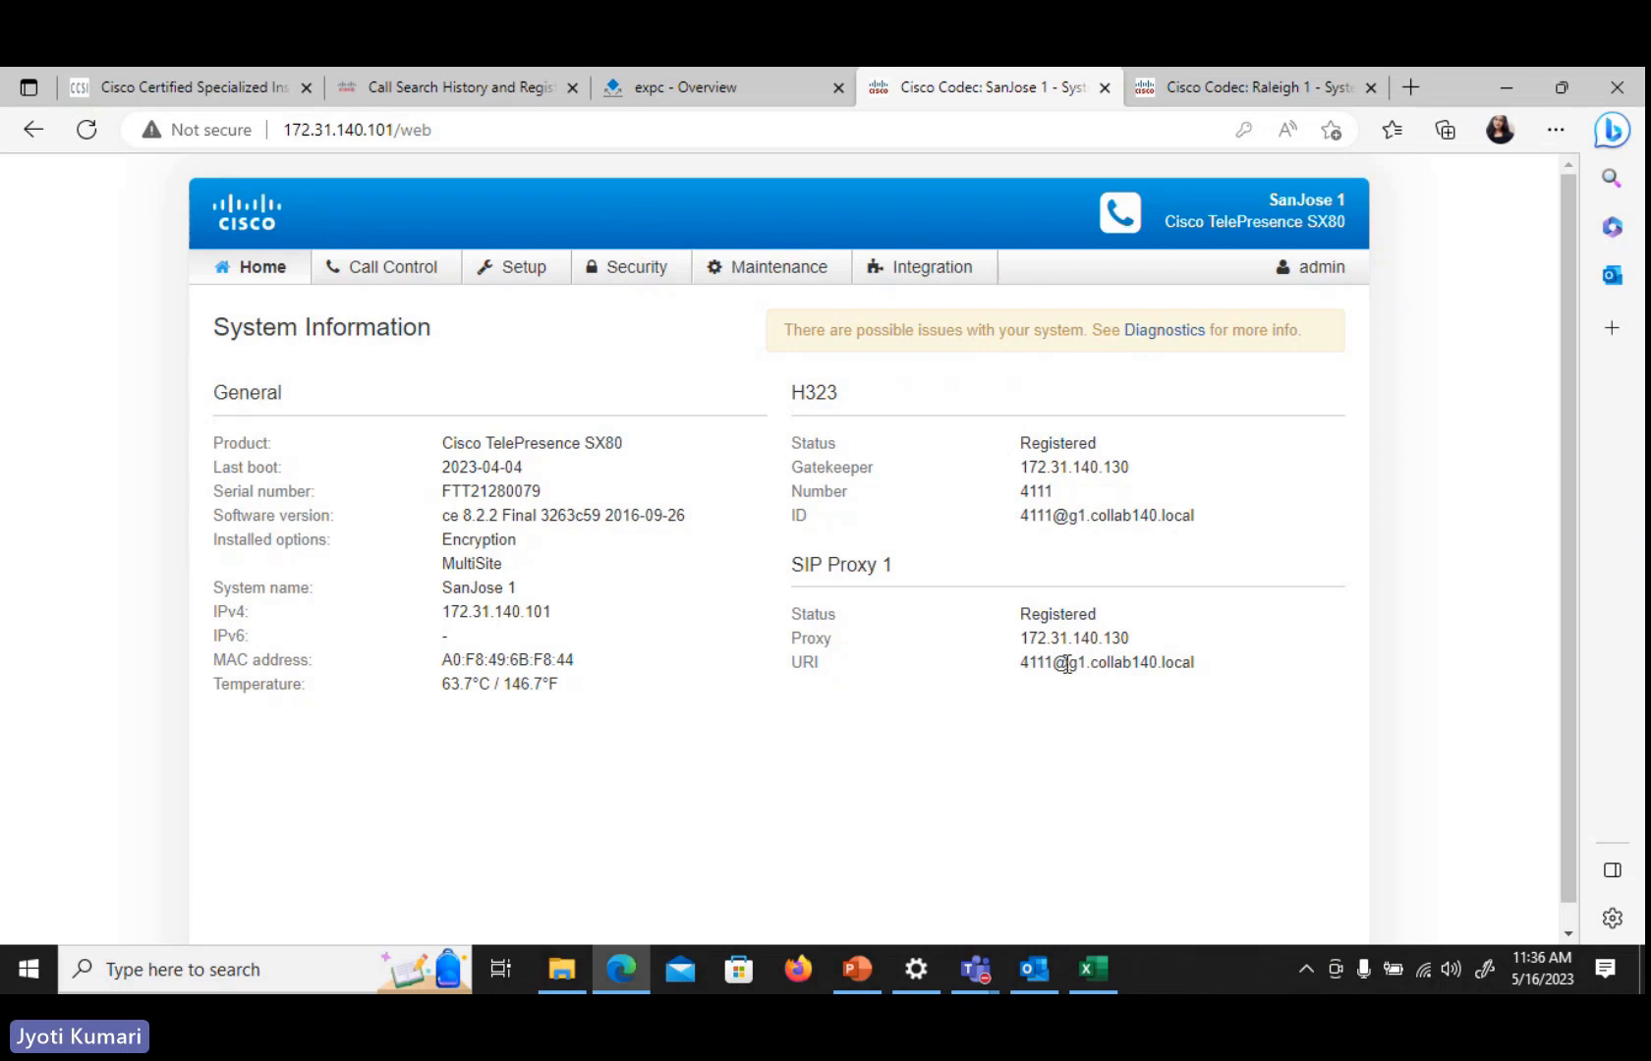
pyautogui.click(1227, 90)
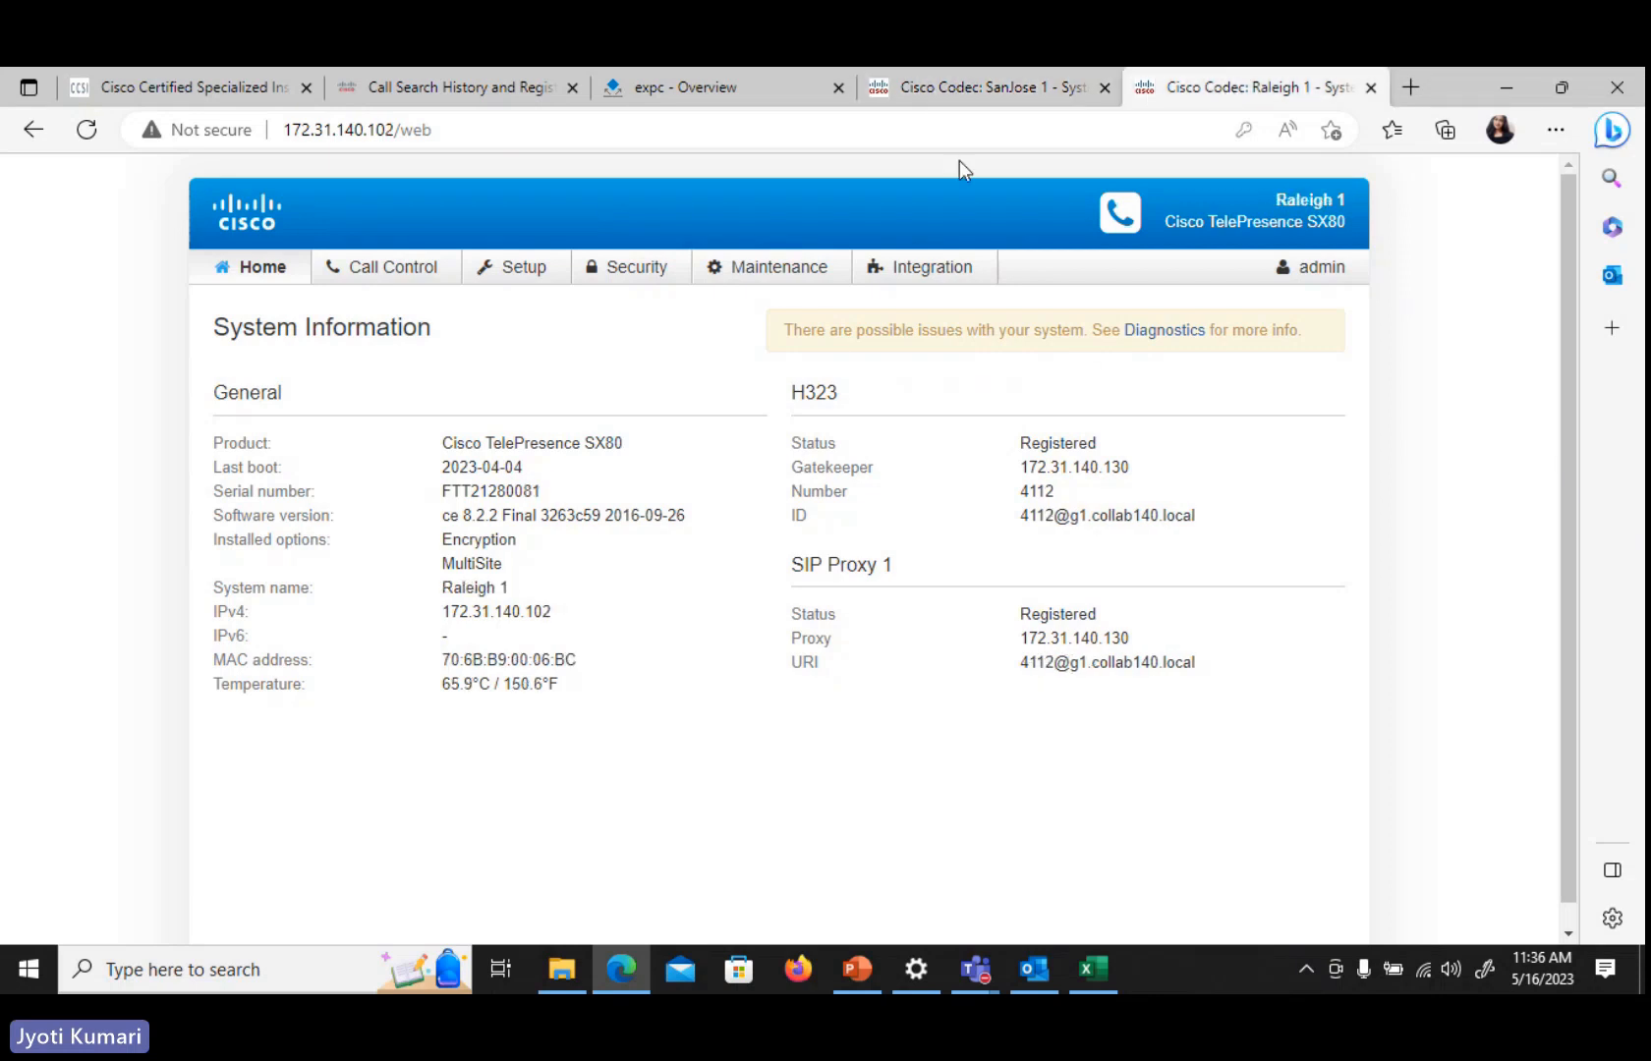
pyautogui.click(997, 86)
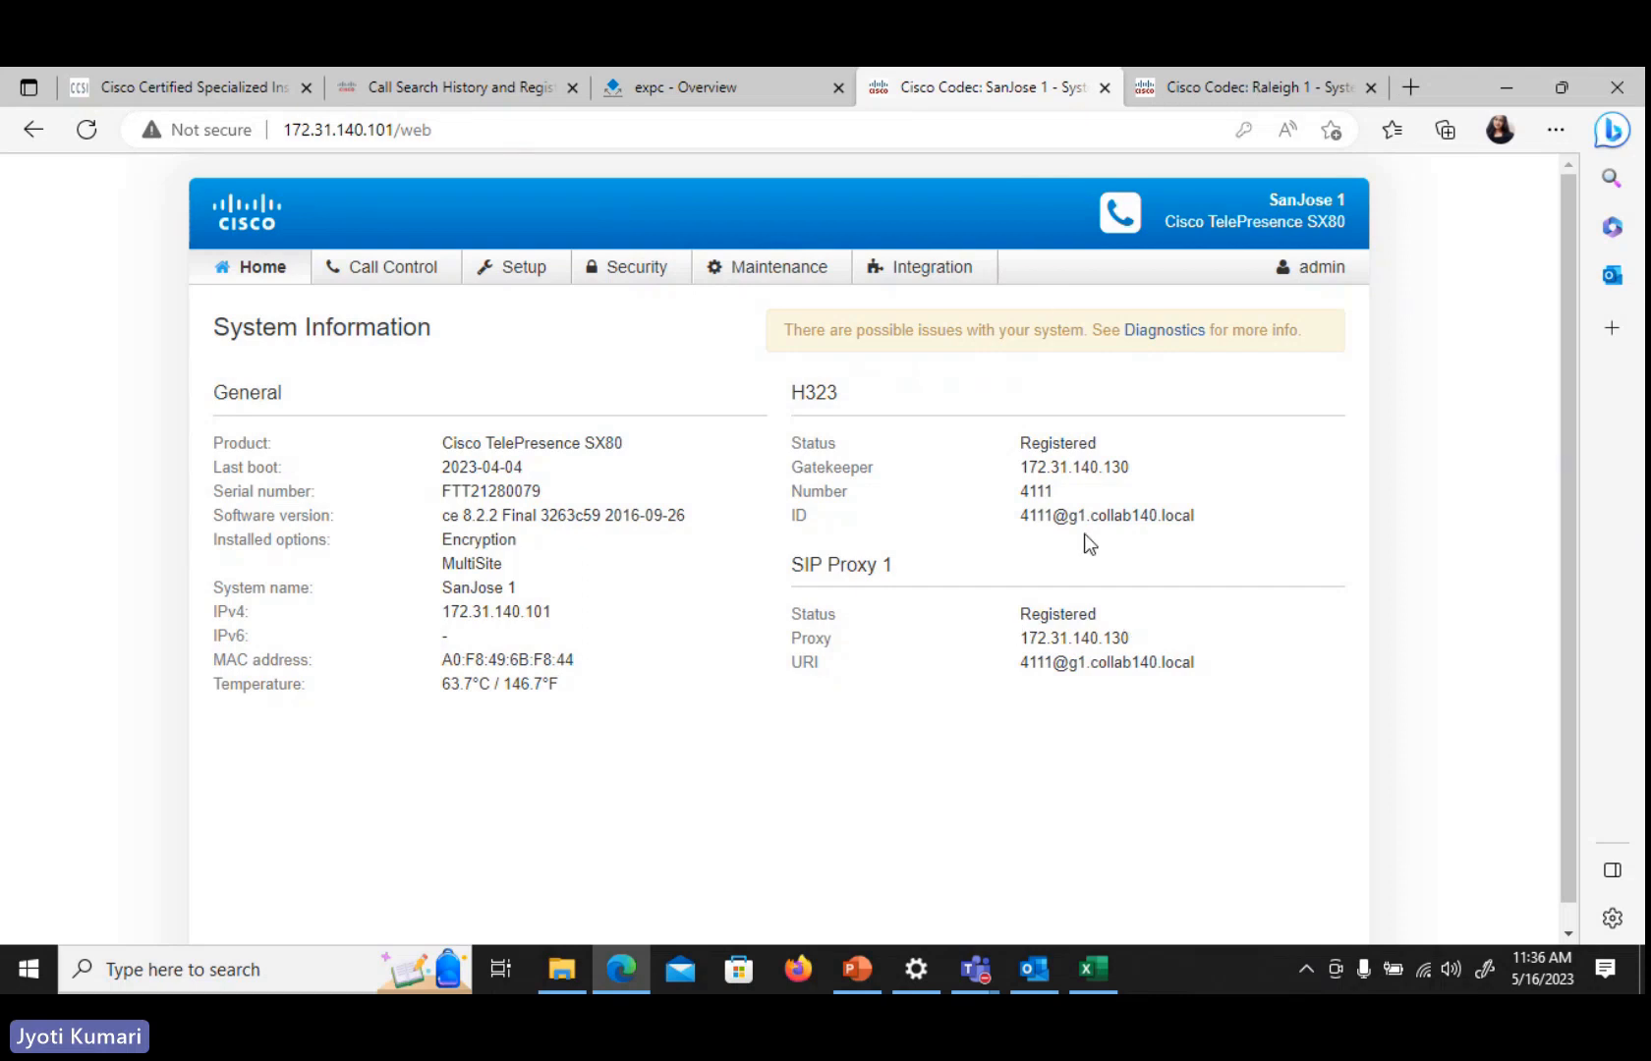
pyautogui.click(737, 83)
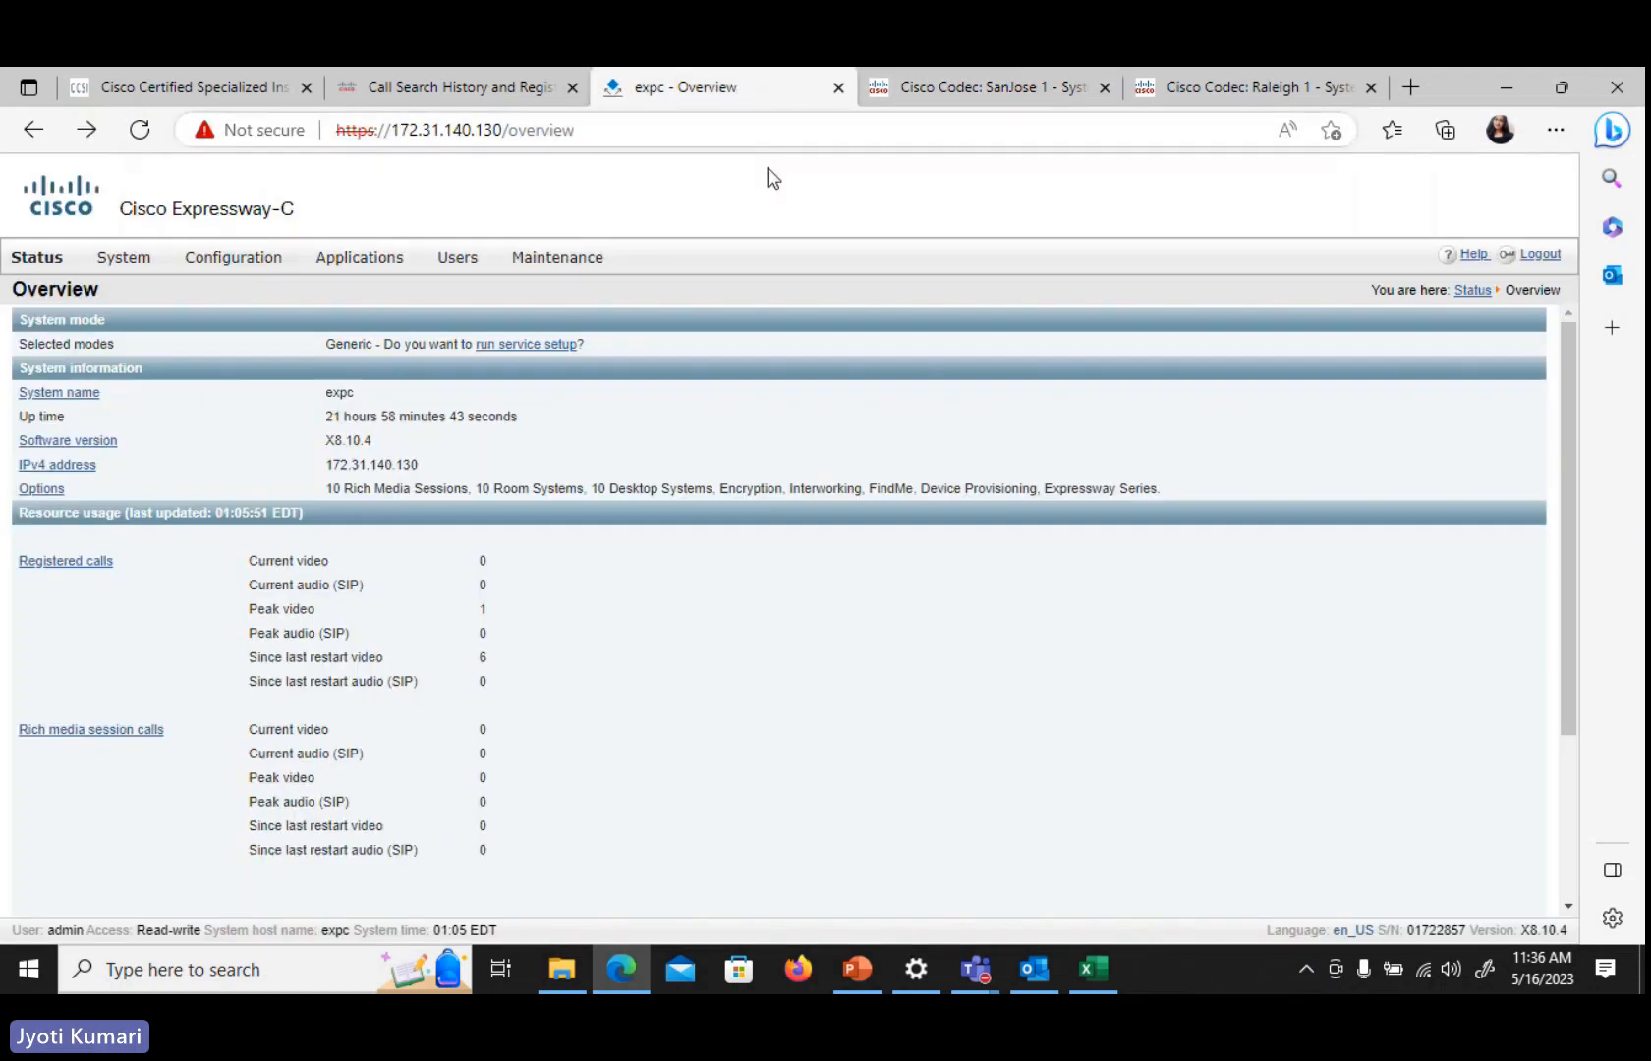
pyautogui.moveTo(36, 258)
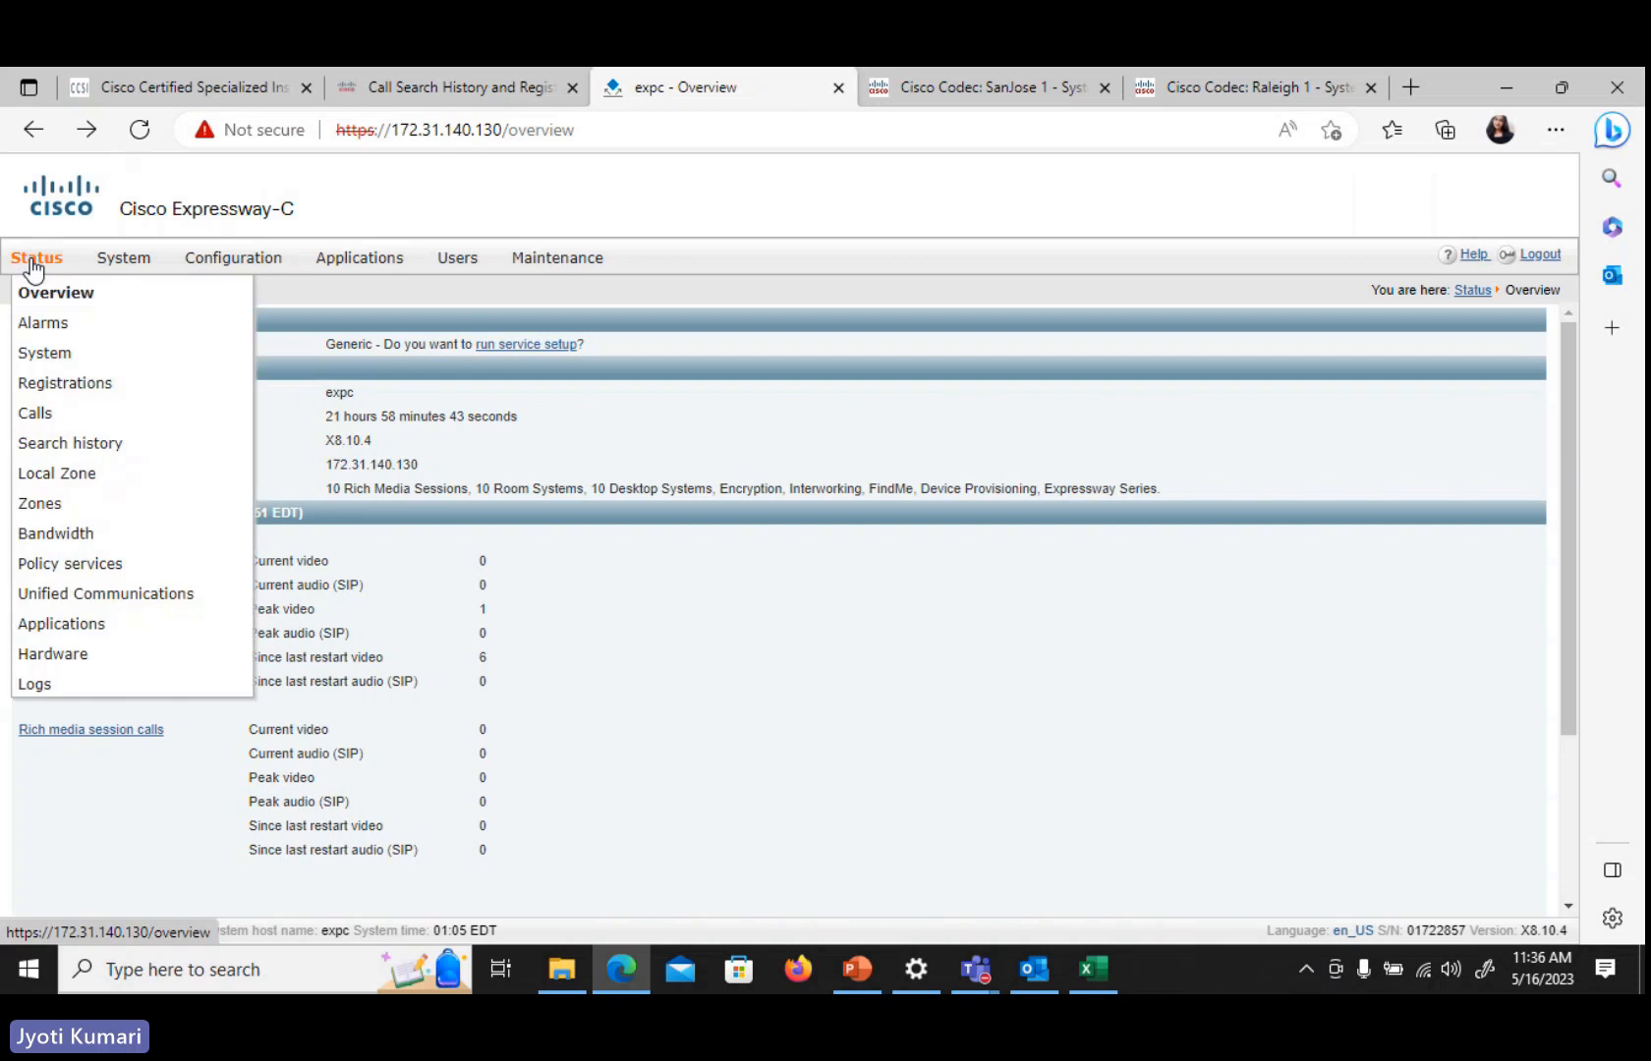
pyautogui.moveTo(65, 391)
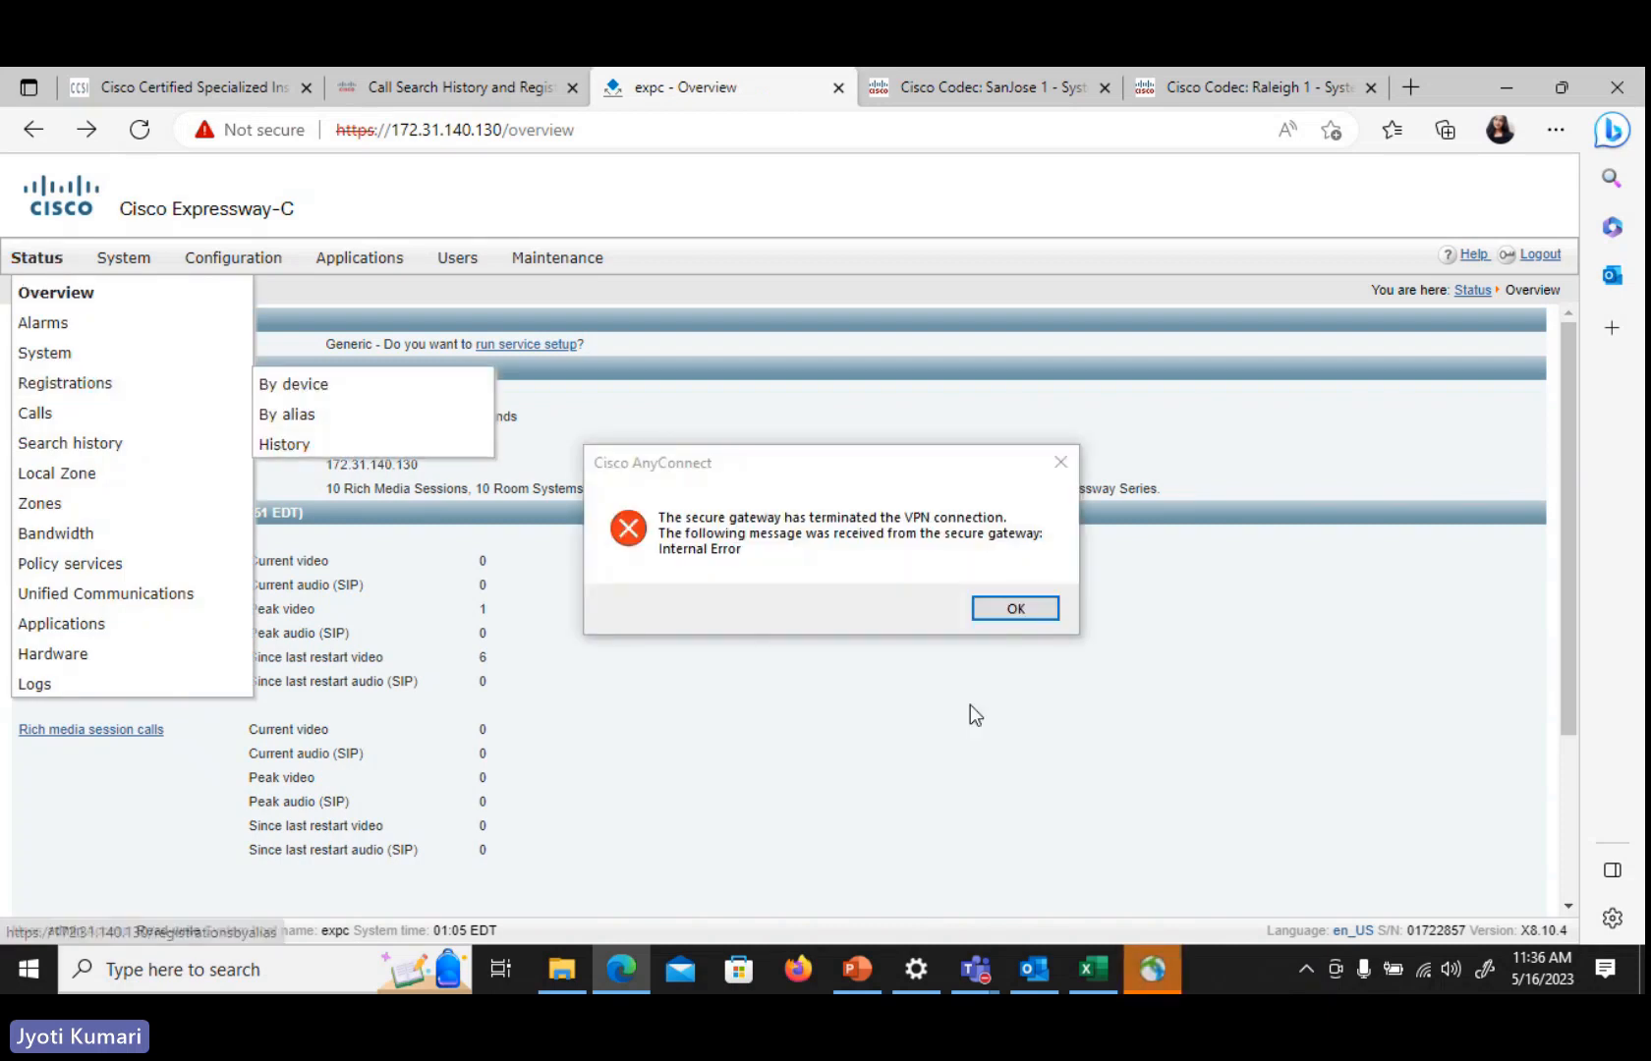
# Dismiss the VPN error and reconnect to rtpcollab.cisco.com with the VPN password, accepting the Telepresence Lab banner
pyautogui.click(995, 609)
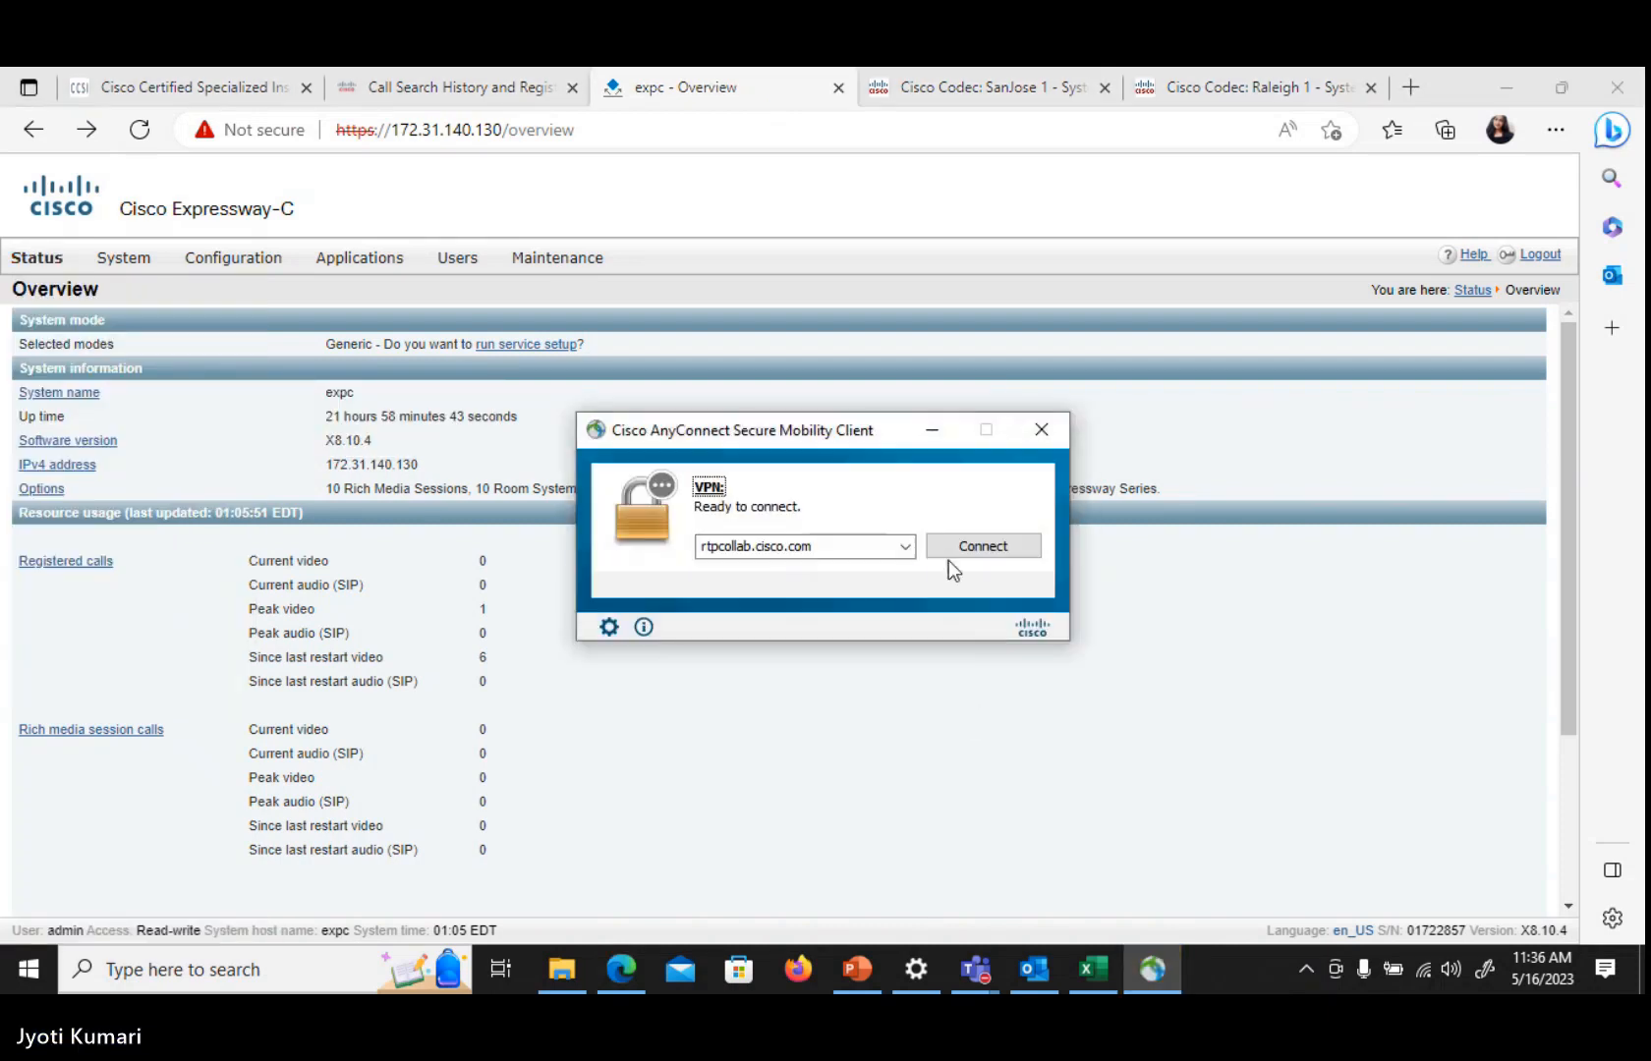
pyautogui.click(971, 547)
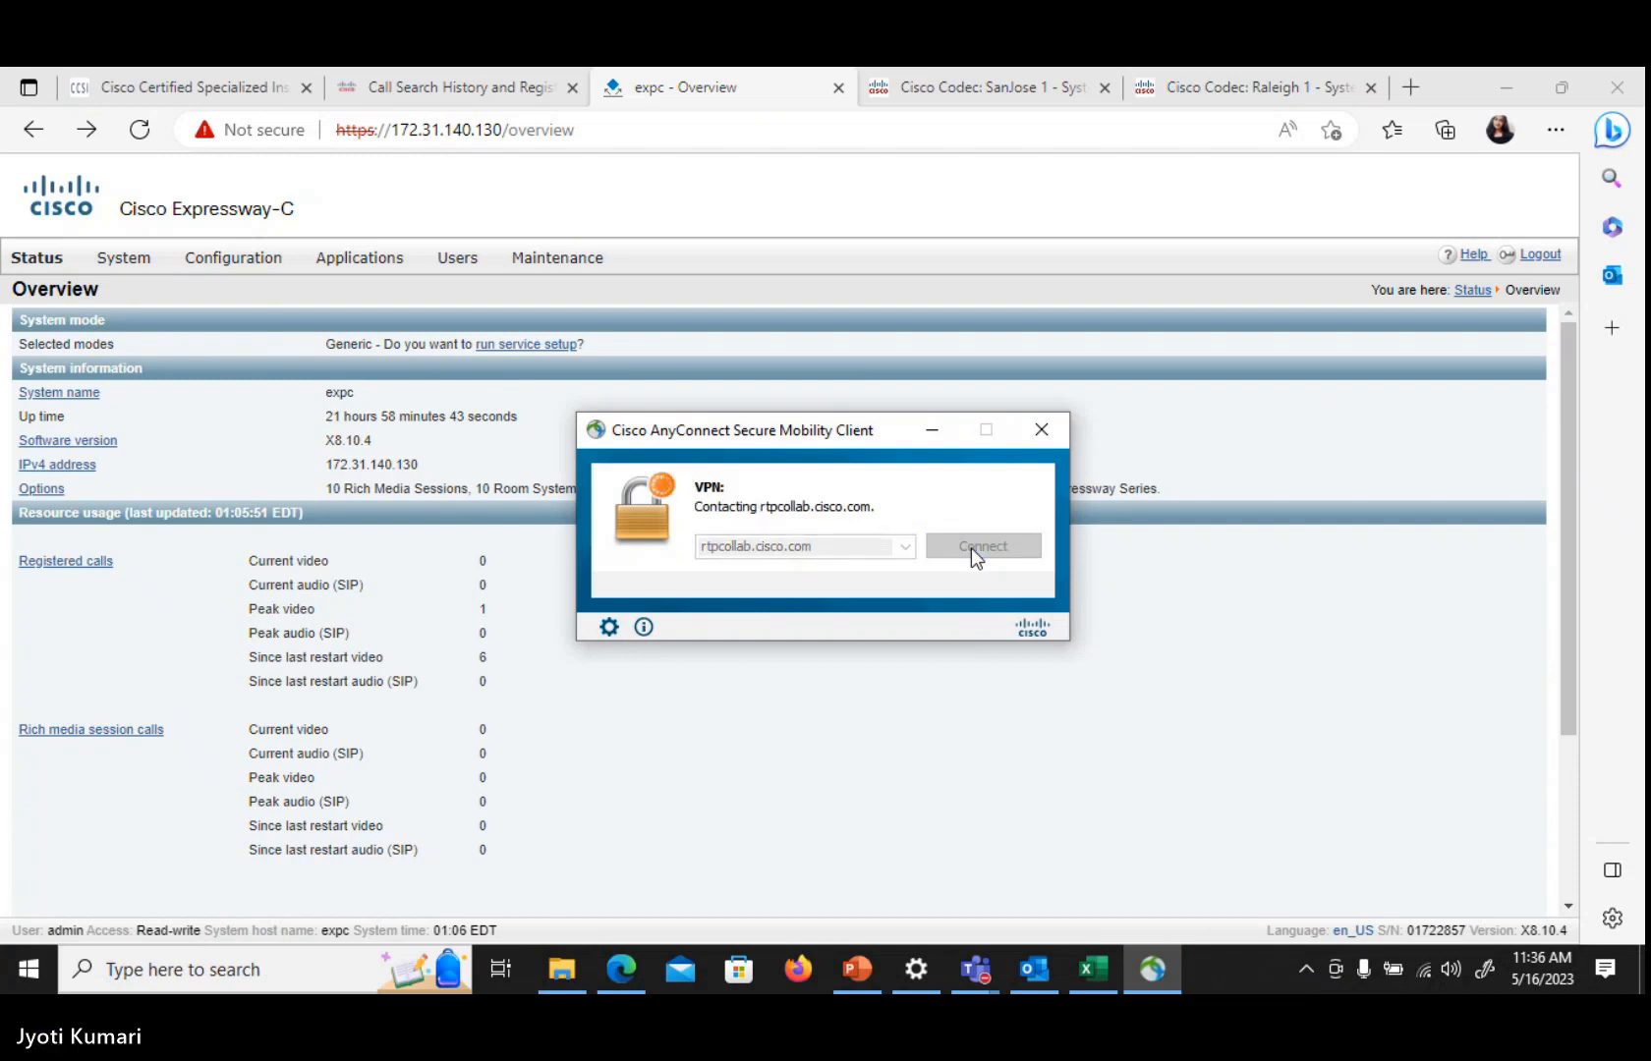
pyautogui.write('***')
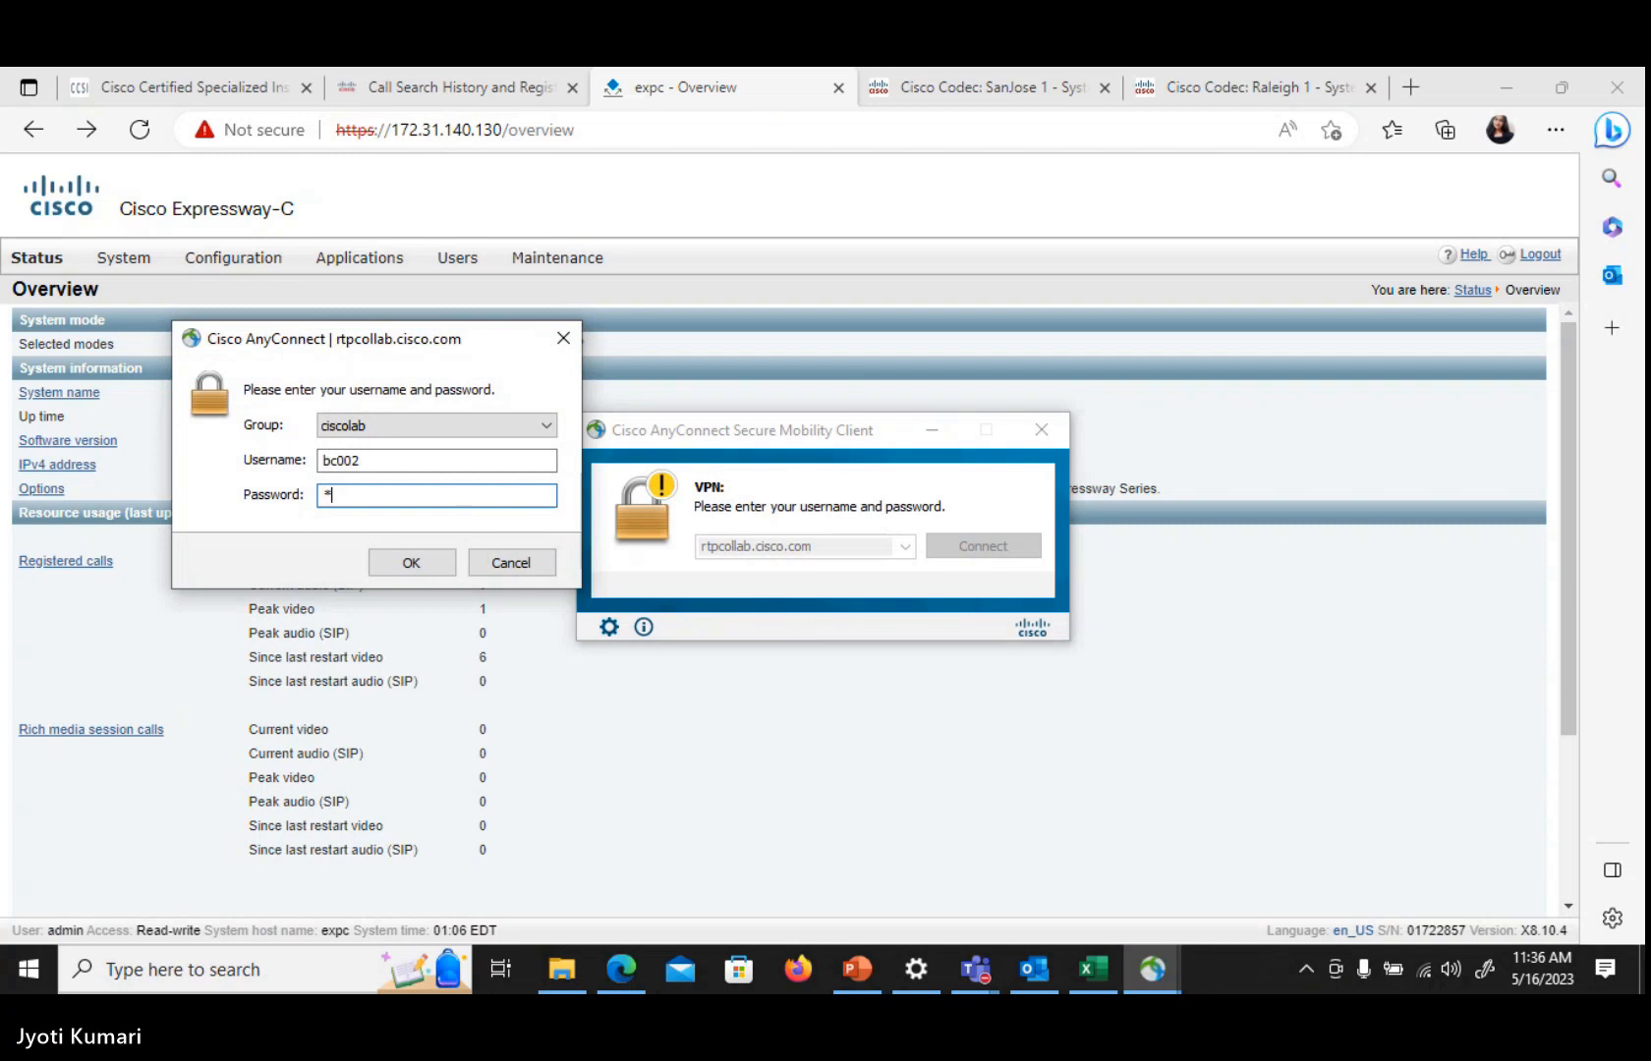
pyautogui.write('***')
pyautogui.press('Return')
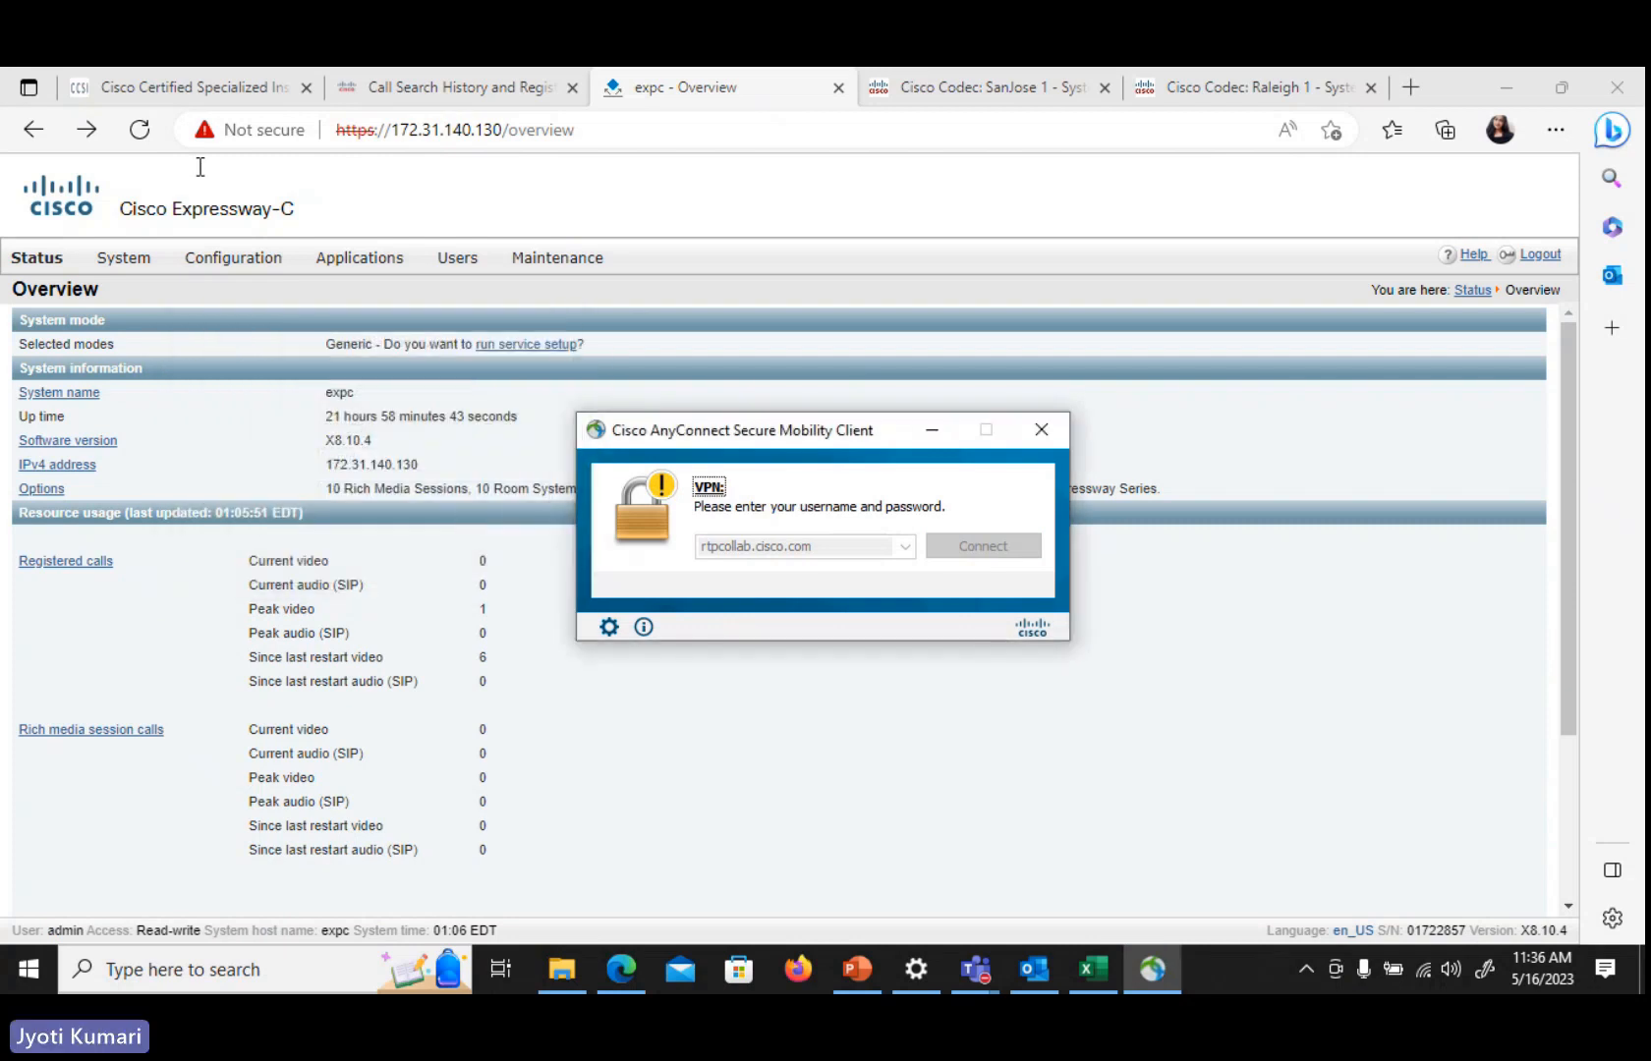
pyautogui.click(843, 630)
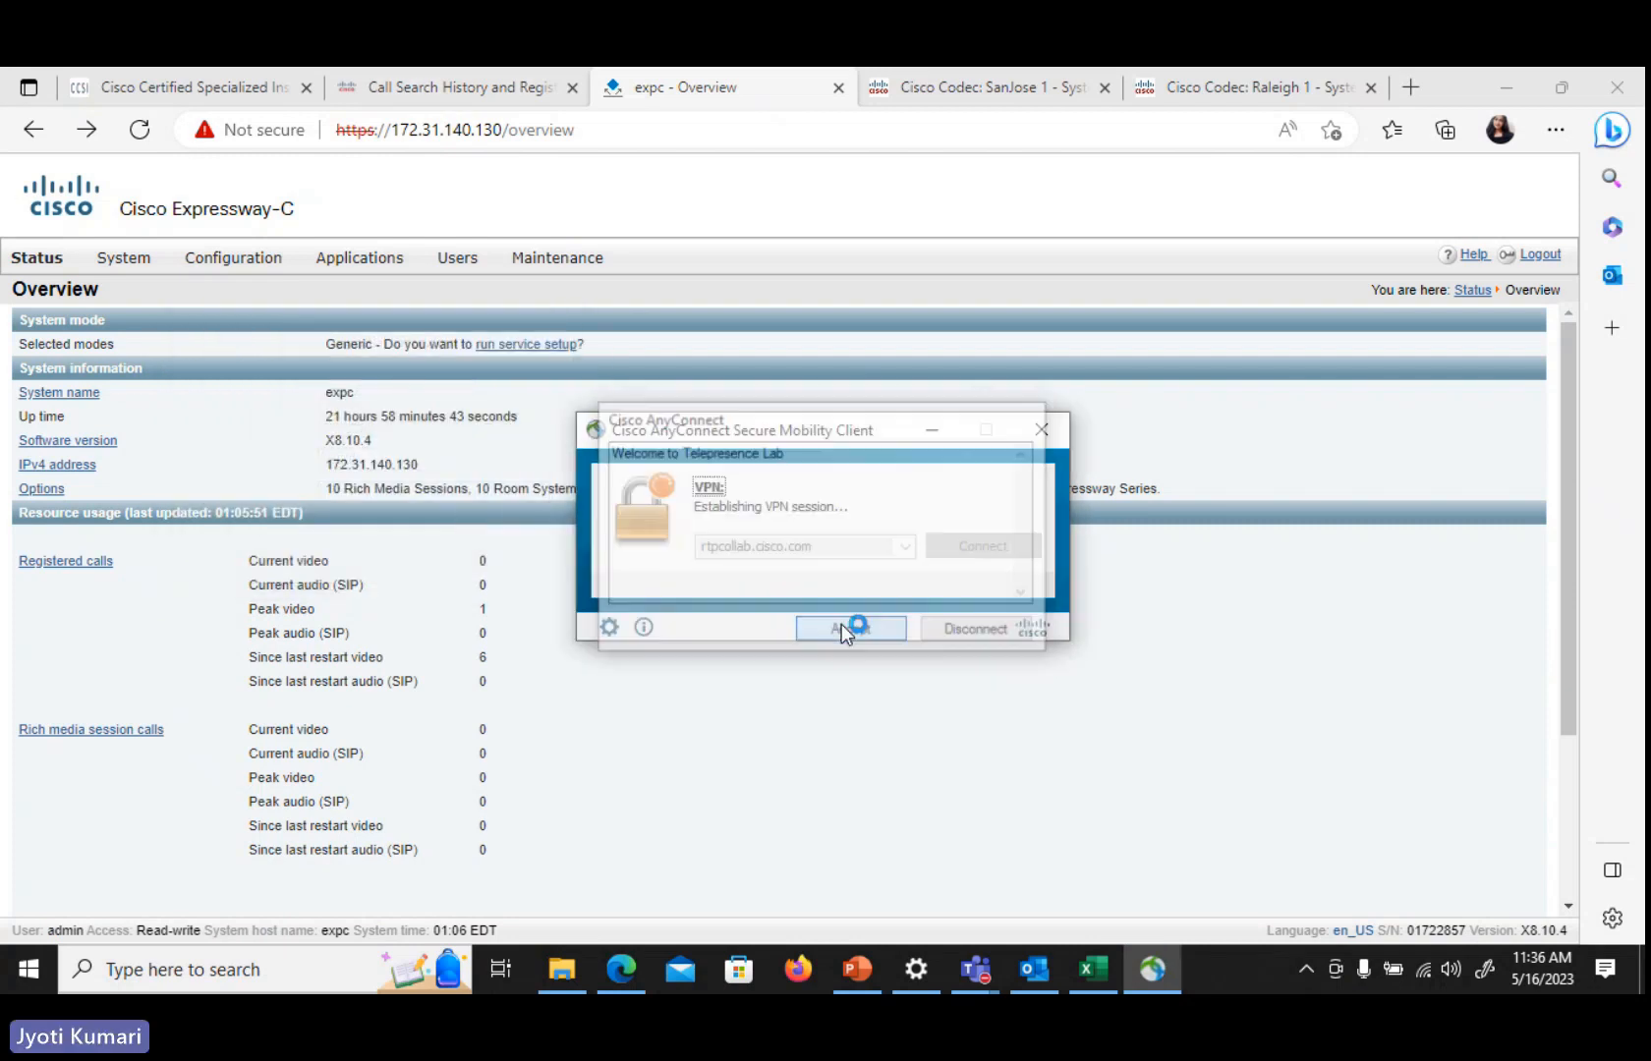
# Reload the Expressway-C page and open the registrations listed by device
pyautogui.click(932, 430)
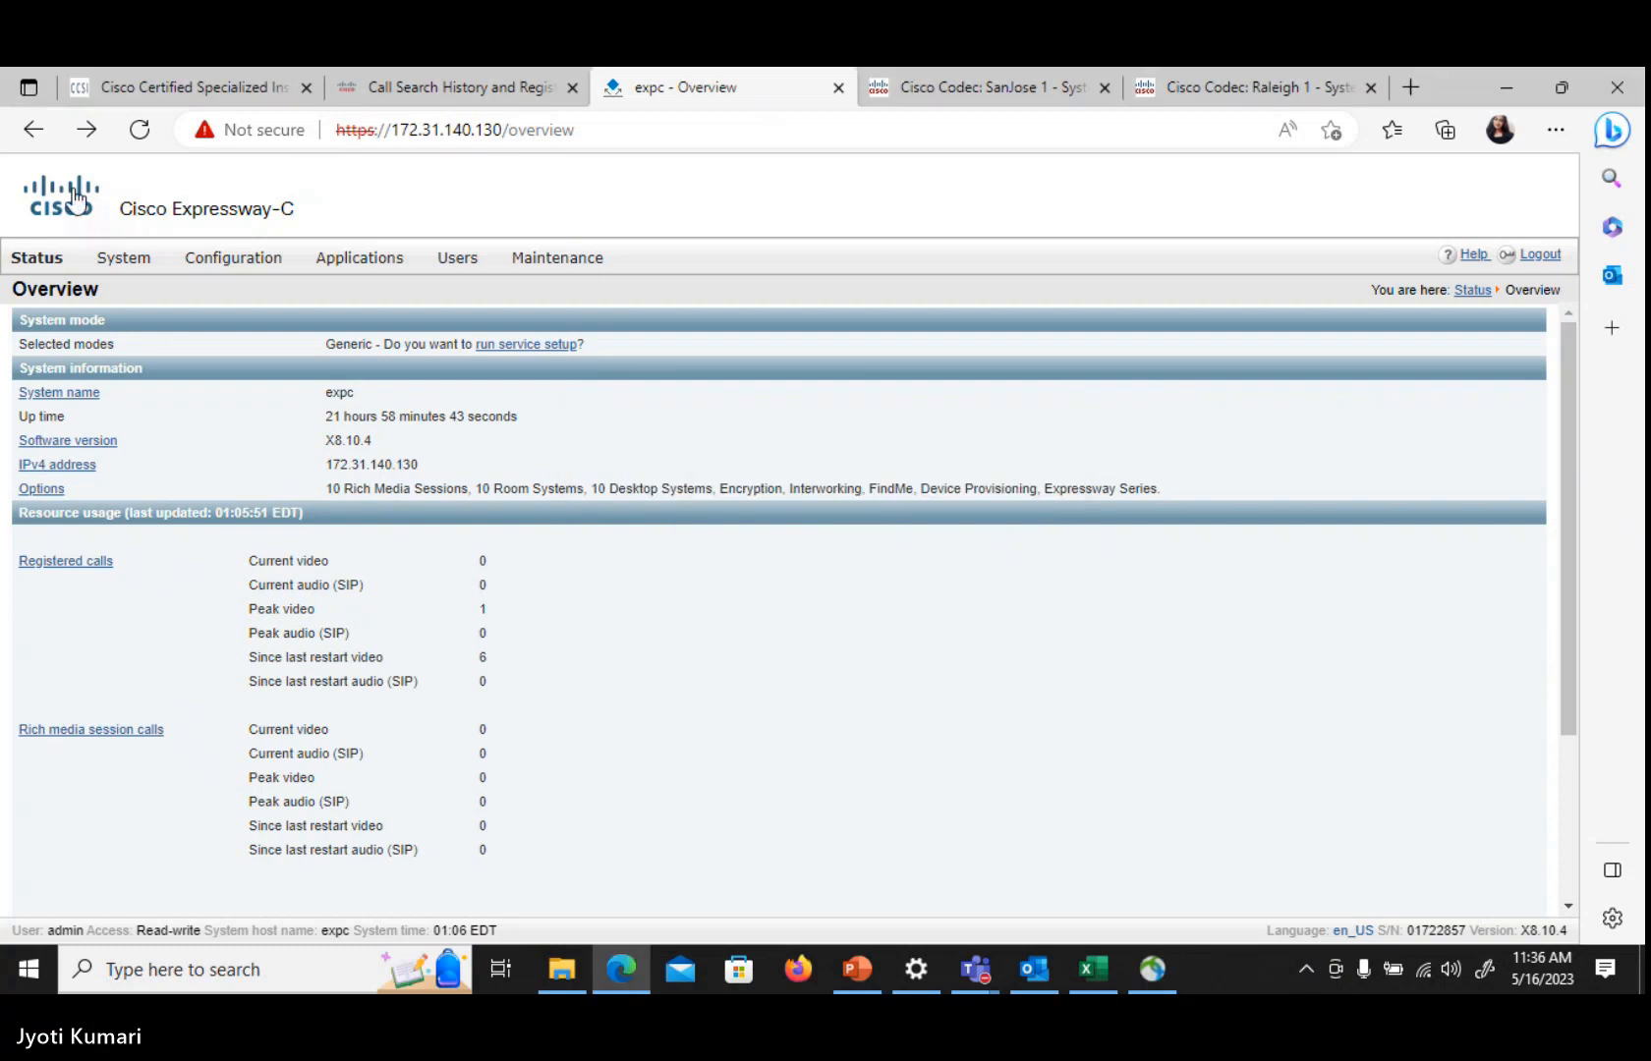
pyautogui.click(139, 130)
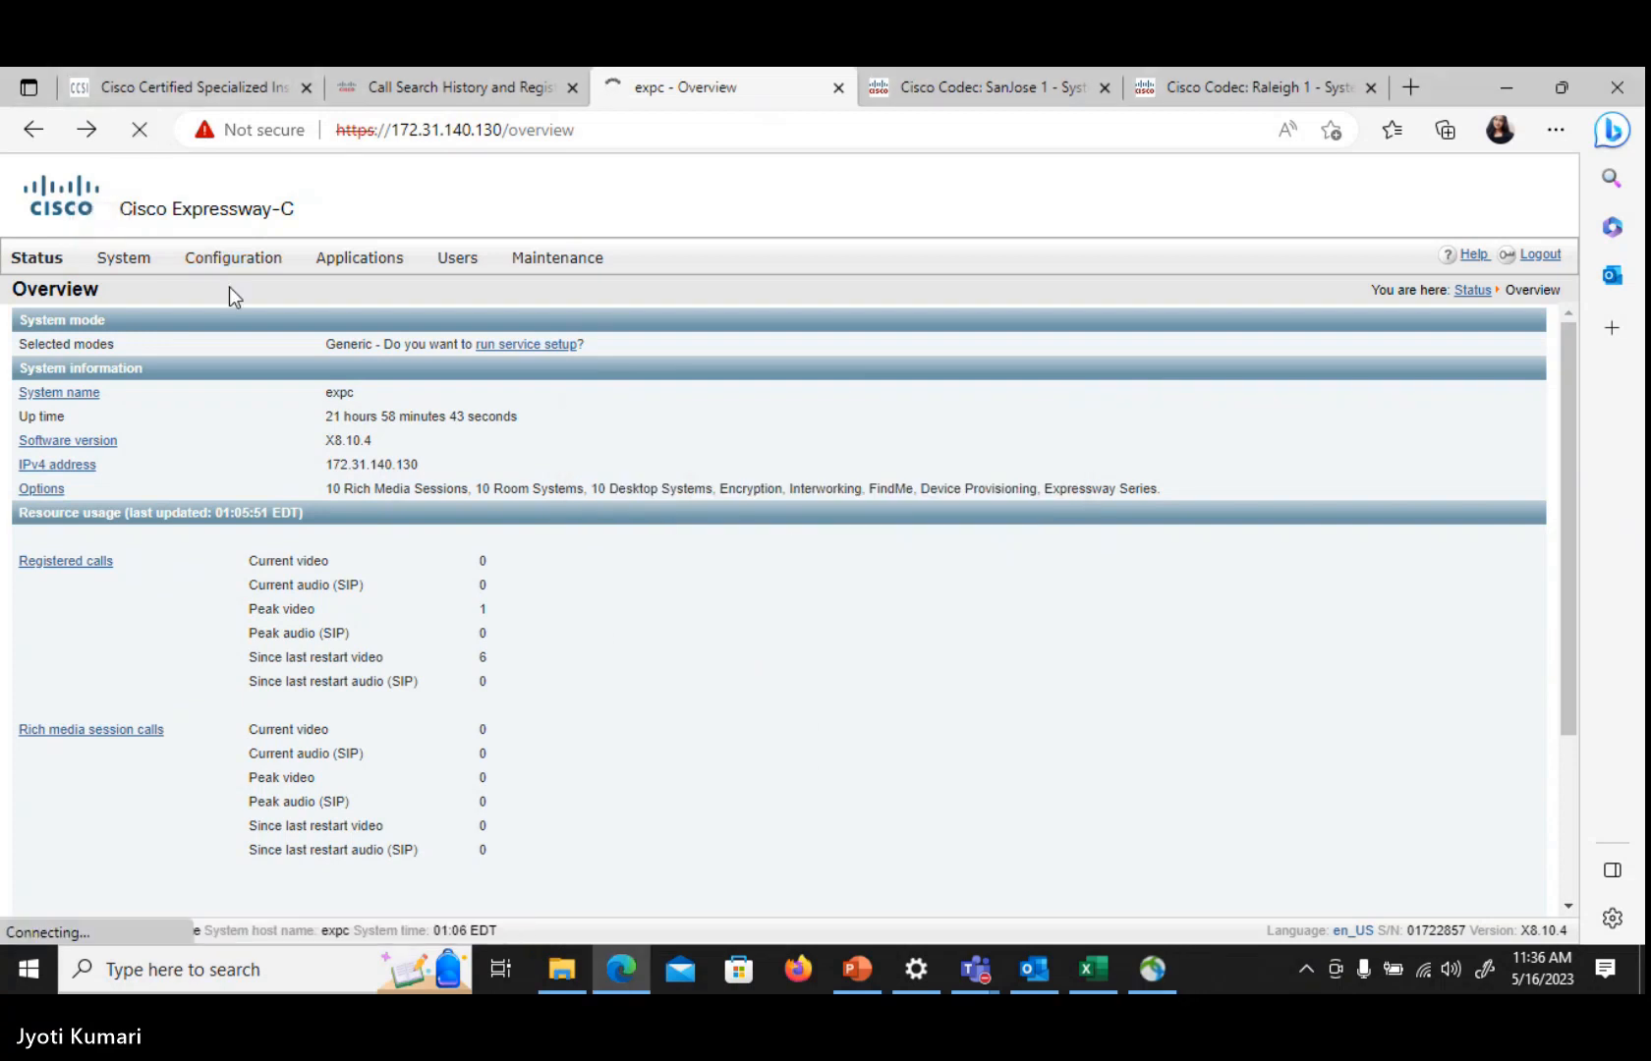
pyautogui.click(453, 601)
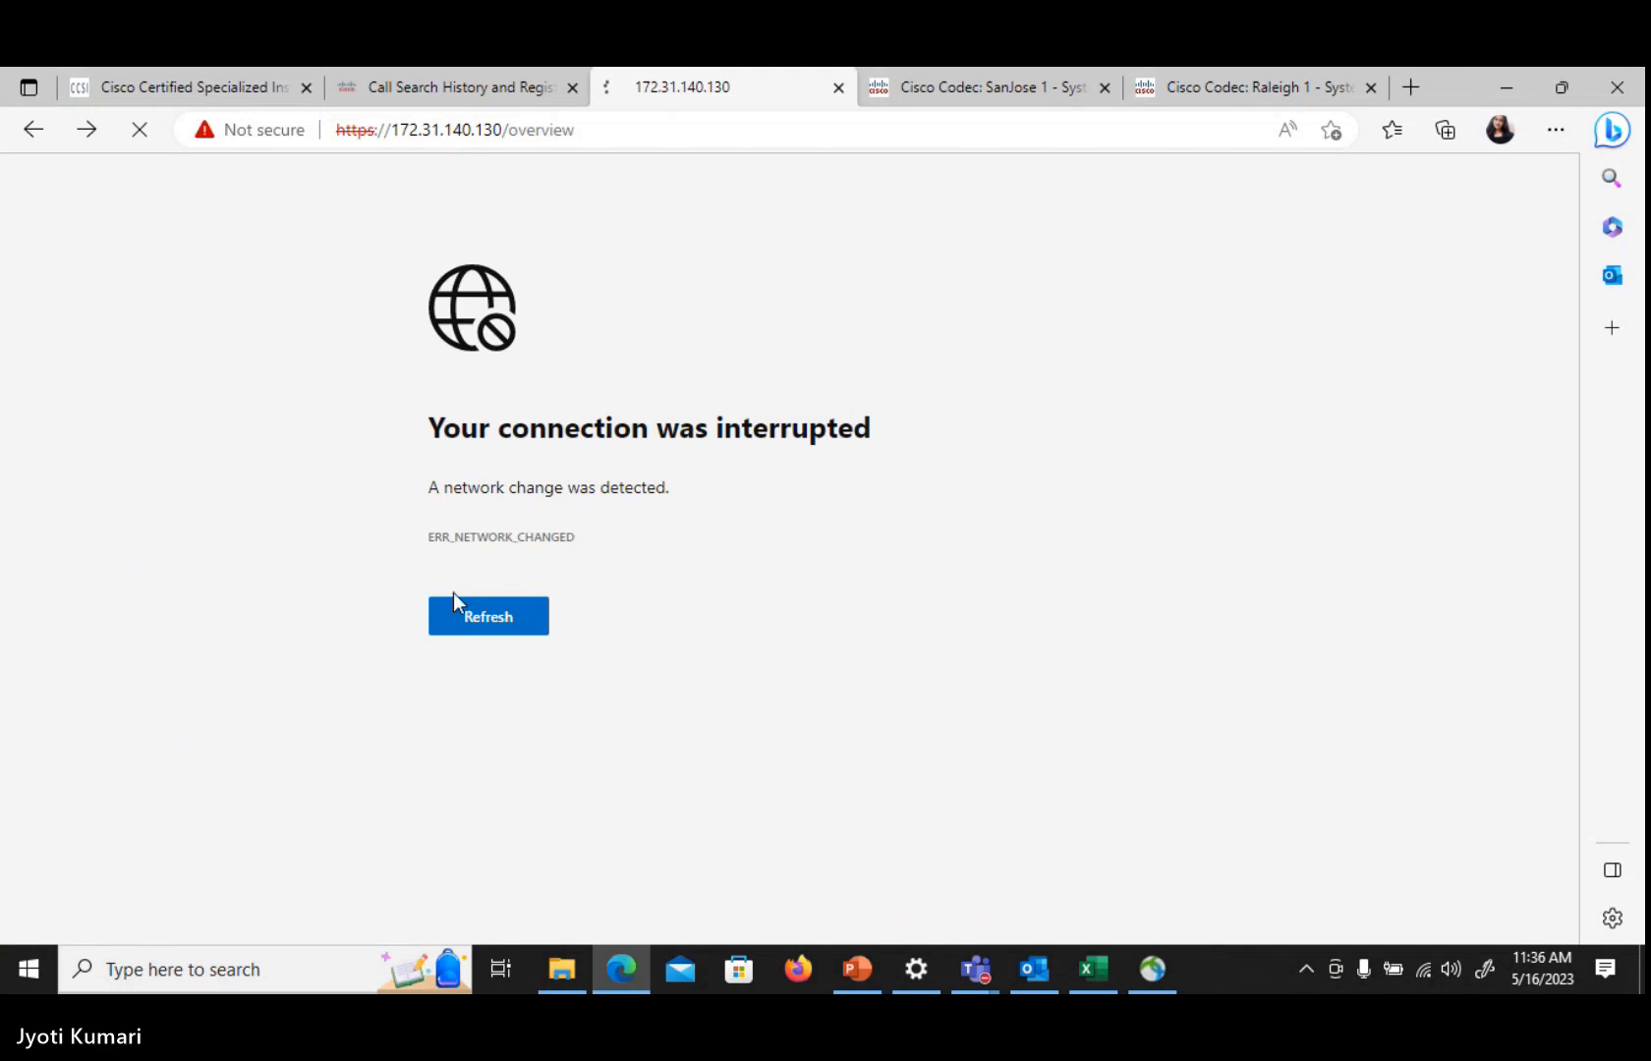
pyautogui.click(454, 616)
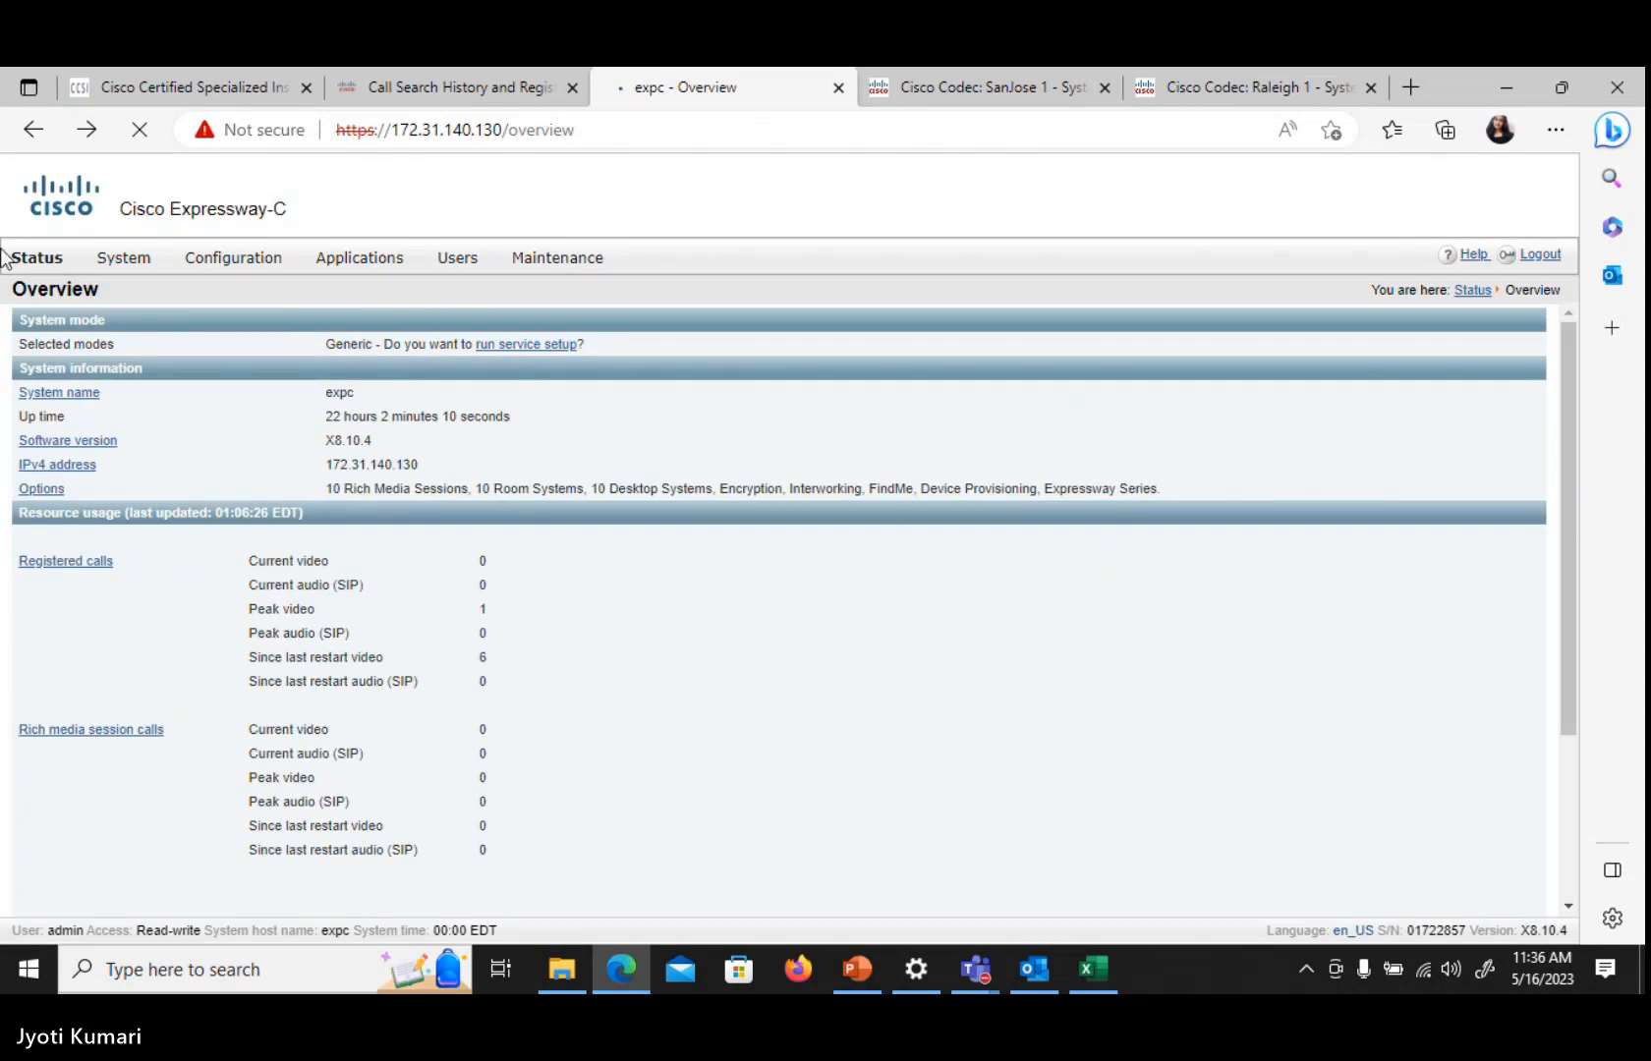
pyautogui.click(28, 260)
pyautogui.moveTo(29, 384)
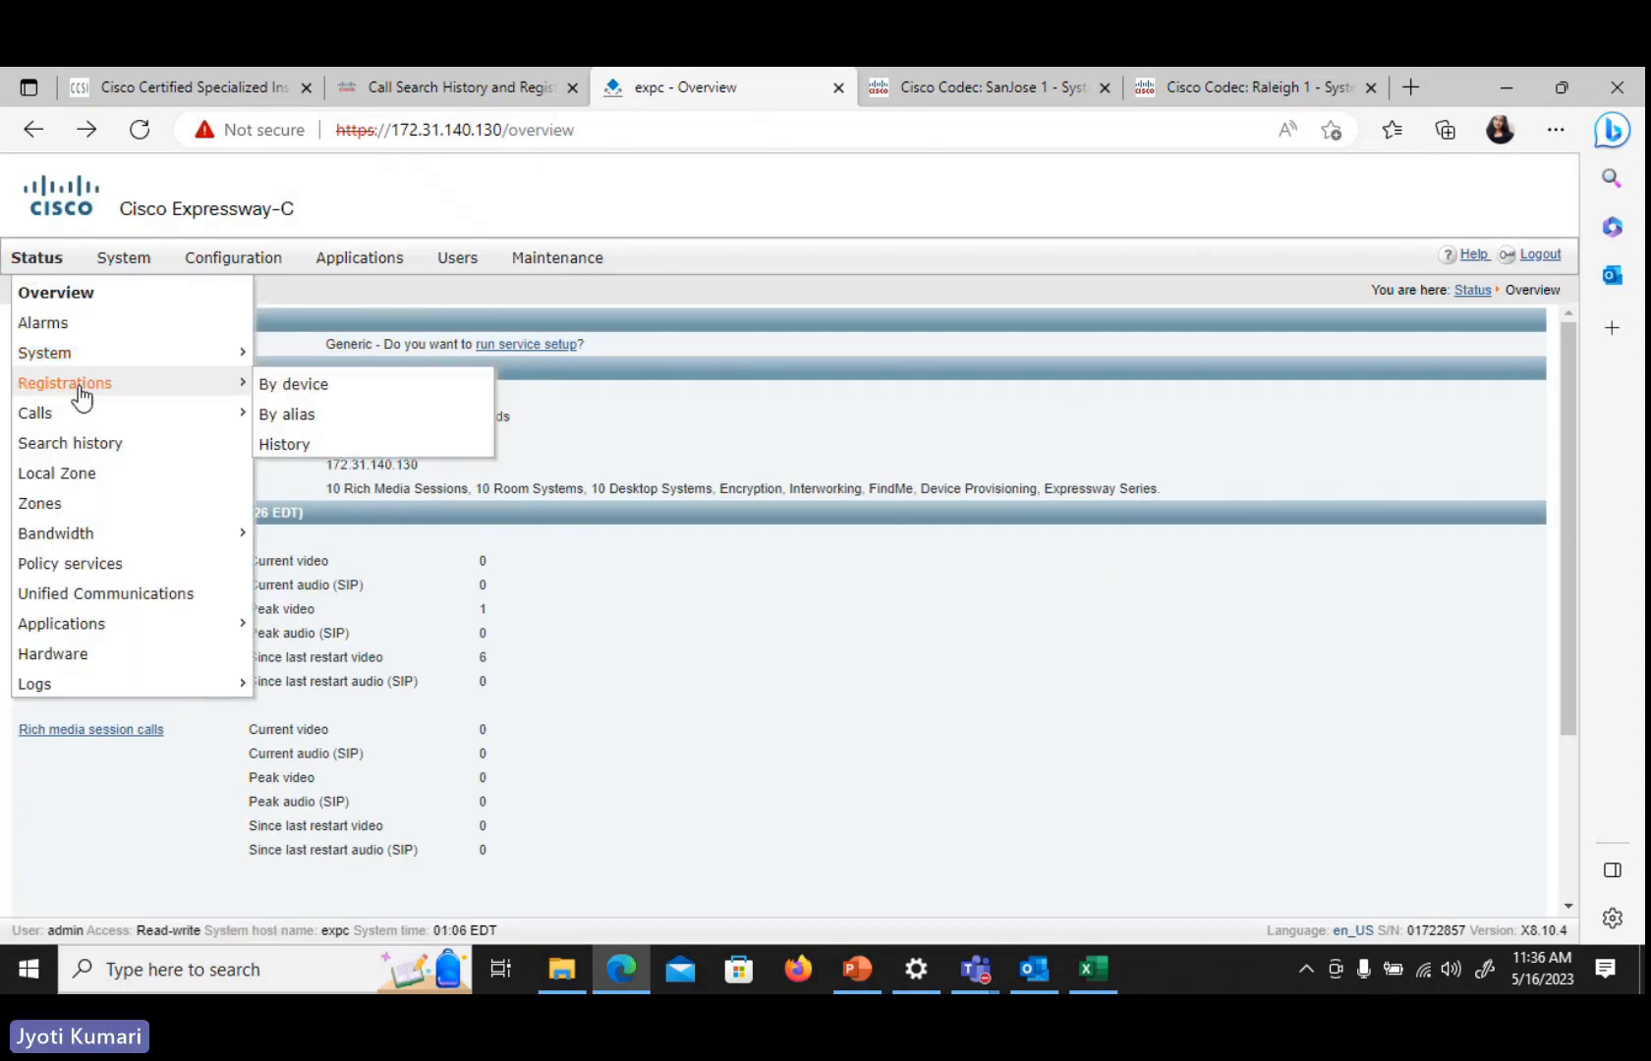
pyautogui.click(270, 383)
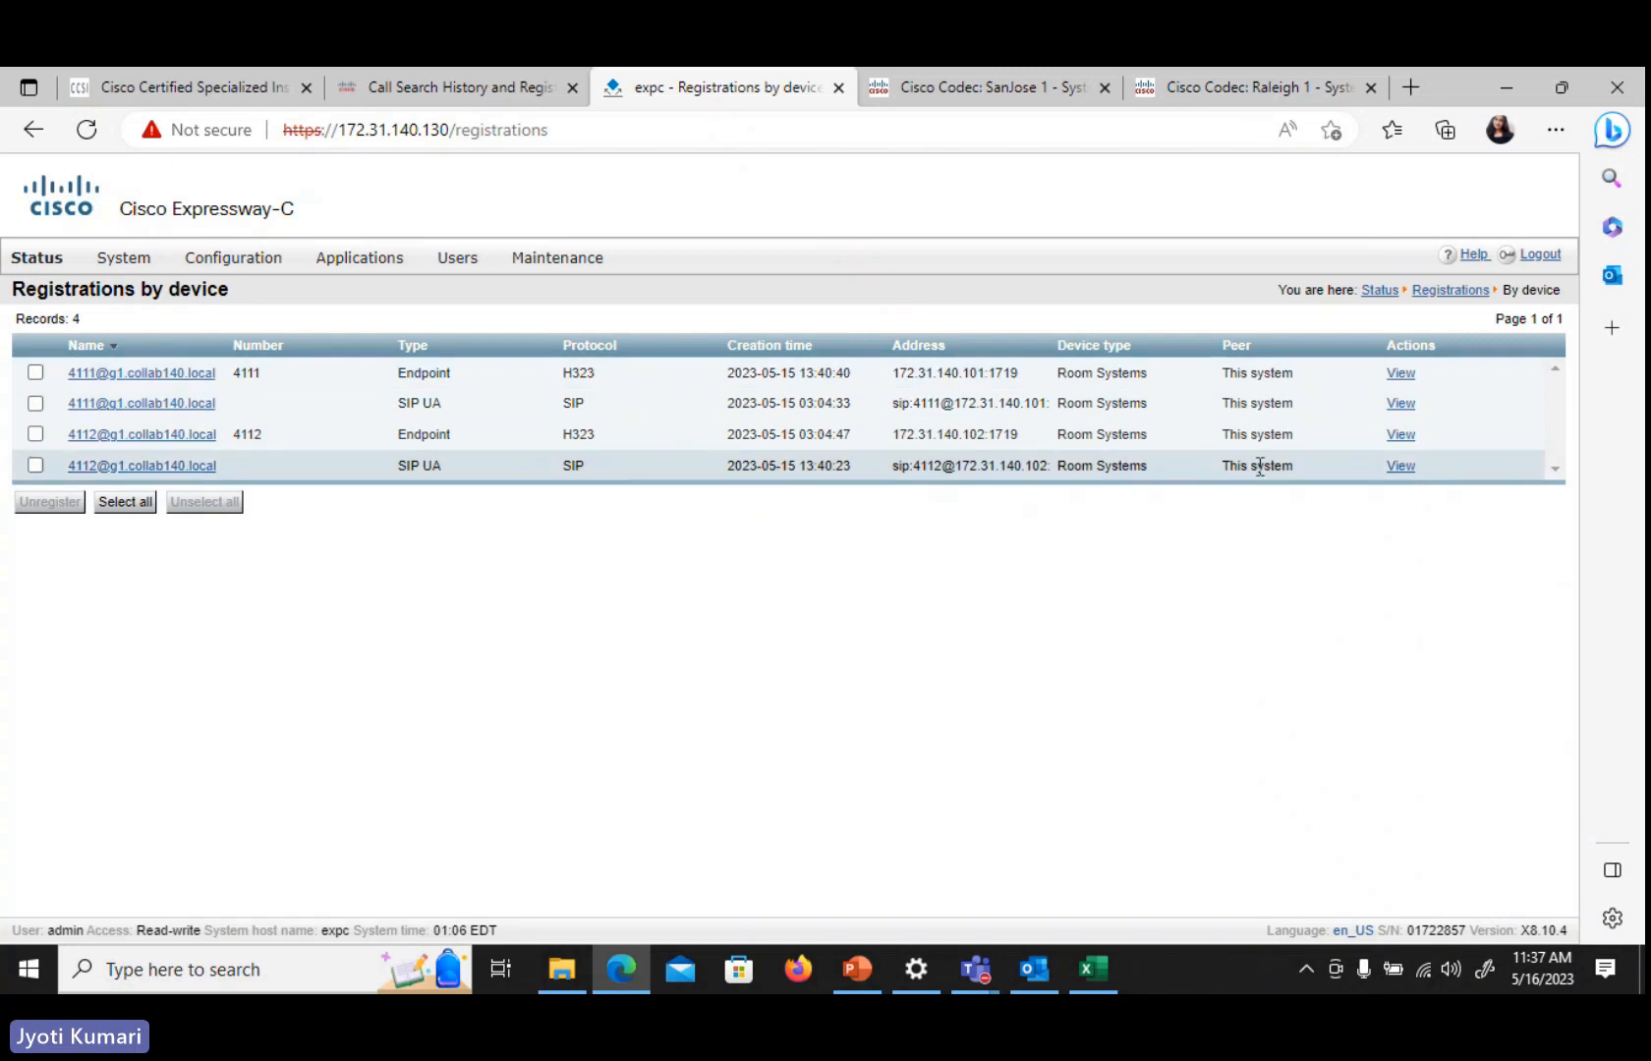
# Open and scroll through the registration details of the 4111 H323 endpoint
pyautogui.click(1399, 379)
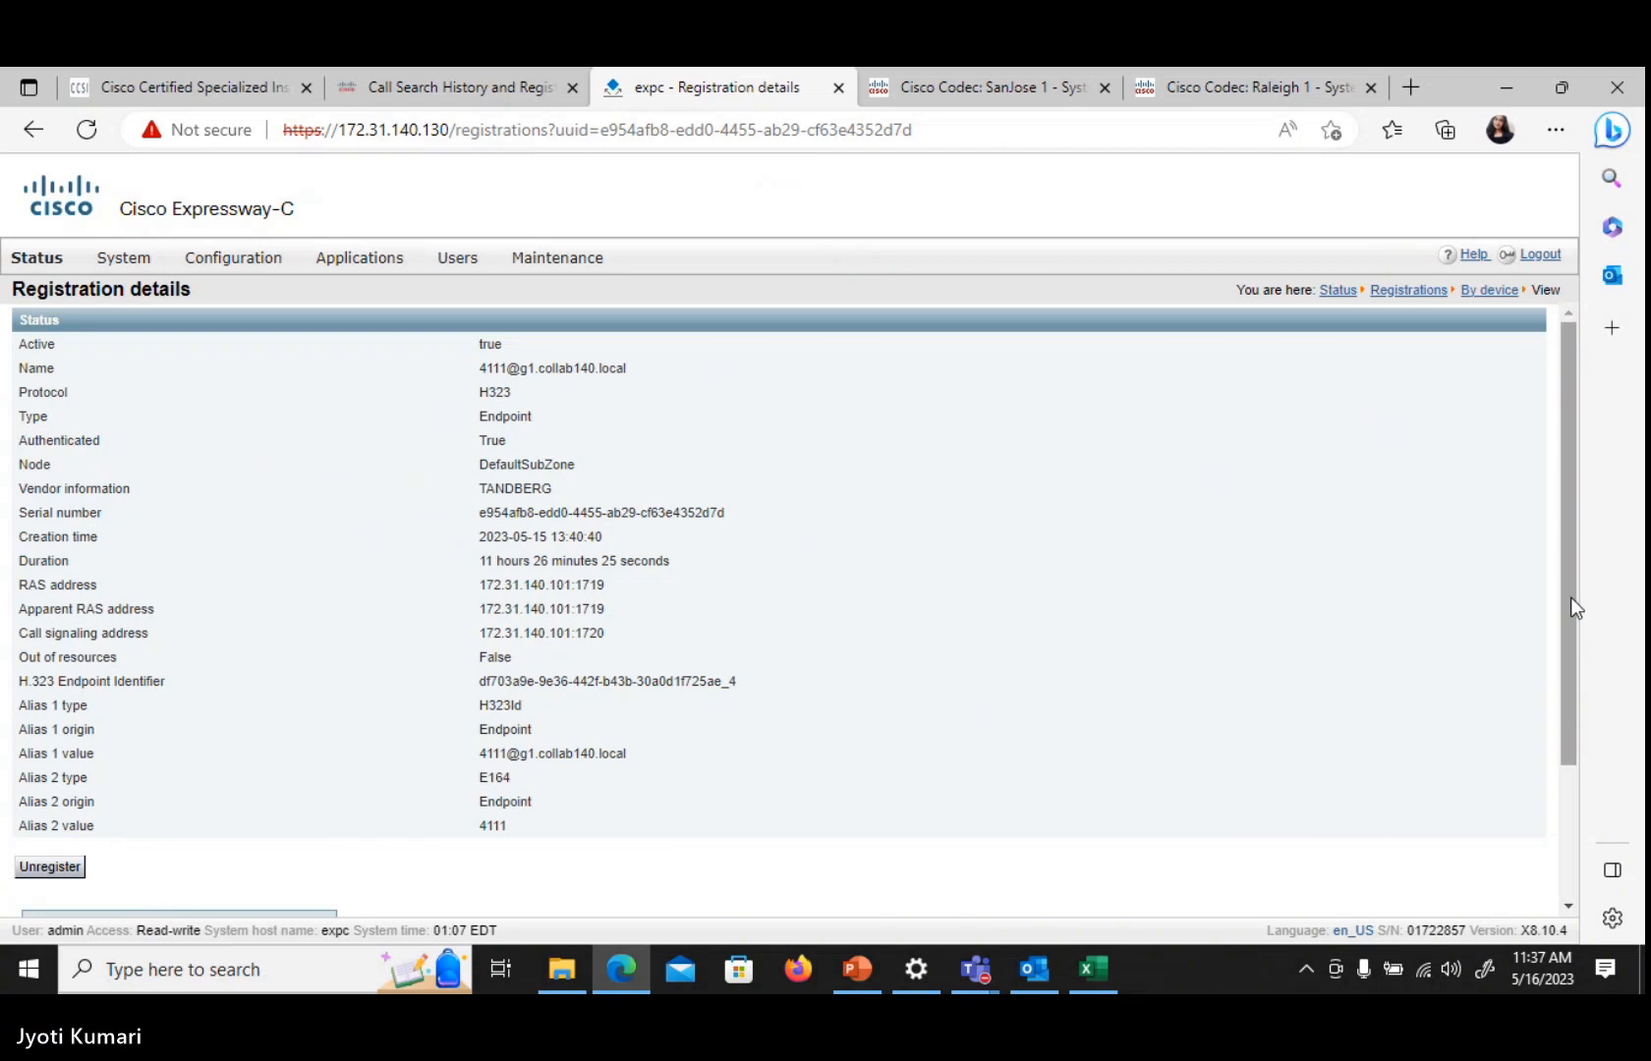
pyautogui.moveTo(1569, 597); pyautogui.dragTo(1578, 709)
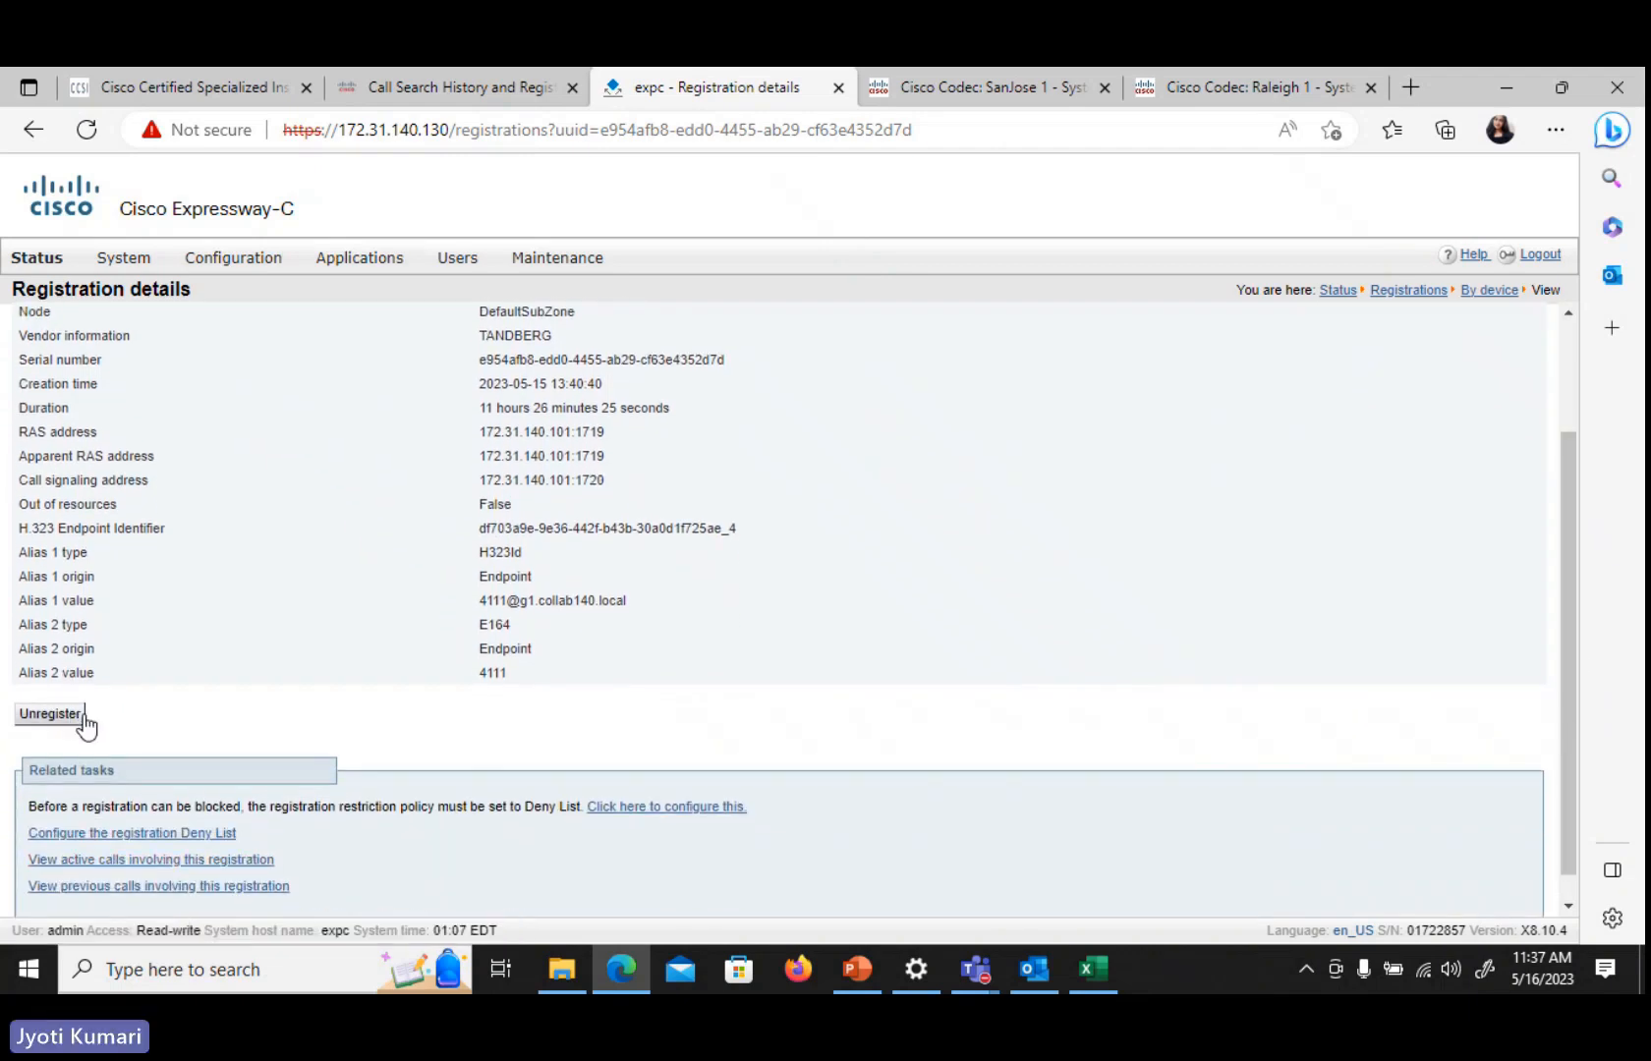
pyautogui.click(1573, 344)
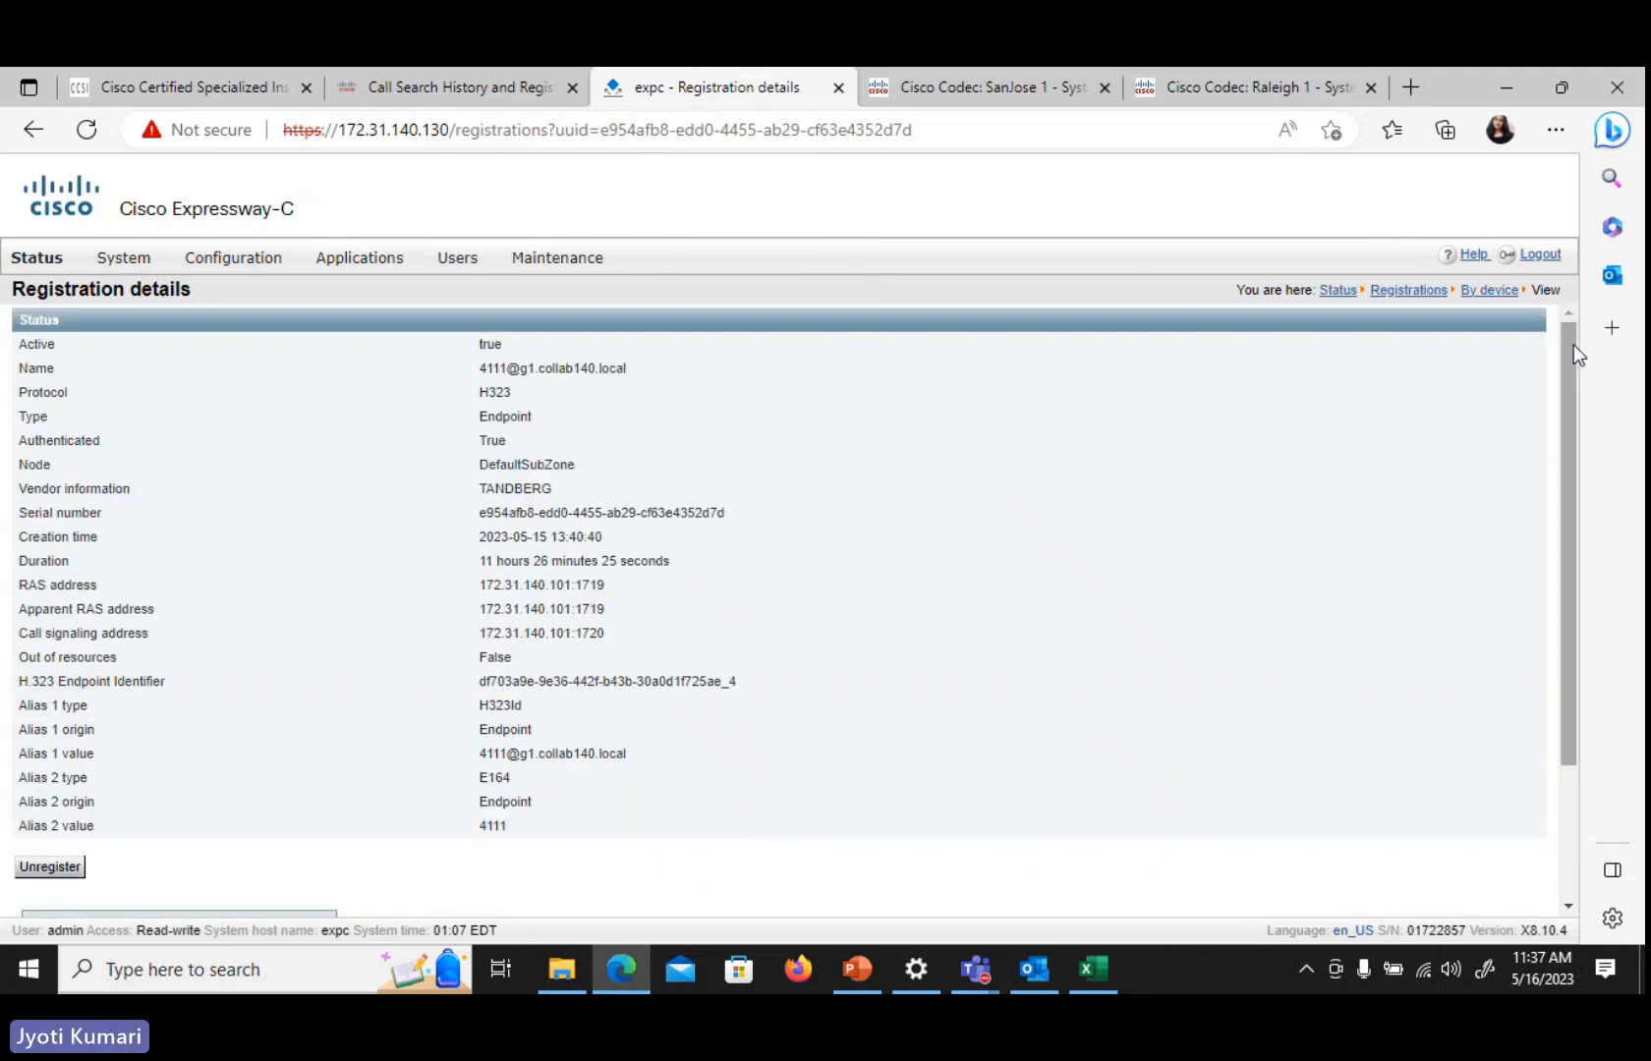
# Compare the SanJose 1 codec's system information with the Expressway registration details
pyautogui.click(1017, 91)
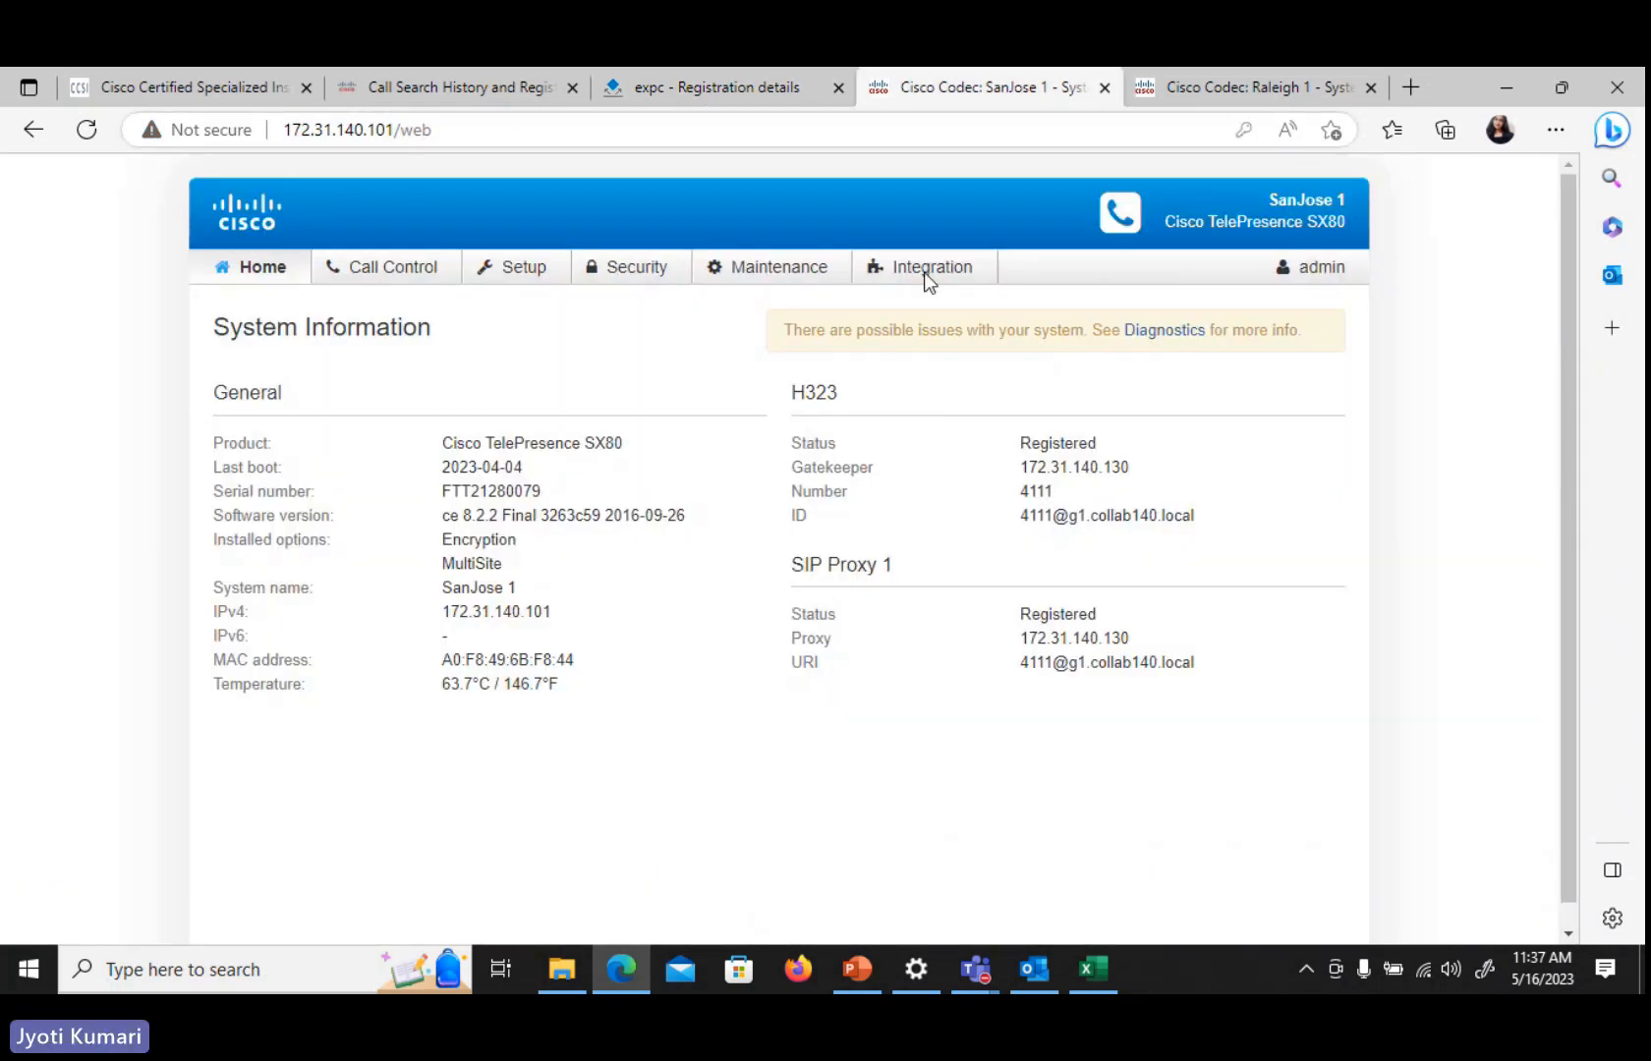
pyautogui.click(742, 87)
pyautogui.moveTo(37, 257)
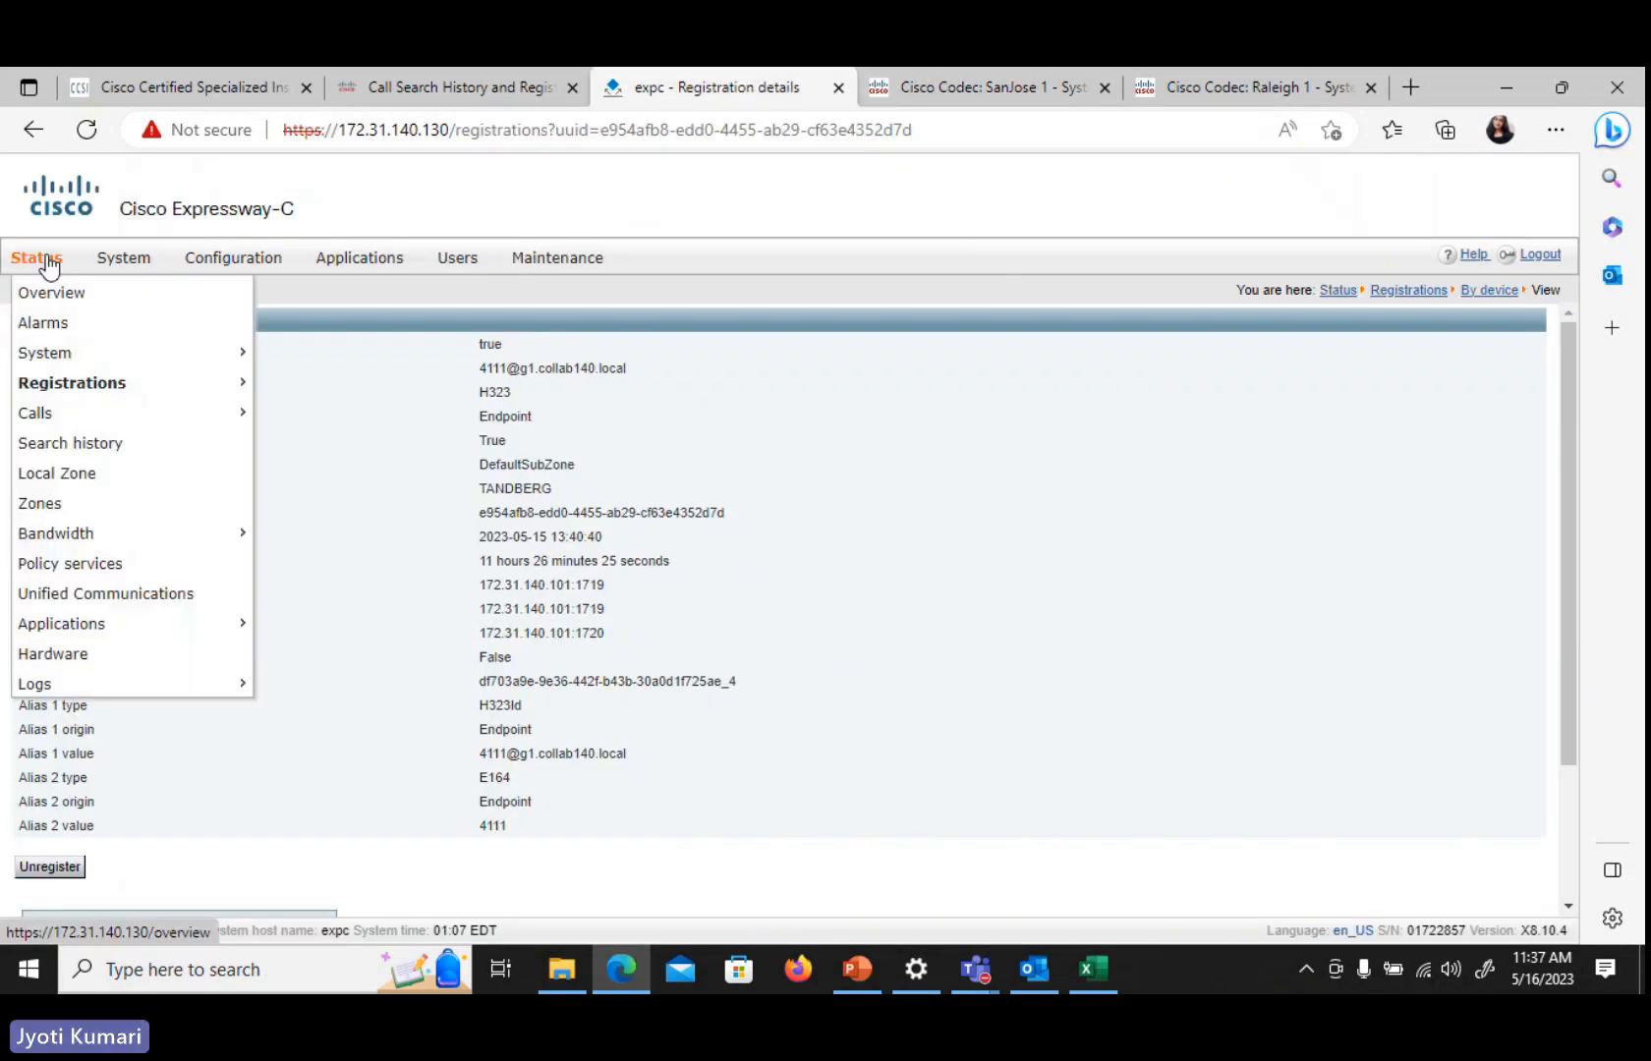
pyautogui.moveTo(92, 416)
pyautogui.click(922, 87)
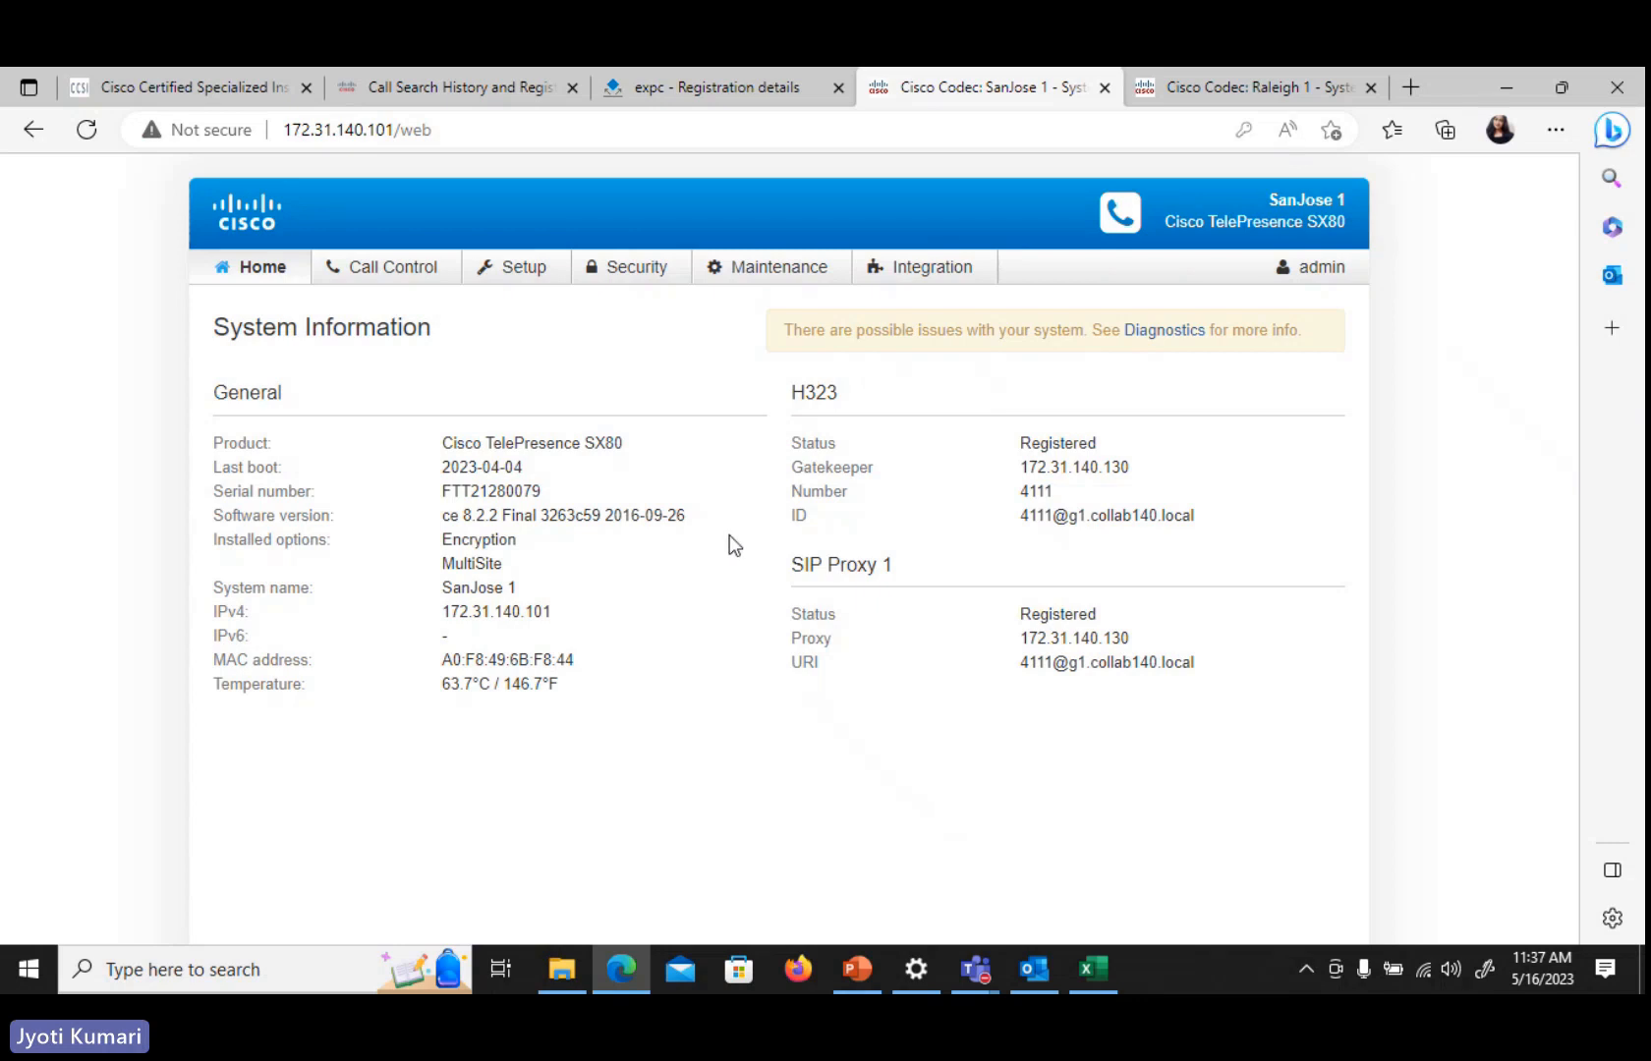
# Try opening the SanJose 1 codec configuration, then reconnect the VPN with the VPN password and accept the banner
pyautogui.click(509, 271)
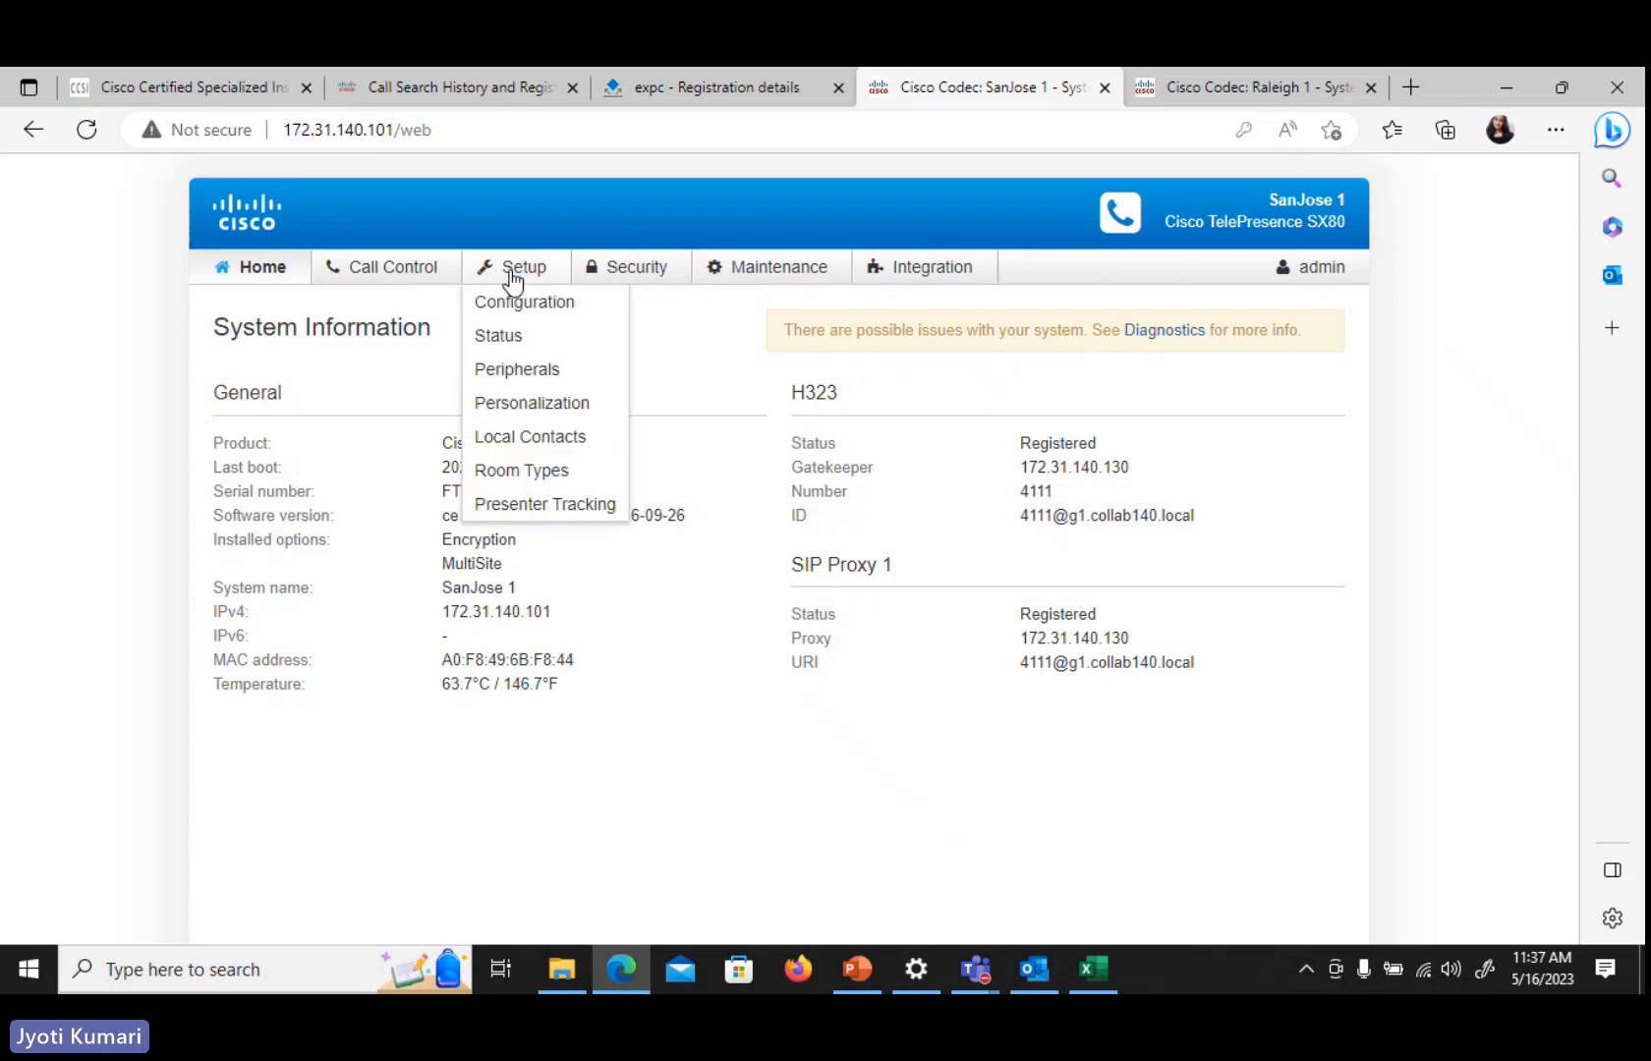
pyautogui.click(545, 322)
pyautogui.click(1003, 609)
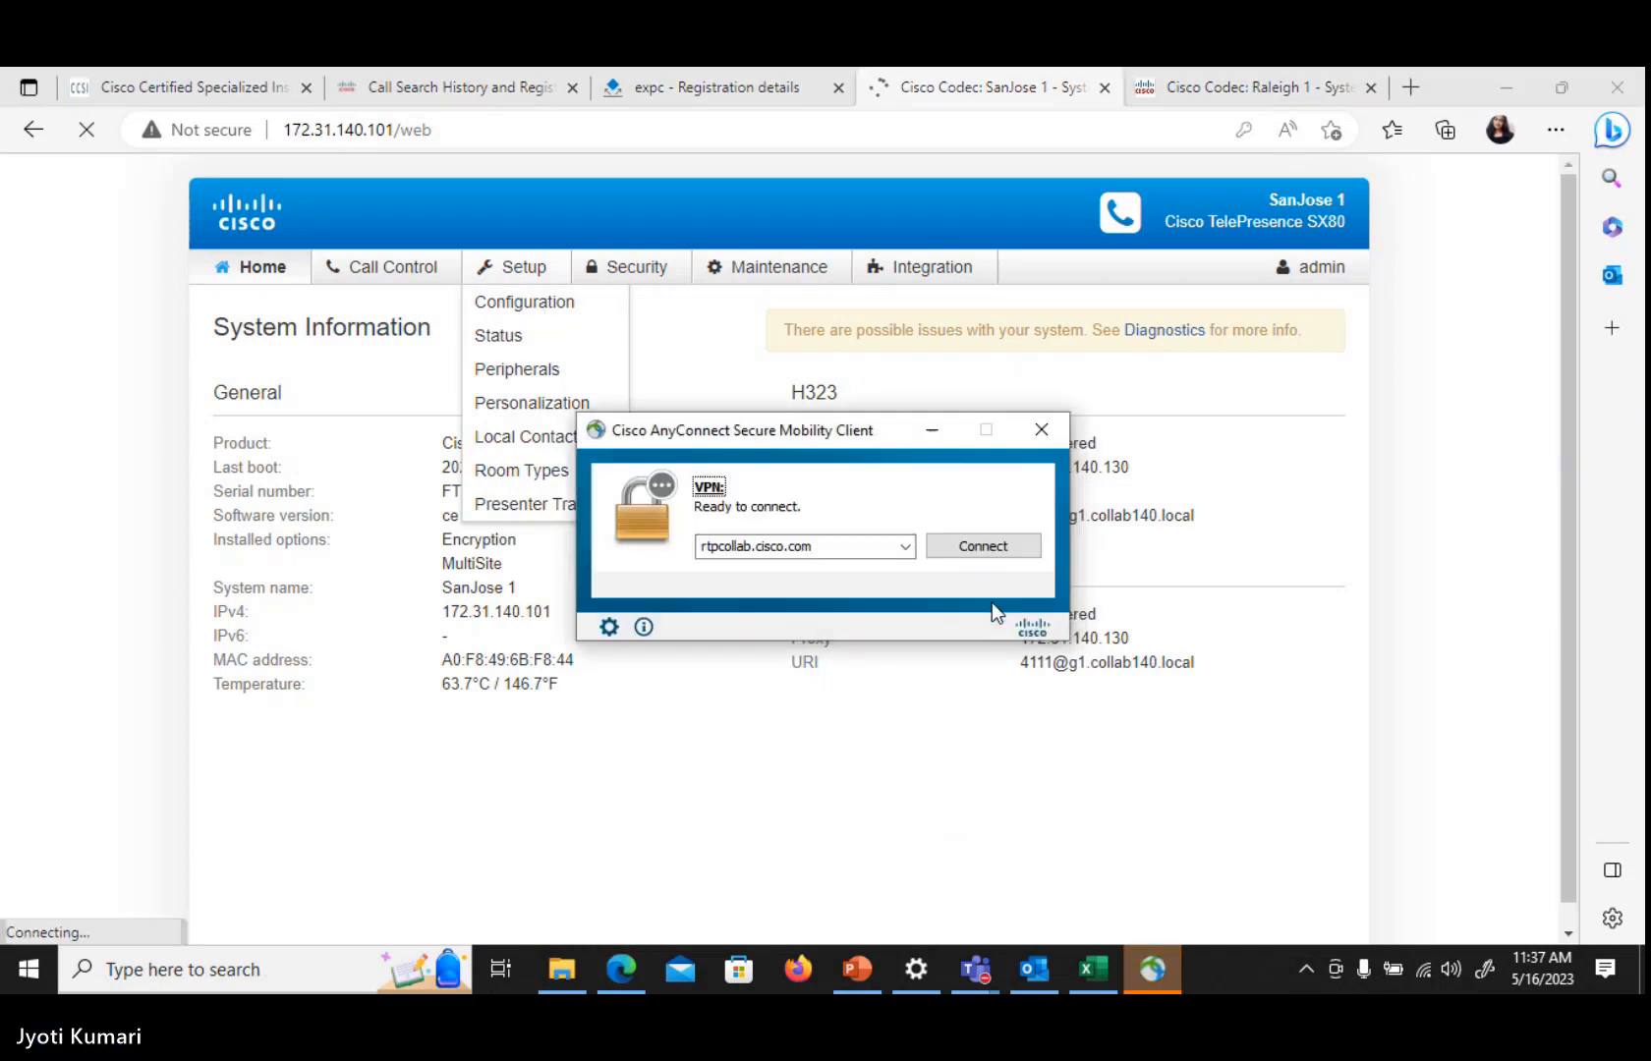
pyautogui.click(994, 549)
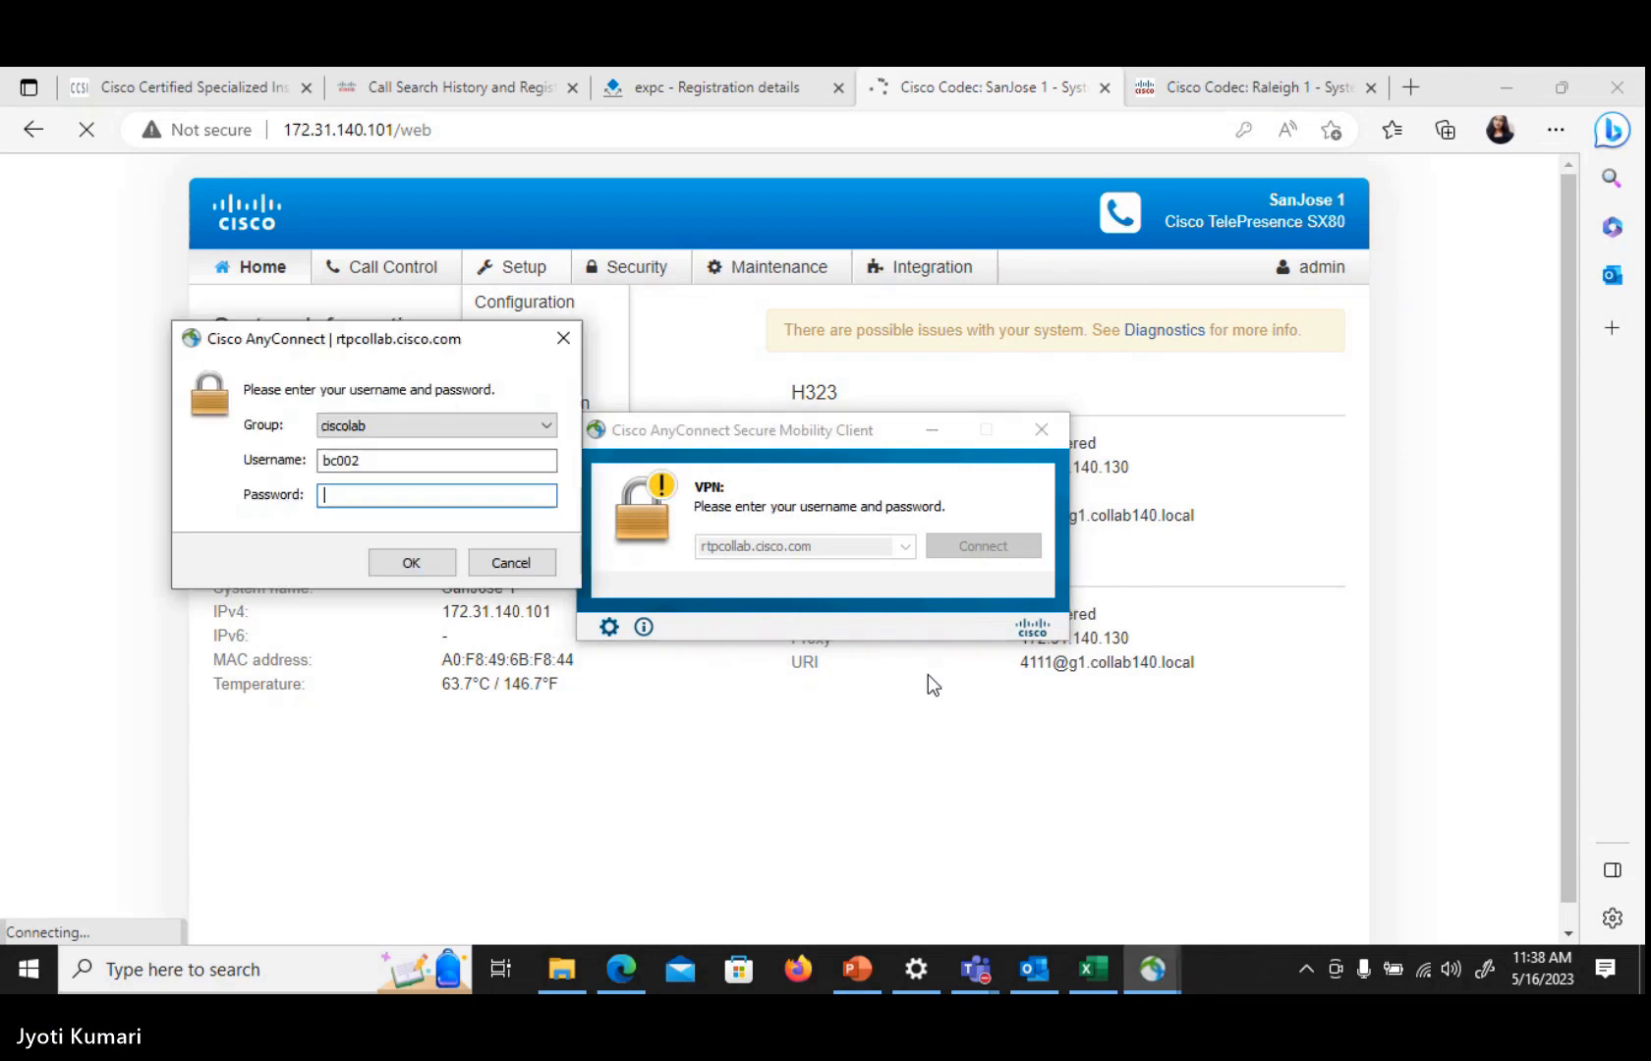
pyautogui.write('******')
pyautogui.press('Return')
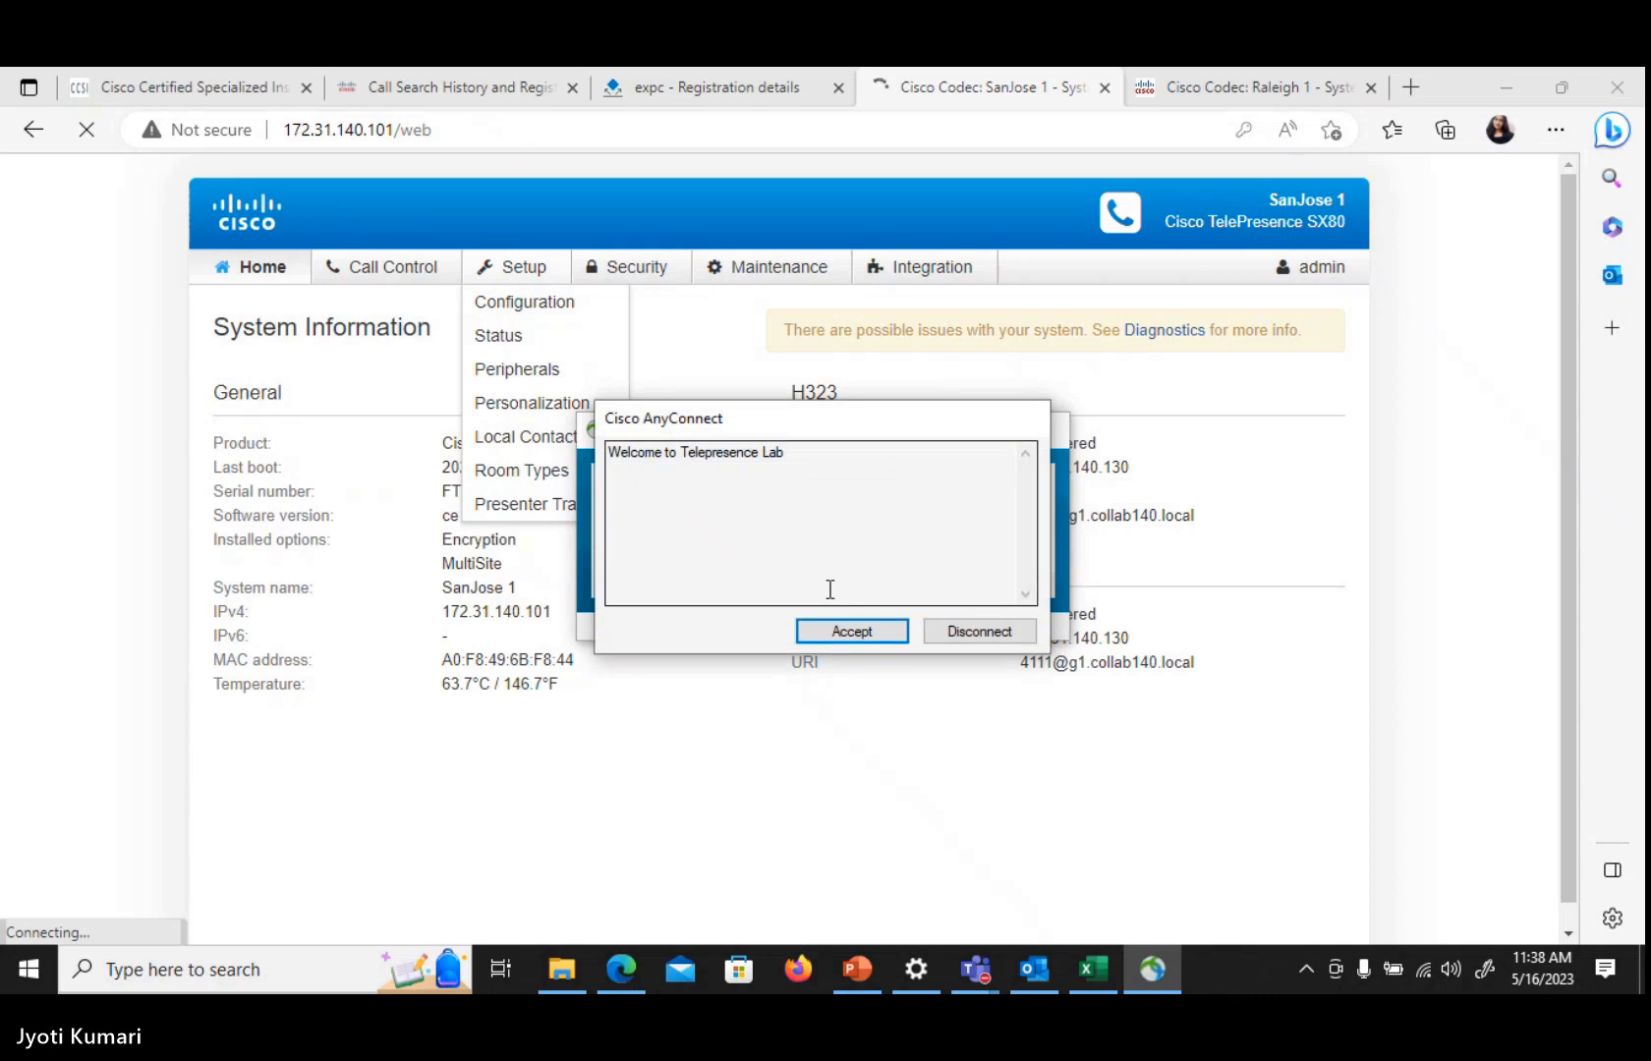
pyautogui.click(851, 631)
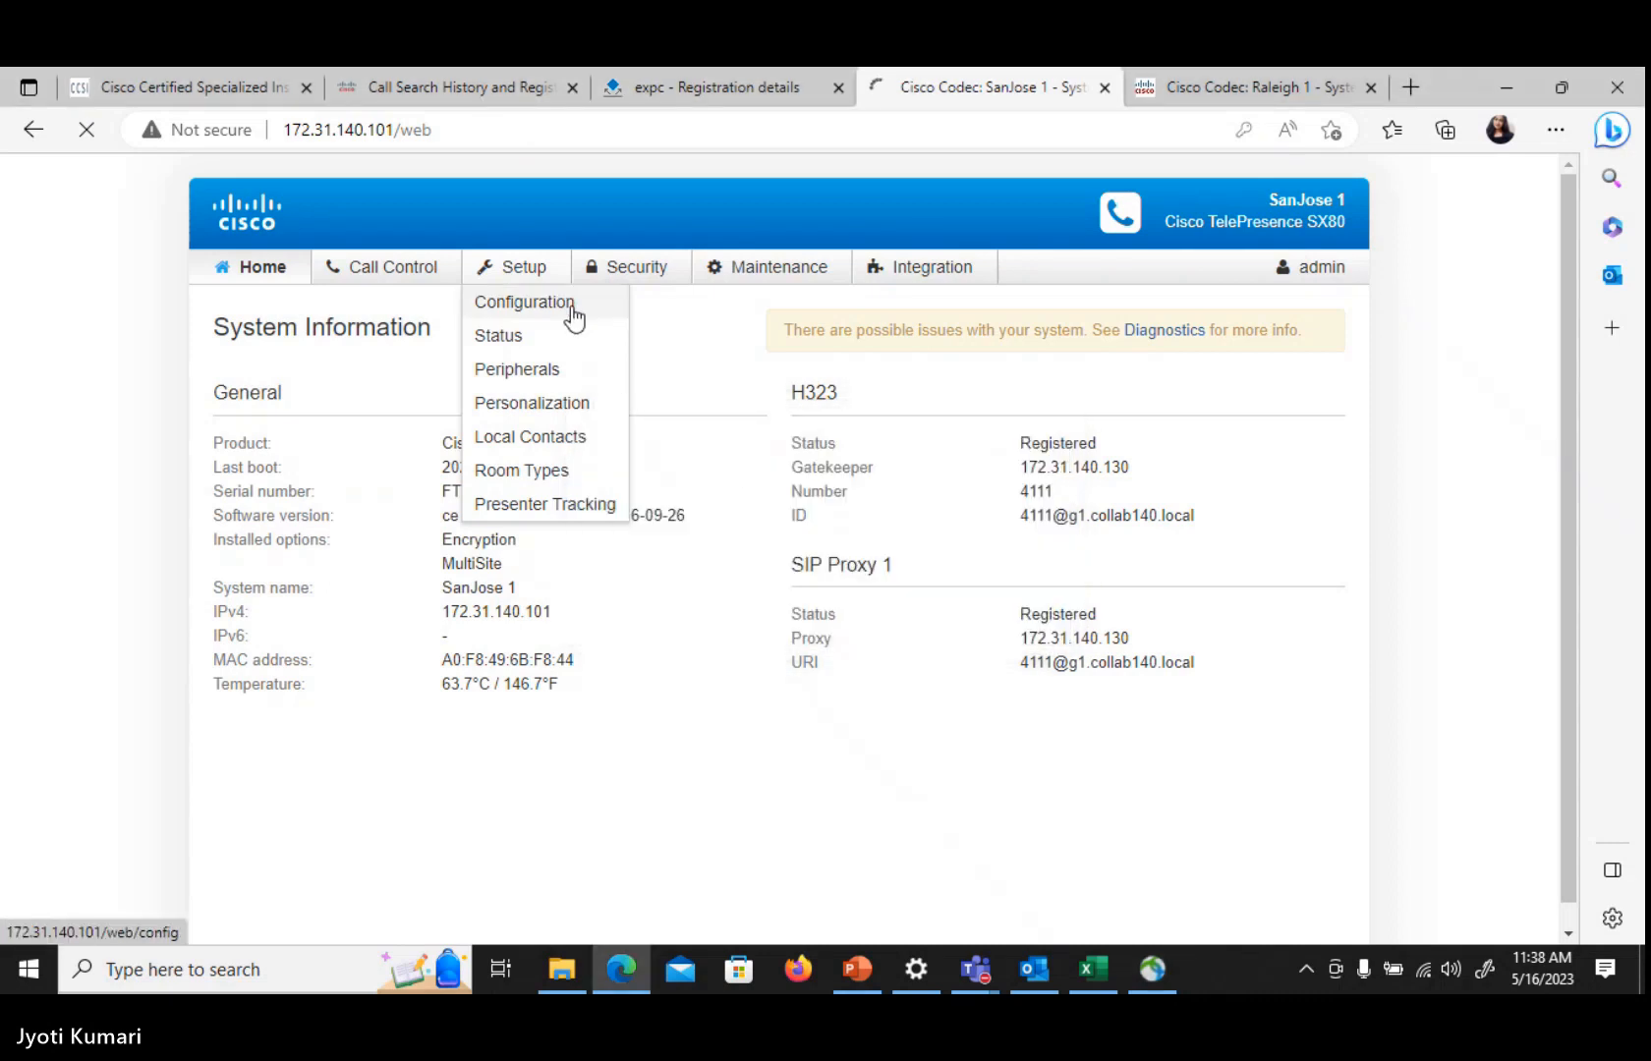
# Reload the SanJose 1 configuration page and open the Raleigh 1 codec's system configuration
pyautogui.click(573, 308)
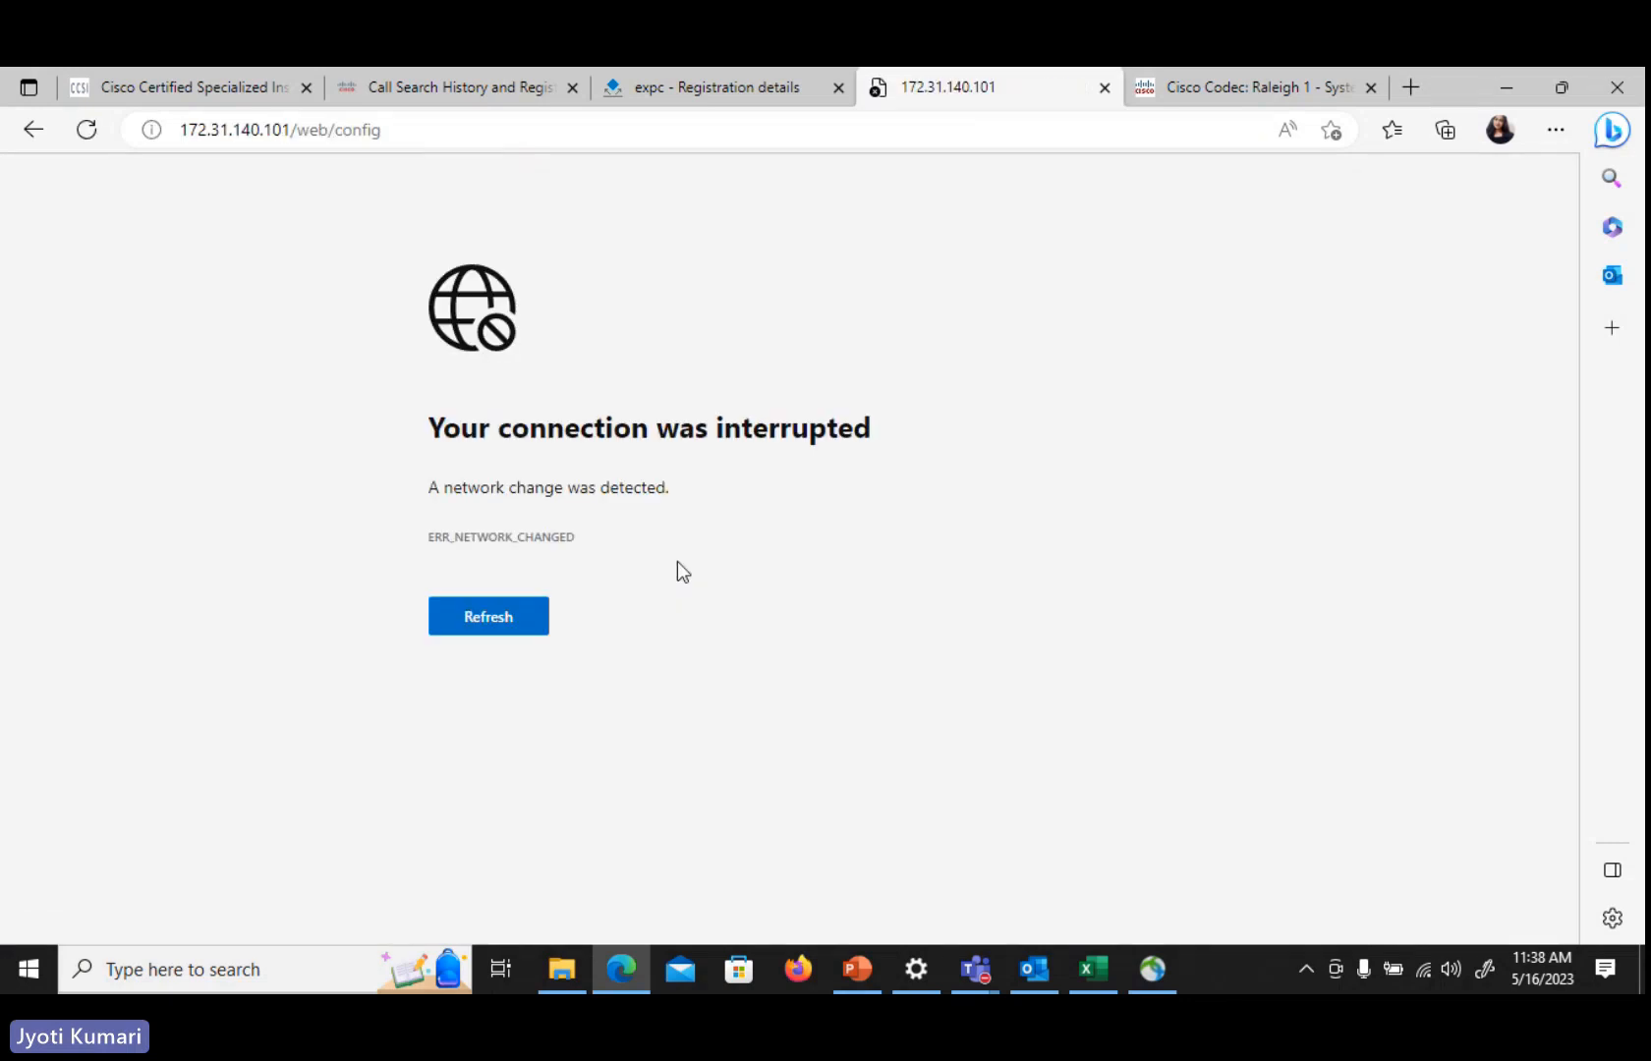
pyautogui.click(472, 619)
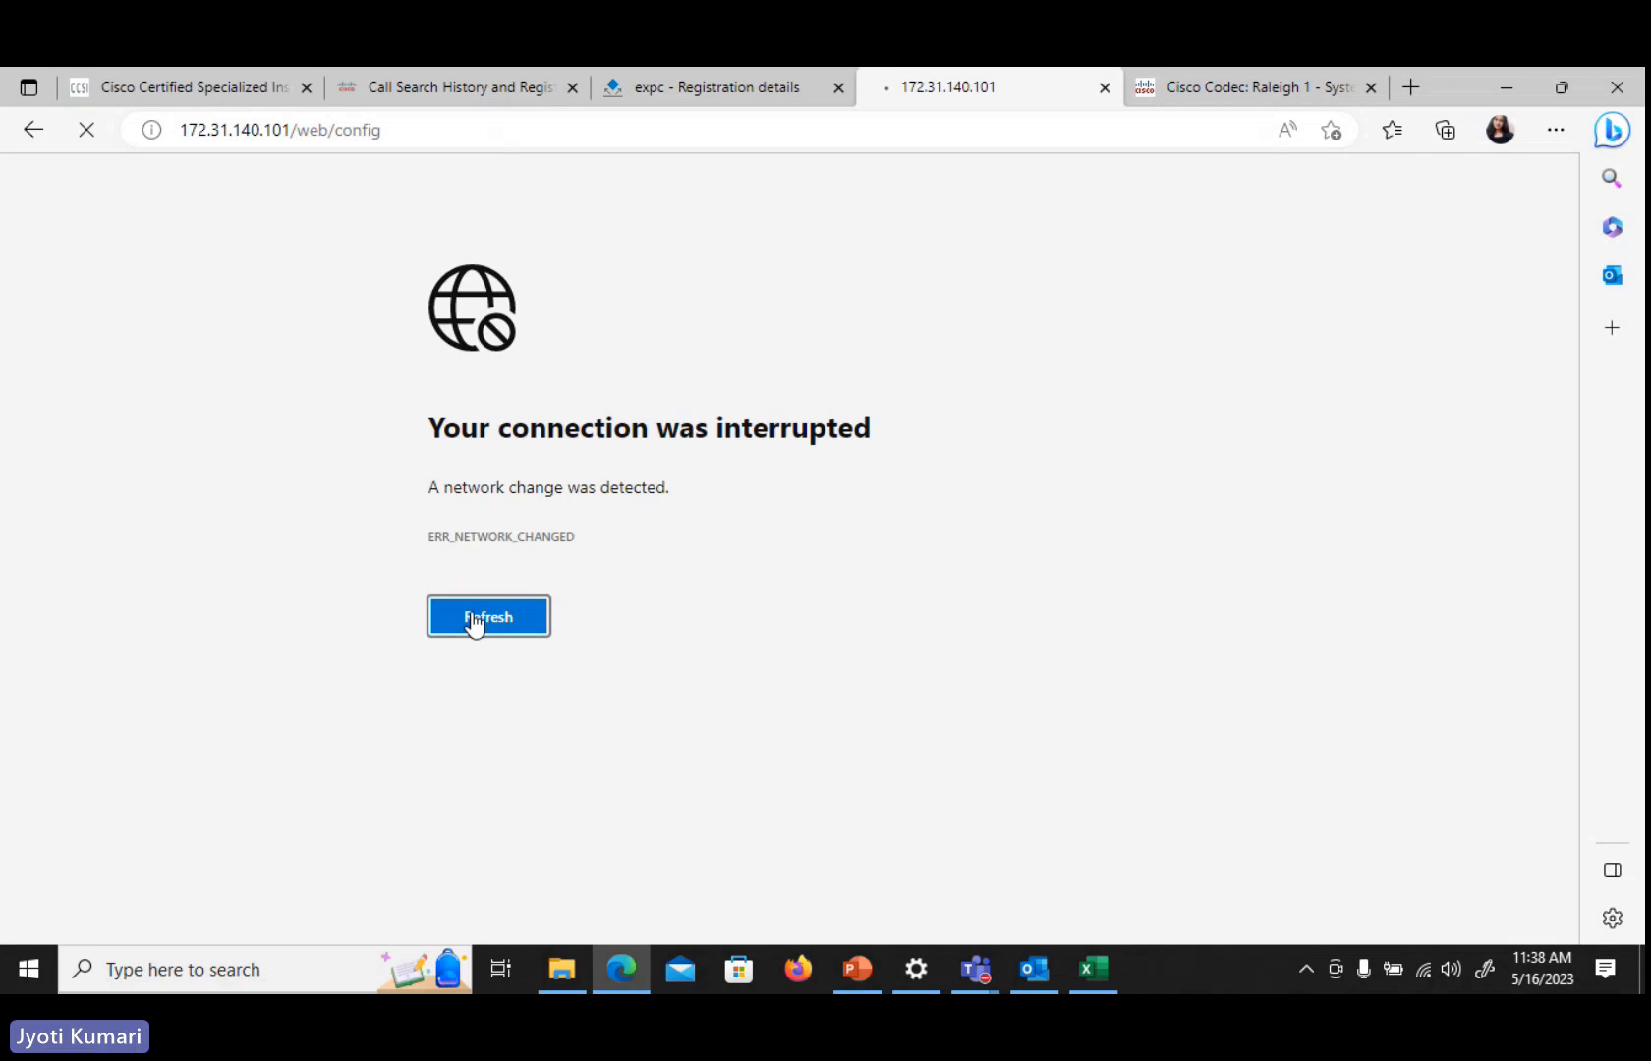
pyautogui.click(1261, 80)
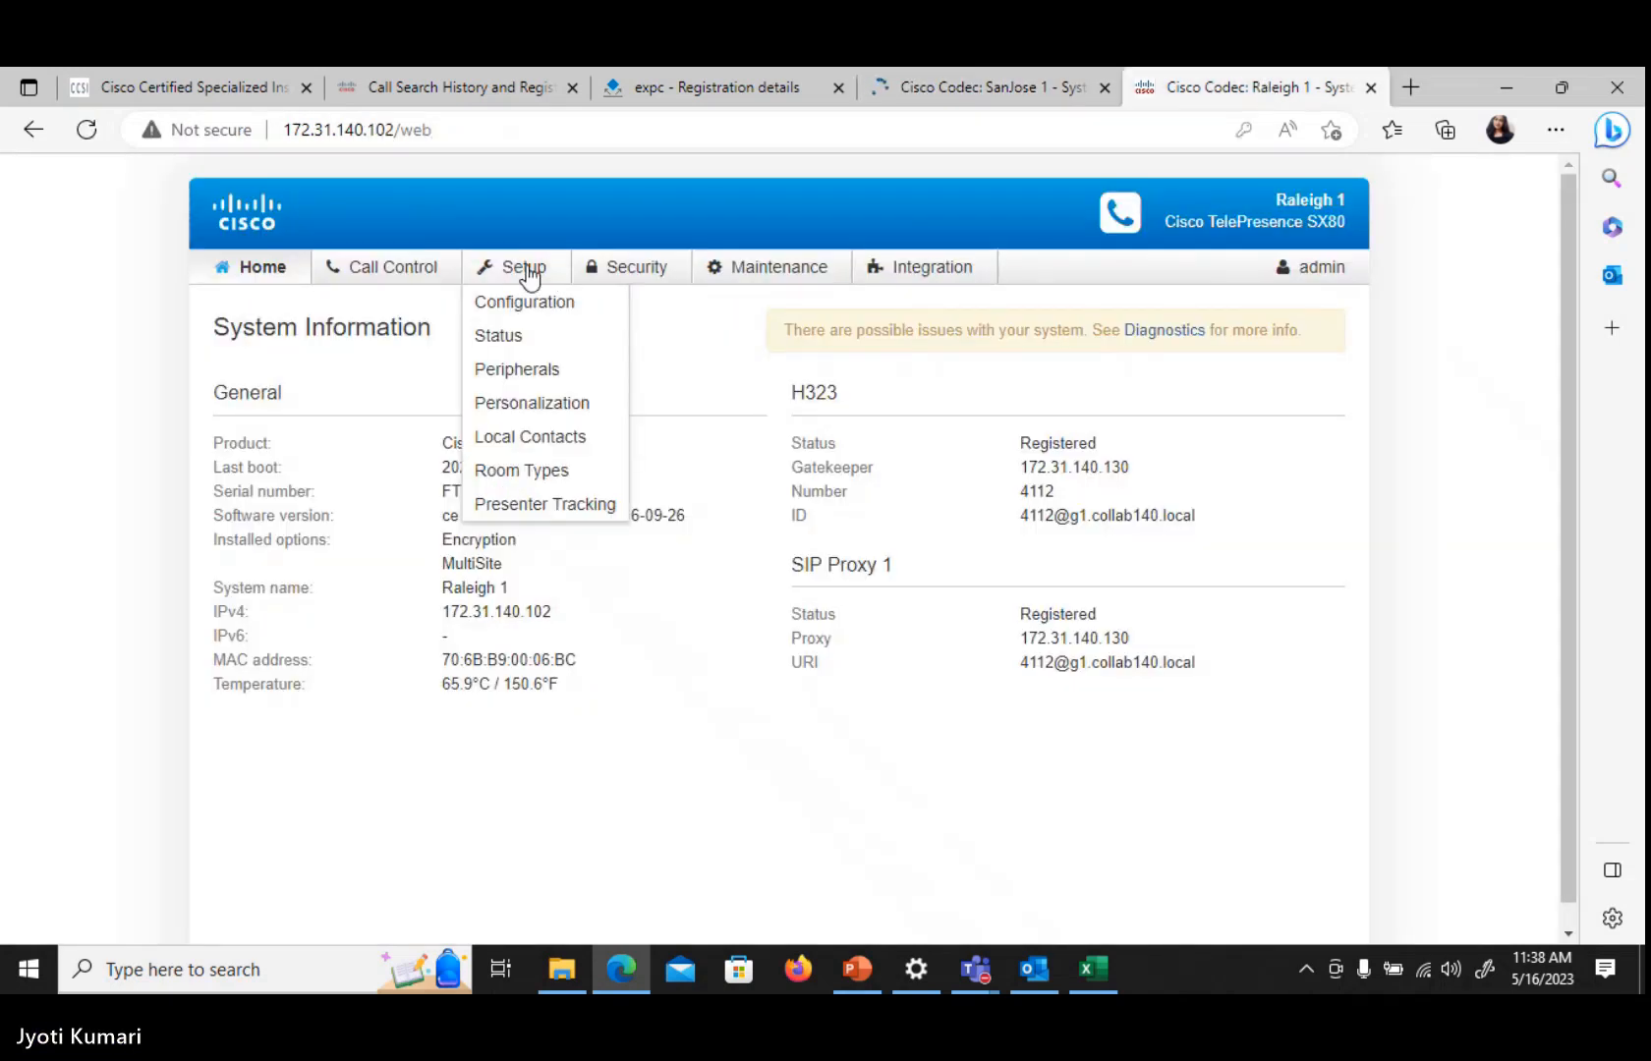
pyautogui.click(543, 301)
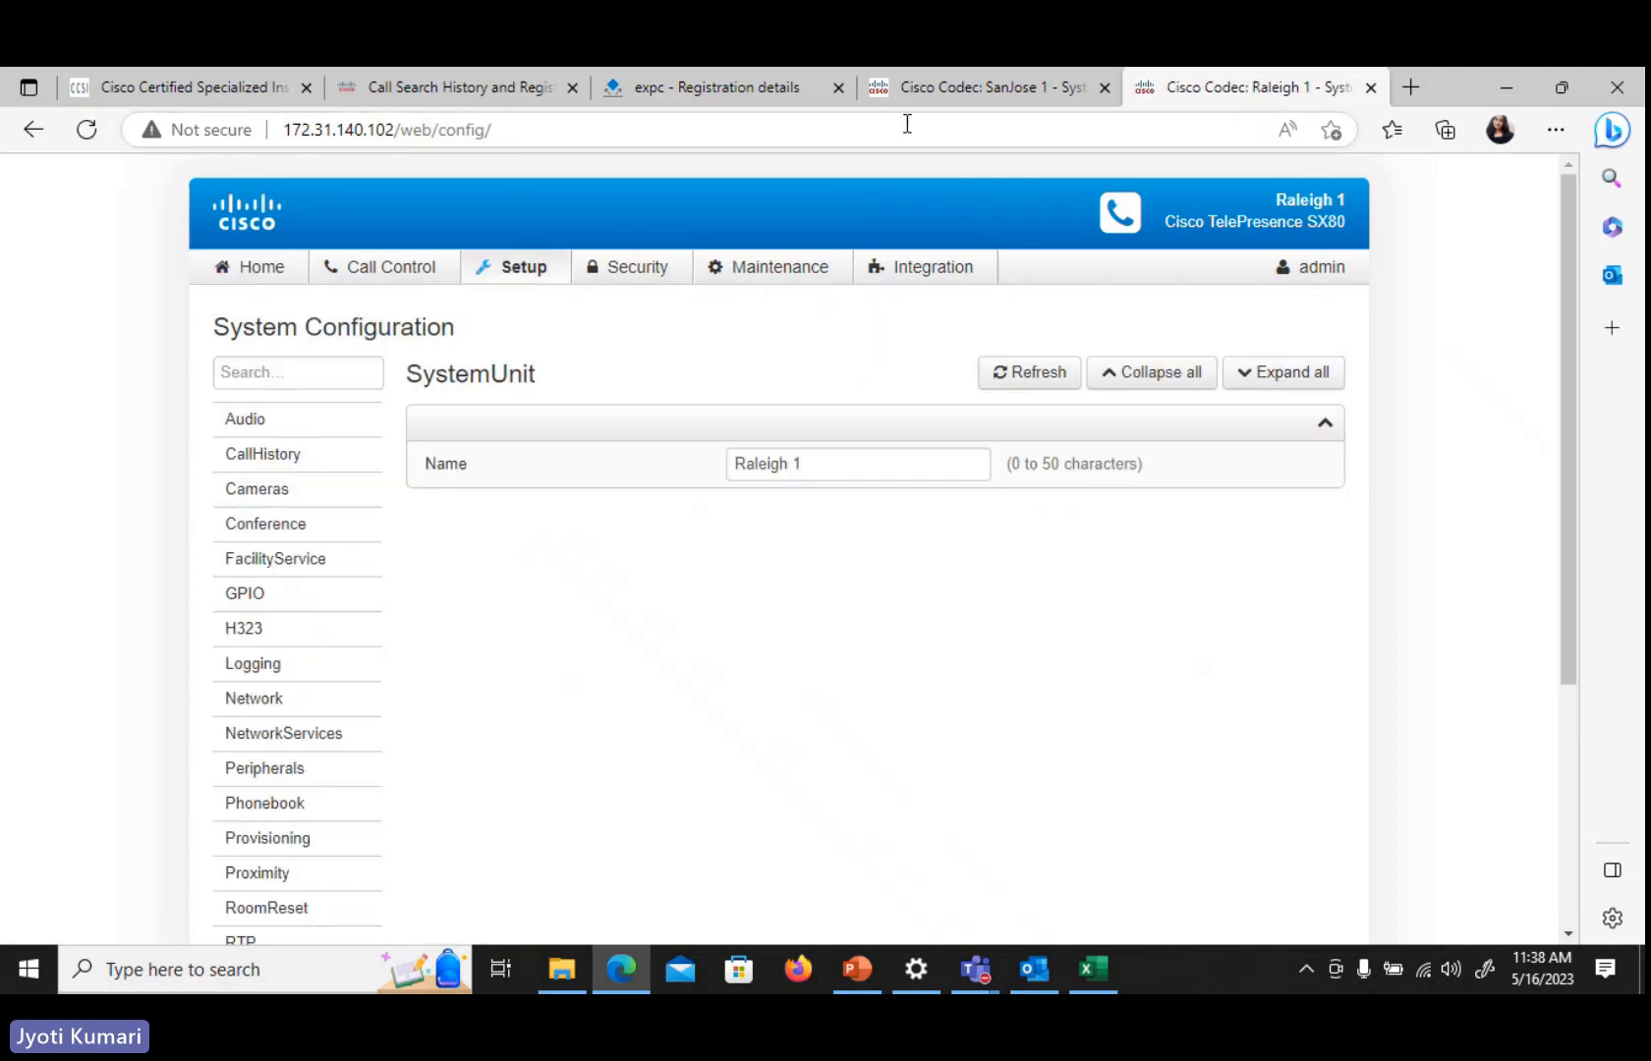
# On the SanJose 1 codec, set NetworkServices H323 Mode to Off and save
pyautogui.click(987, 85)
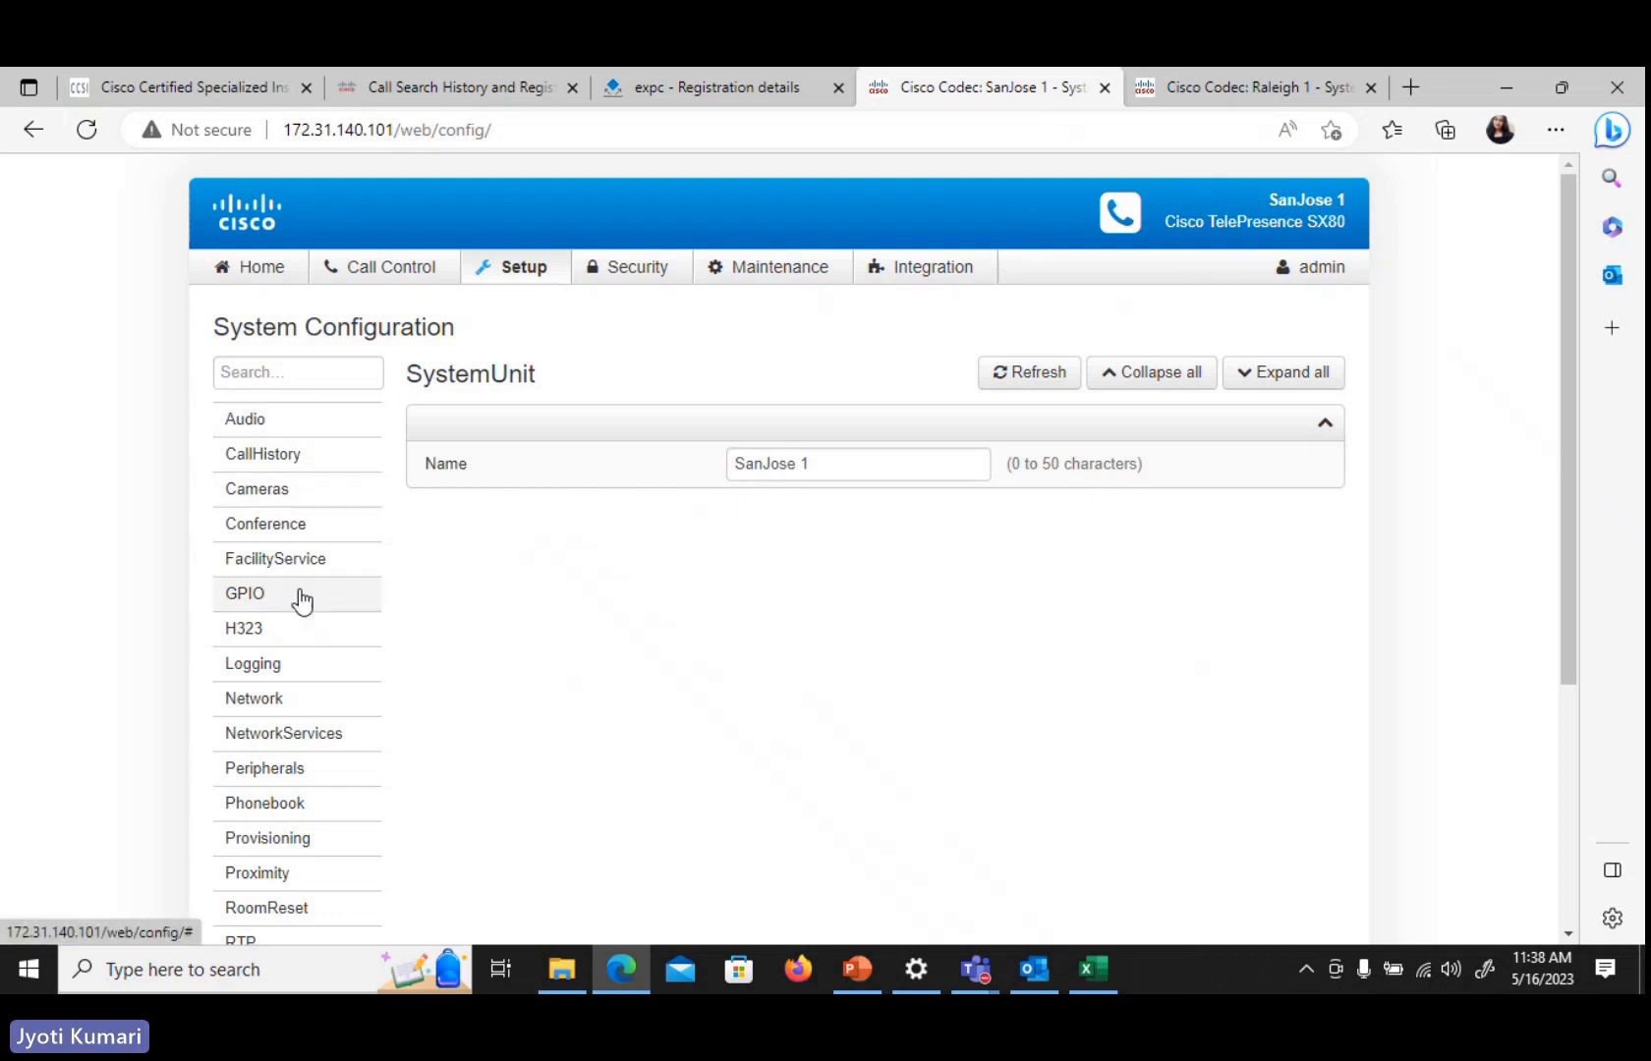
pyautogui.click(305, 743)
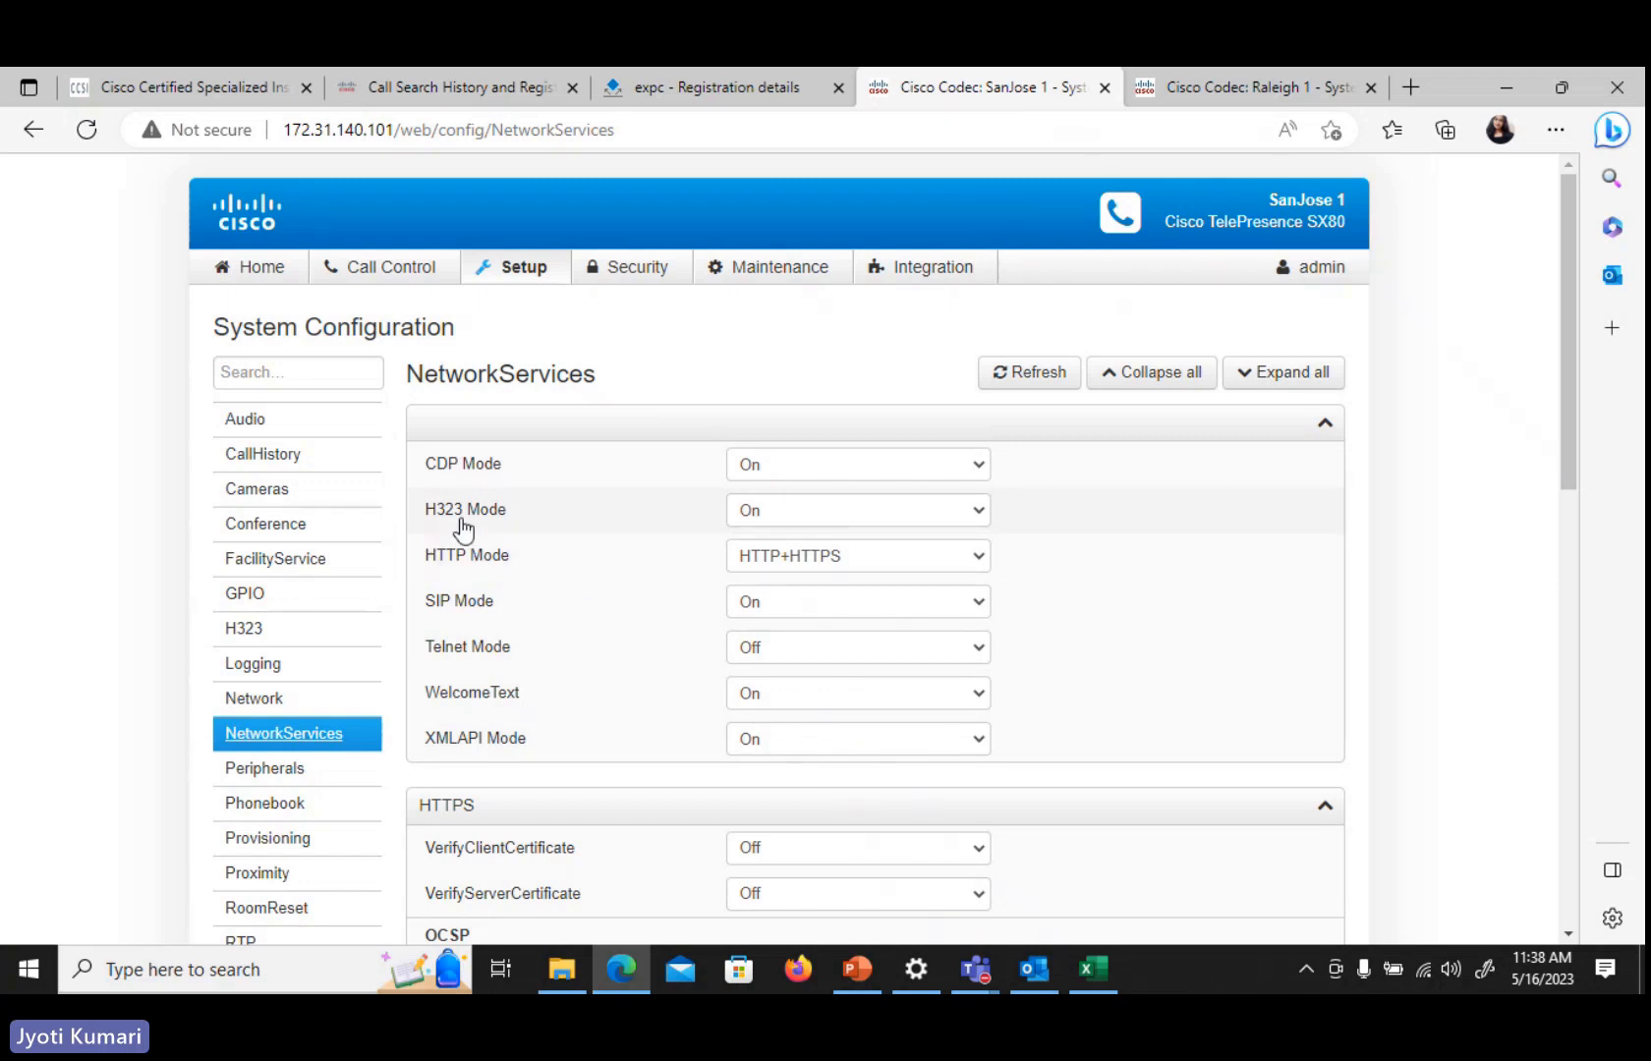
pyautogui.click(777, 519)
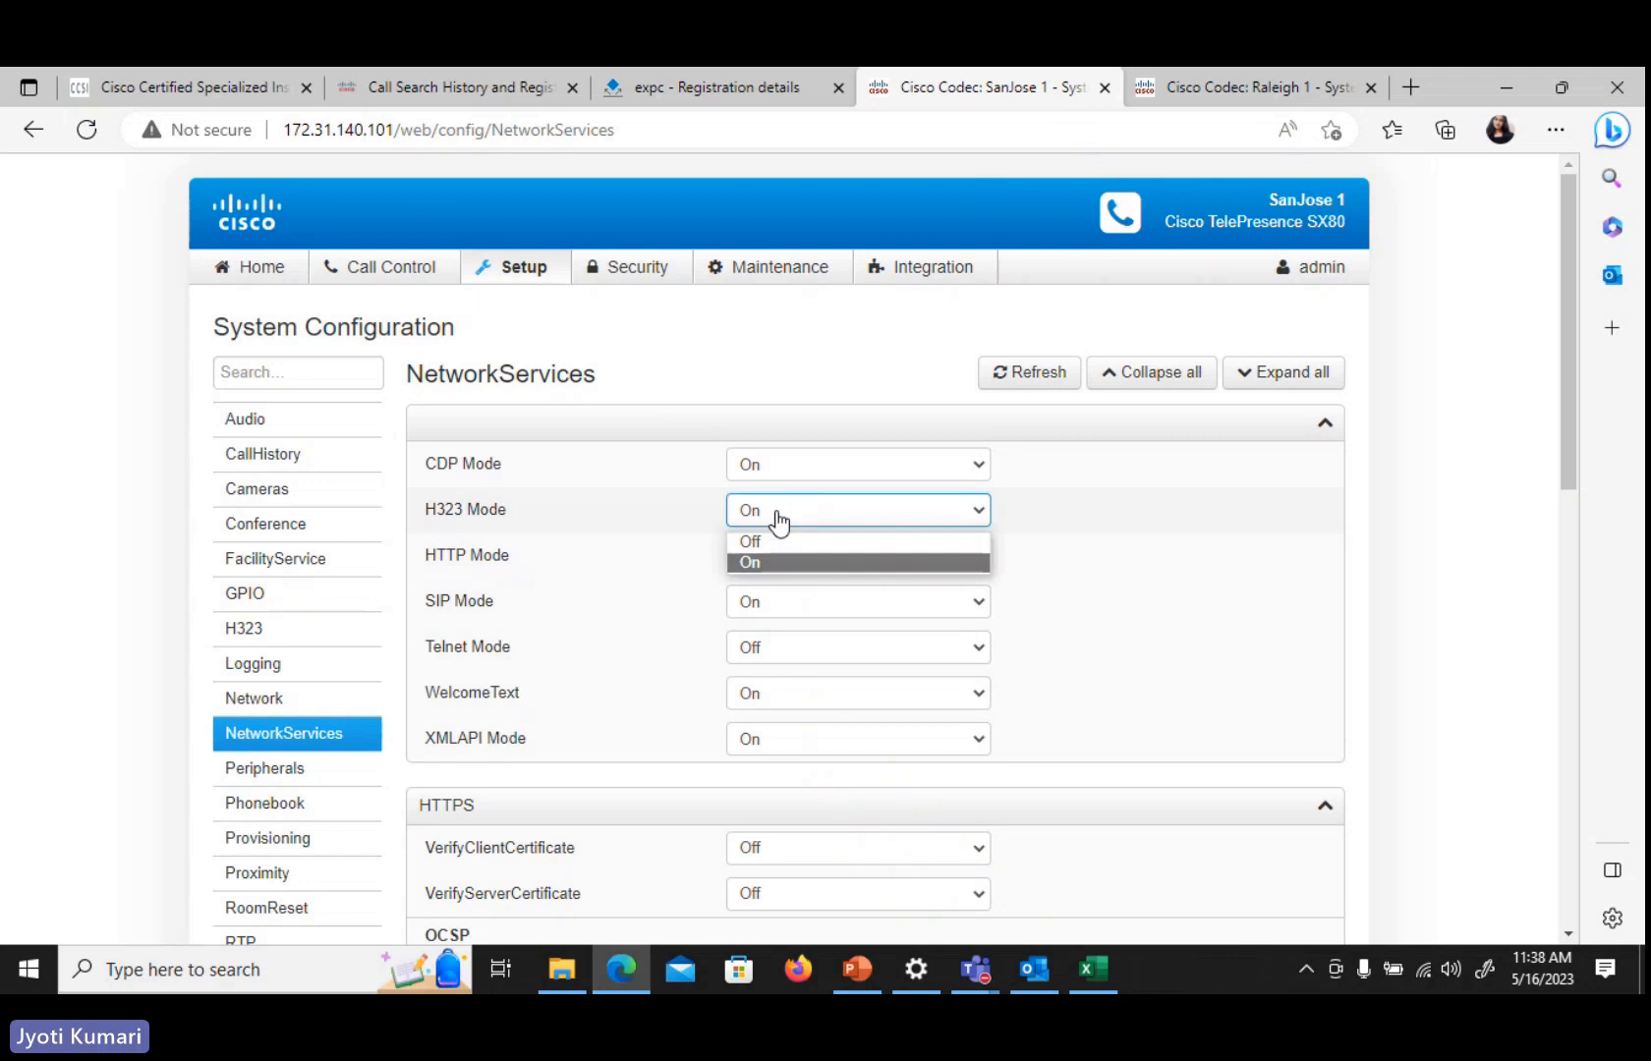
pyautogui.click(783, 541)
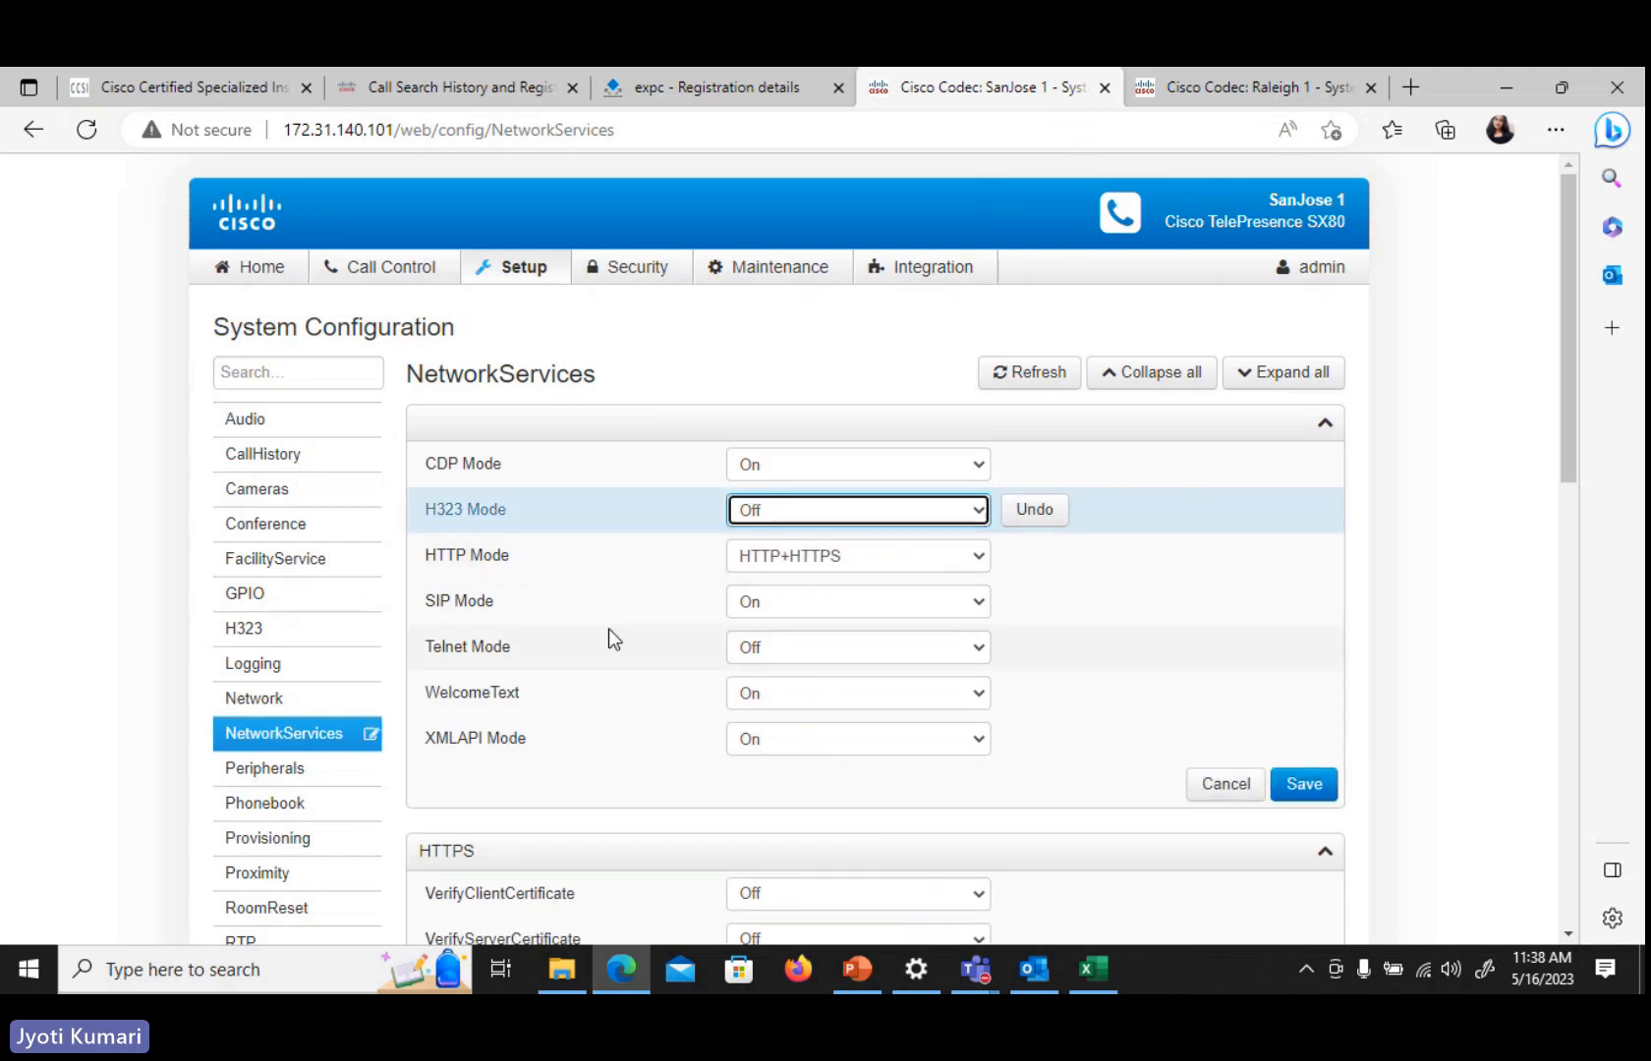
pyautogui.click(1310, 786)
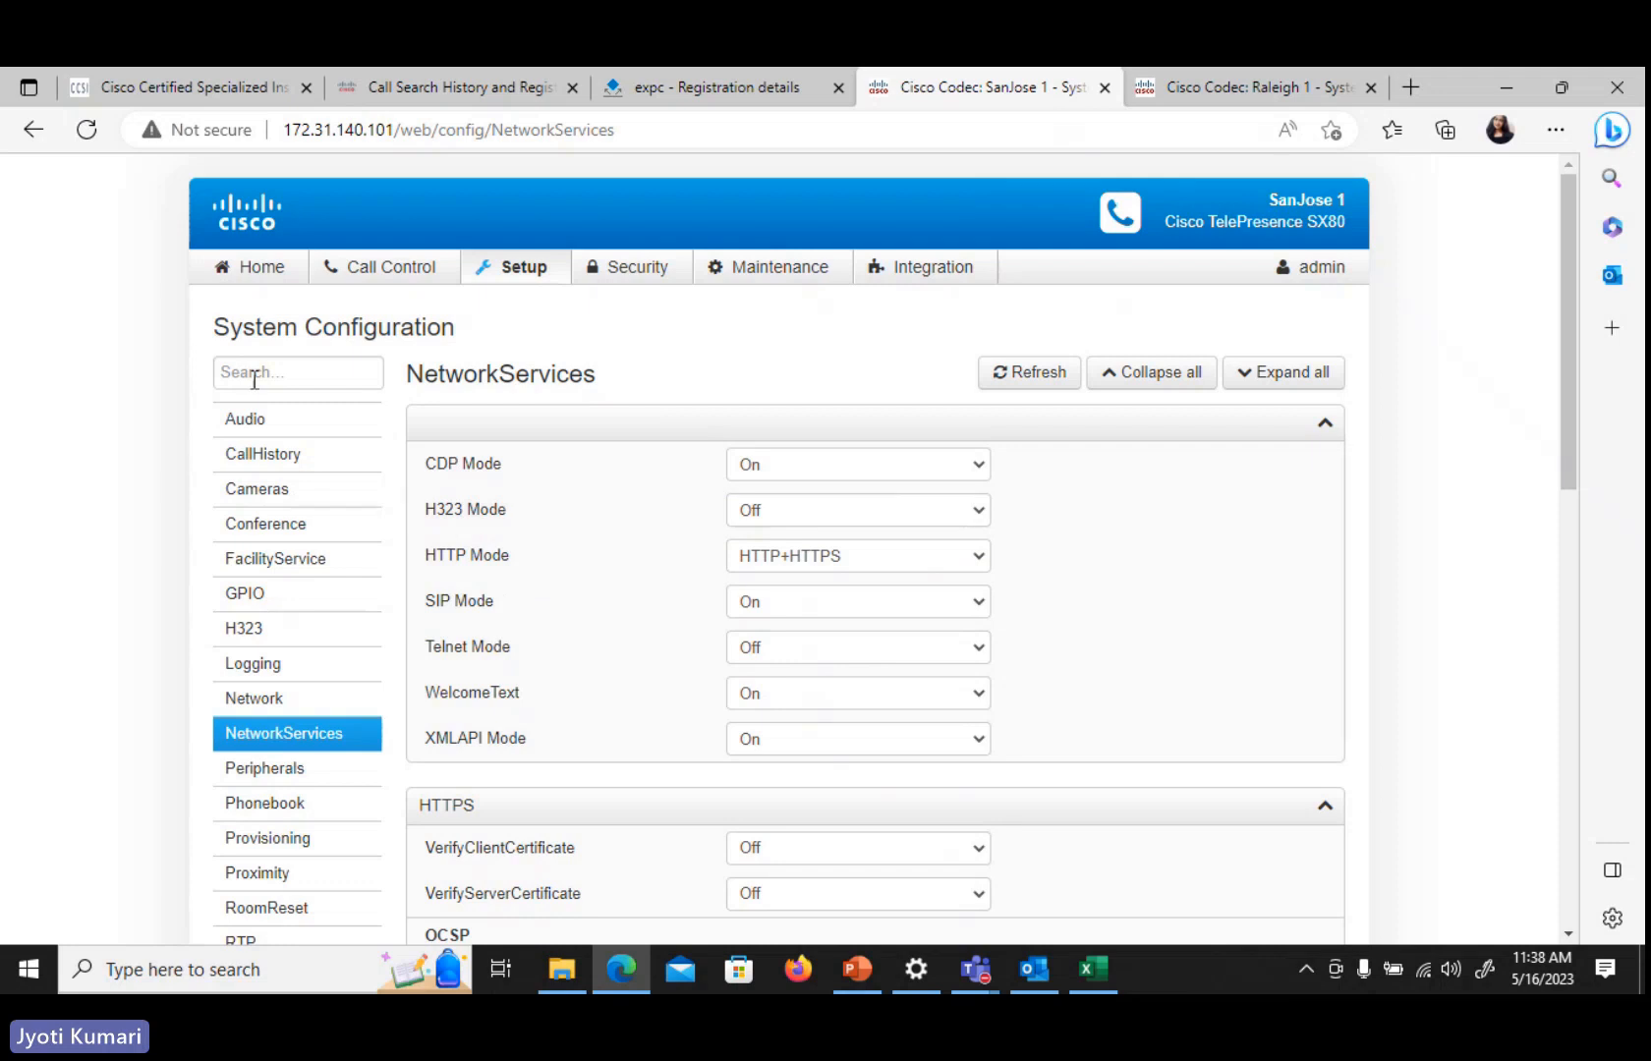
# Check the SanJose 1 codec's H323 status on its home page and reopen the NetworkServices configuration
pyautogui.click(210, 279)
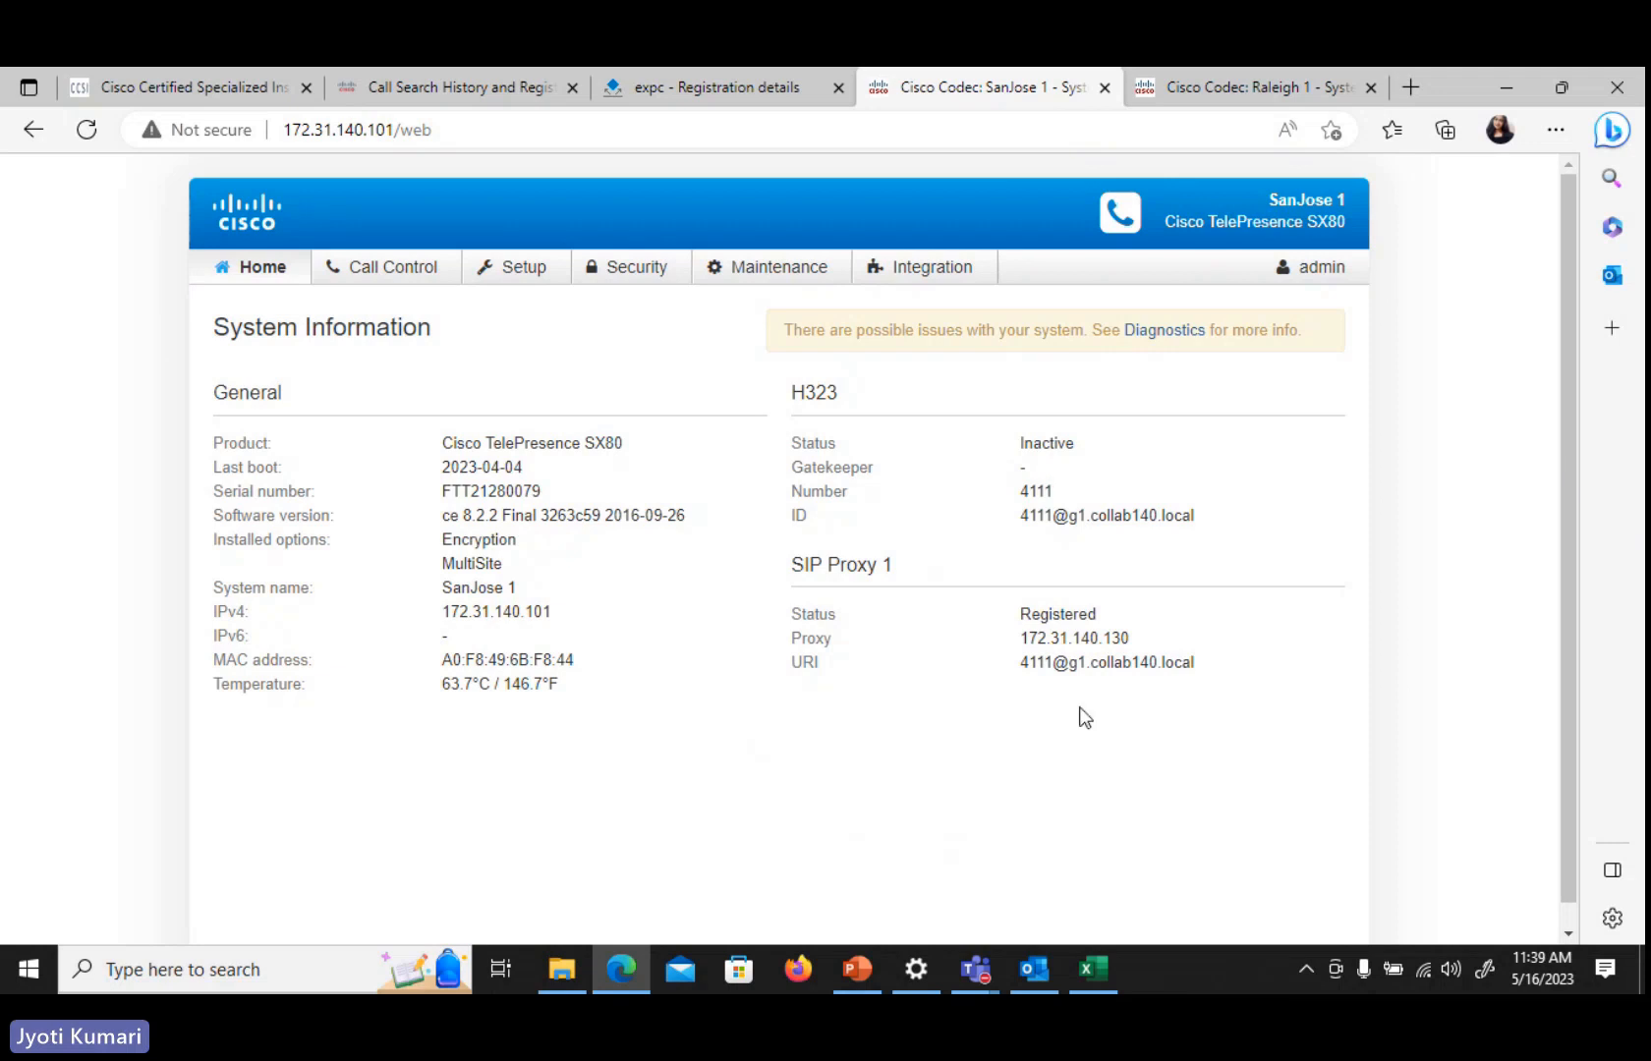
pyautogui.moveTo(498, 276)
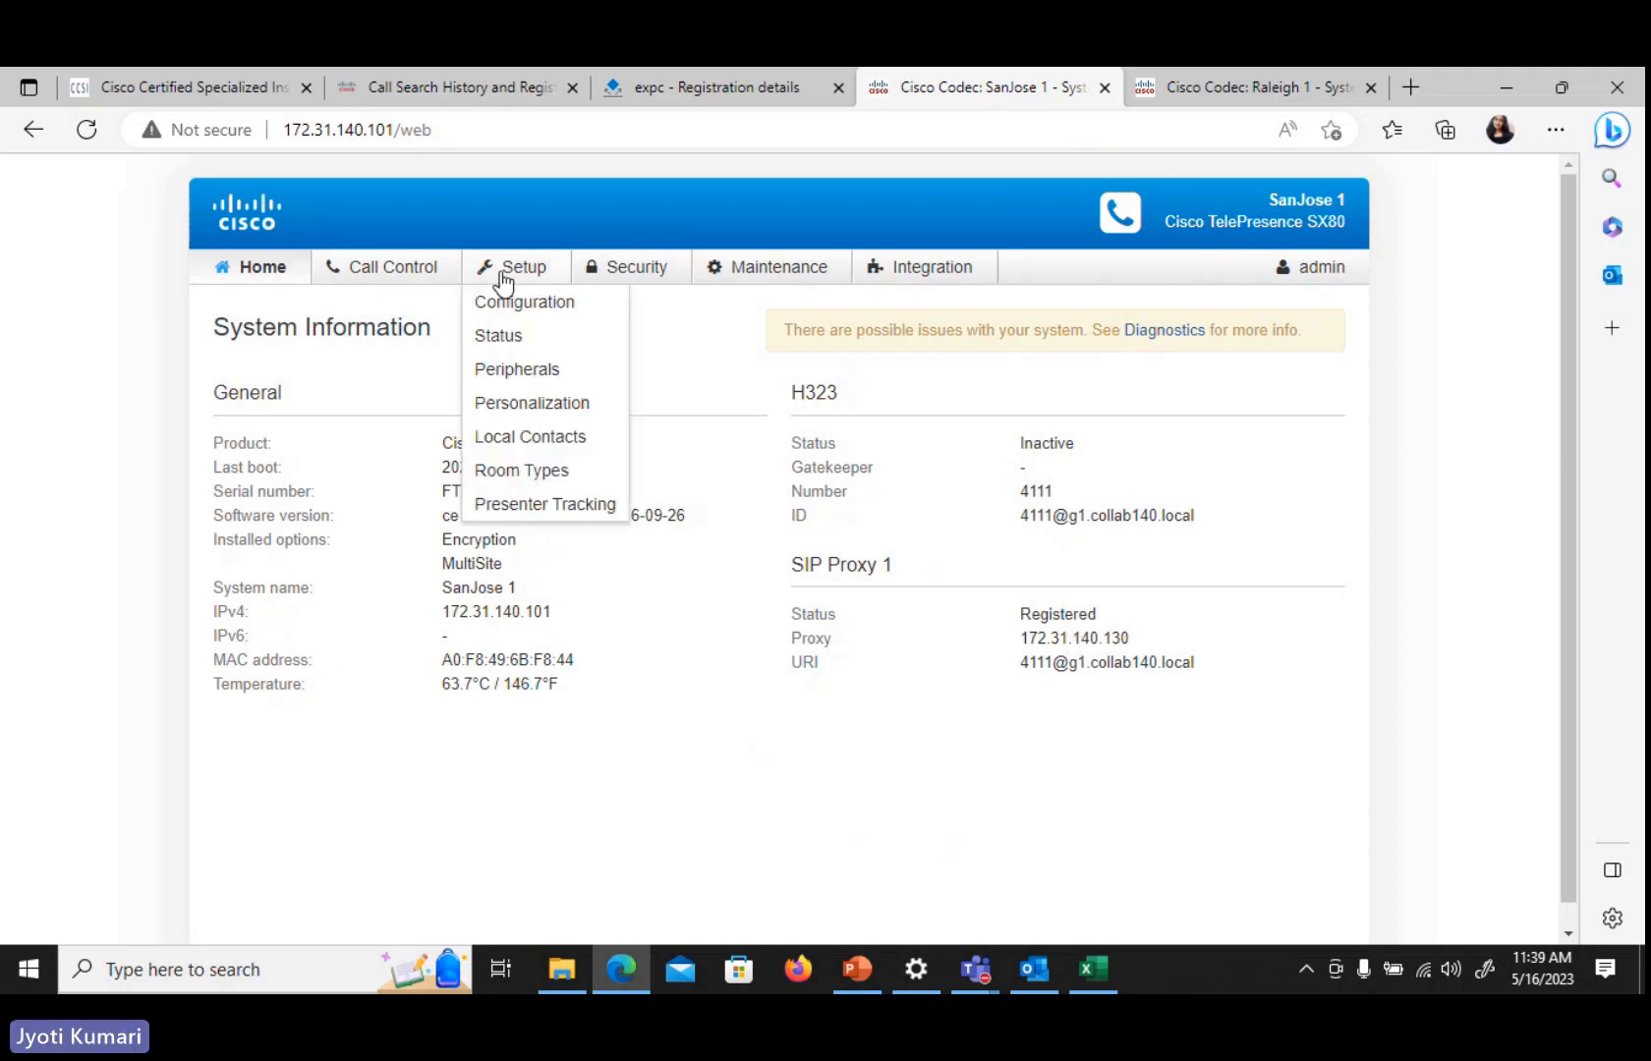
pyautogui.click(526, 311)
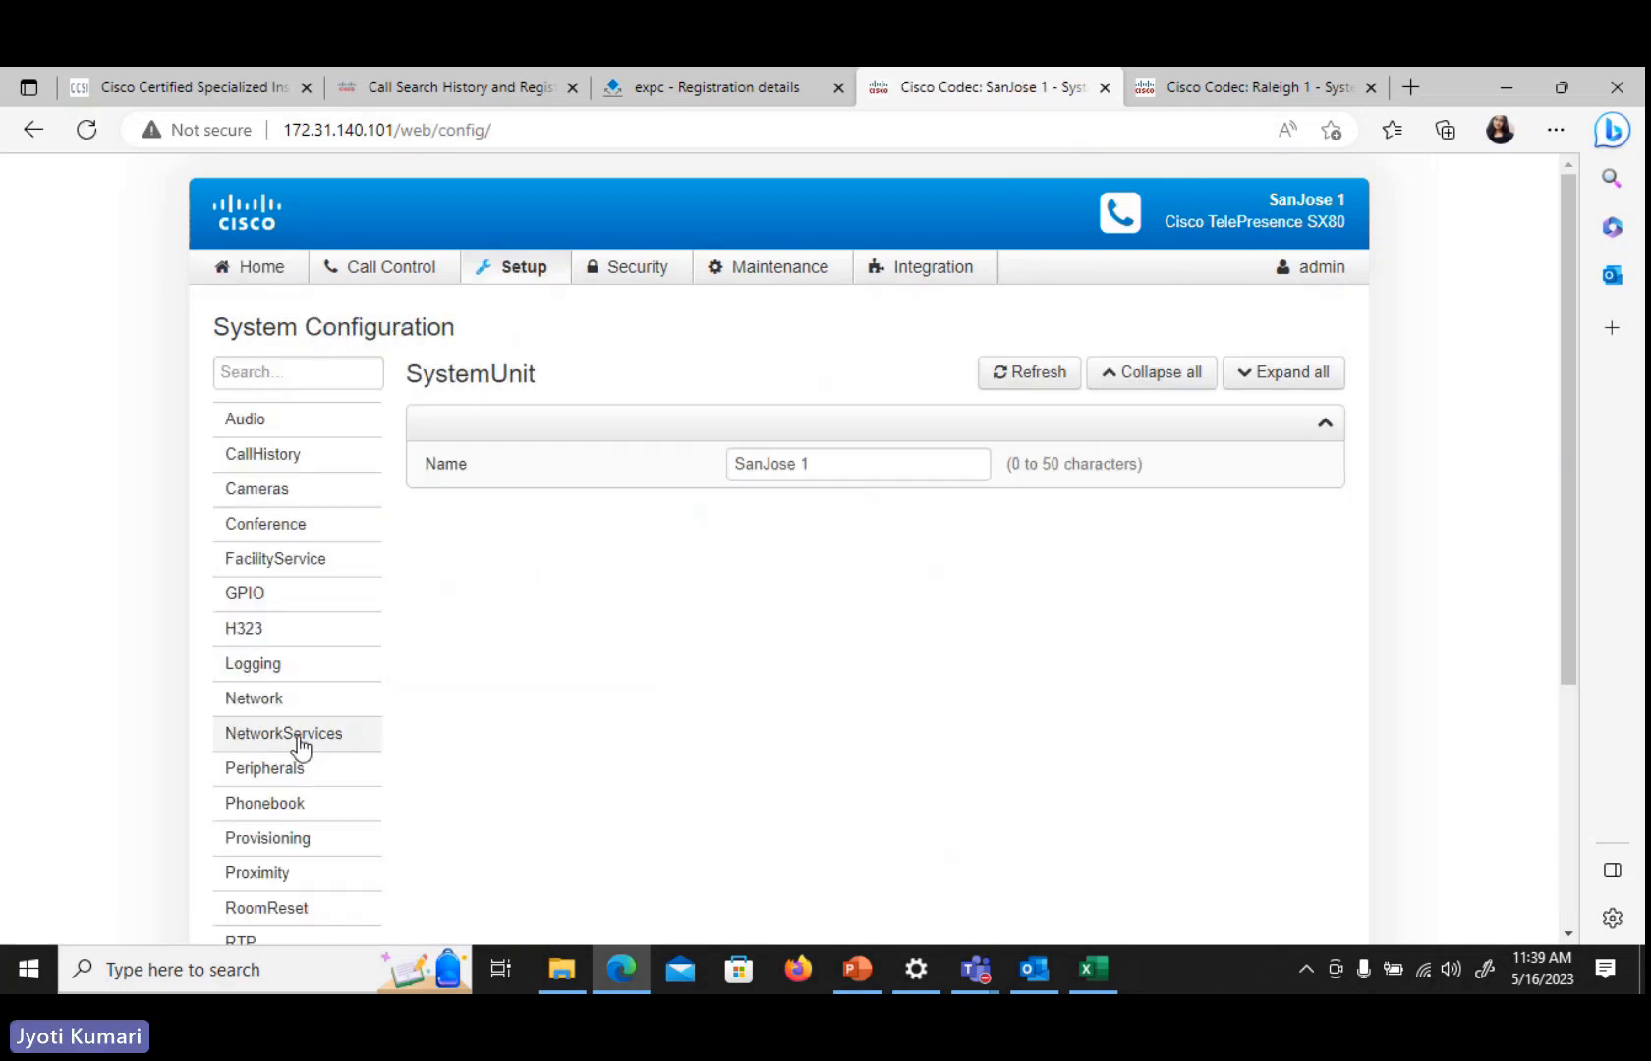
pyautogui.click(298, 745)
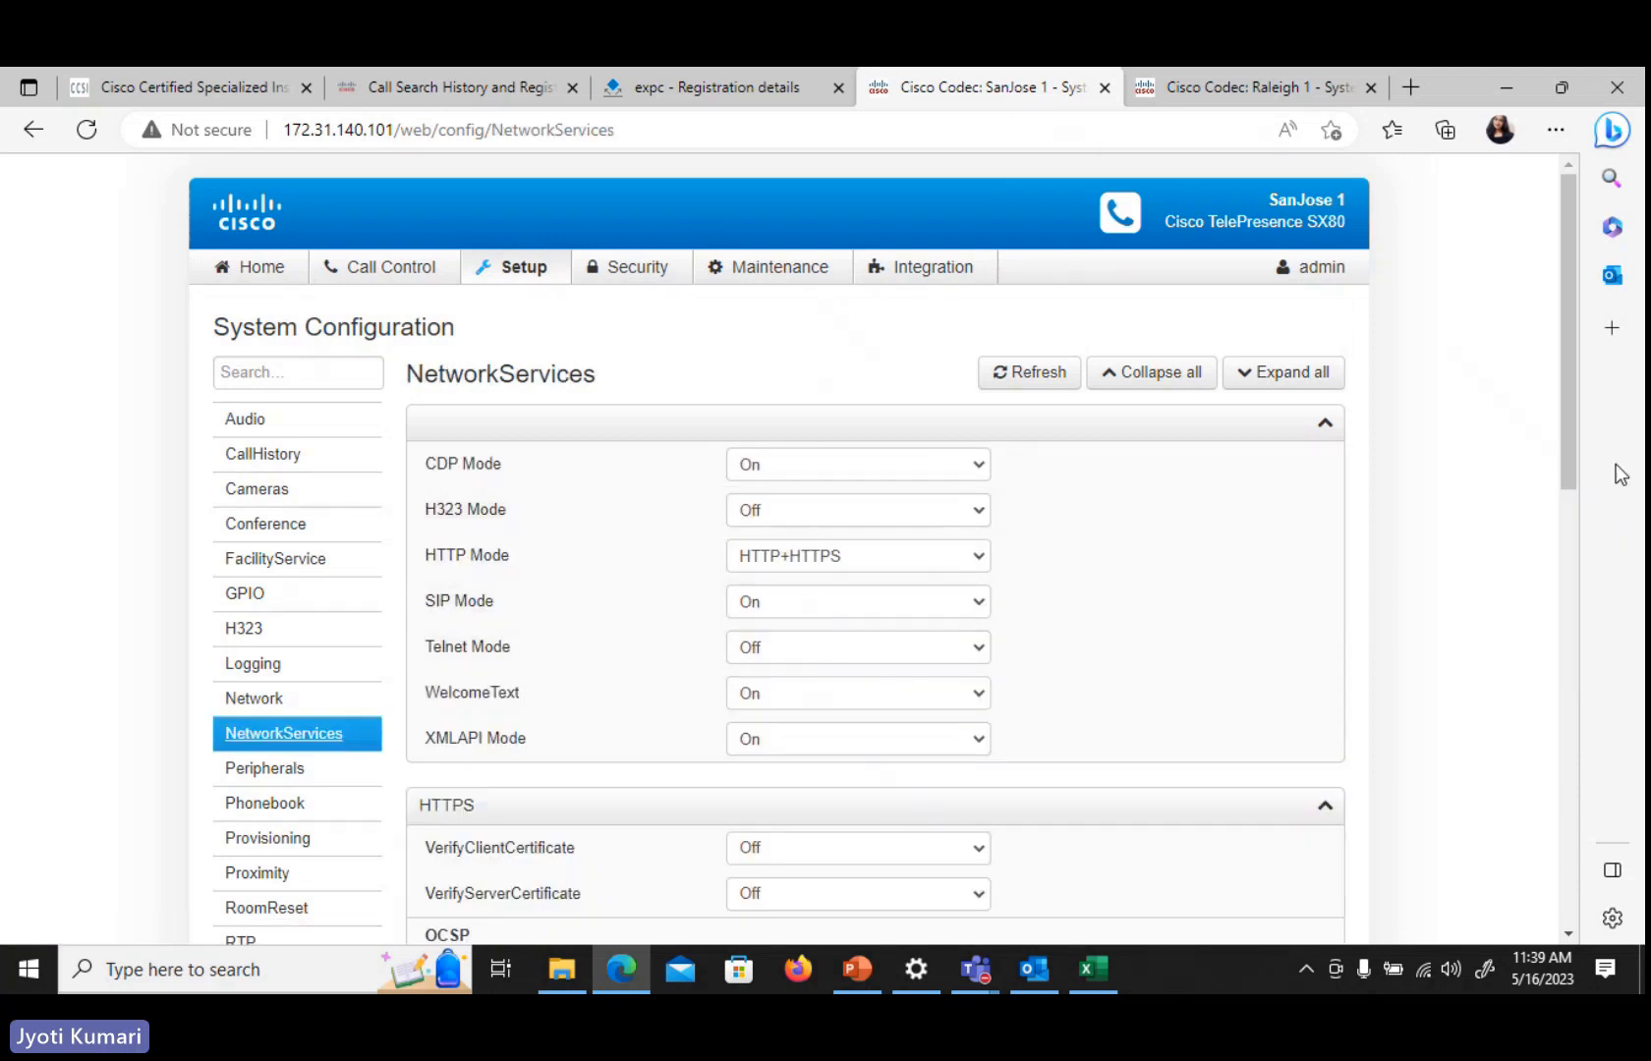
# Review the SanJose 1 codec's NetworkServices settings and its Provisioning configuration, including the provisioning Mode
pyautogui.moveTo(1569, 459); pyautogui.dragTo(1592, 579)
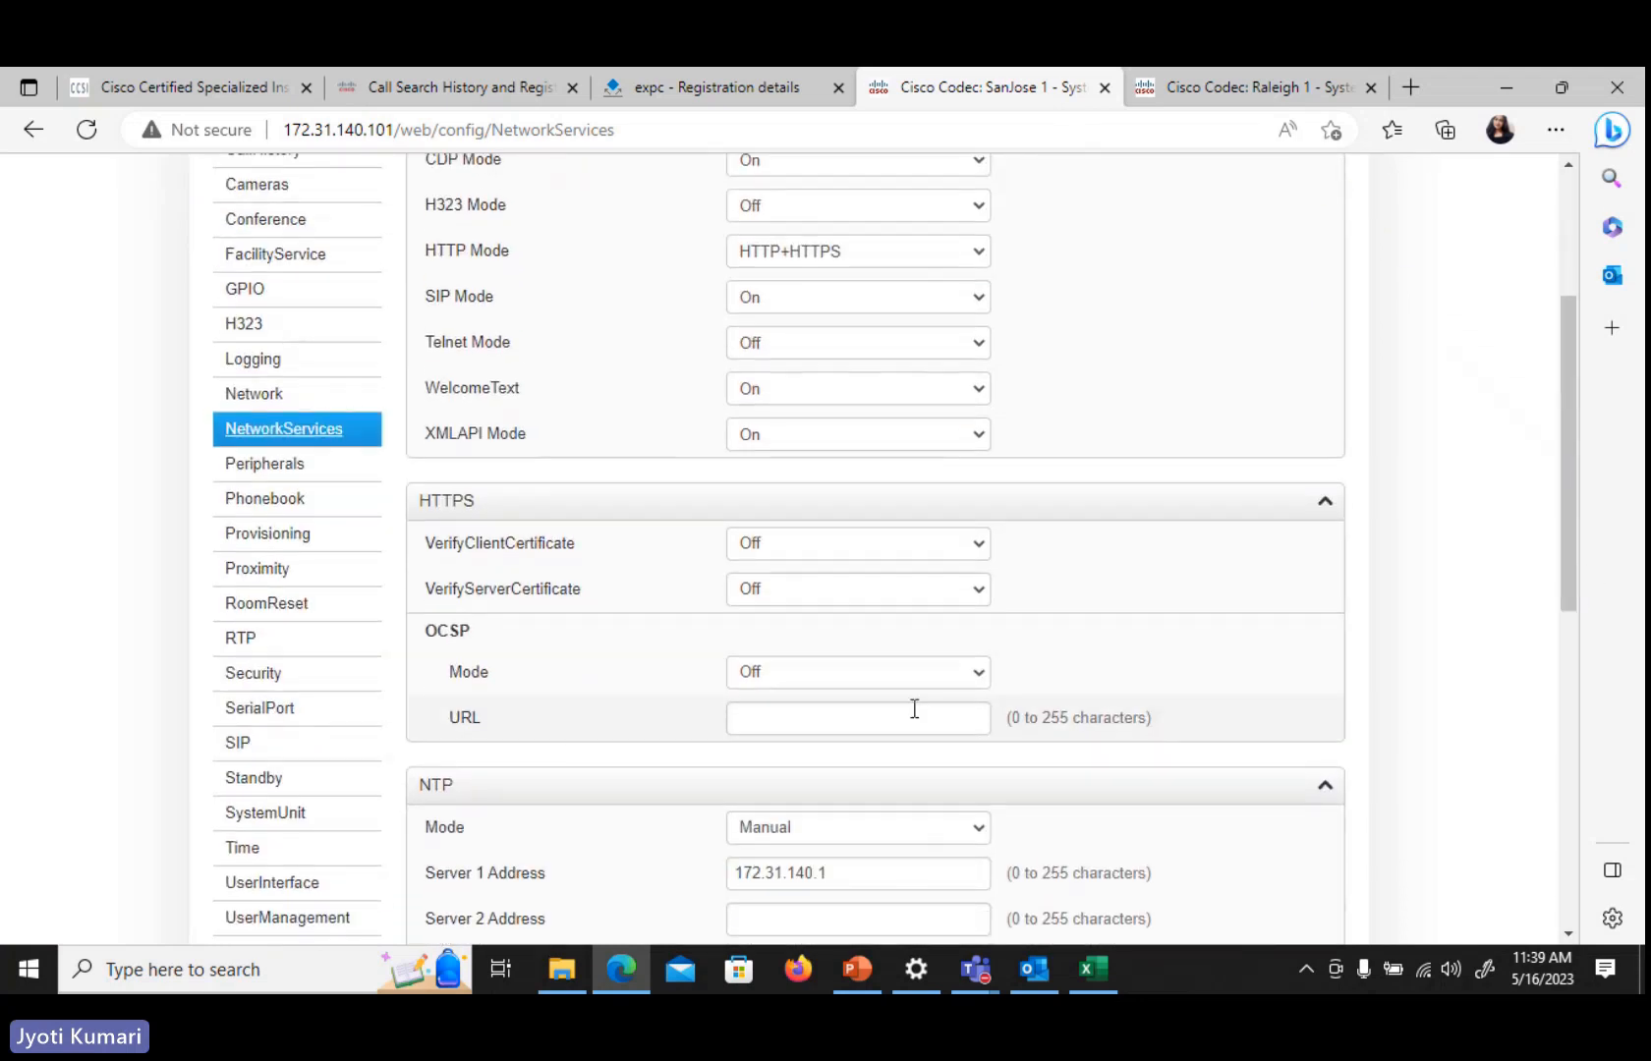
pyautogui.moveTo(1565, 589); pyautogui.dragTo(1592, 730)
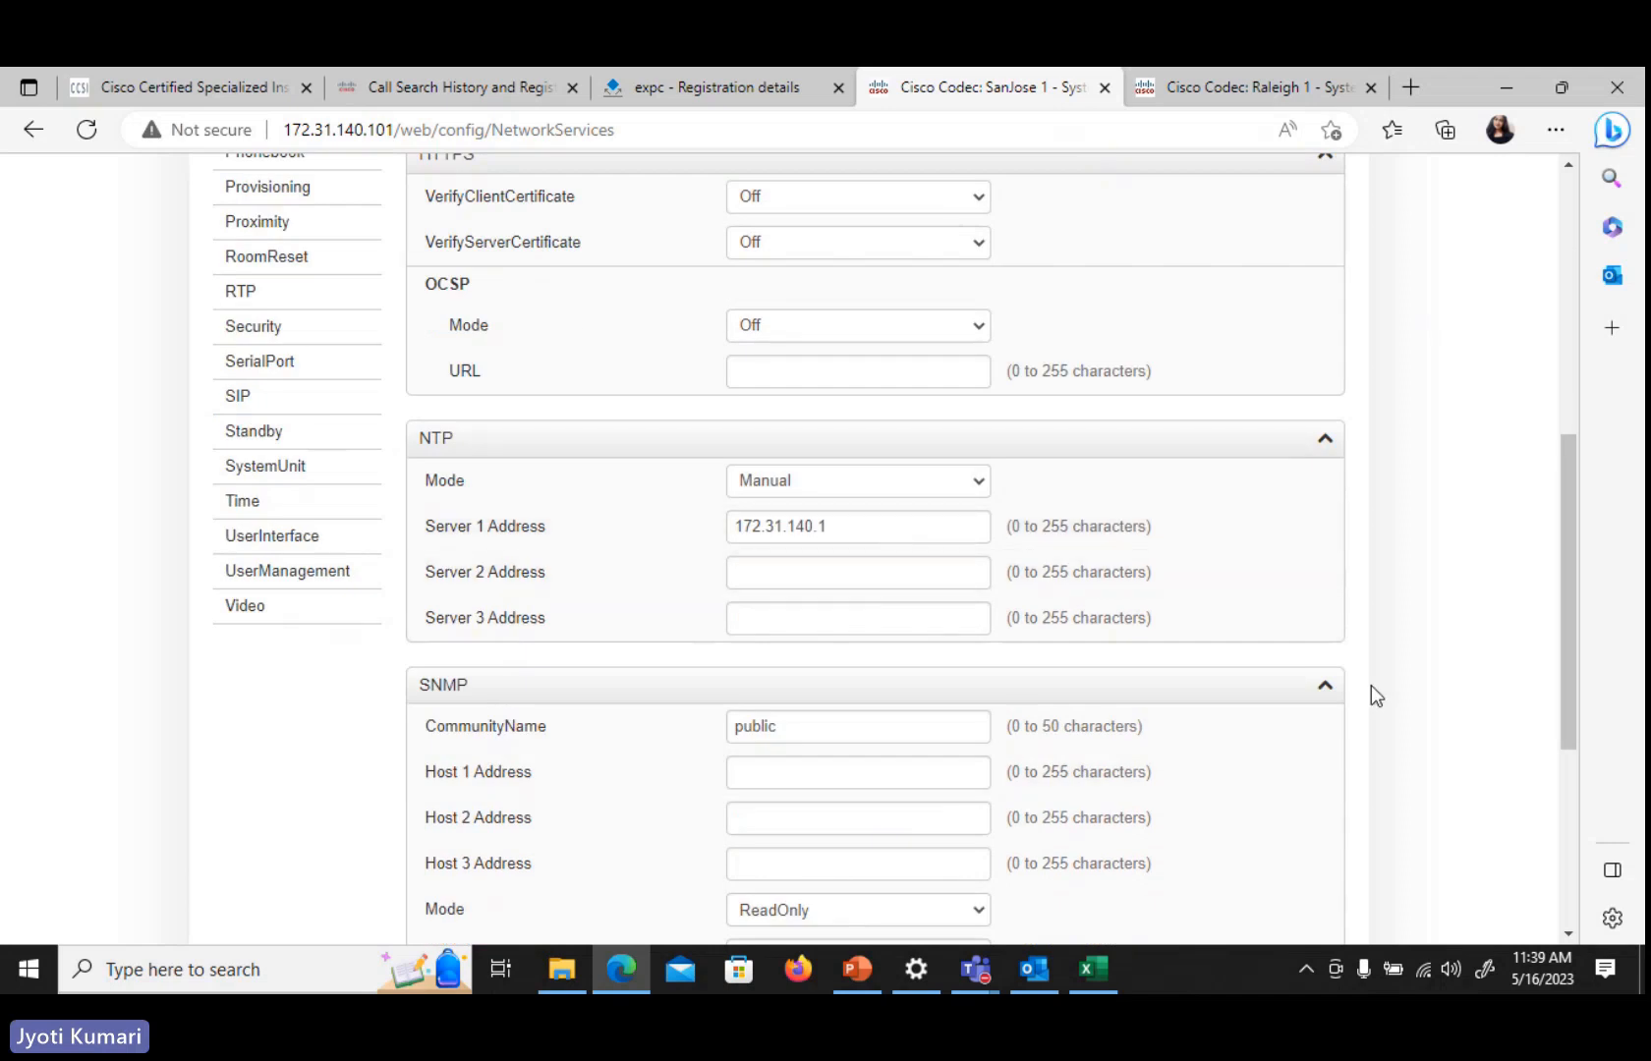
pyautogui.moveTo(1566, 634); pyautogui.dragTo(1597, 771)
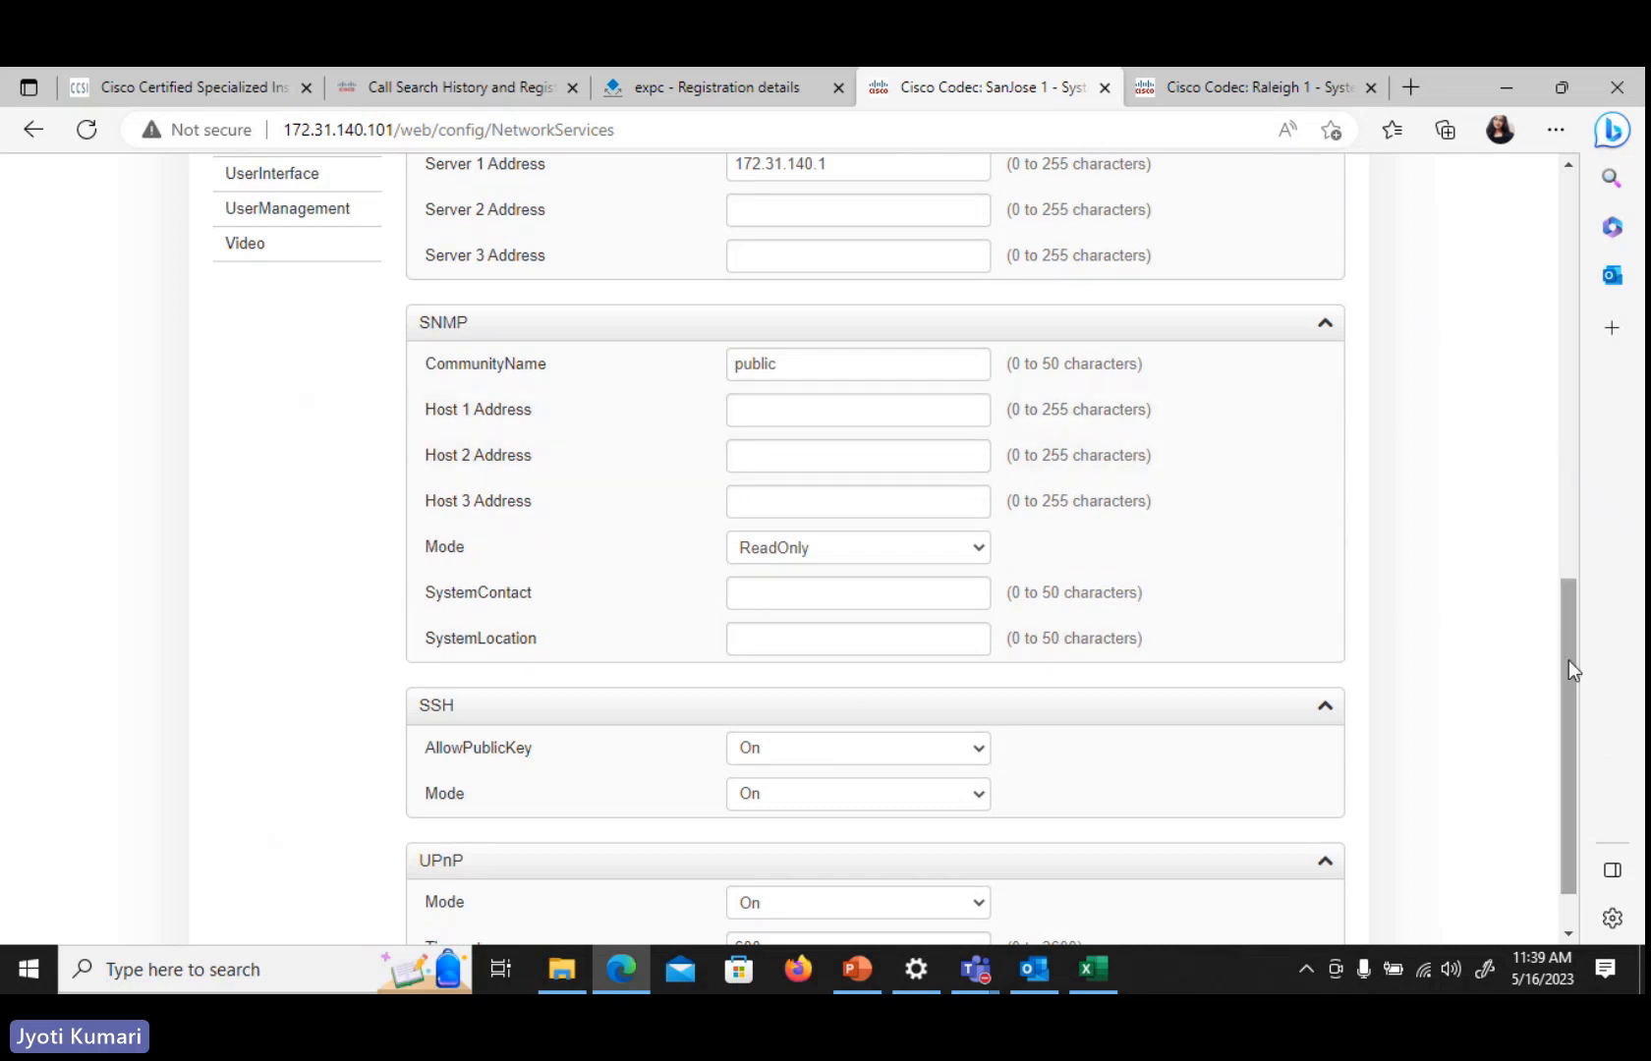
pyautogui.moveTo(1569, 668); pyautogui.dragTo(1558, 479)
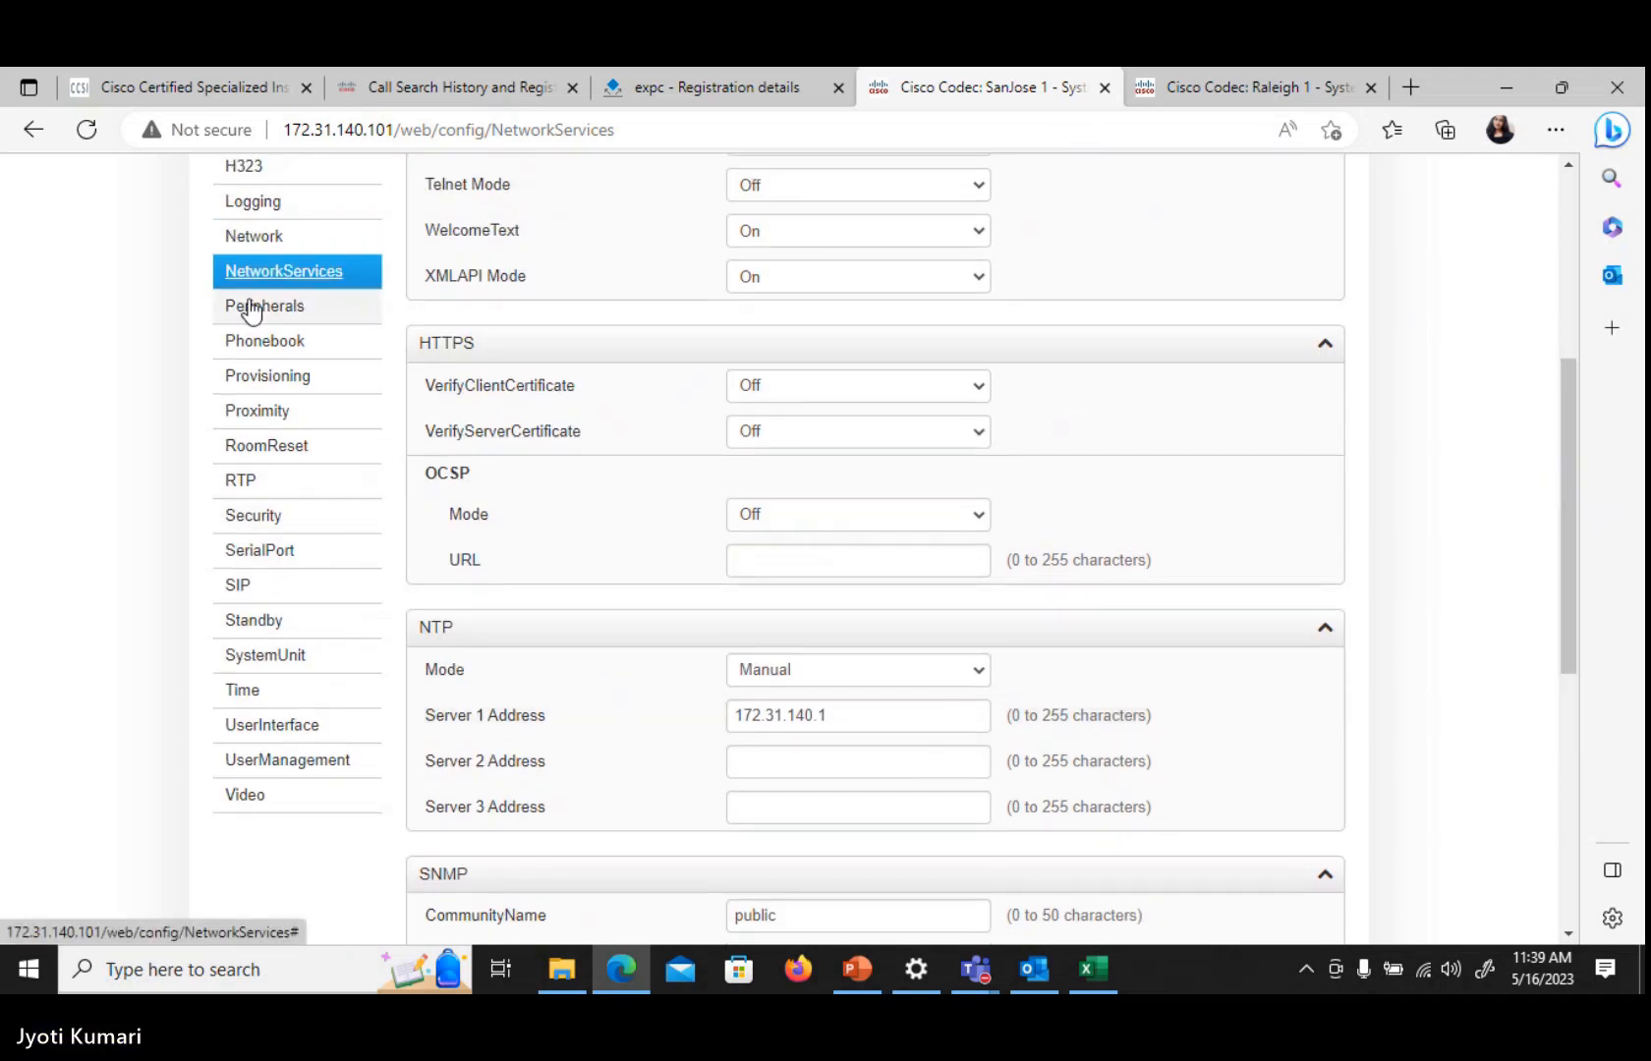
pyautogui.click(277, 379)
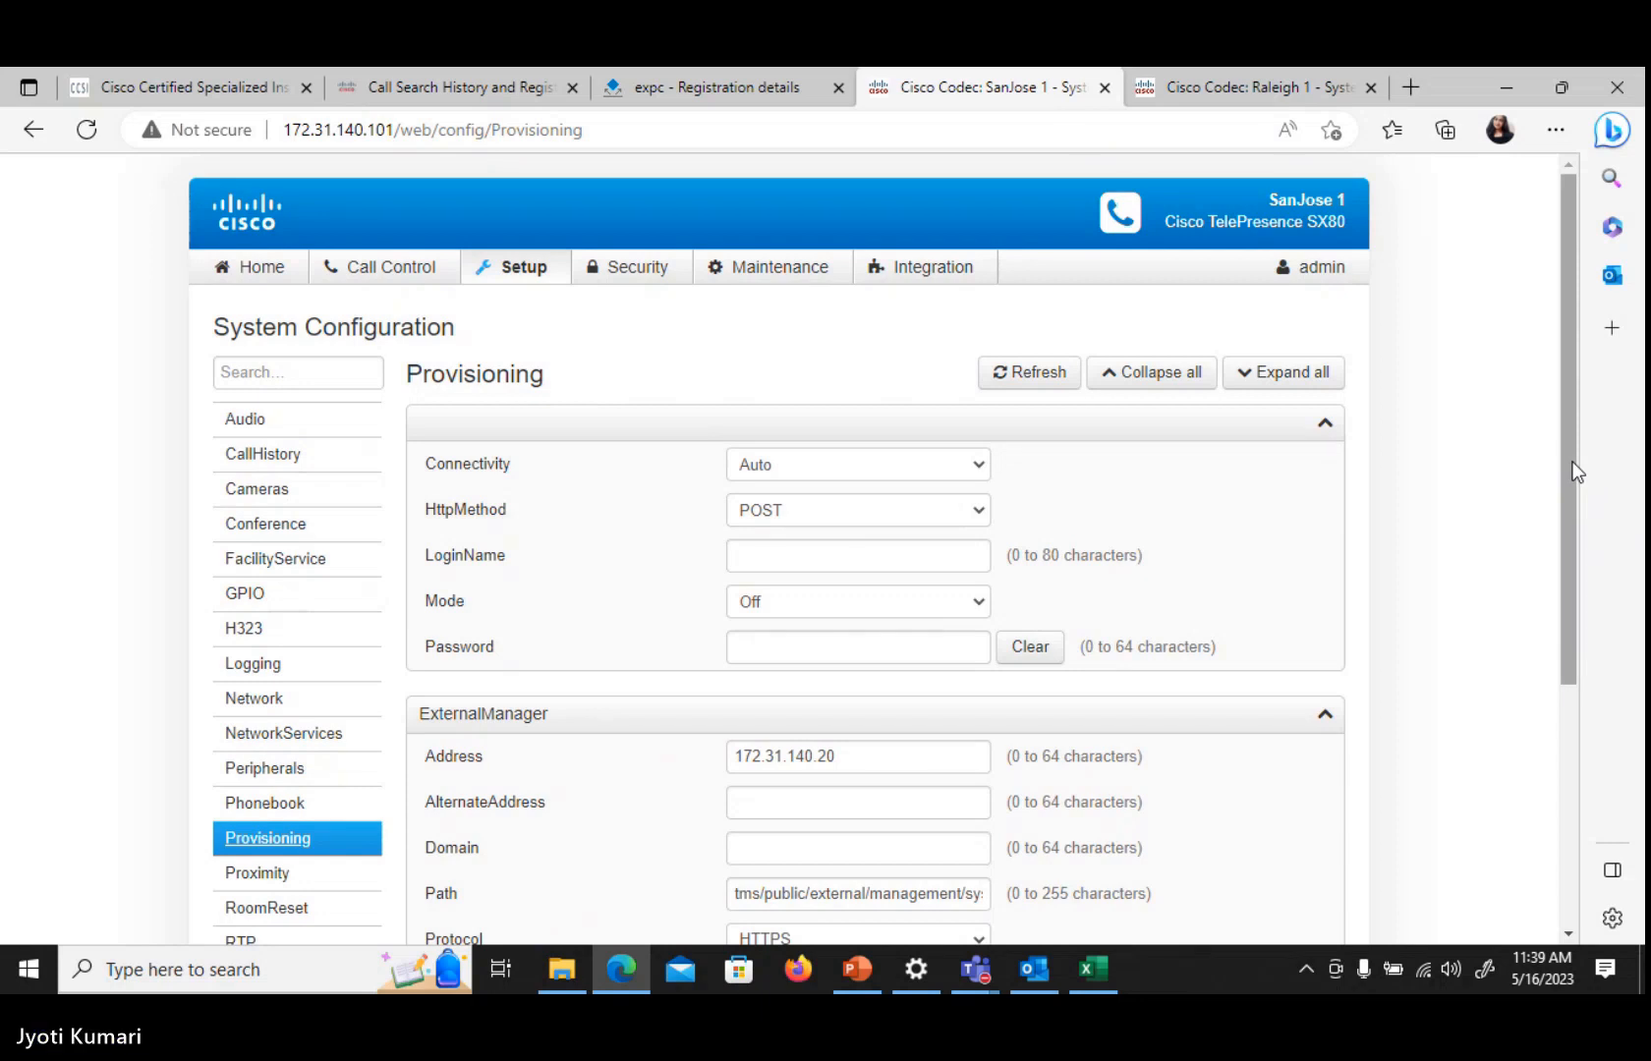
pyautogui.click(958, 614)
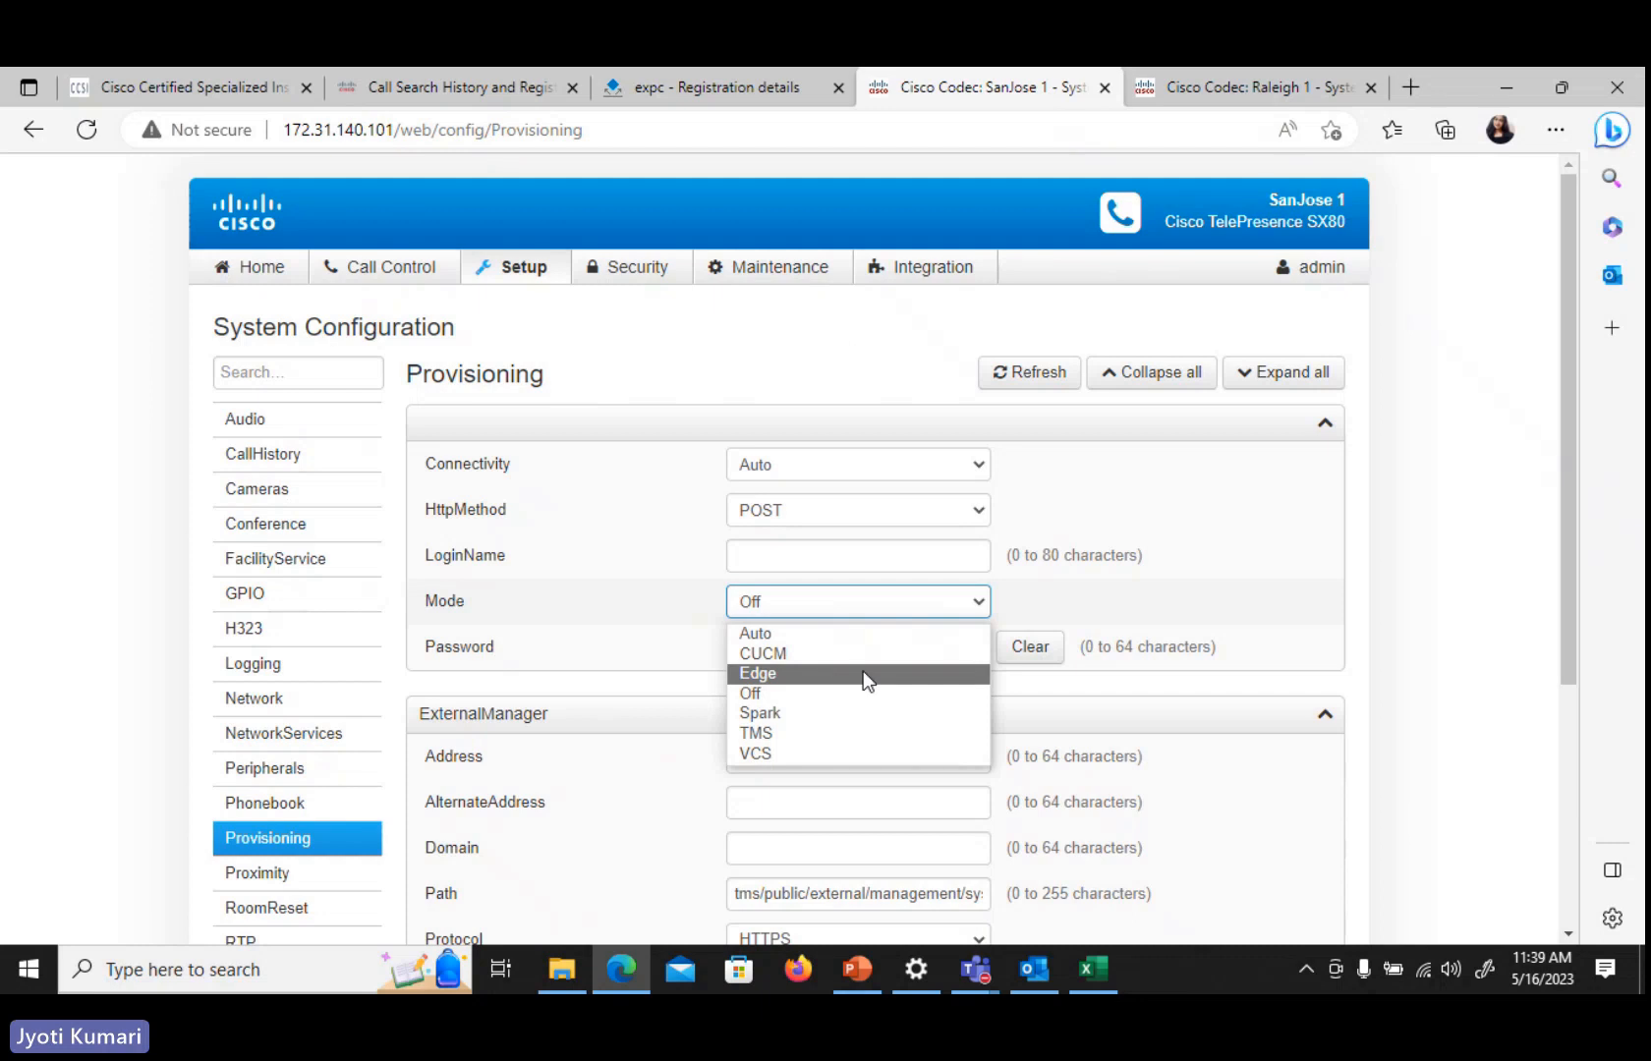
pyautogui.click(822, 696)
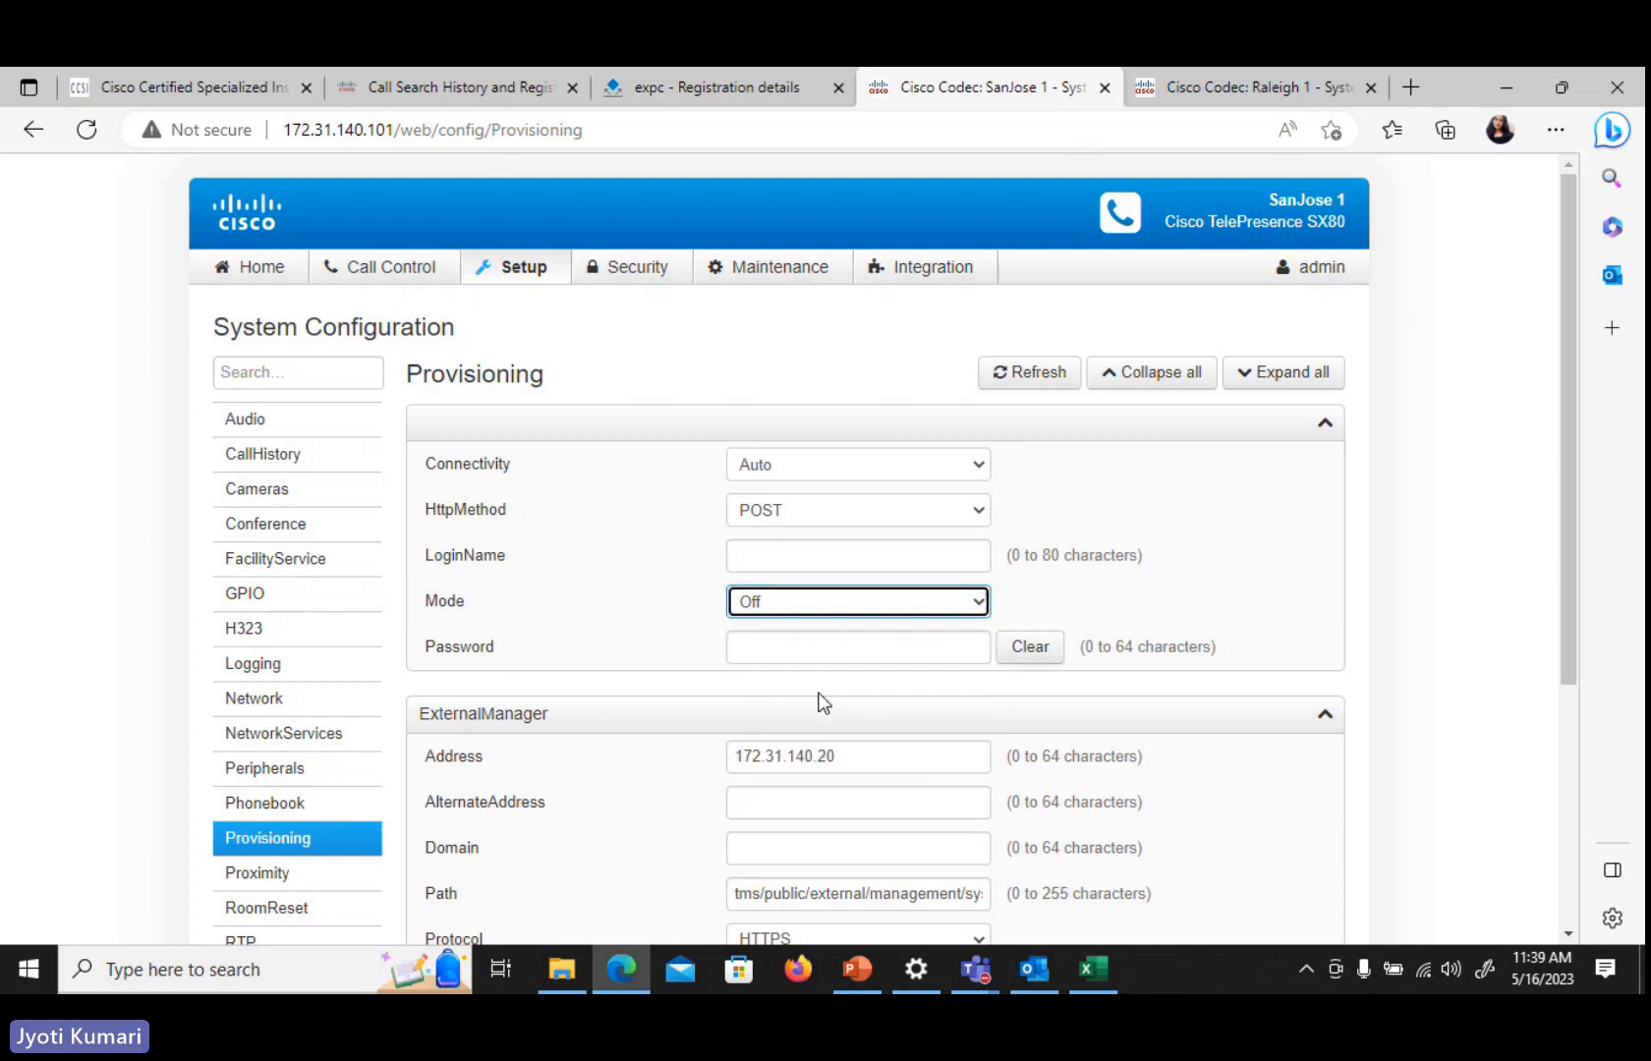
pyautogui.click(1444, 542)
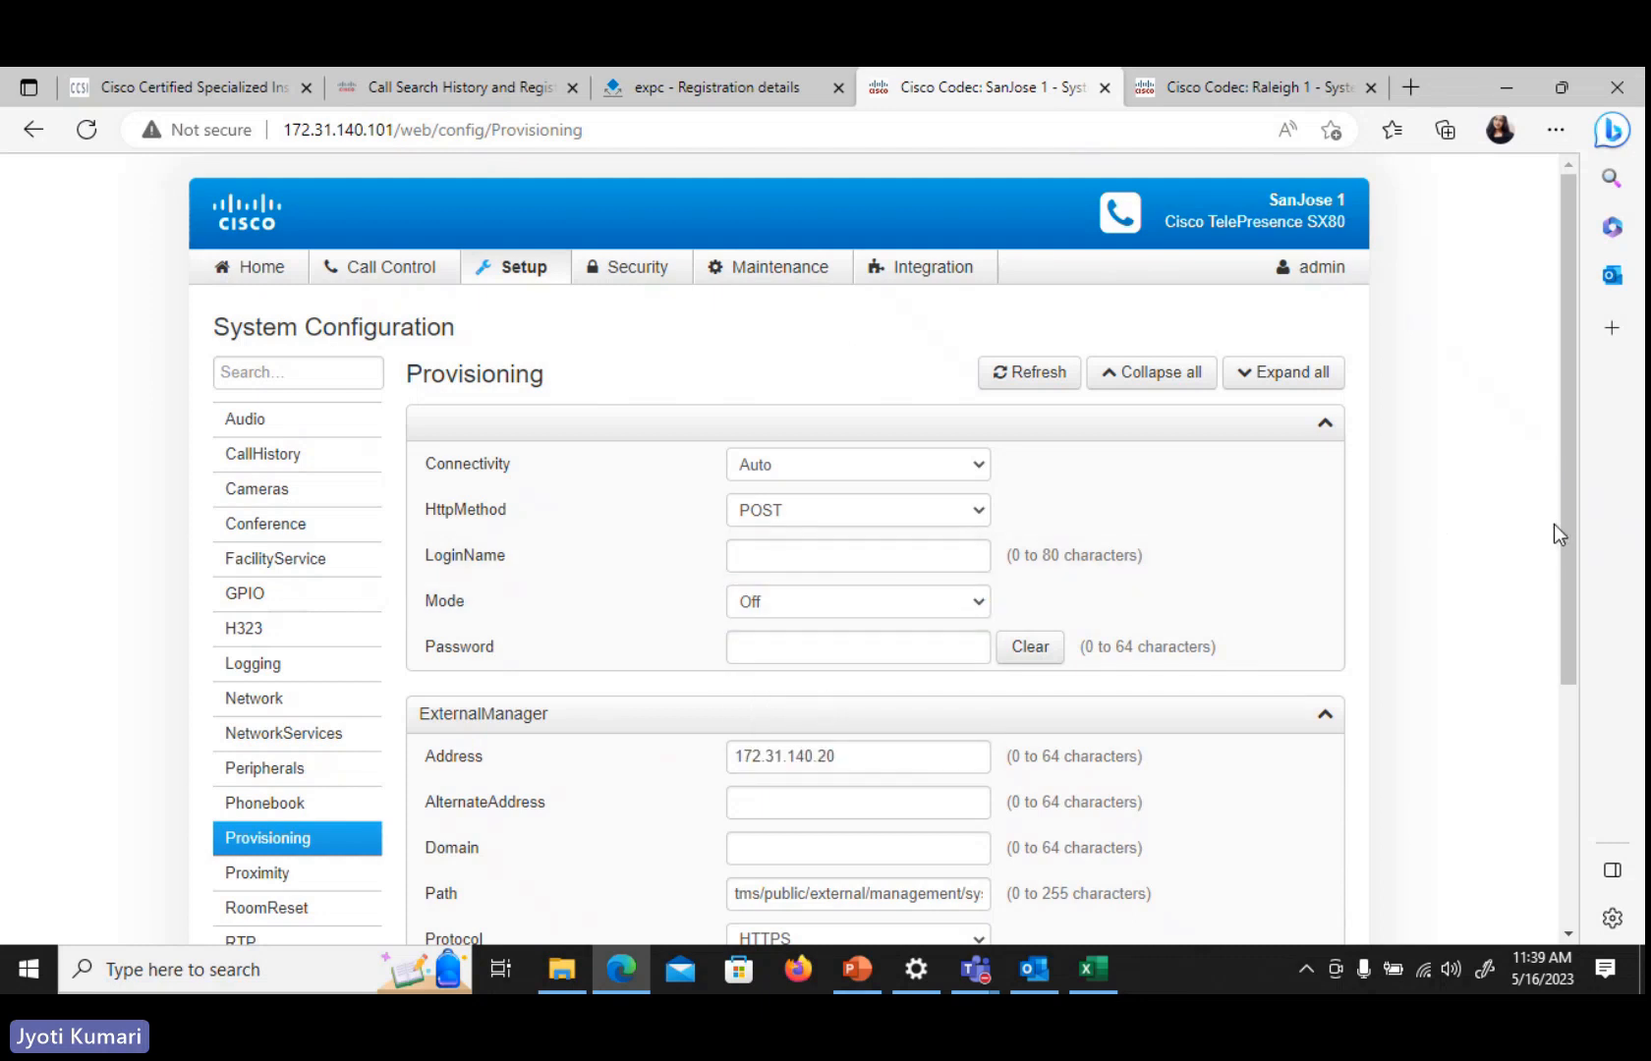
pyautogui.moveTo(1567, 528); pyautogui.dragTo(1588, 686)
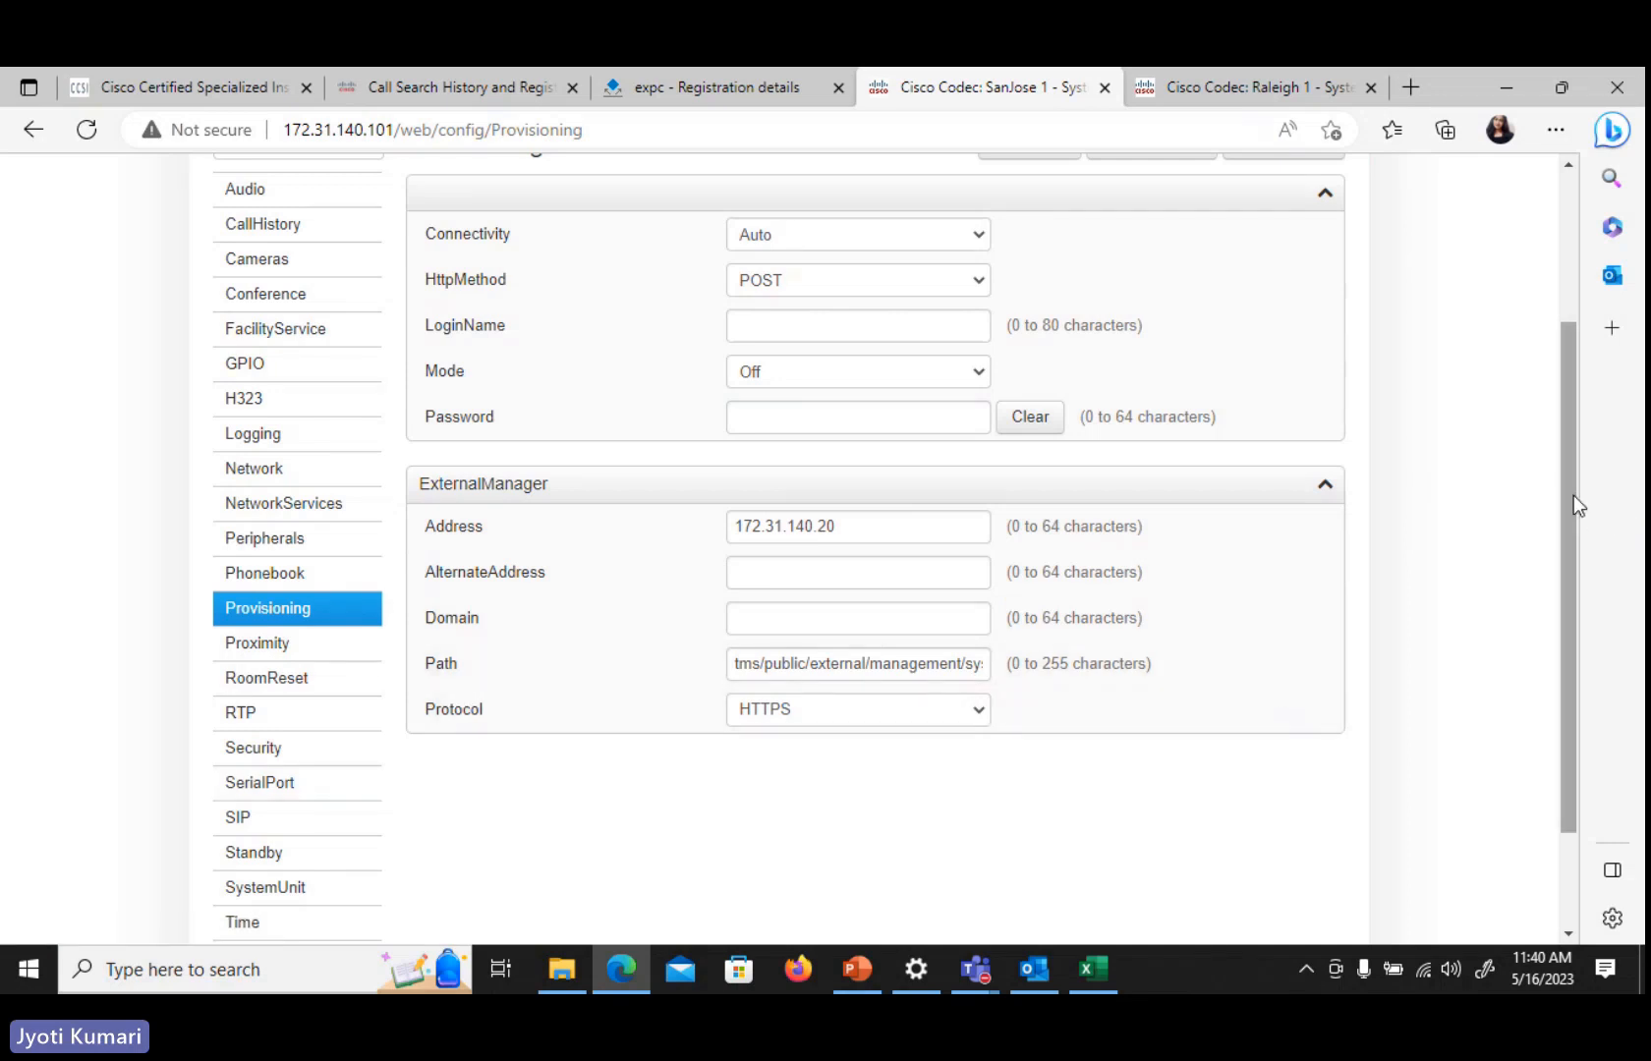
pyautogui.moveTo(1569, 486); pyautogui.dragTo(1568, 406)
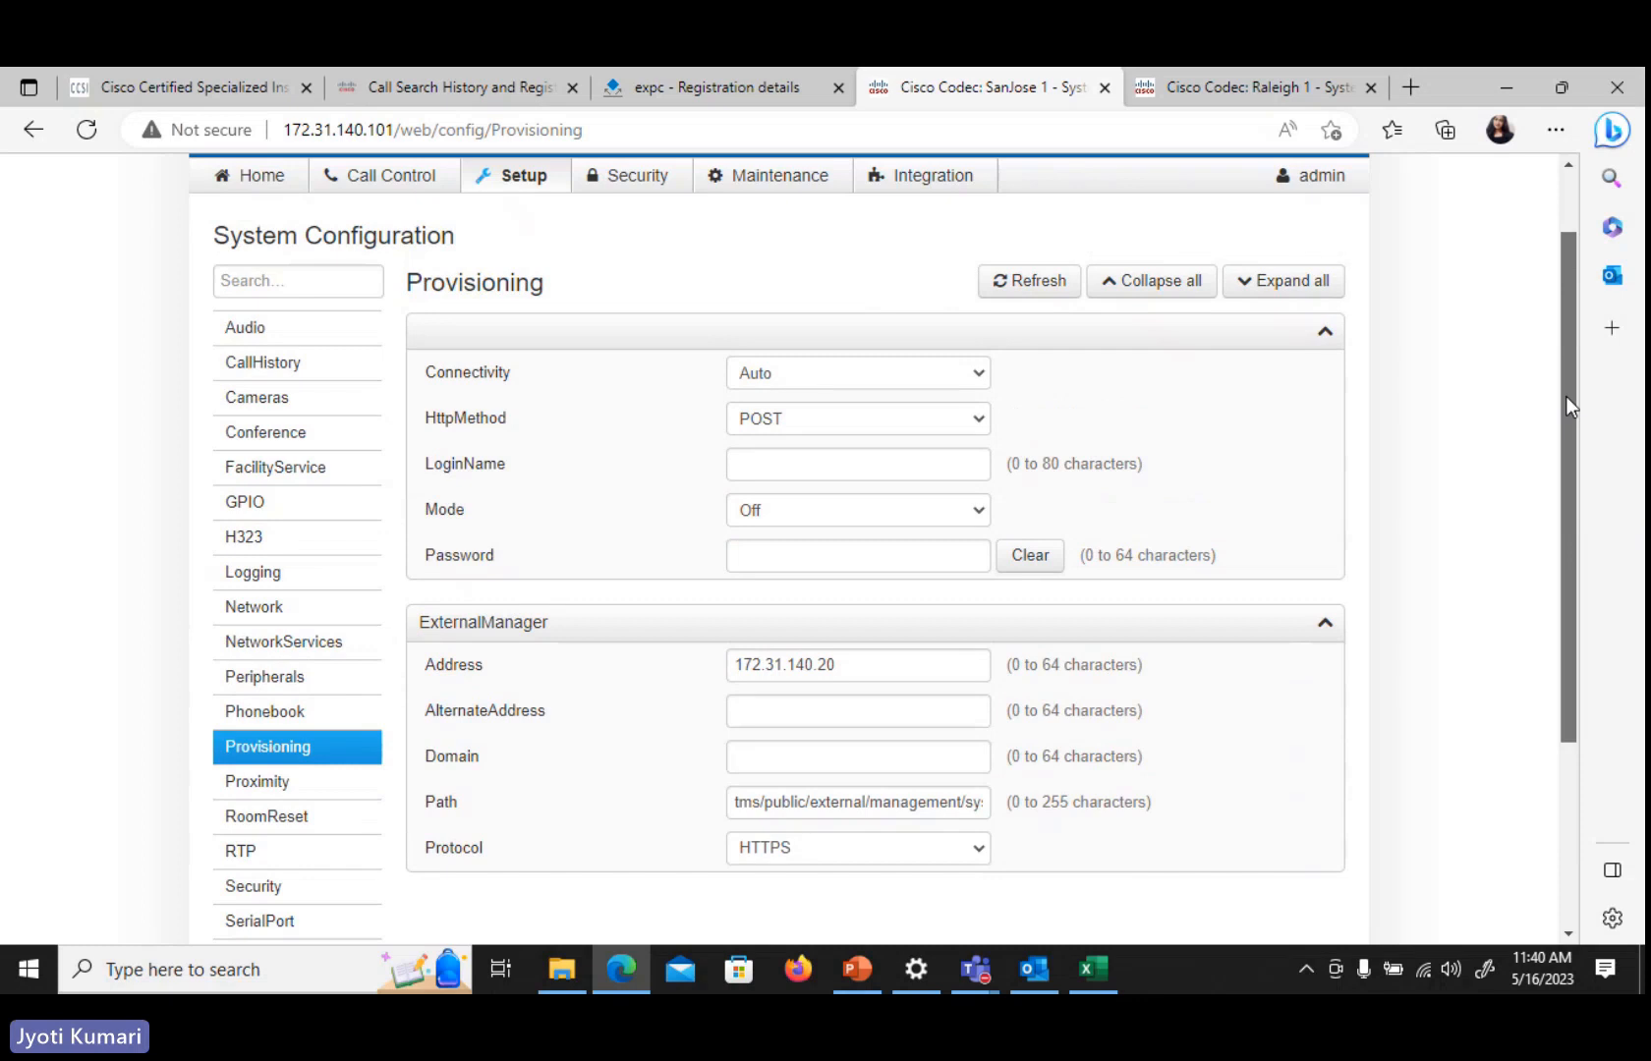
pyautogui.moveTo(1565, 396); pyautogui.dragTo(1577, 614)
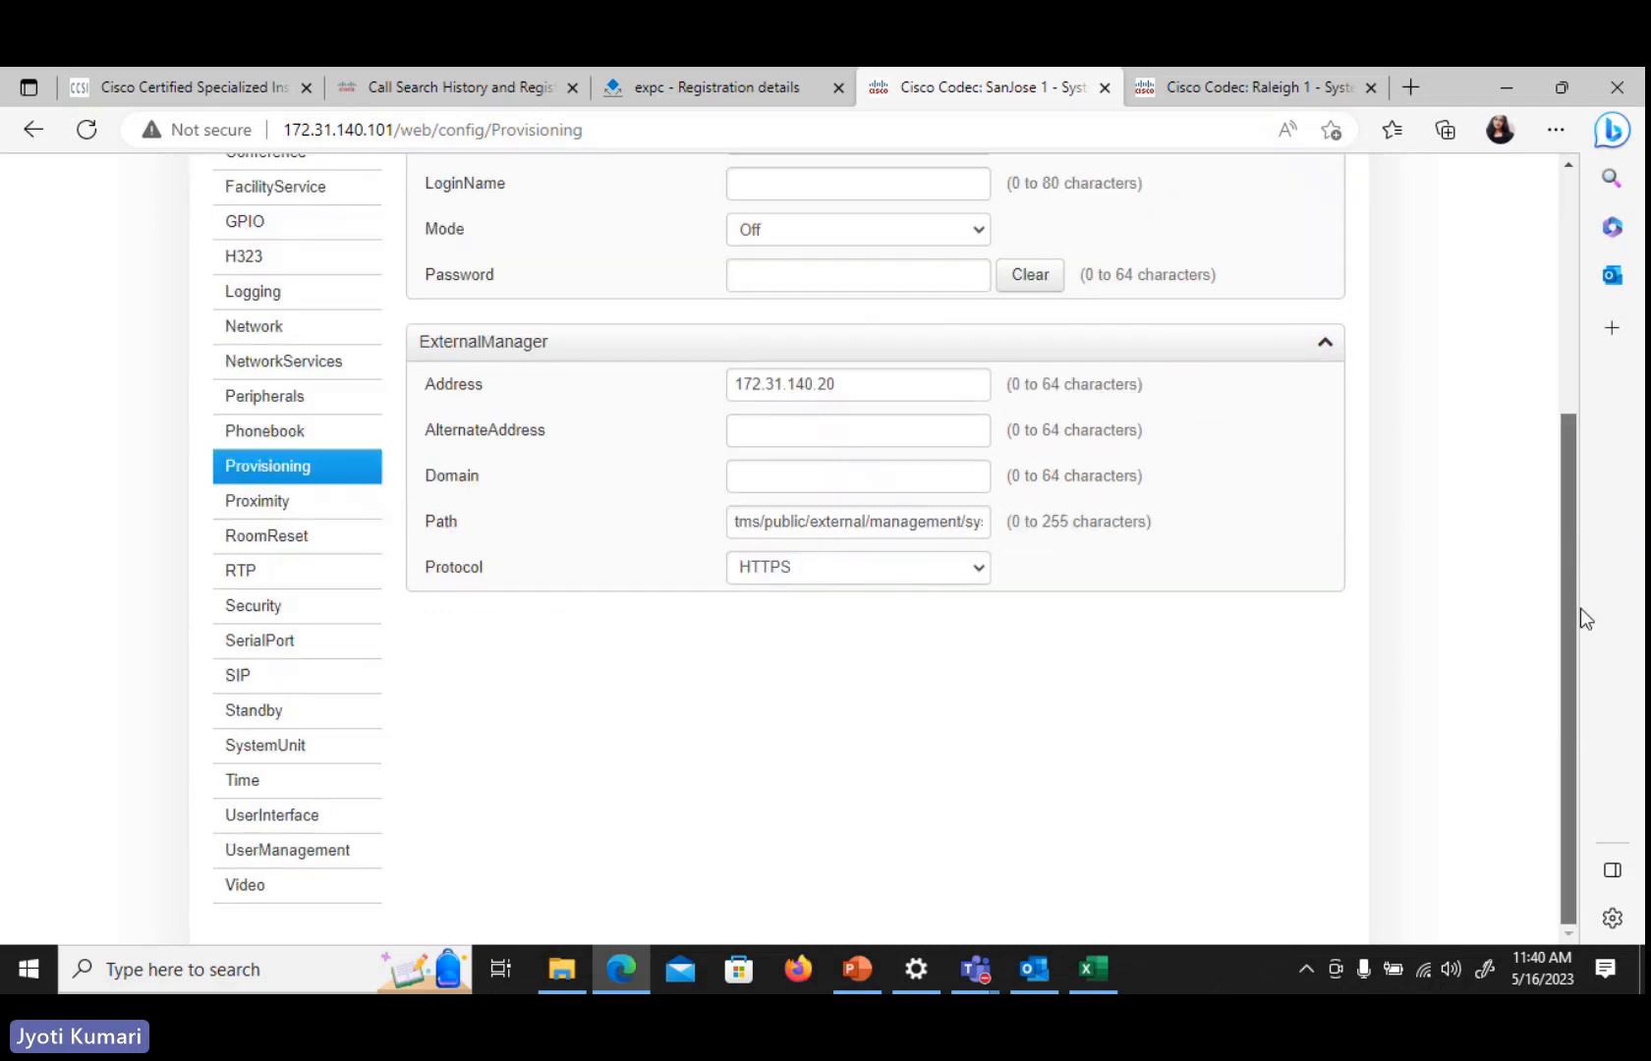
# Review the SanJose 1 codec's SIP configuration, including the Proxy 1 Address and URI
pyautogui.click(237, 676)
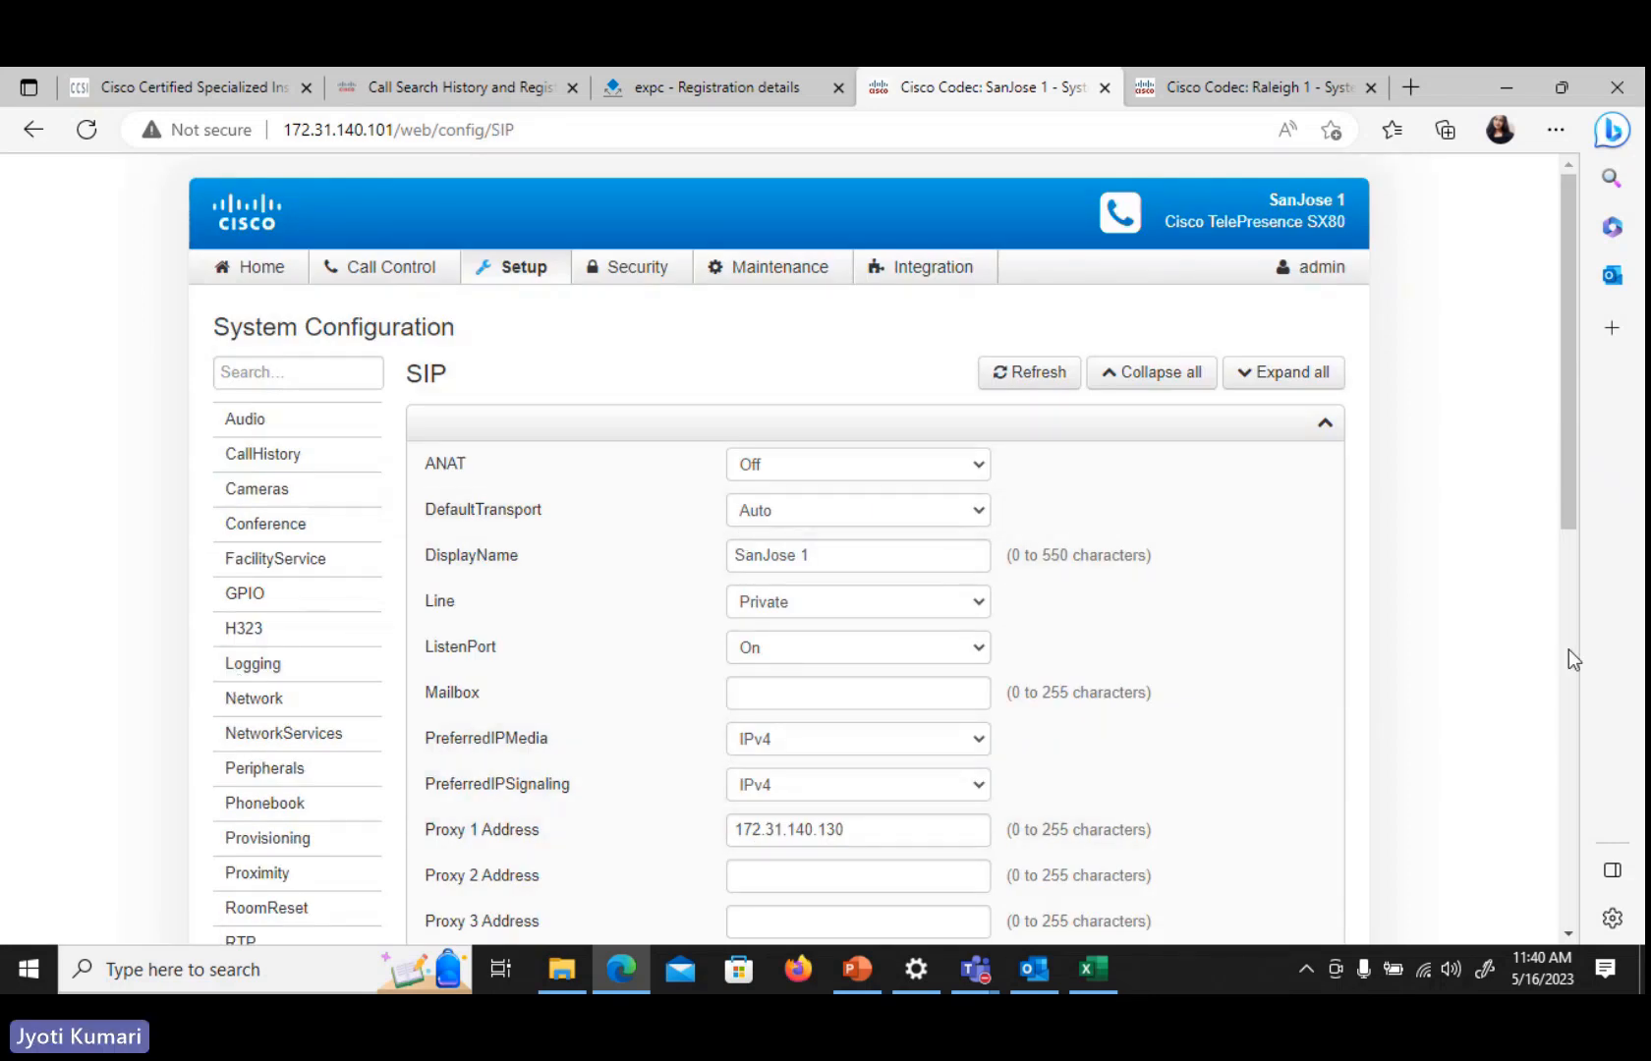
pyautogui.moveTo(1571, 507); pyautogui.dragTo(1584, 674)
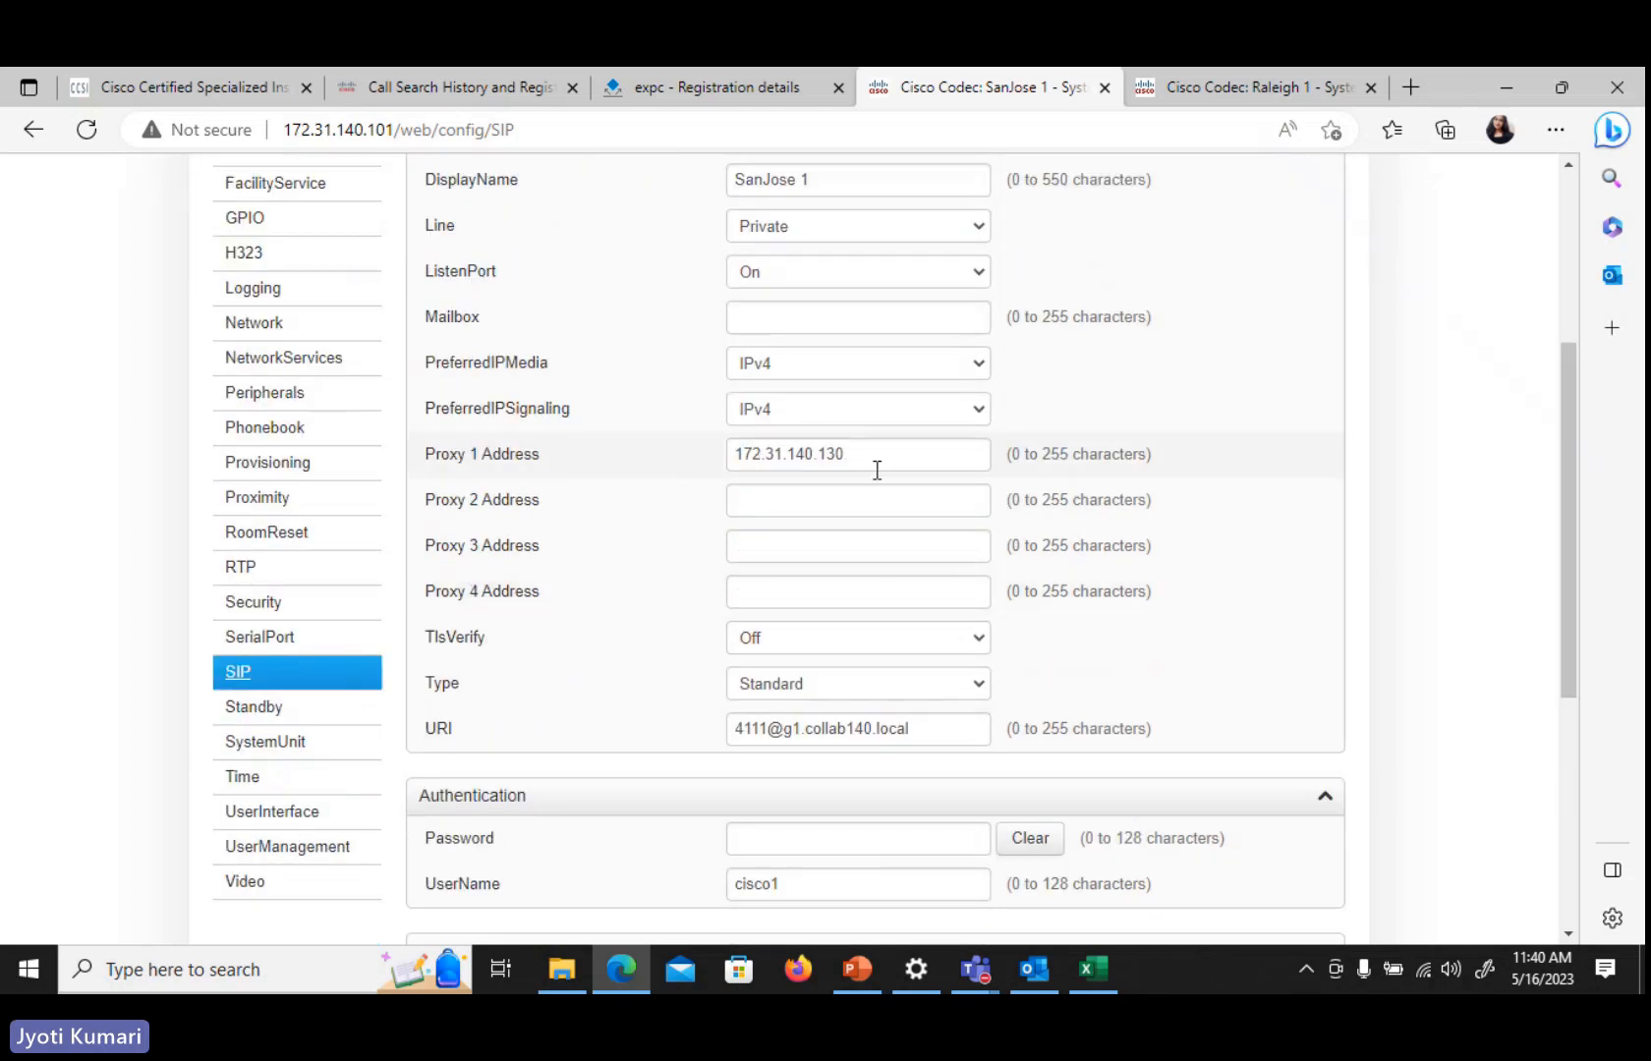
pyautogui.moveTo(854, 452); pyautogui.dragTo(740, 454)
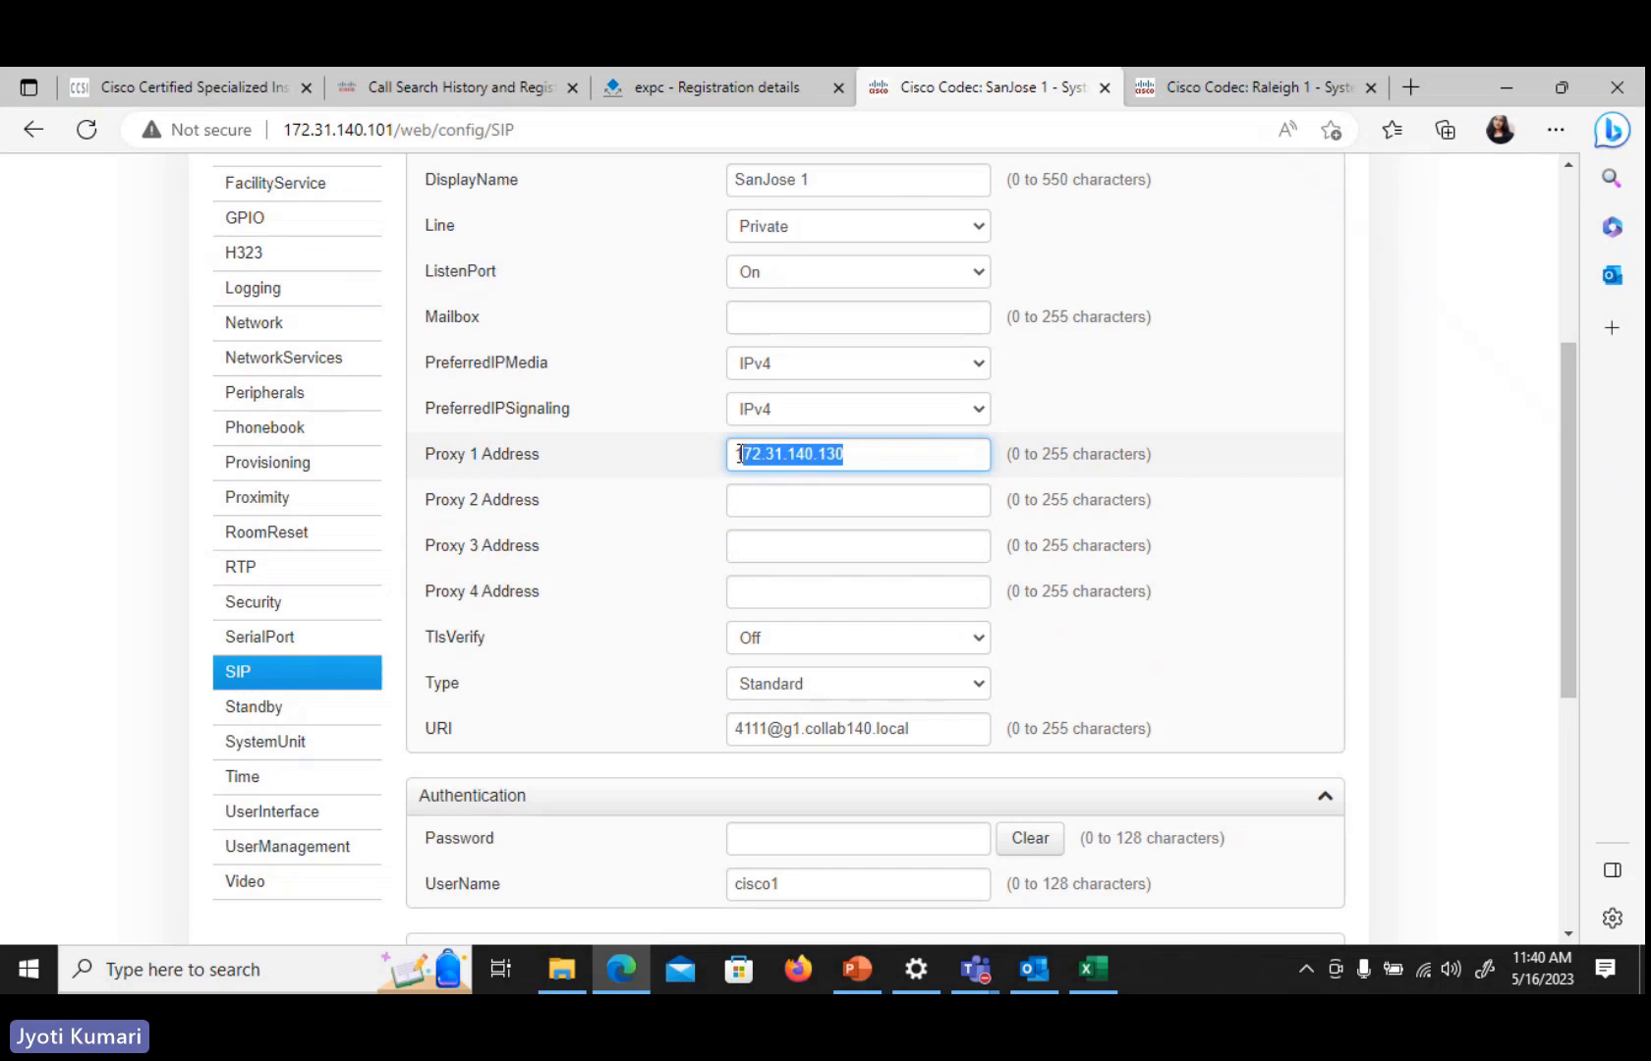
pyautogui.click(1039, 649)
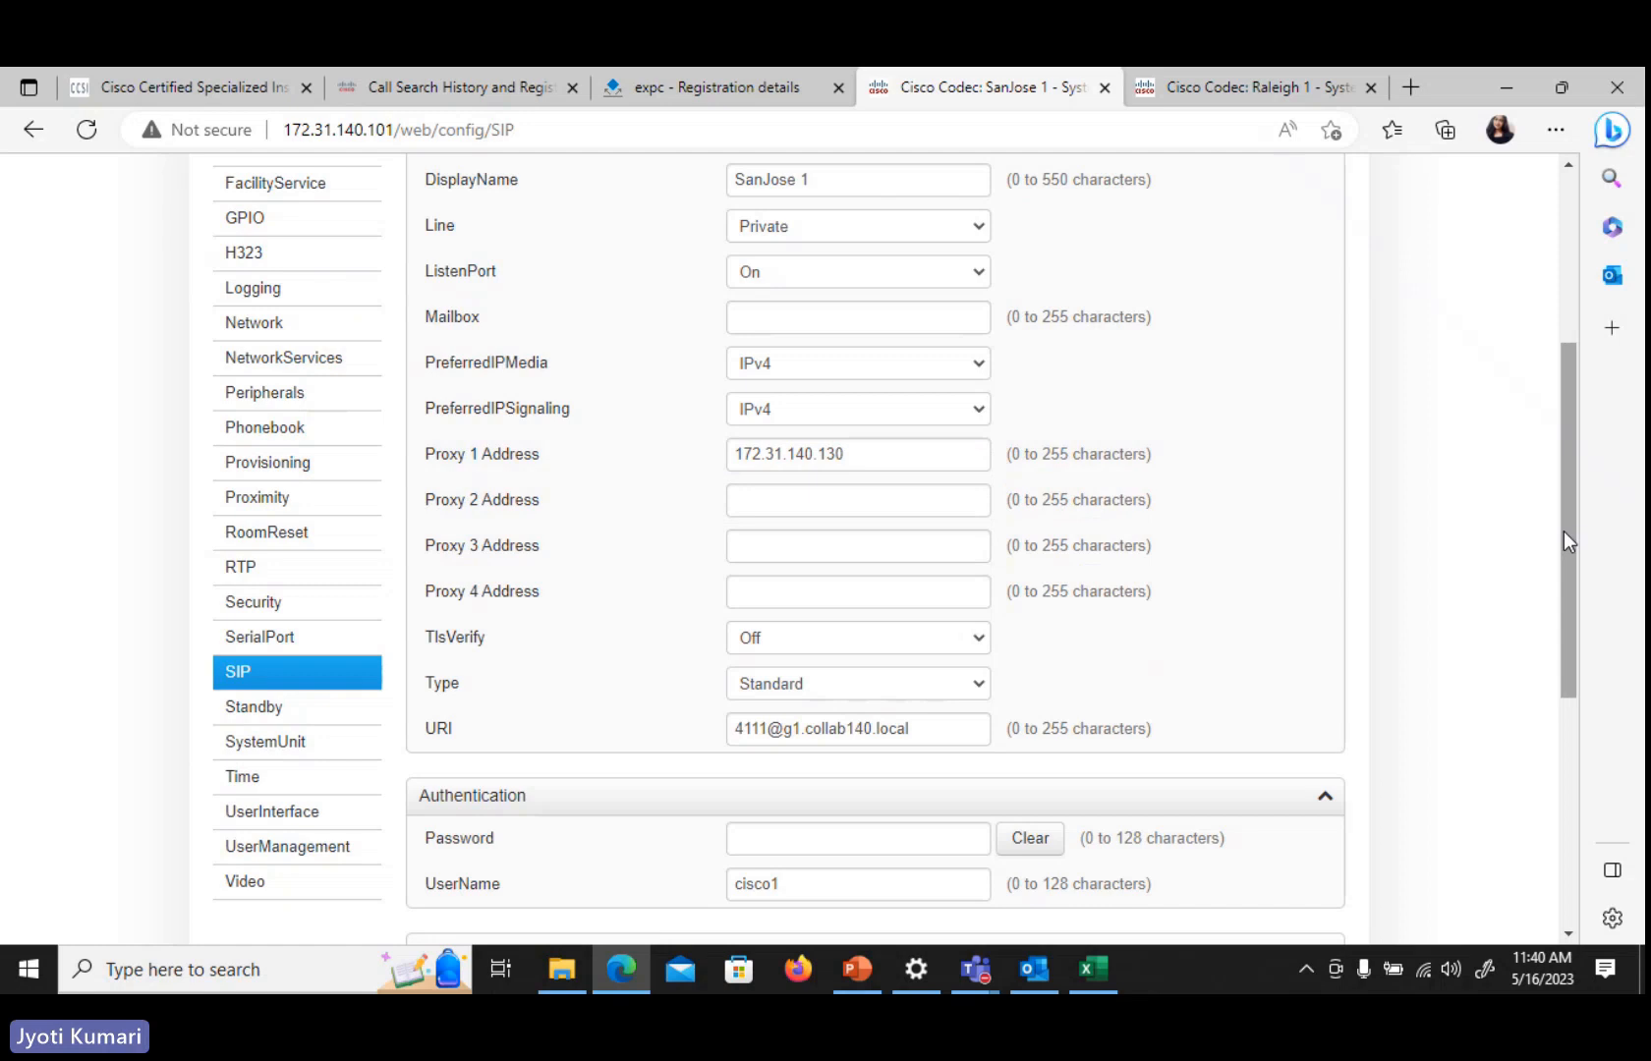
pyautogui.moveTo(1568, 540); pyautogui.dragTo(1598, 645)
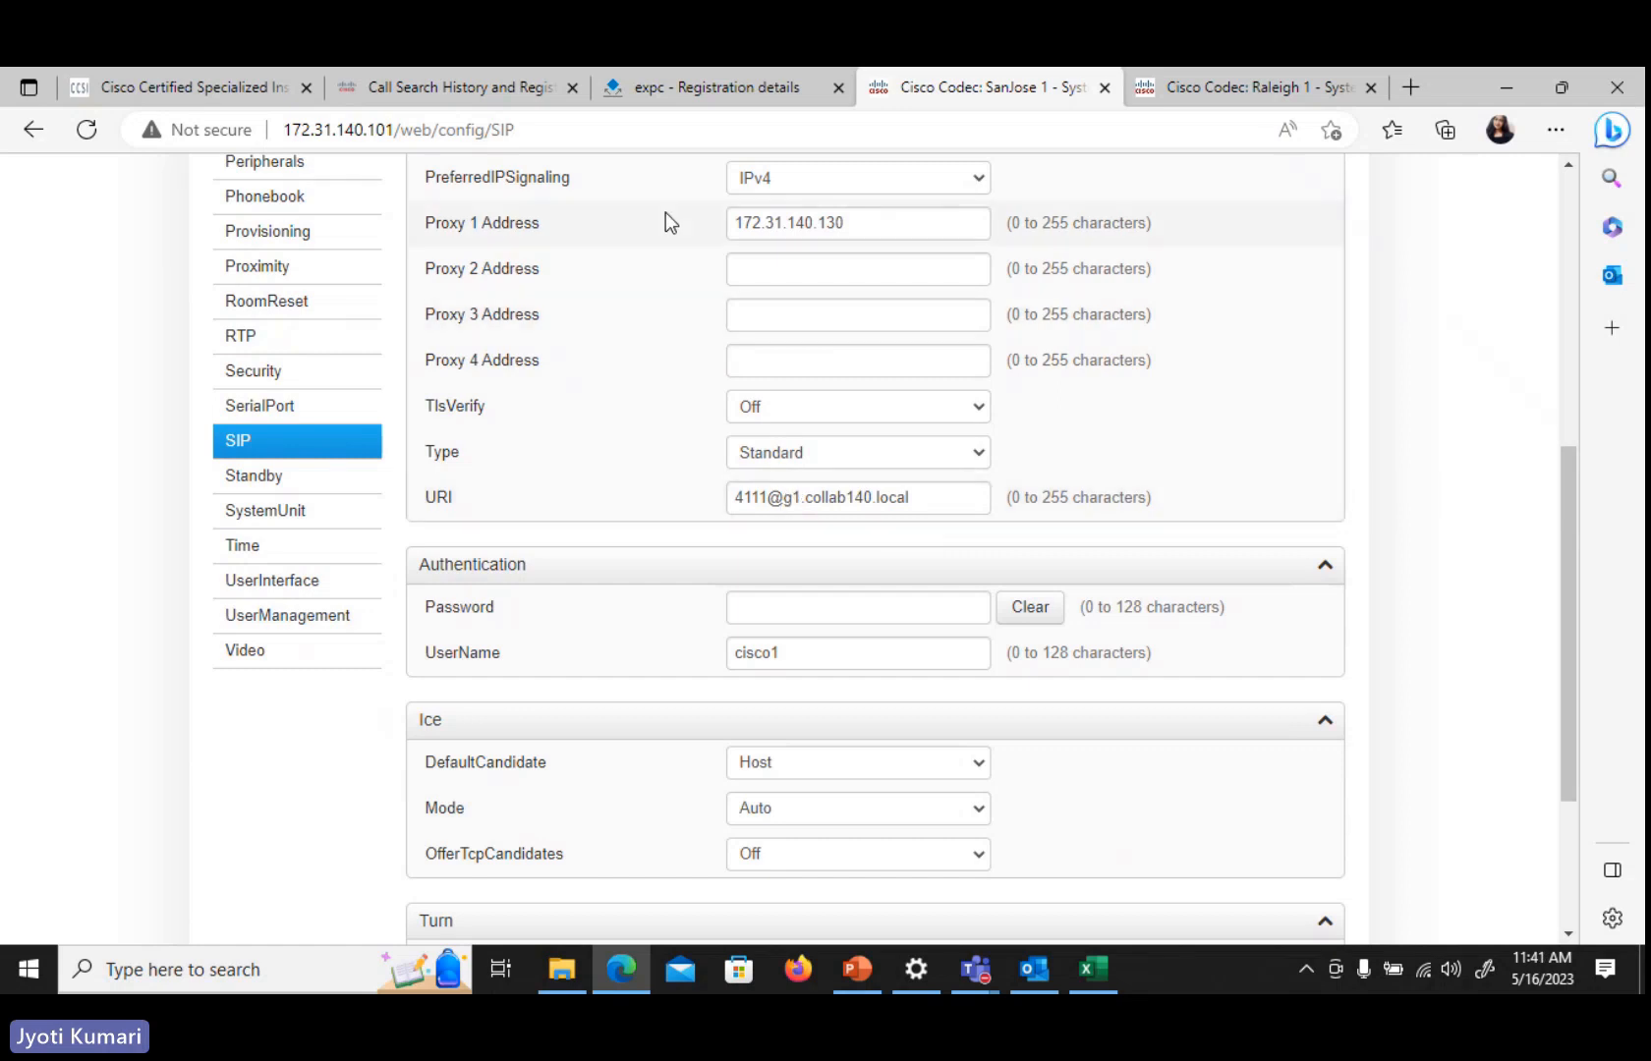
# On the Expressway-C, open the Domains configuration page
pyautogui.click(736, 86)
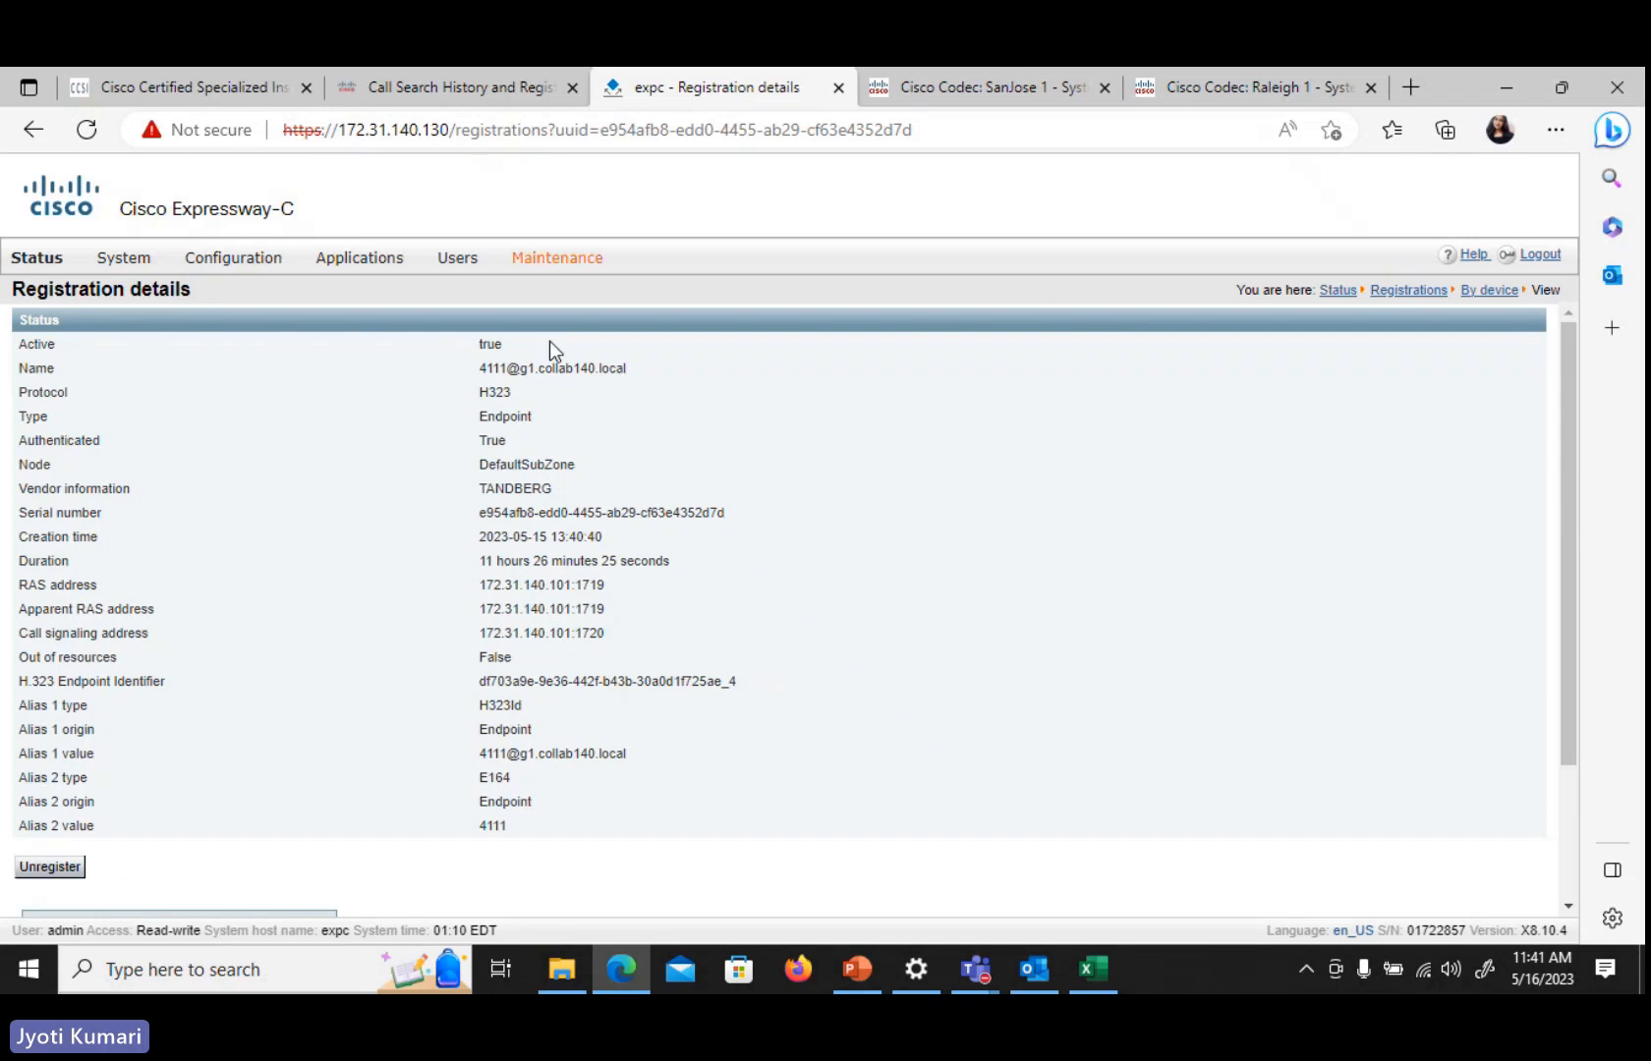
pyautogui.moveTo(248, 264)
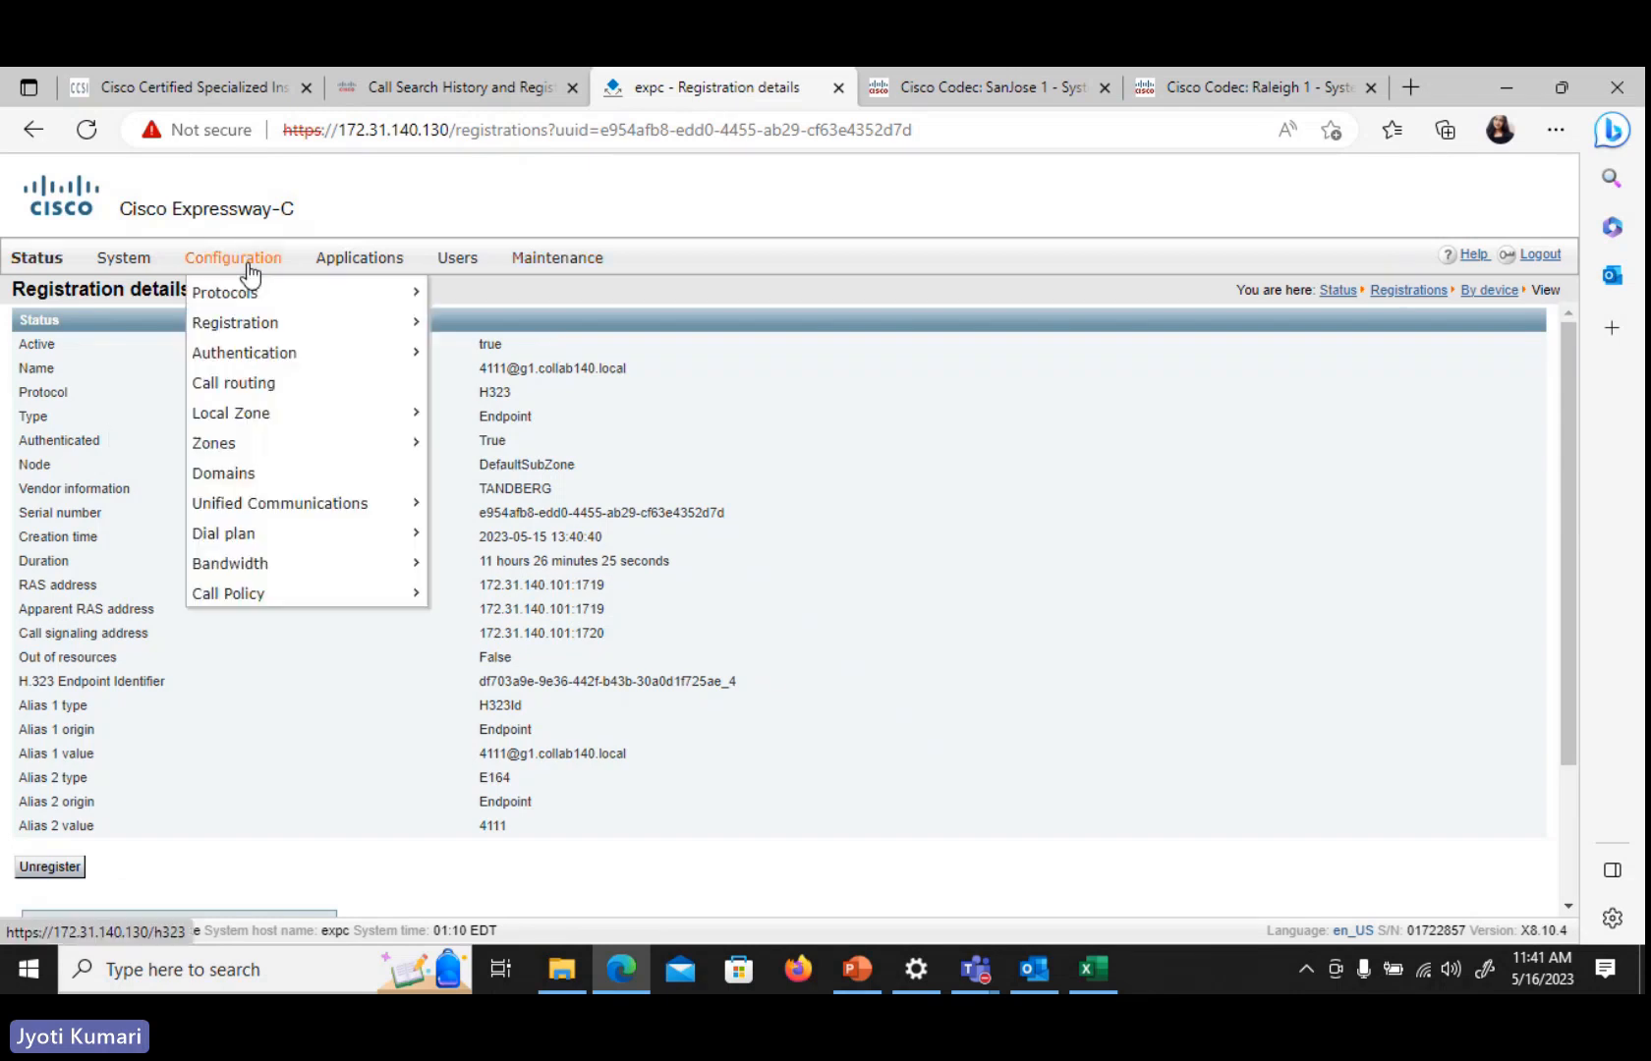
pyautogui.click(258, 476)
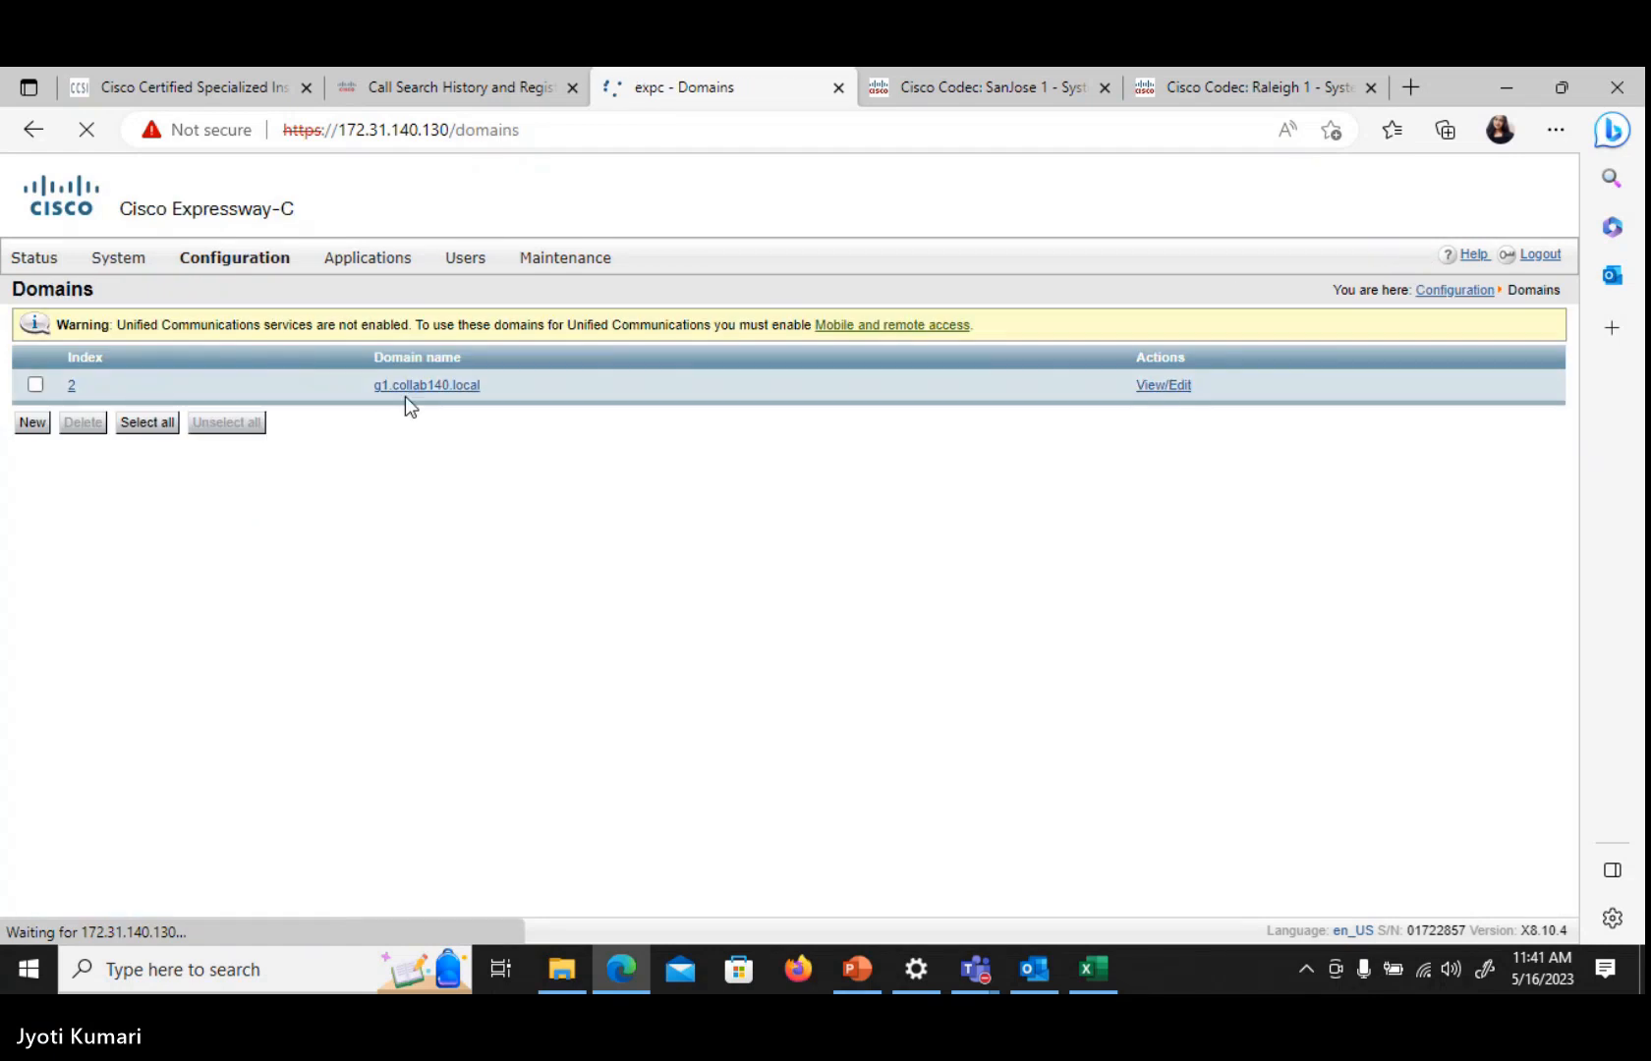
# Return to the SanJose 1 codec and check its home page system information for H323 and SIP status
pyautogui.click(963, 88)
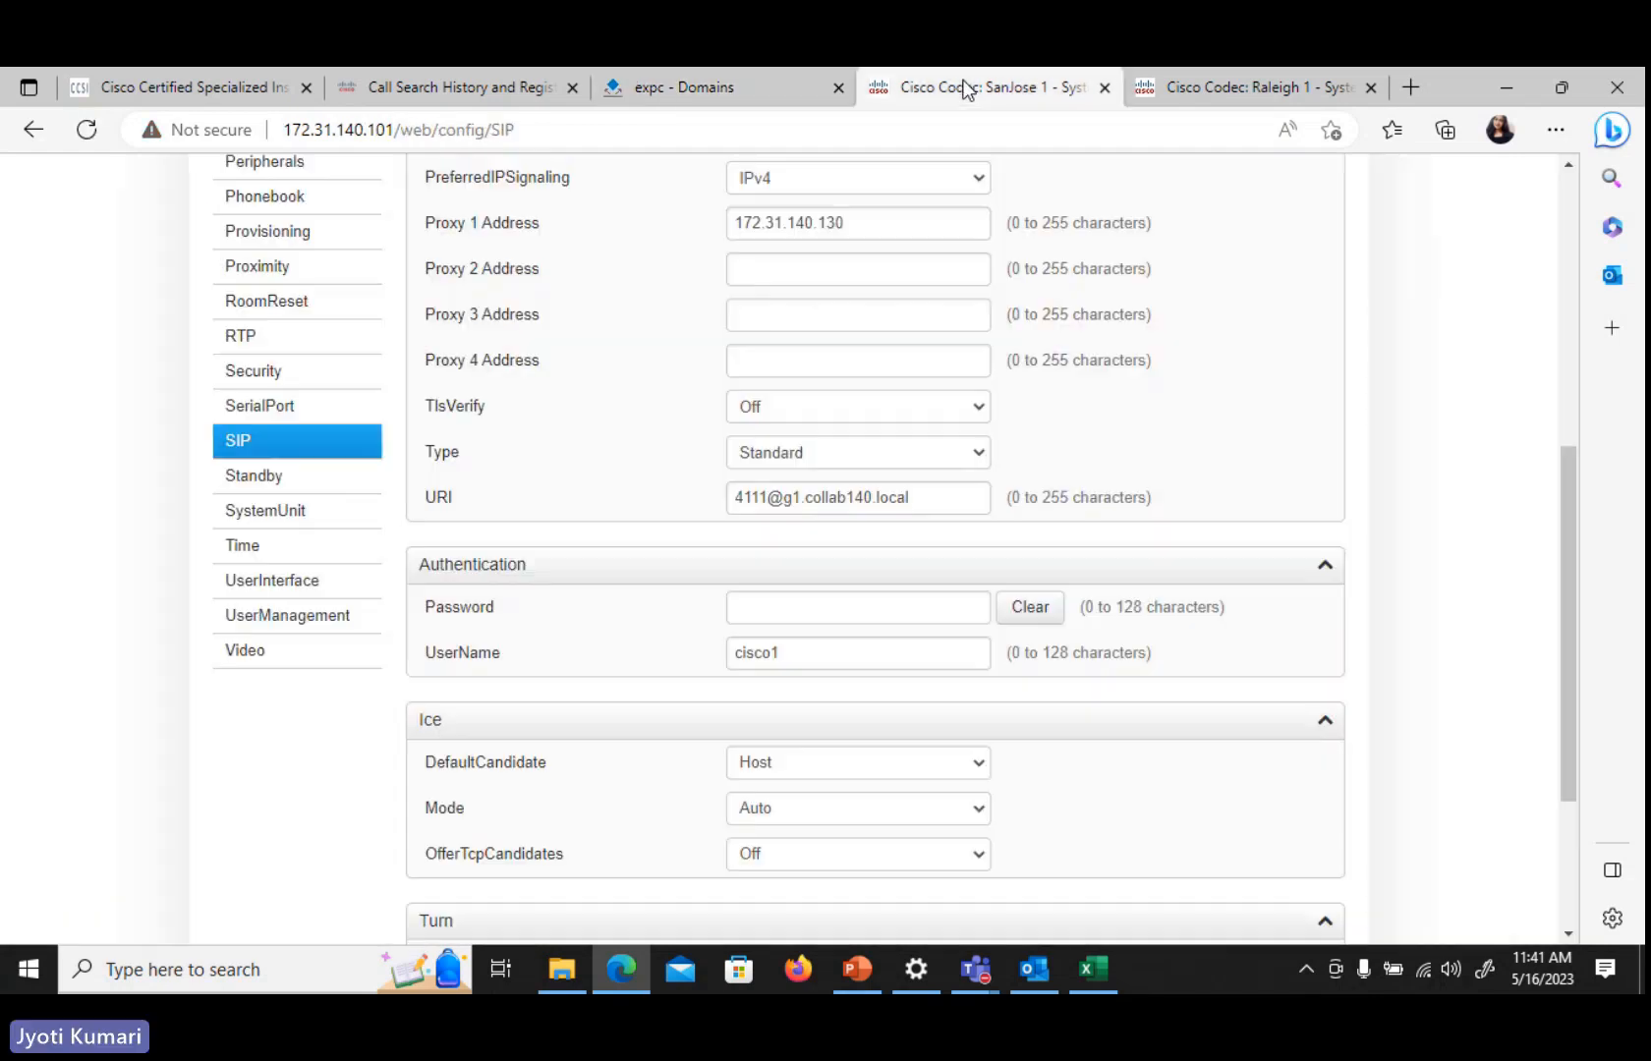
pyautogui.click(688, 93)
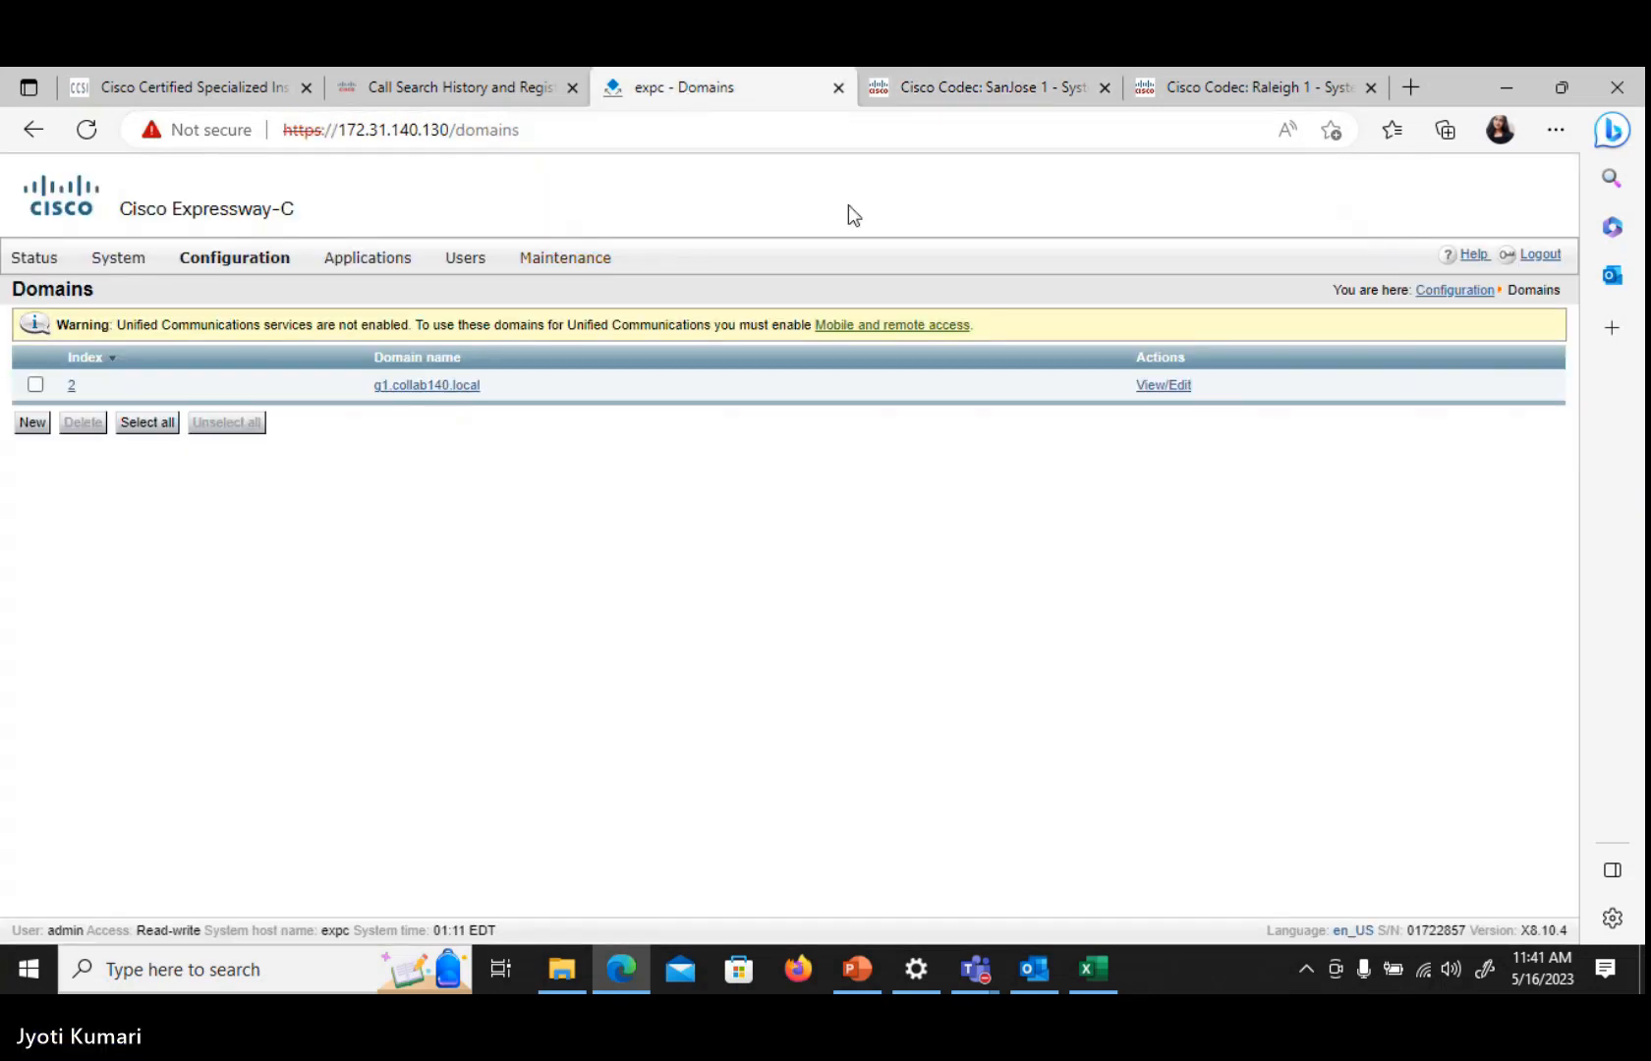
pyautogui.click(966, 89)
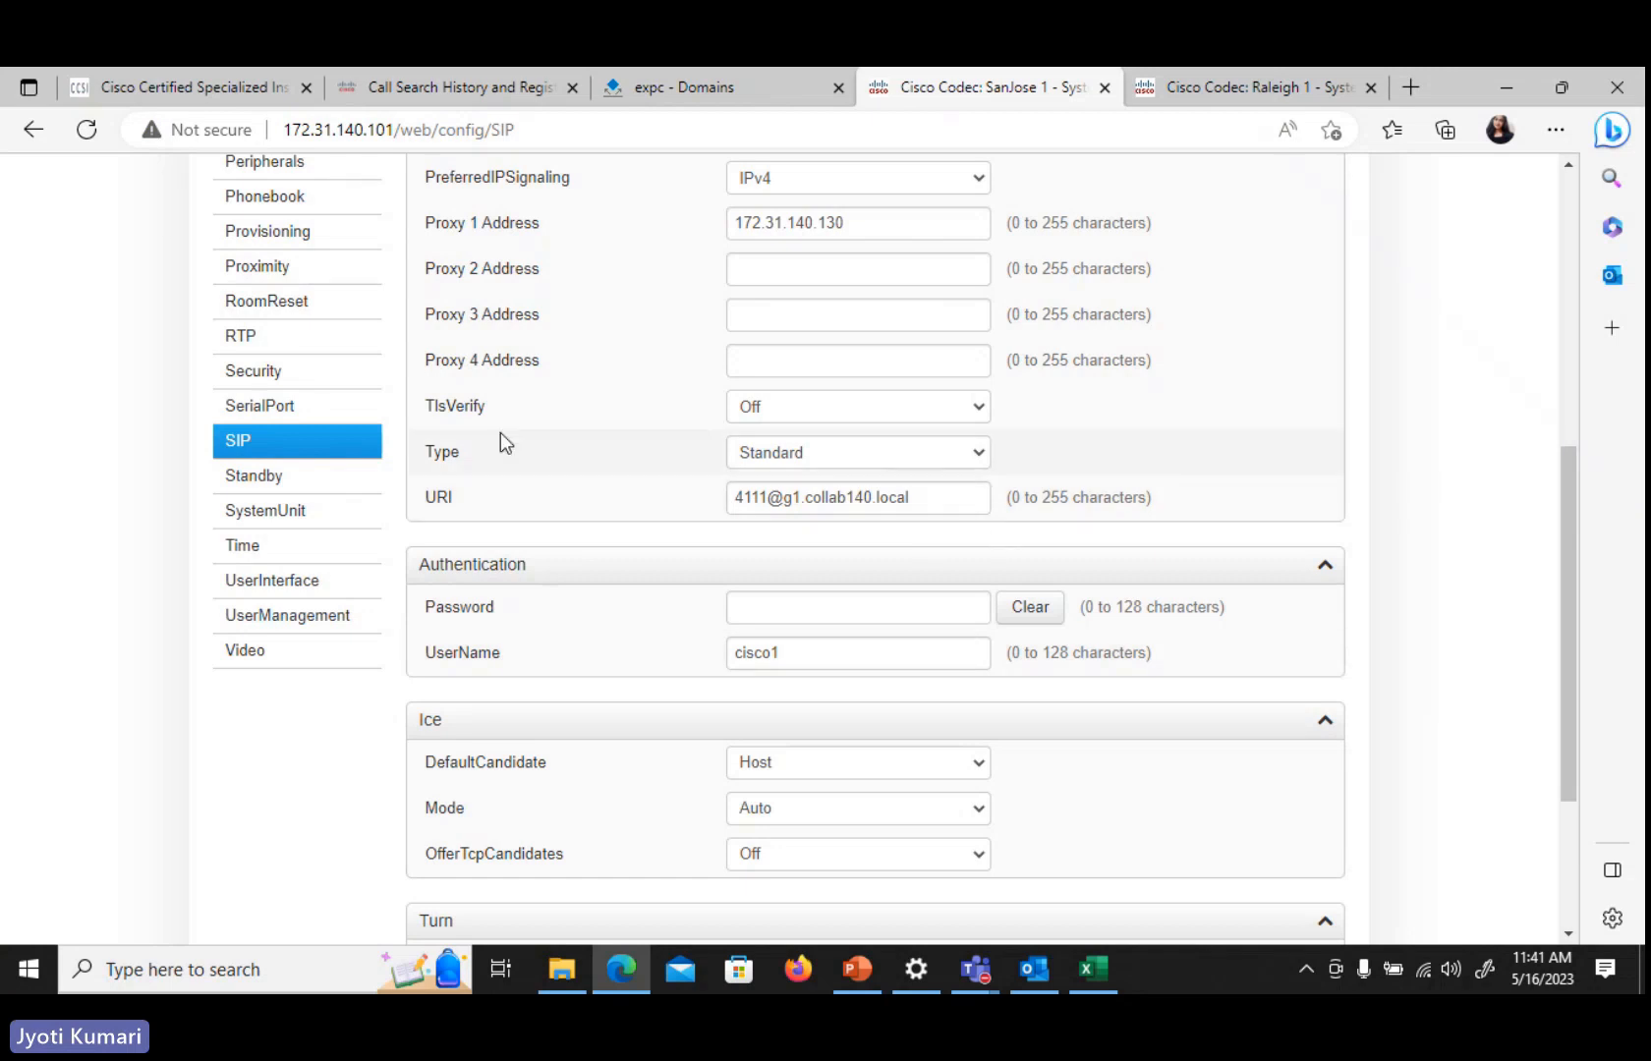
pyautogui.moveTo(1569, 701); pyautogui.dragTo(1552, 296)
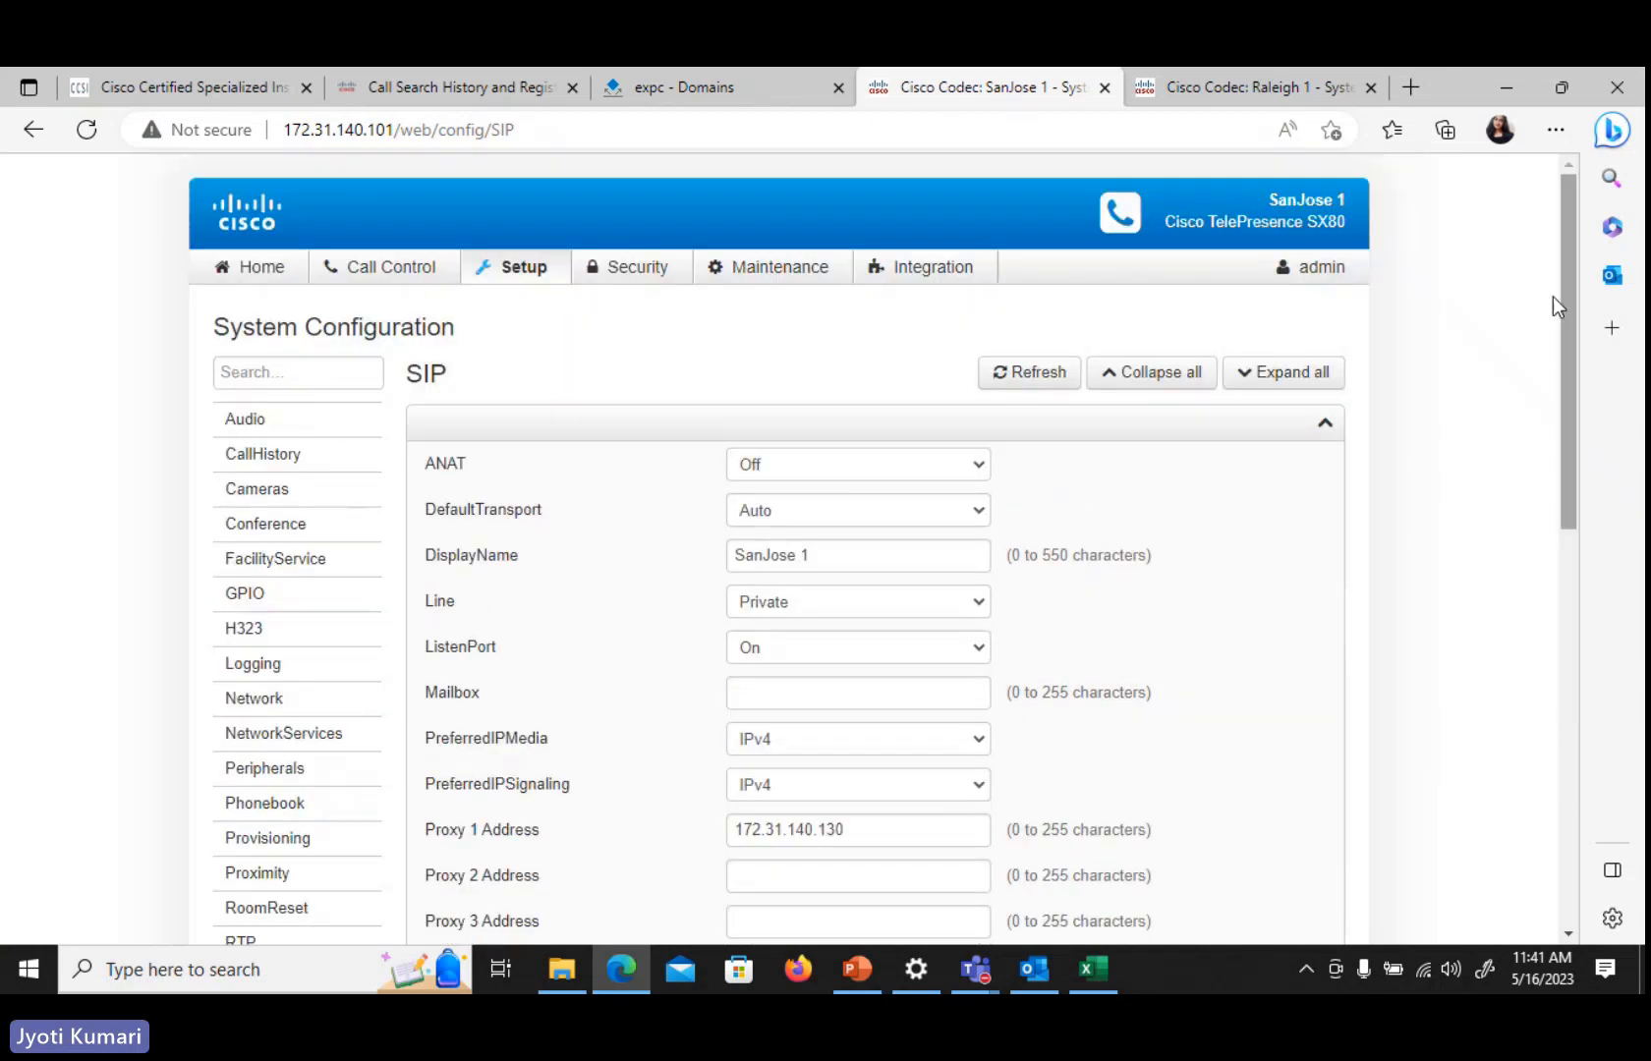
pyautogui.click(238, 271)
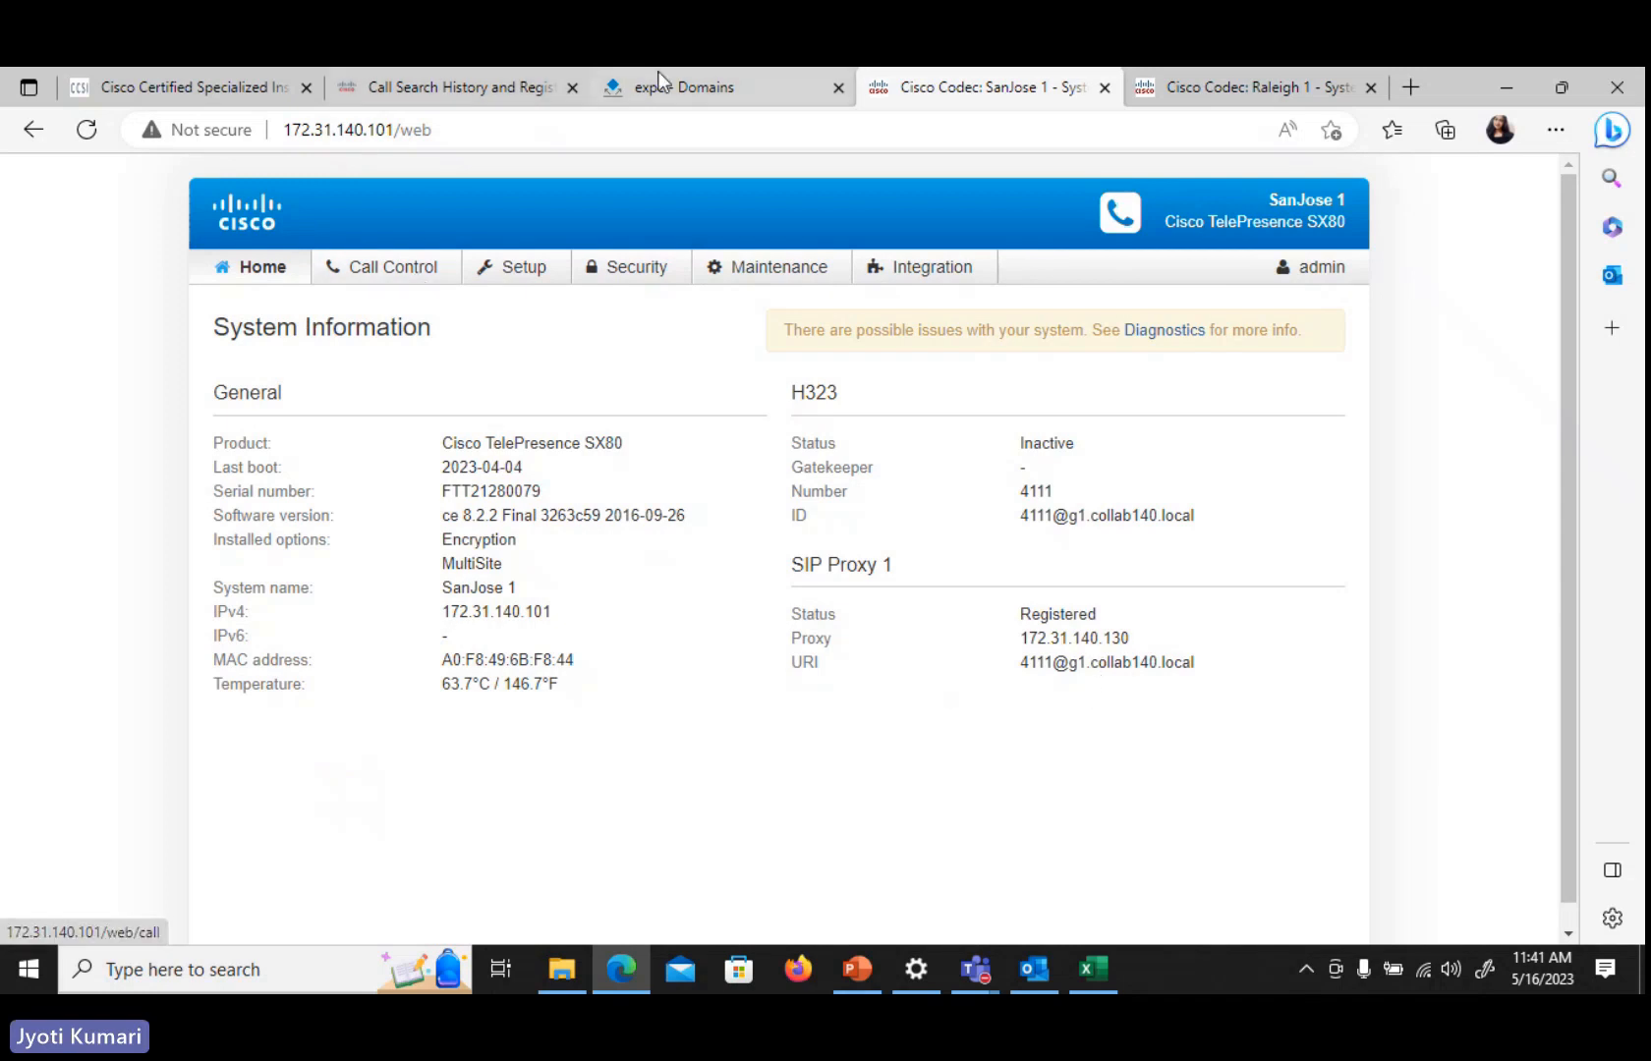
# On the Expressway-C, view the registrations by device
pyautogui.click(687, 86)
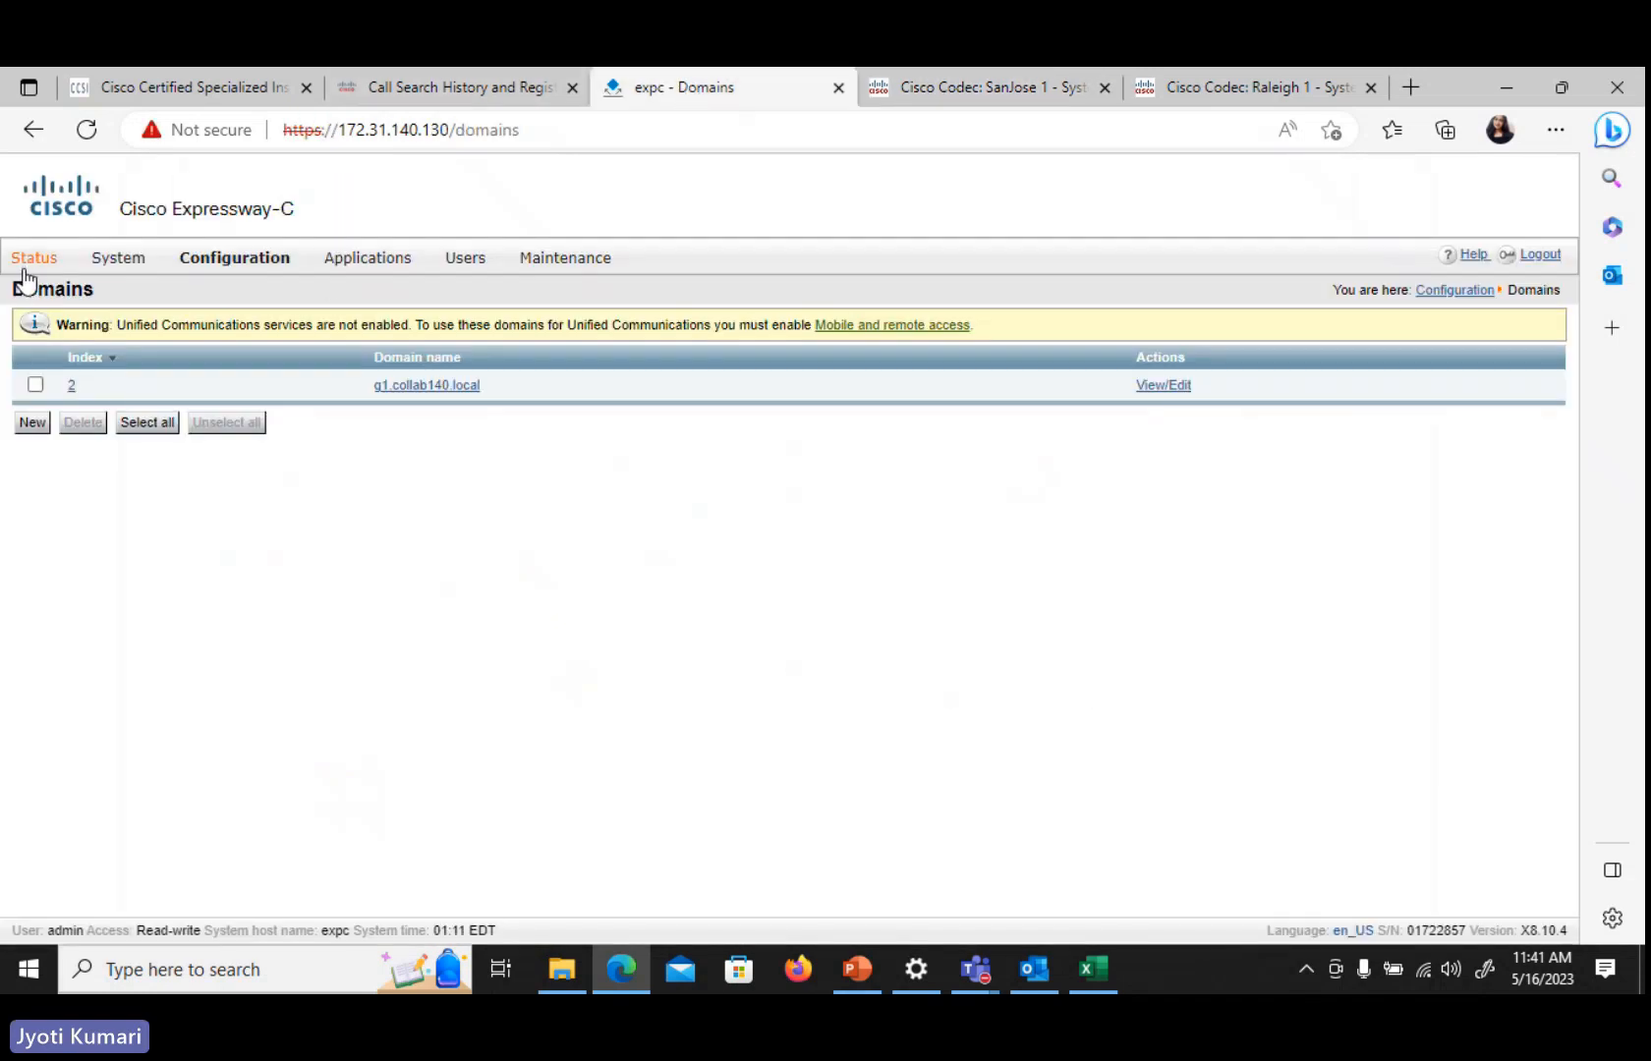
pyautogui.moveTo(29, 262)
pyautogui.moveTo(110, 381)
pyautogui.click(267, 386)
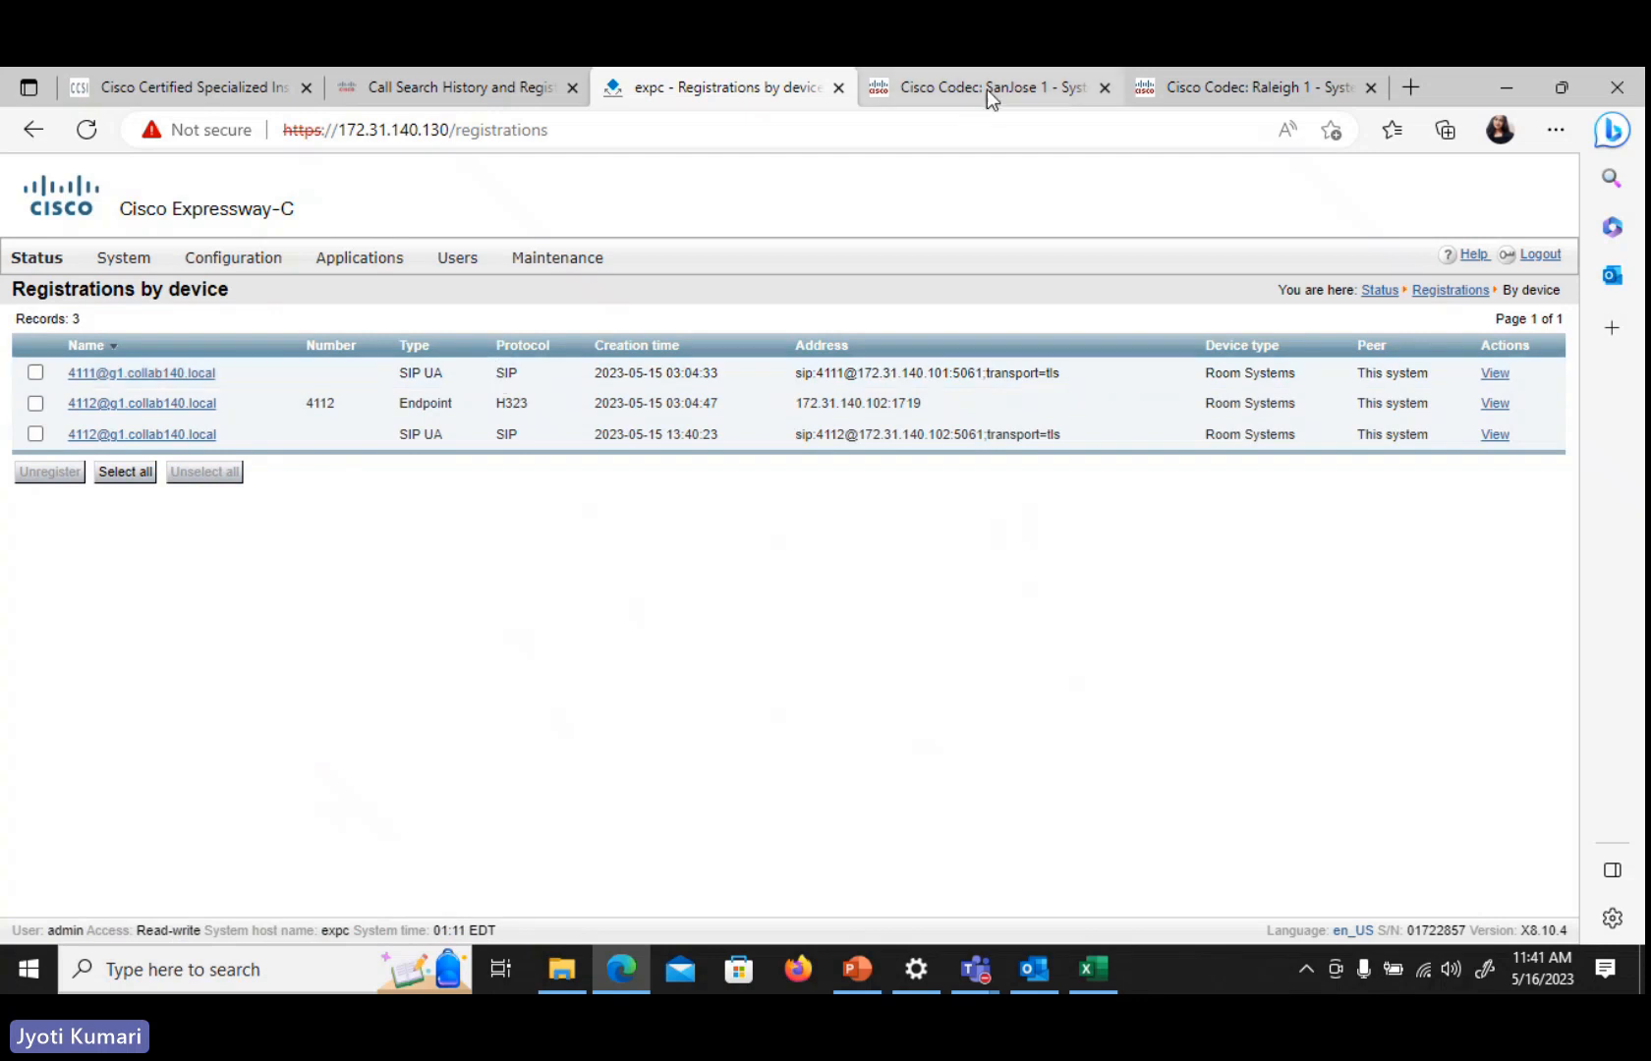
# On the Raleigh 1 codec, set NetworkServices SIP Mode to Off and save
pyautogui.click(1245, 96)
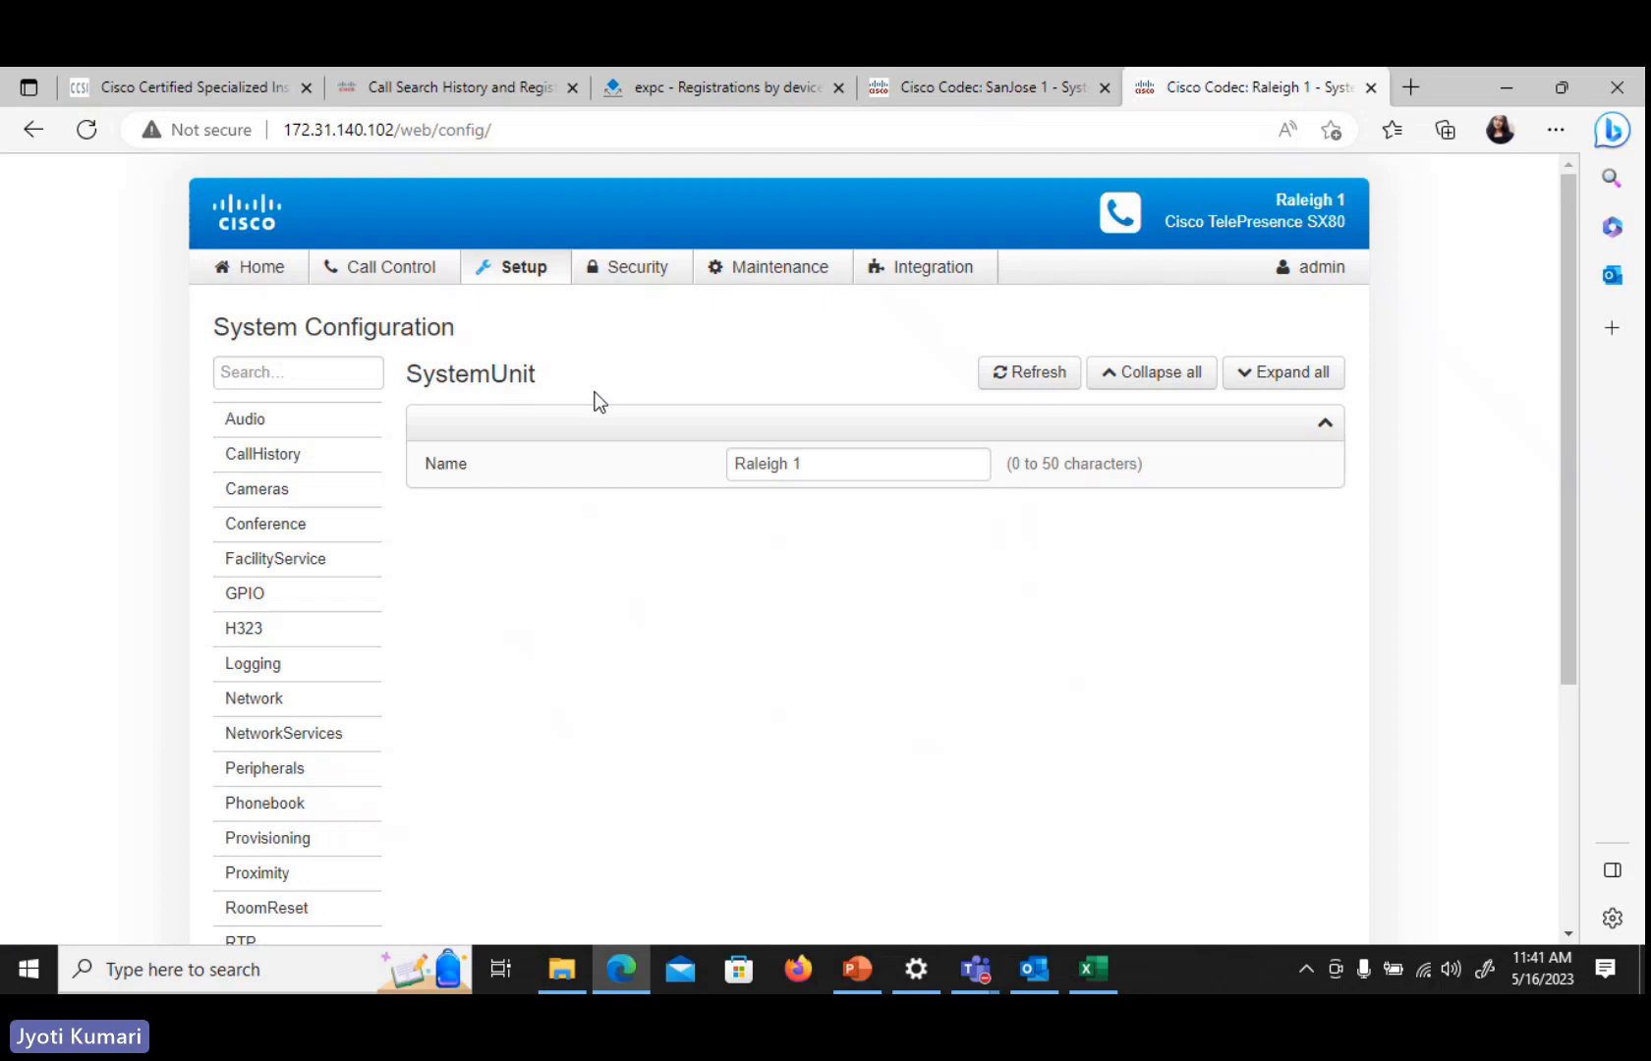
pyautogui.click(516, 267)
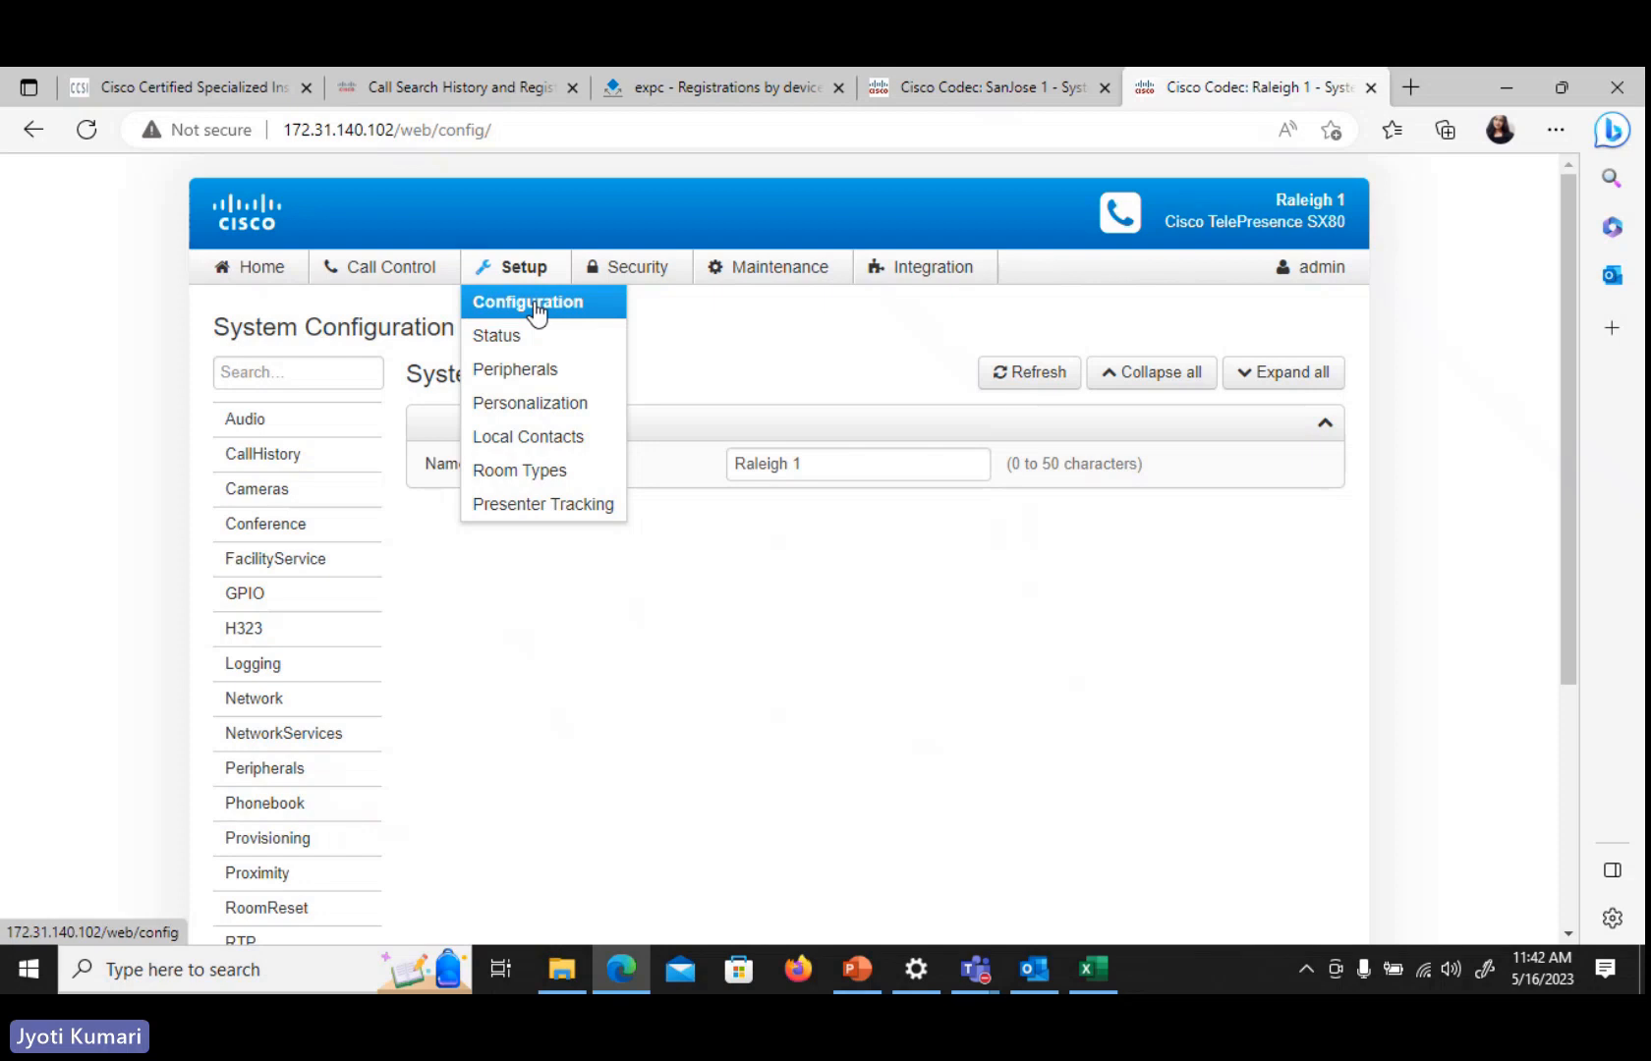
pyautogui.click(535, 311)
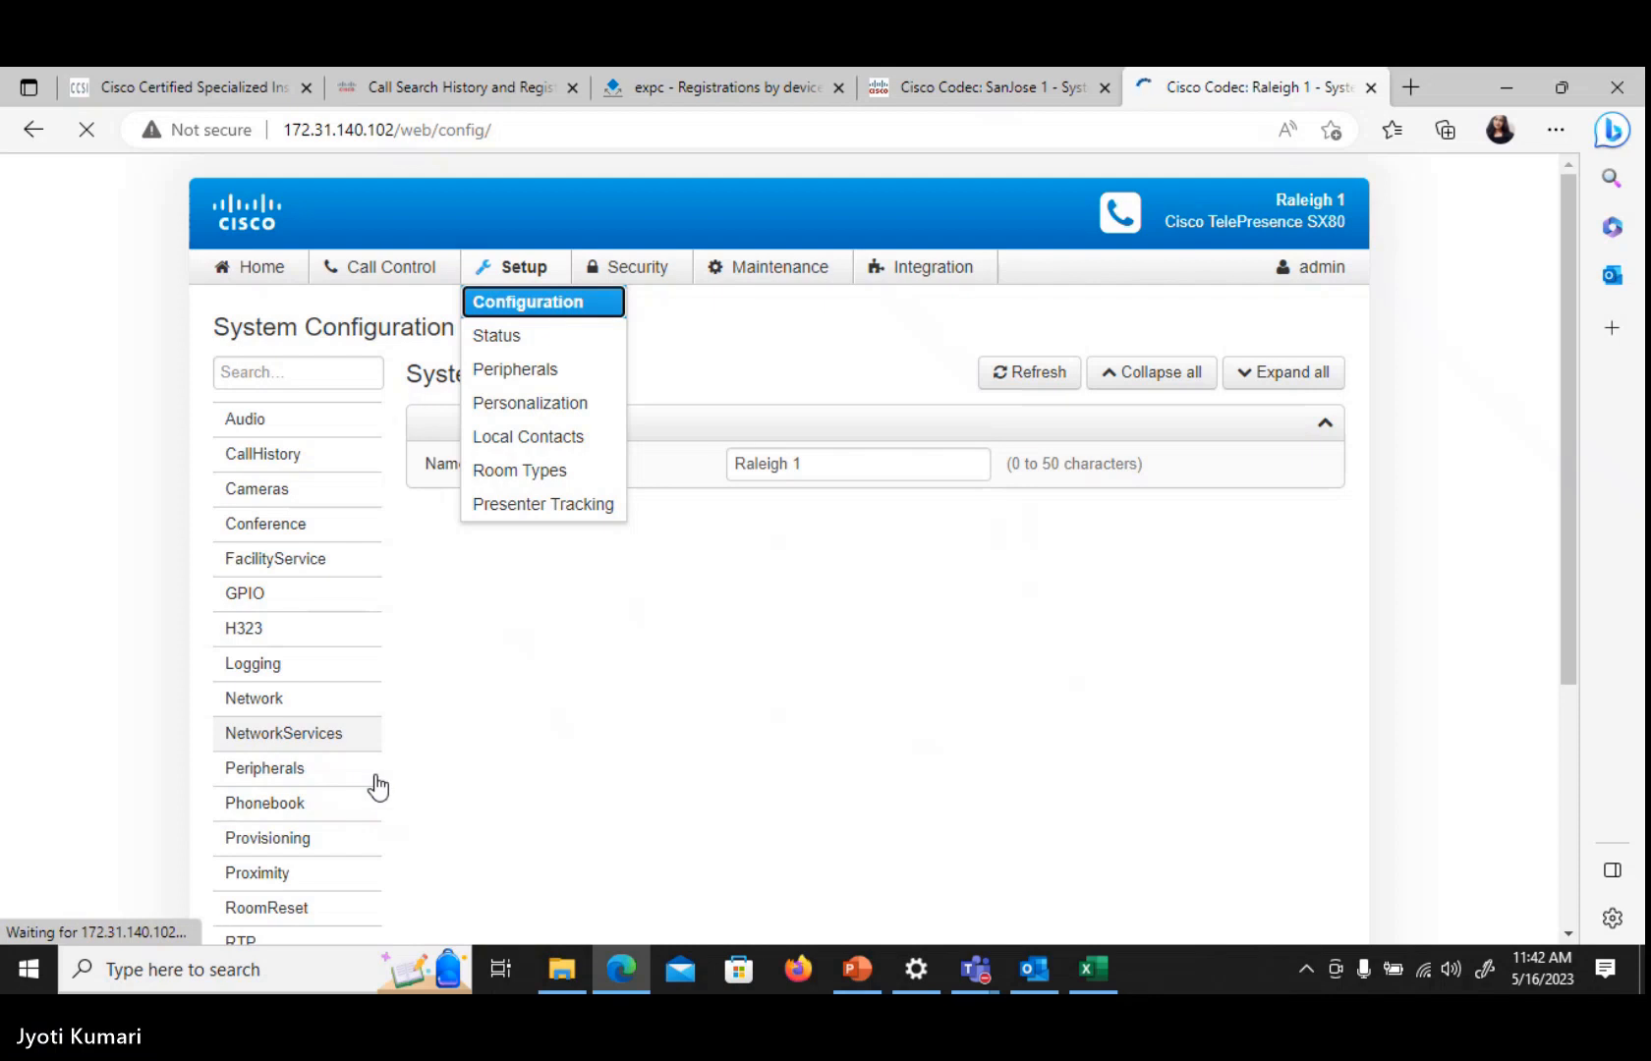
pyautogui.click(286, 738)
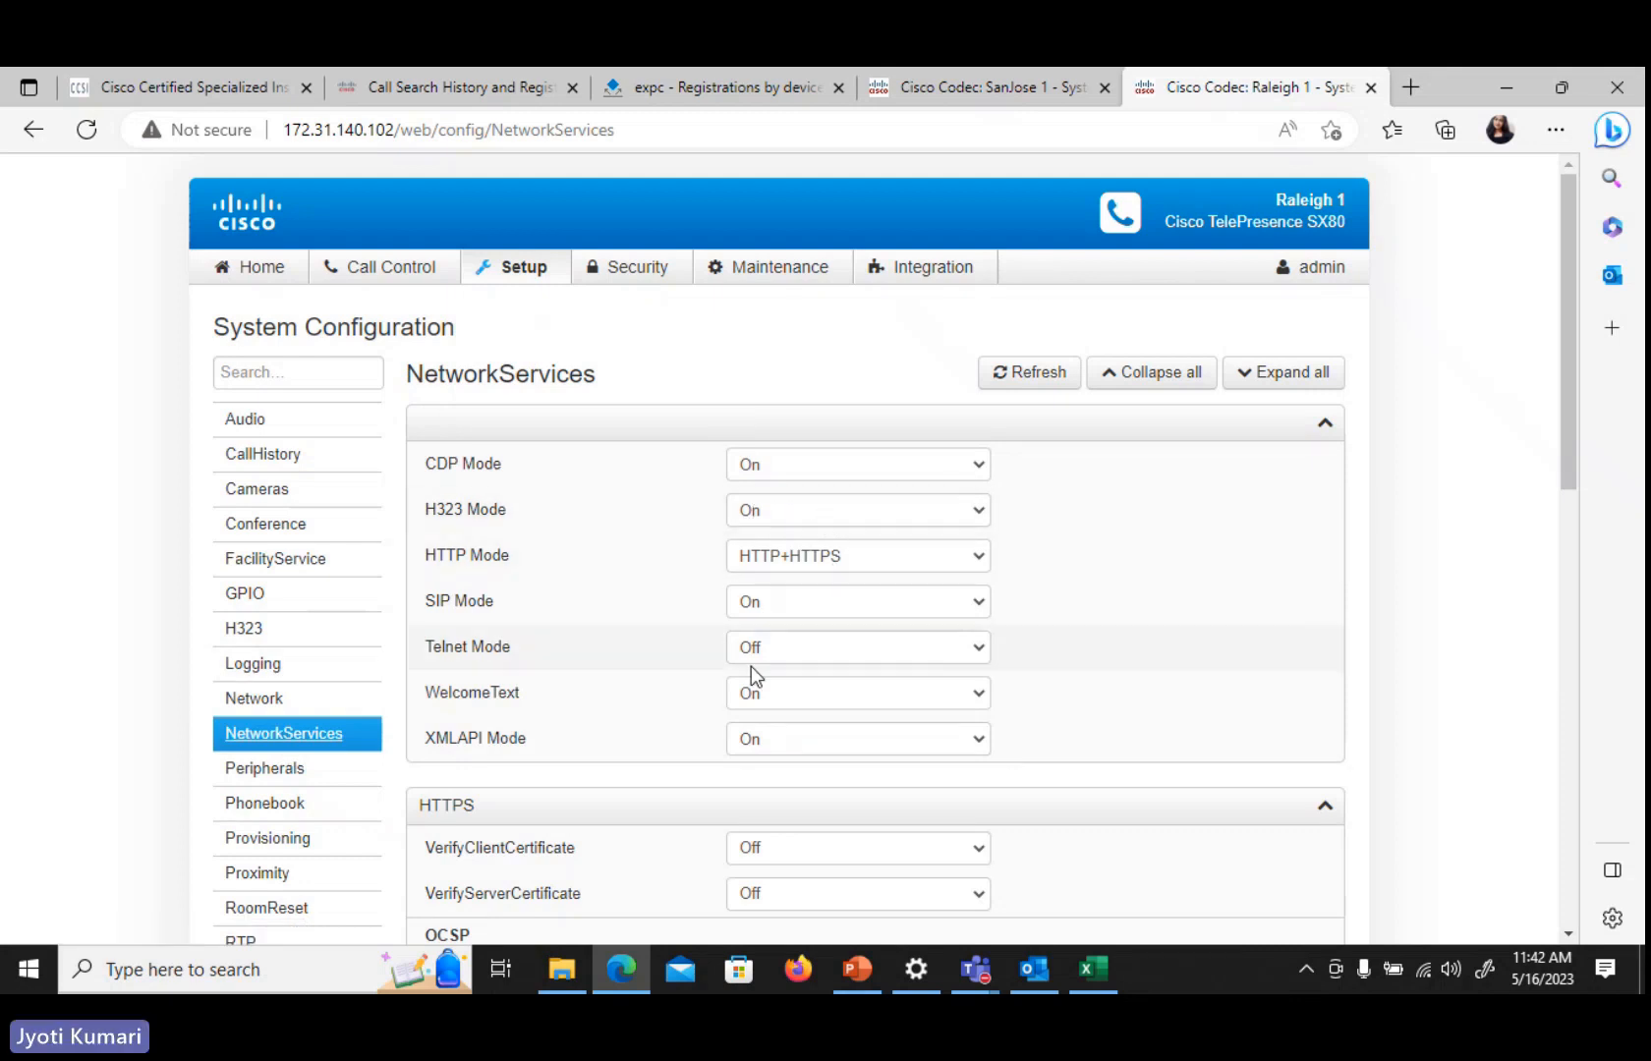
pyautogui.click(767, 605)
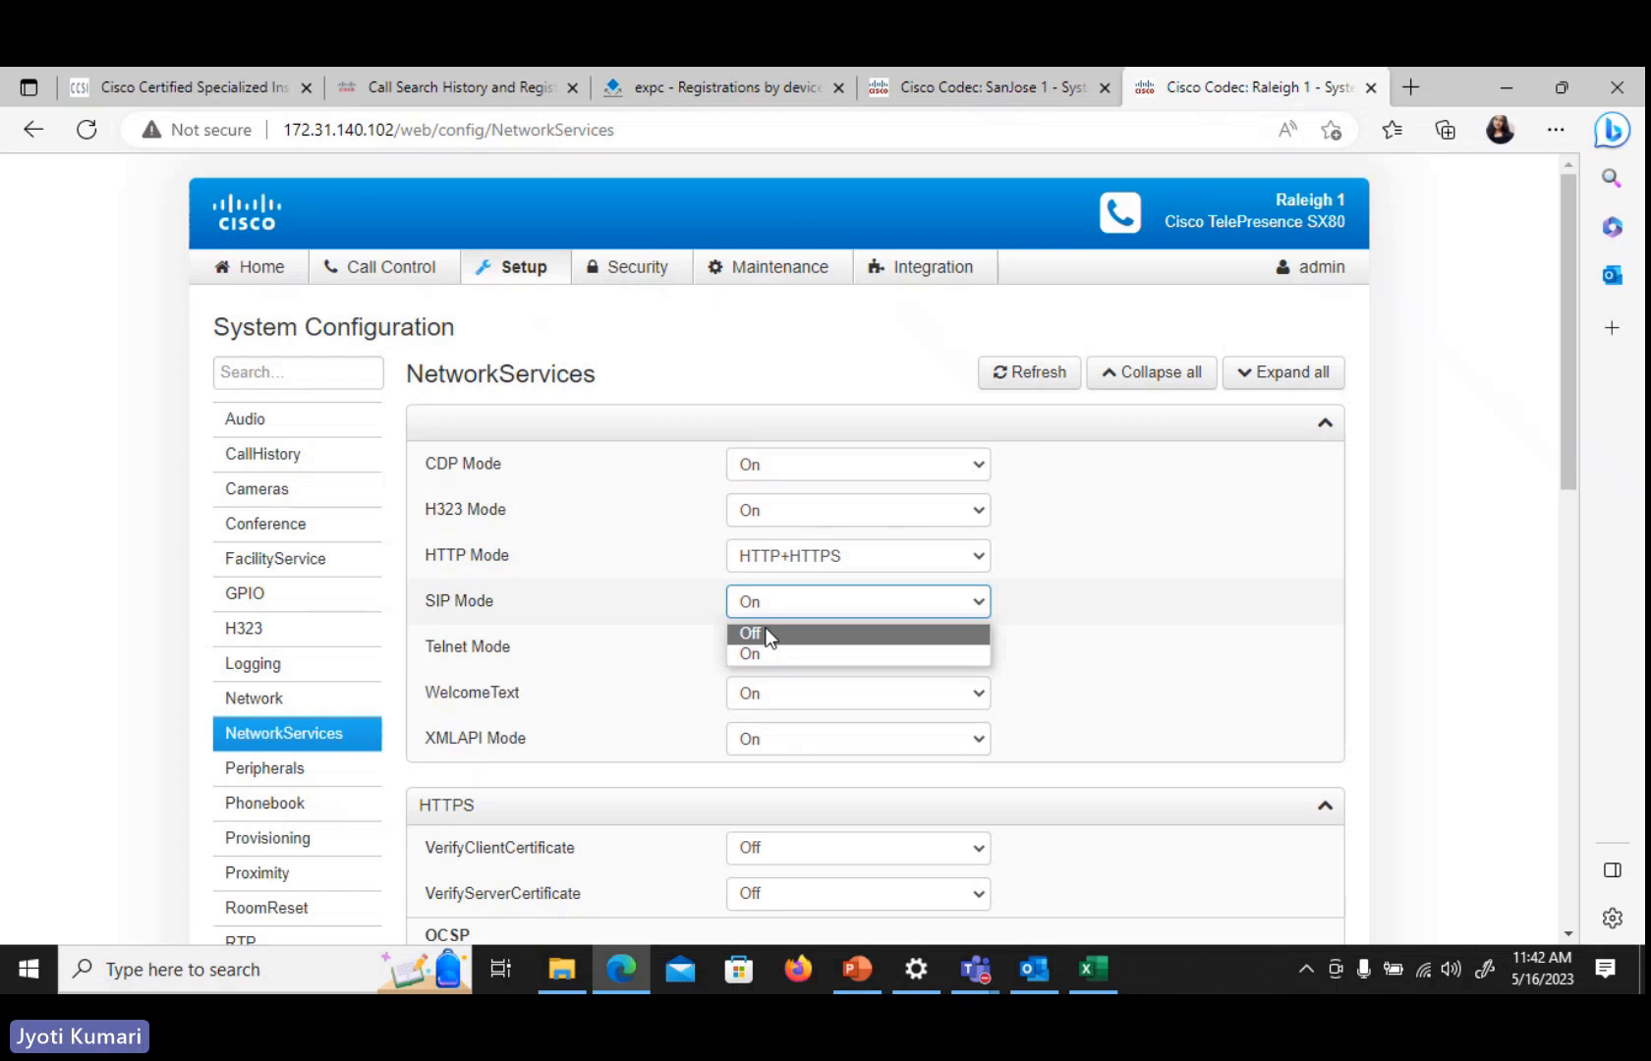
pyautogui.click(756, 633)
pyautogui.click(1305, 786)
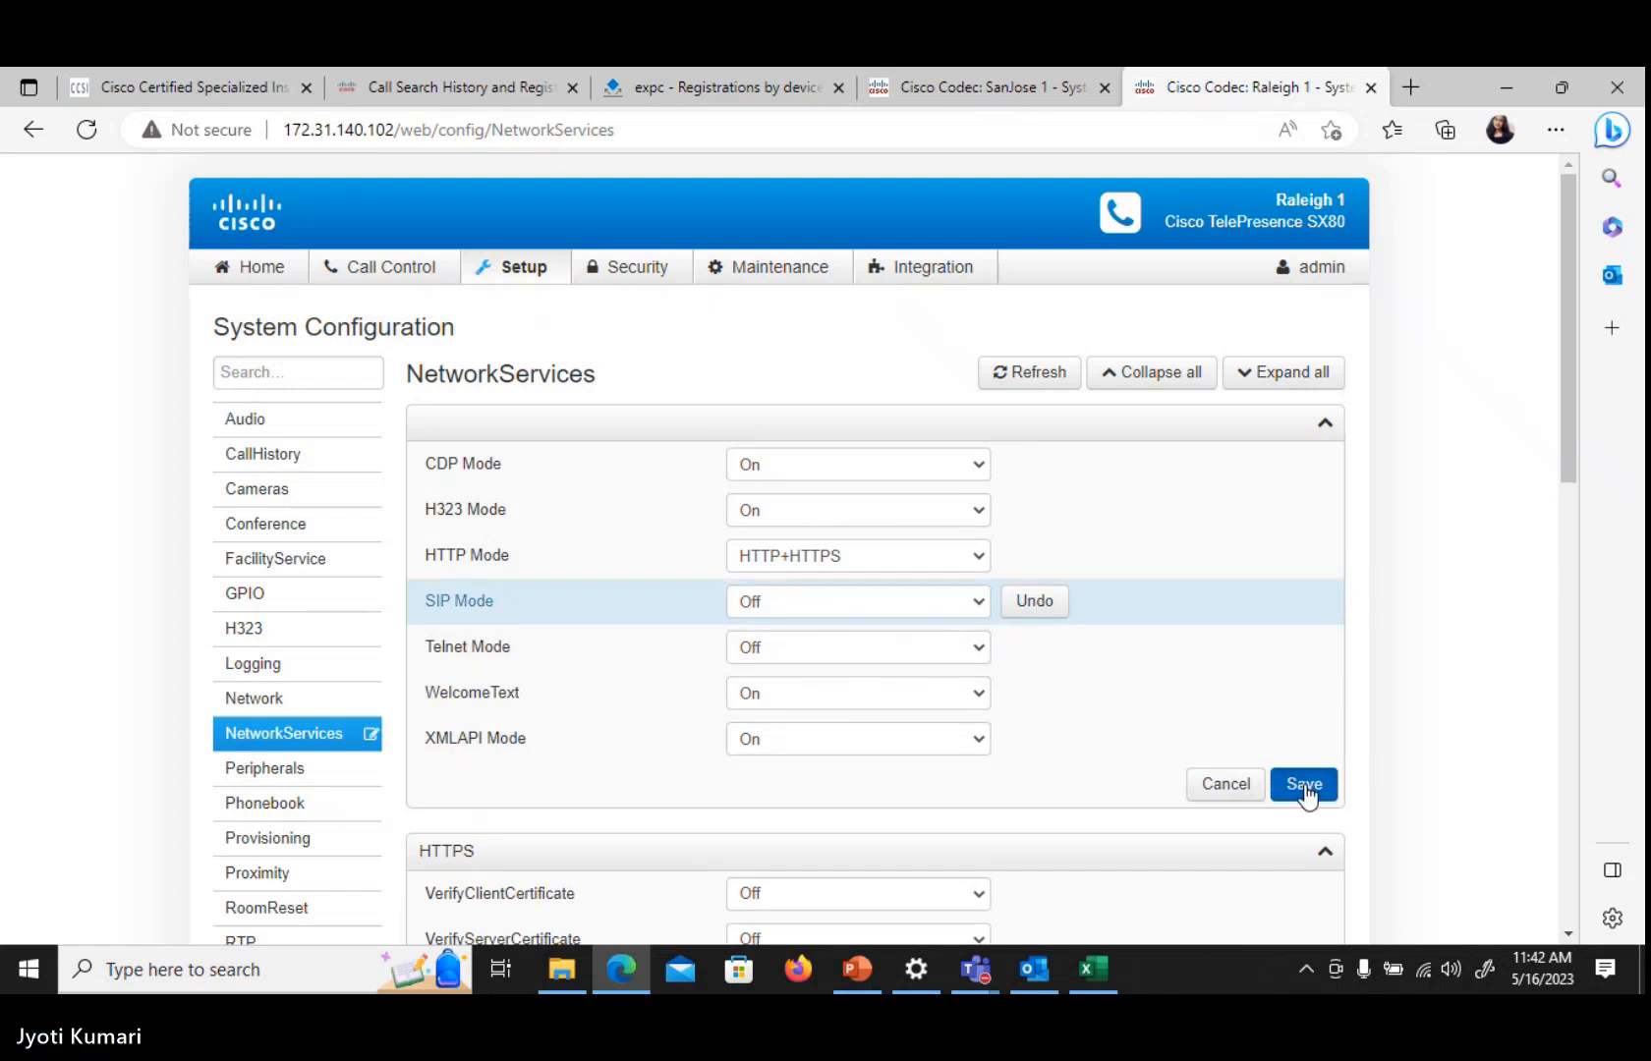
# On the Raleigh 1 codec, set Provisioning Mode to Off and save
pyautogui.click(305, 838)
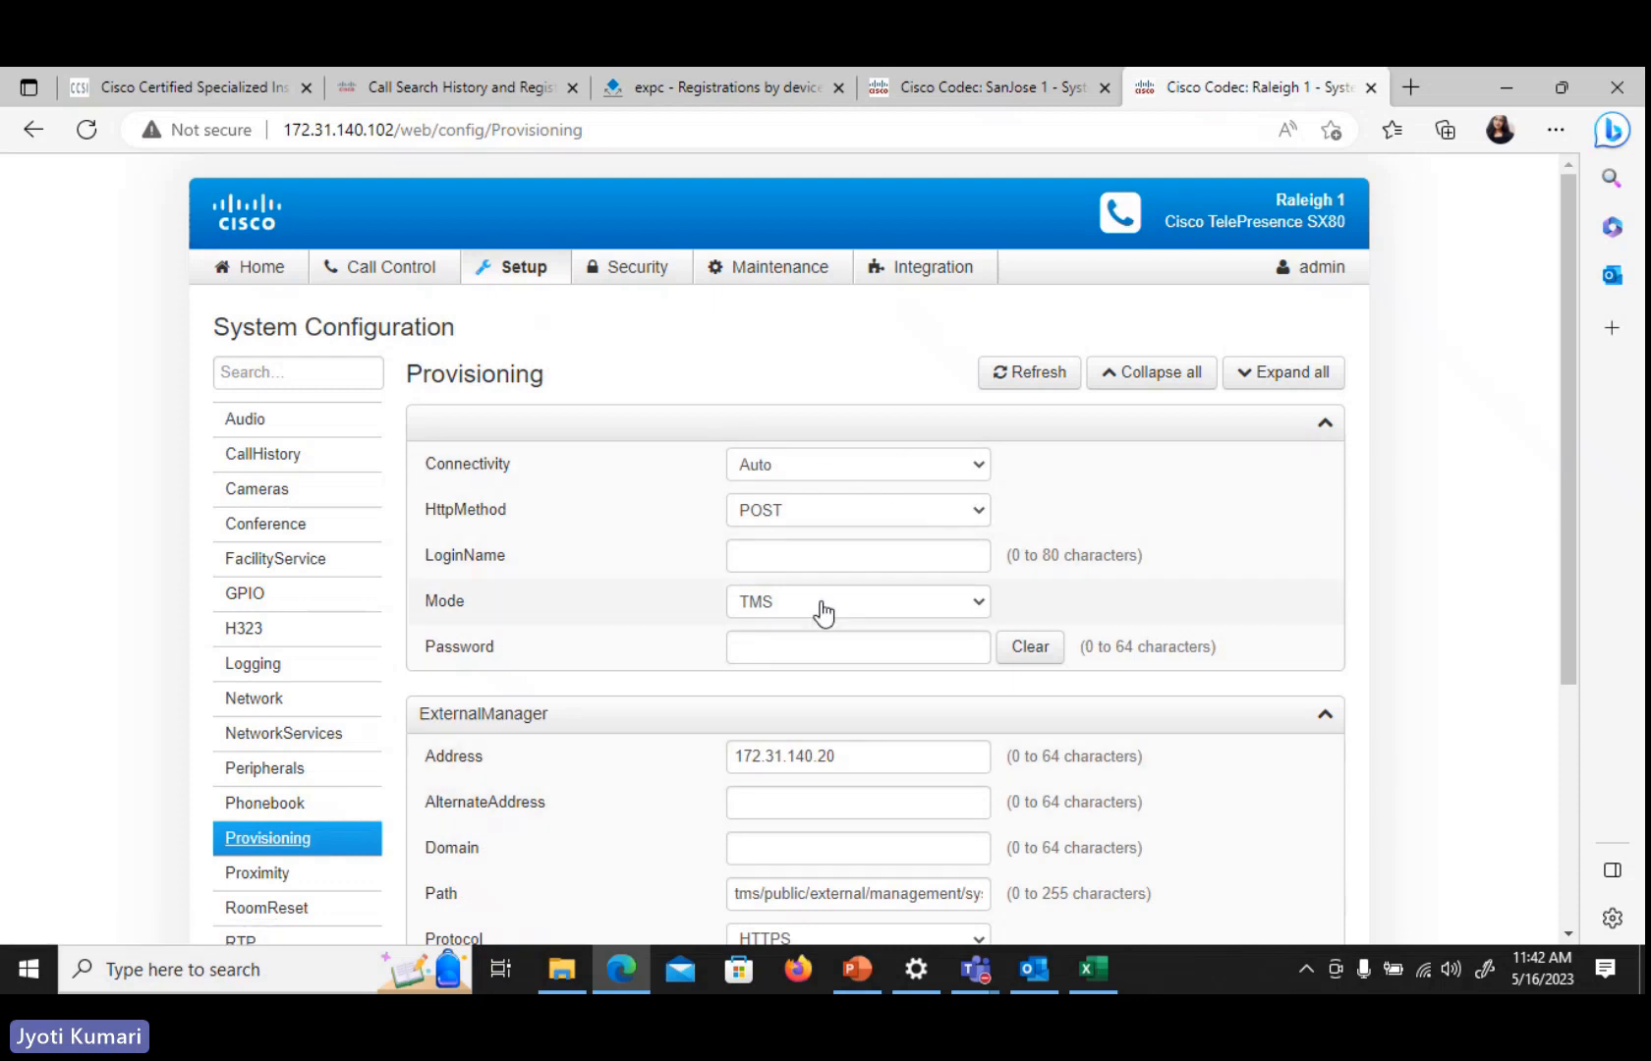
pyautogui.click(893, 611)
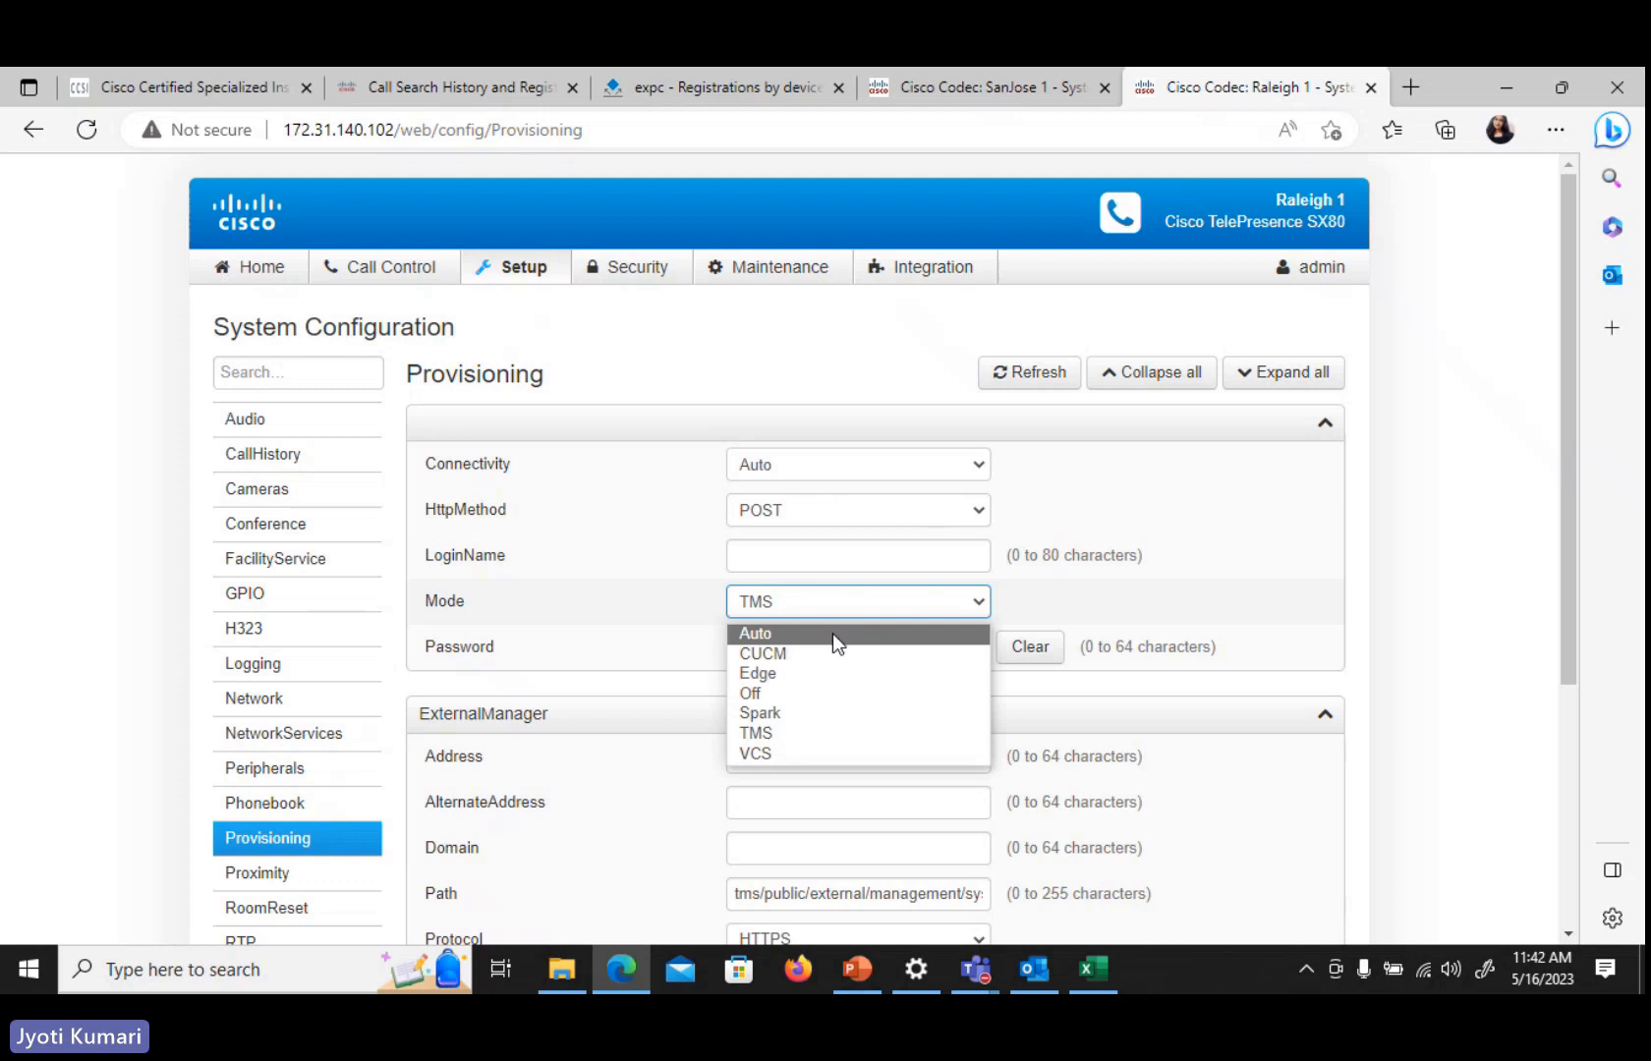
pyautogui.click(827, 694)
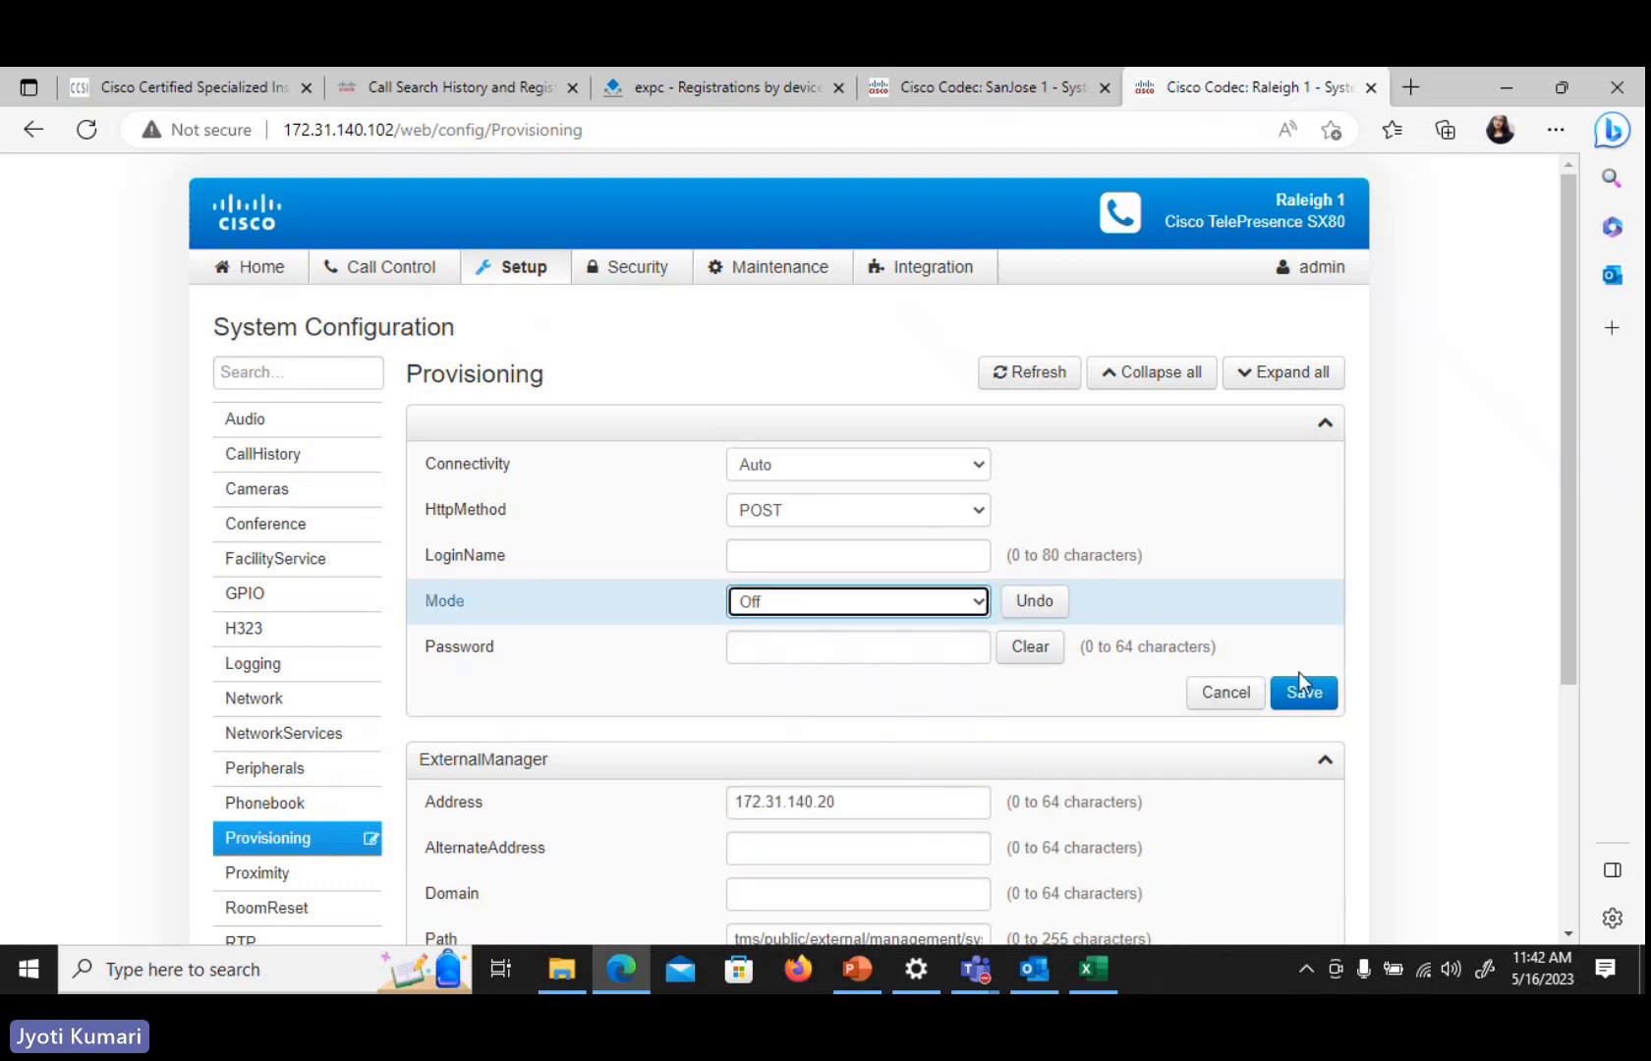
pyautogui.click(1313, 693)
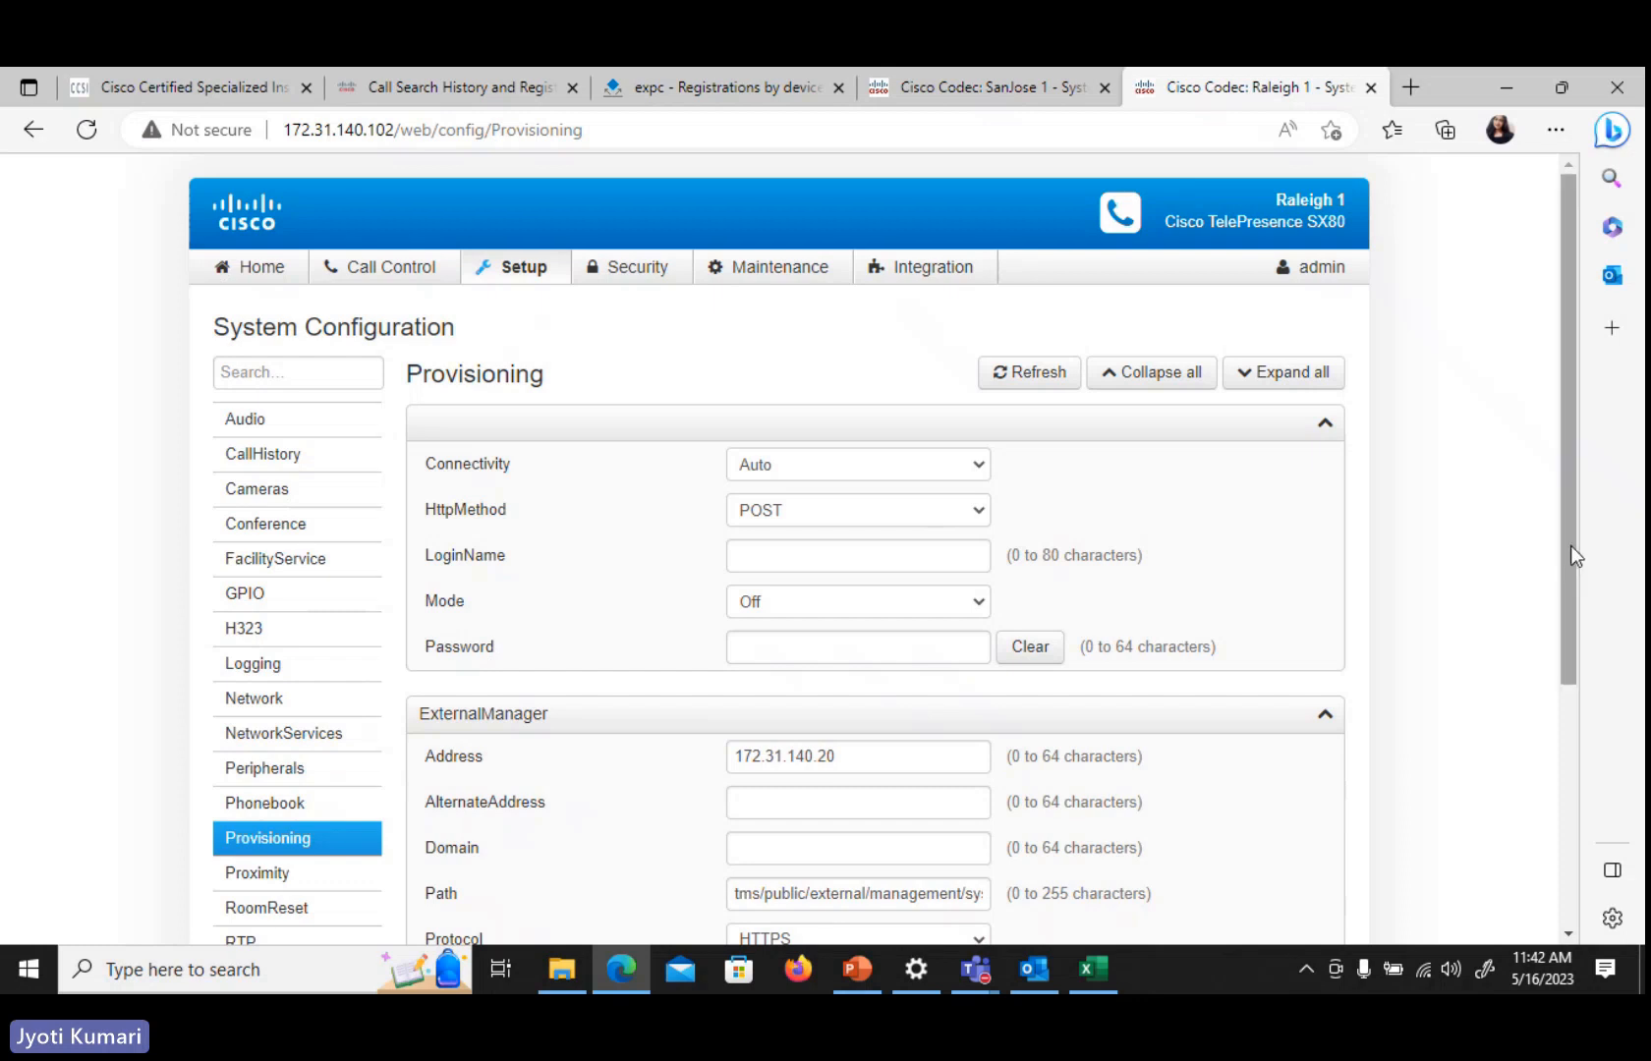
# On Raleigh 1, open the H323 configuration page and scroll through its settings
pyautogui.moveTo(1571, 546); pyautogui.dragTo(1560, 619)
pyautogui.moveTo(1561, 586); pyautogui.dragTo(1561, 581)
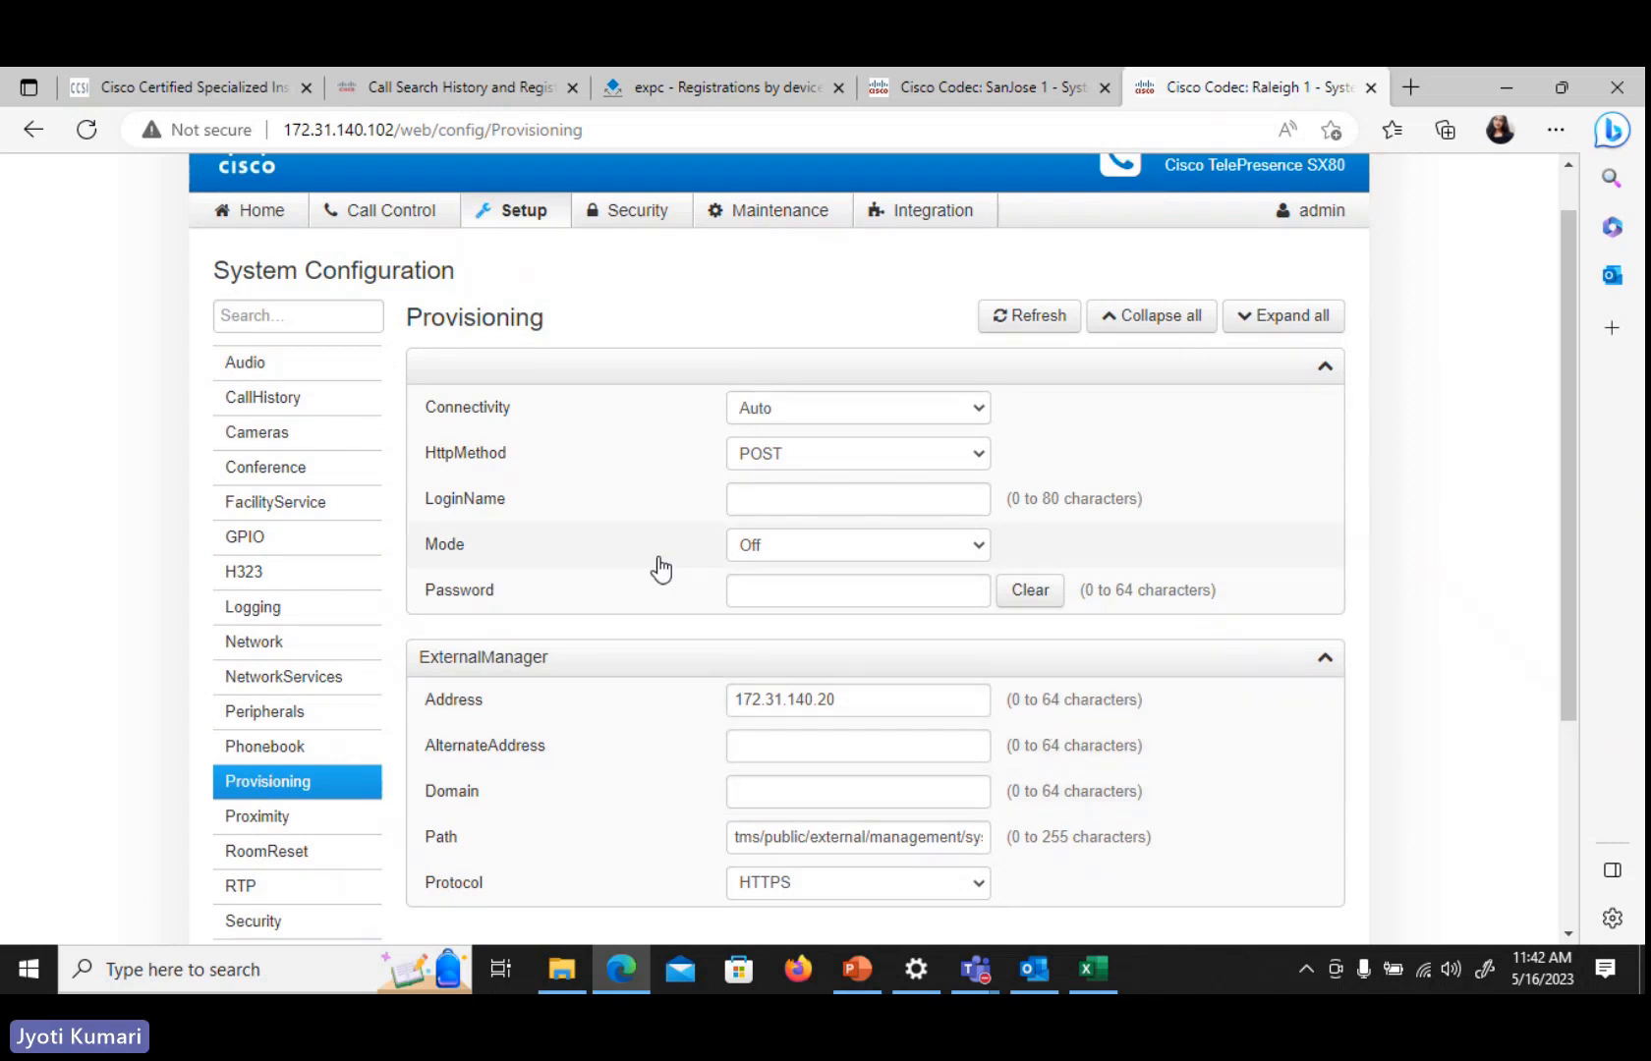
pyautogui.click(295, 572)
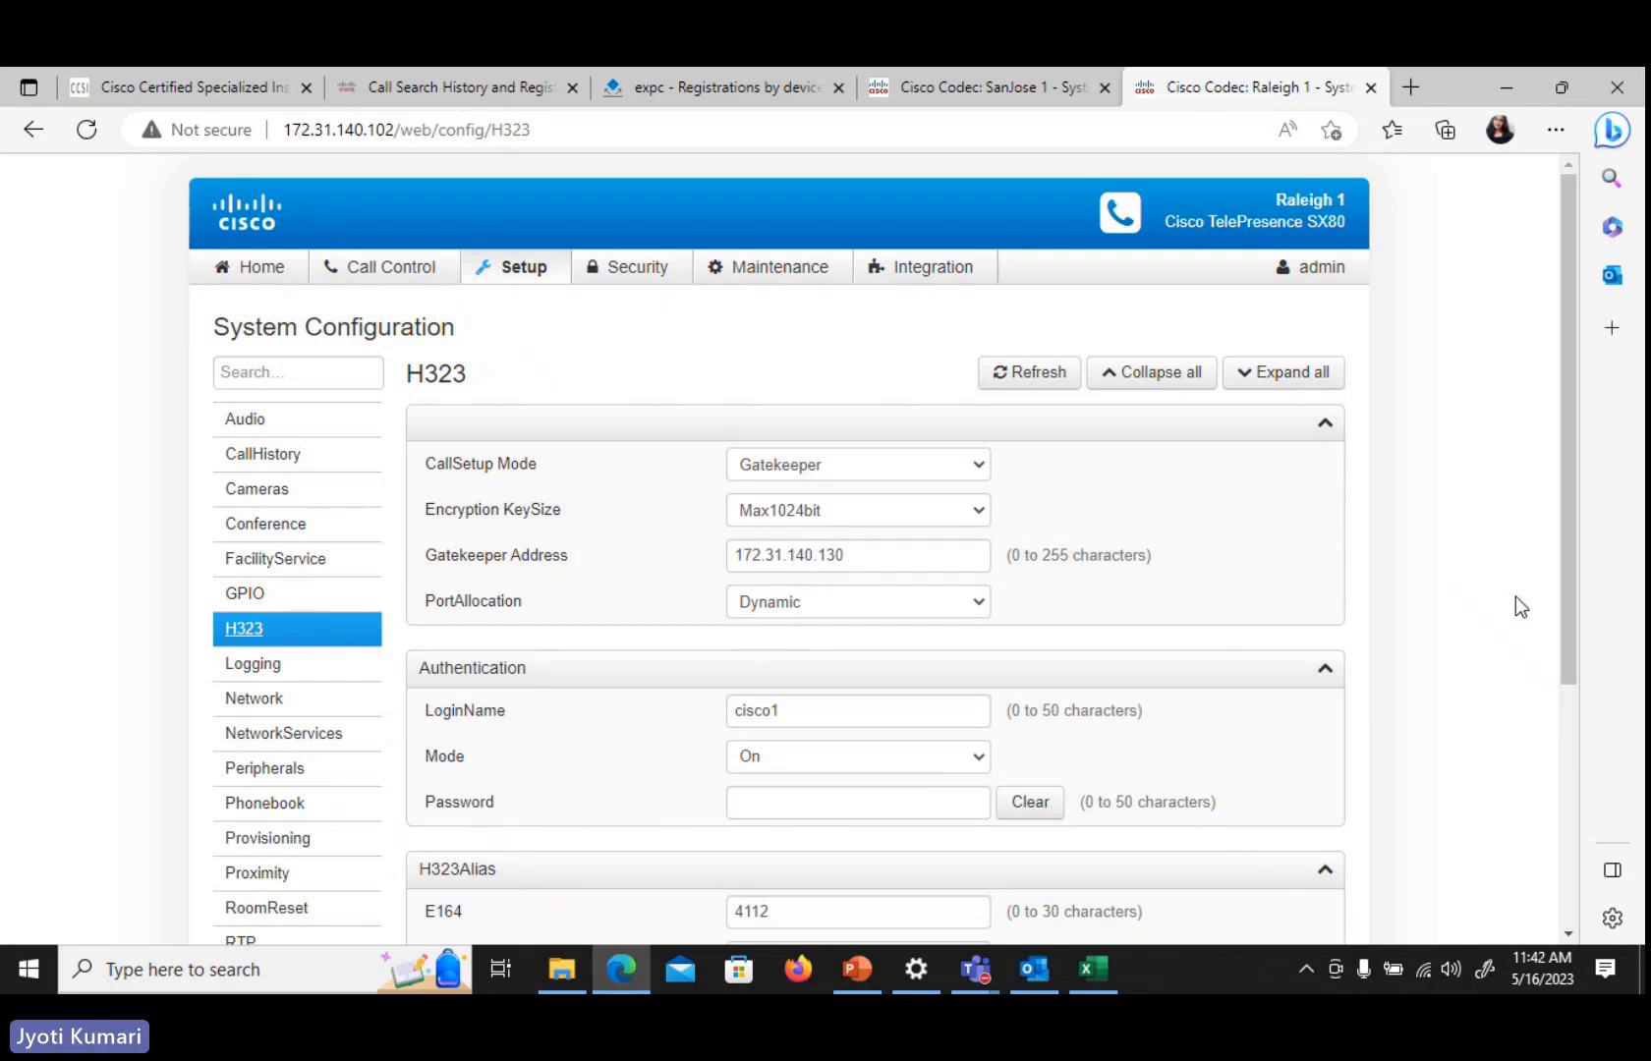
pyautogui.moveTo(1562, 603); pyautogui.dragTo(1592, 685)
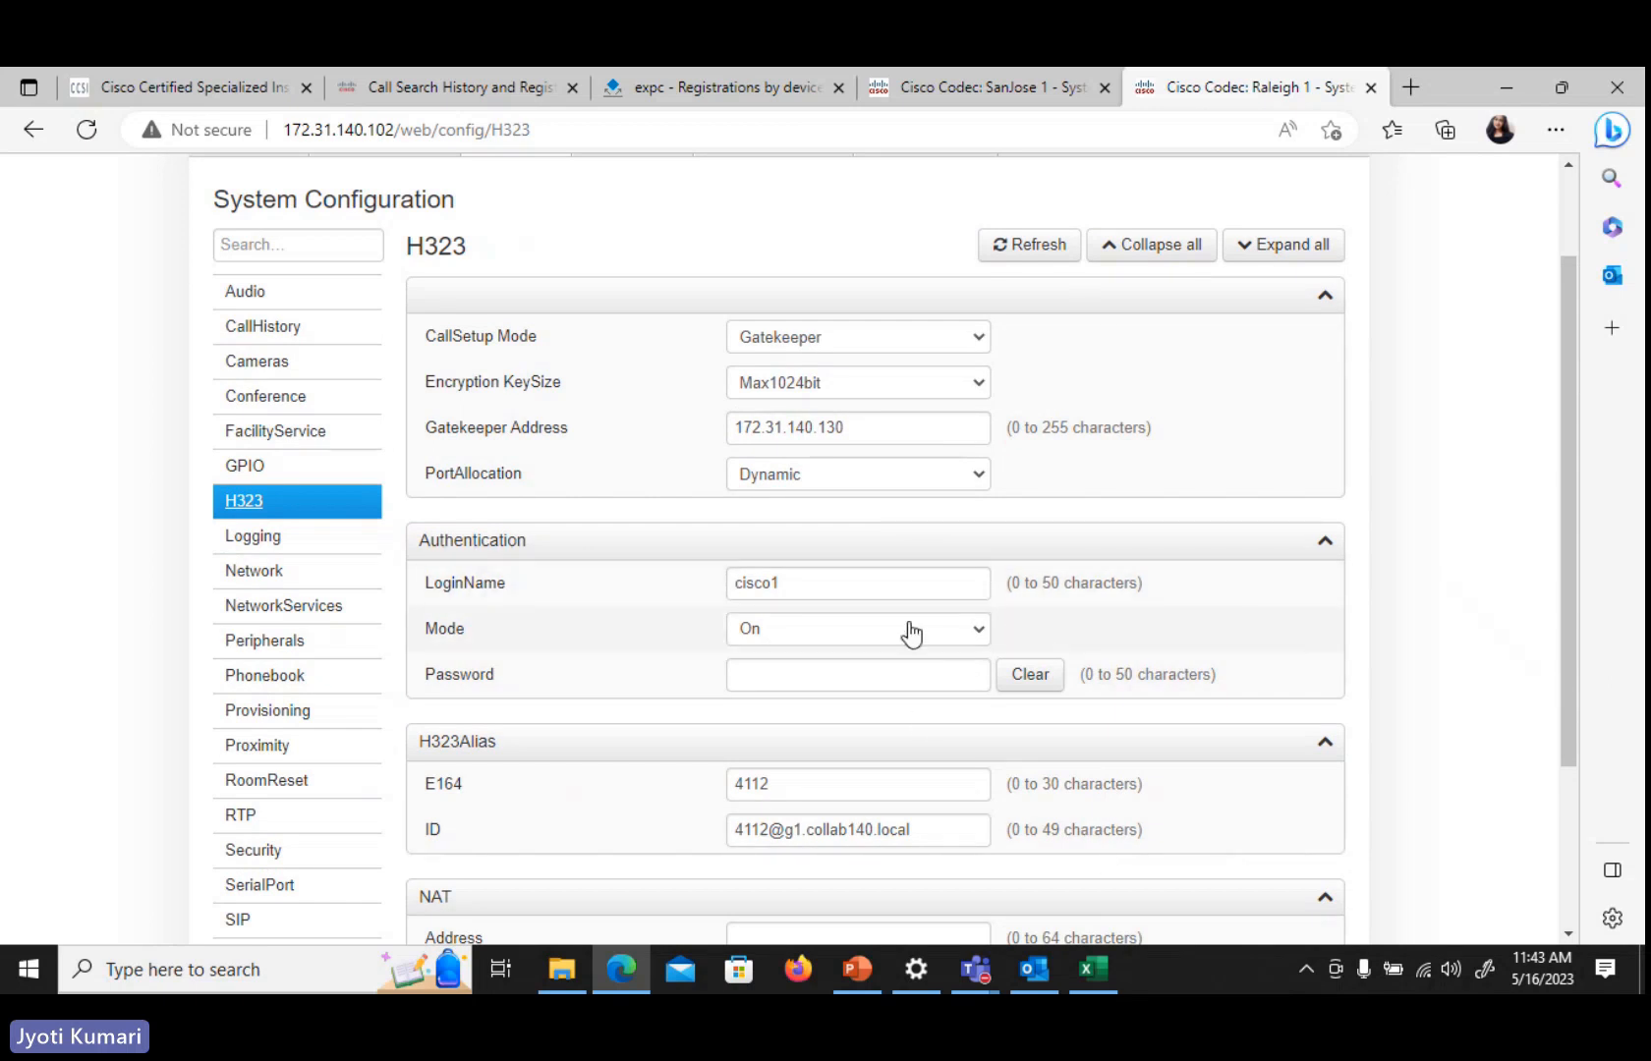
pyautogui.moveTo(1573, 665); pyautogui.dragTo(1575, 798)
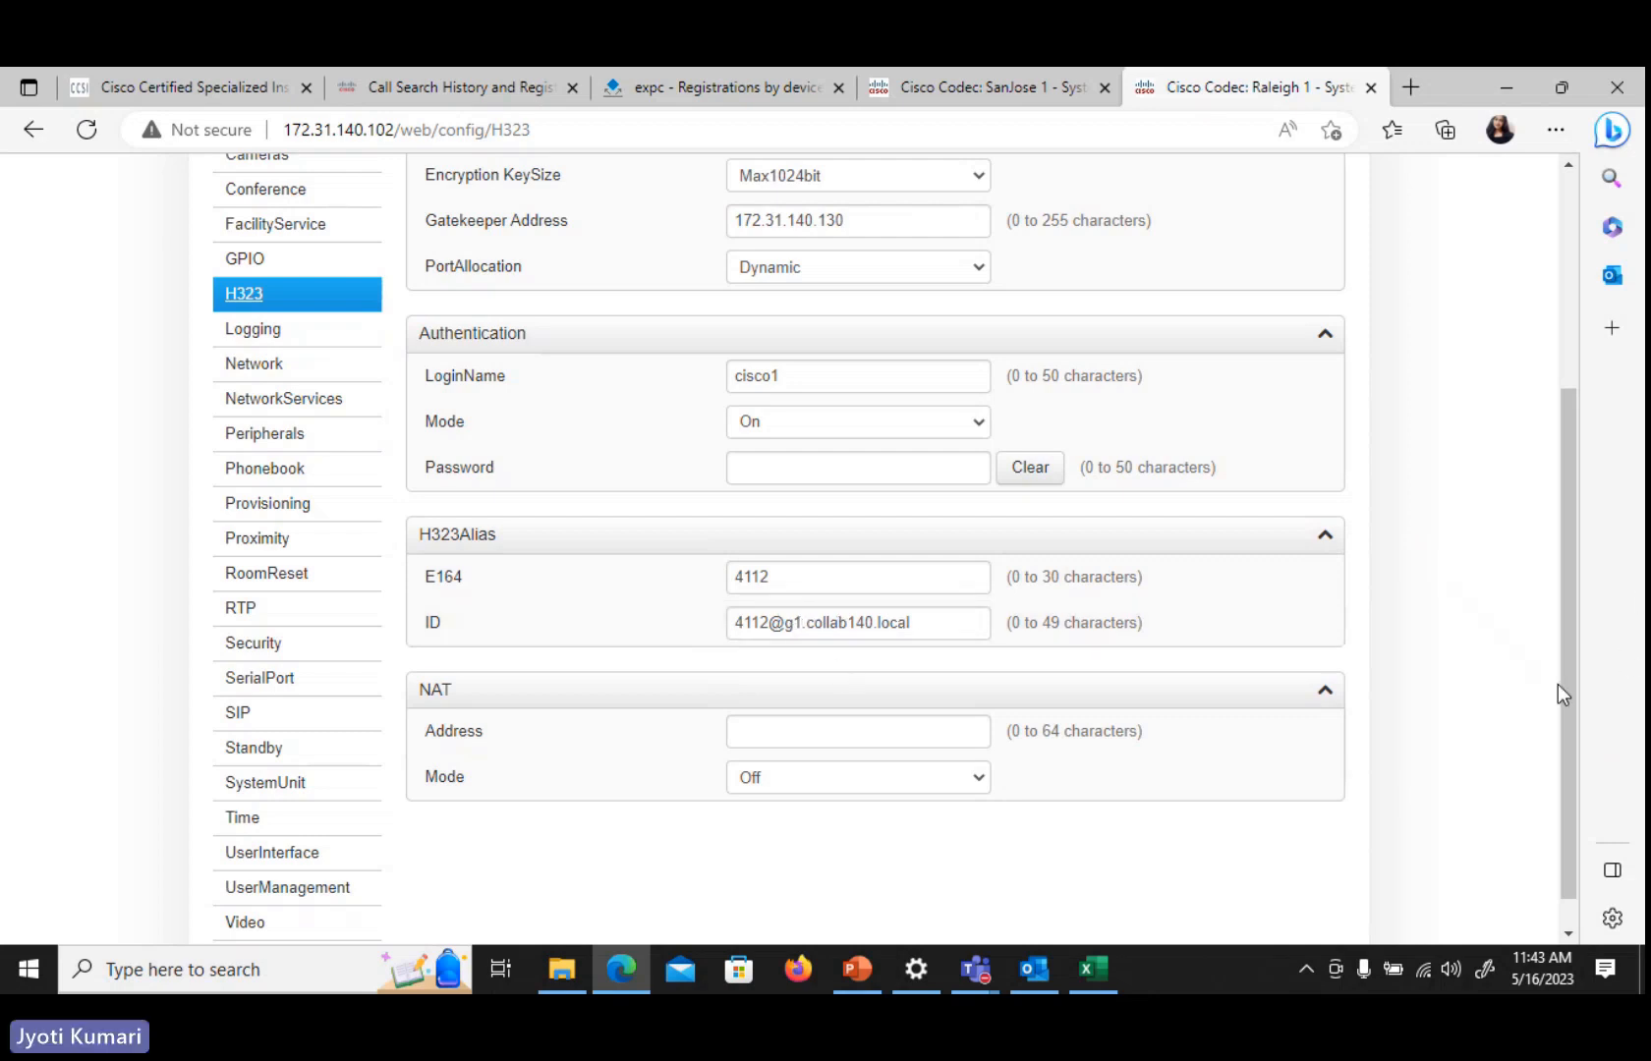
pyautogui.moveTo(1571, 684); pyautogui.dragTo(1578, 523)
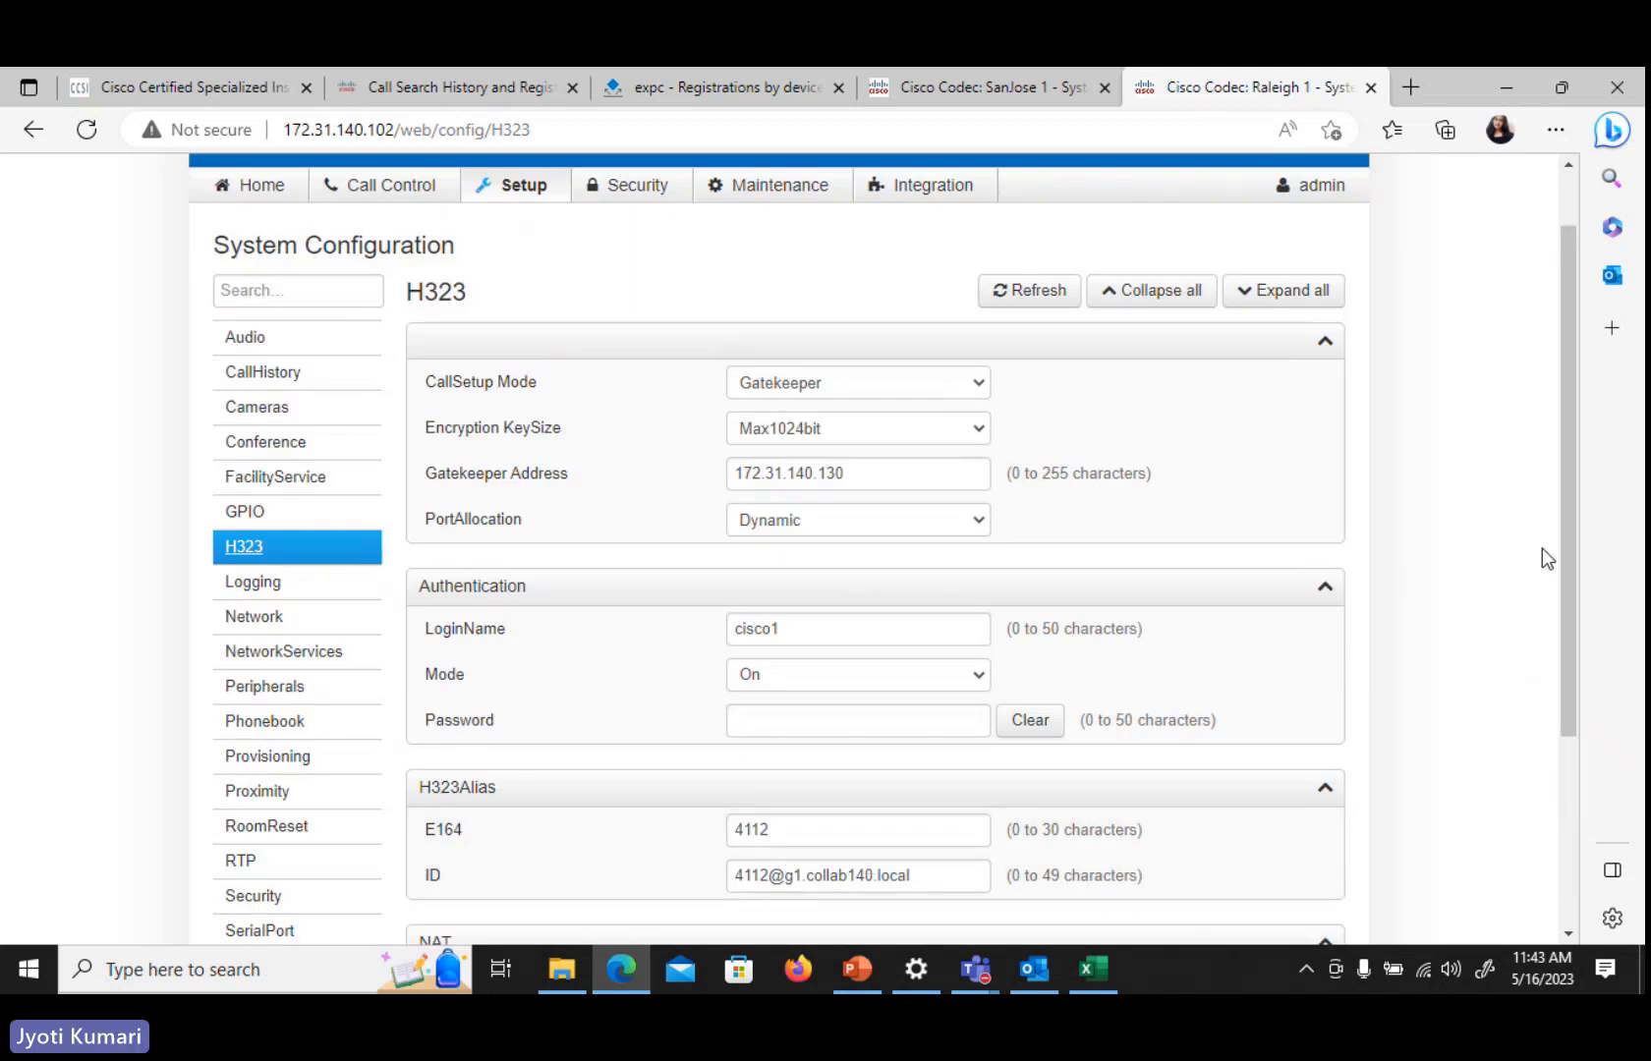
pyautogui.moveTo(1568, 553); pyautogui.dragTo(1566, 491)
# Check Raleigh 1's home page status, then refresh the Expressway-C registrations by device list
pyautogui.click(232, 279)
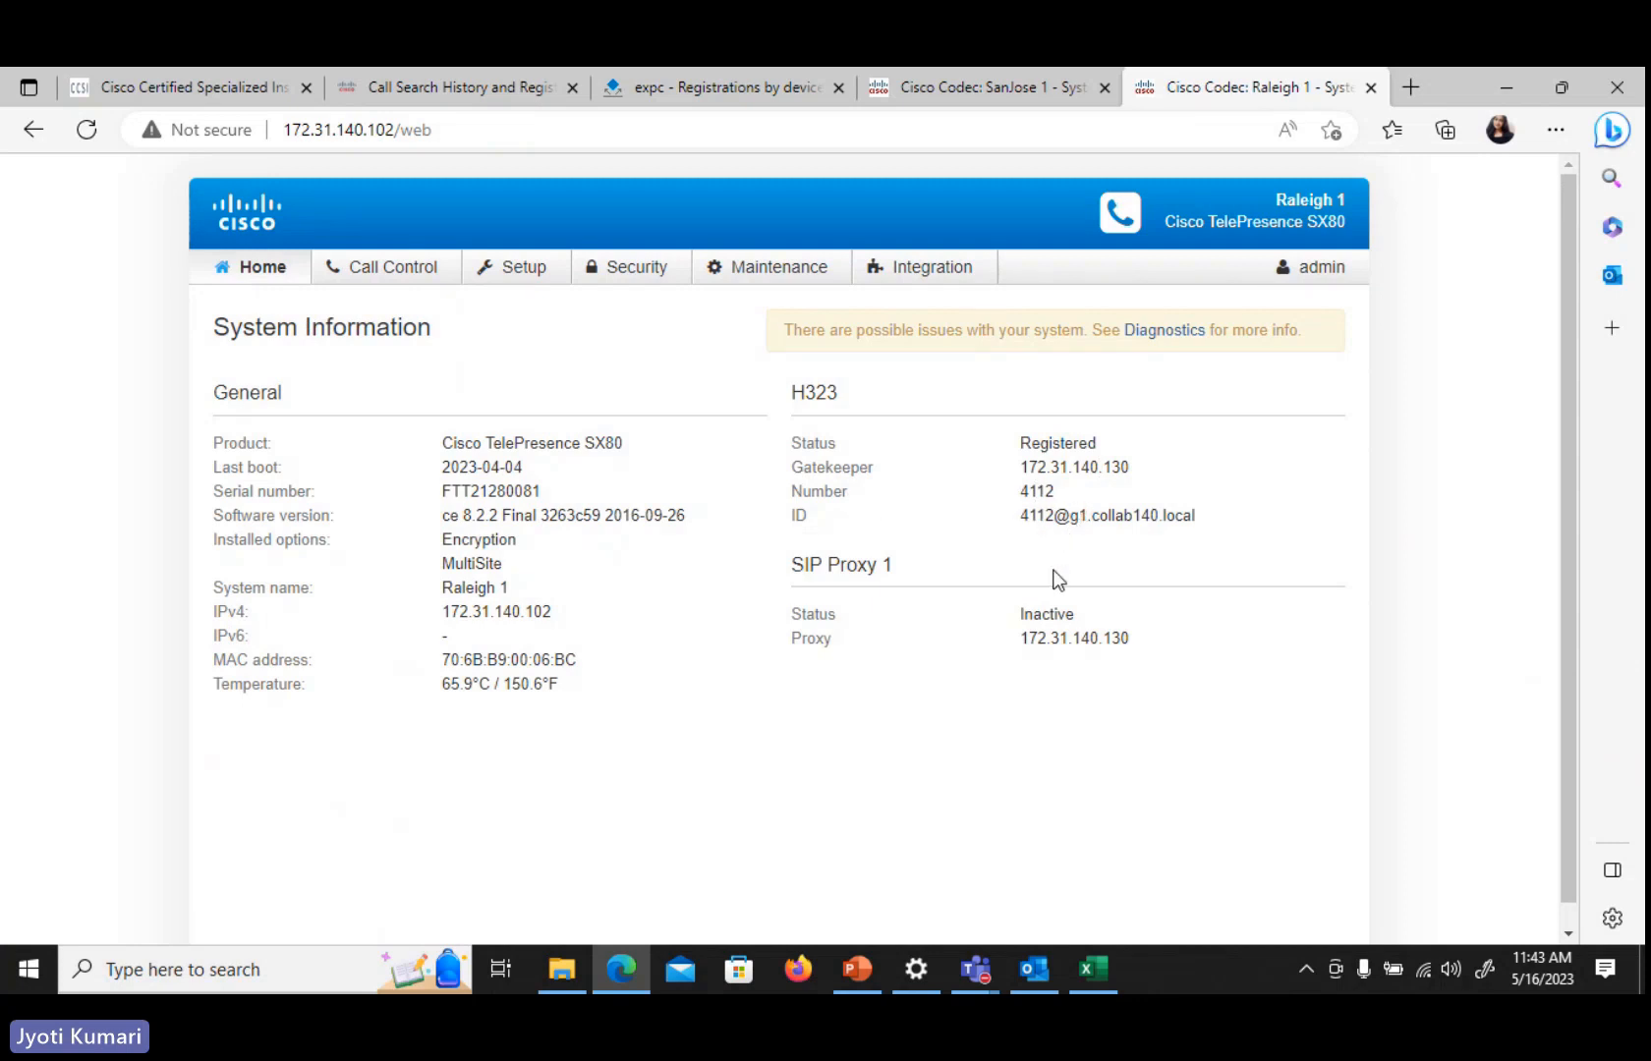
pyautogui.click(696, 87)
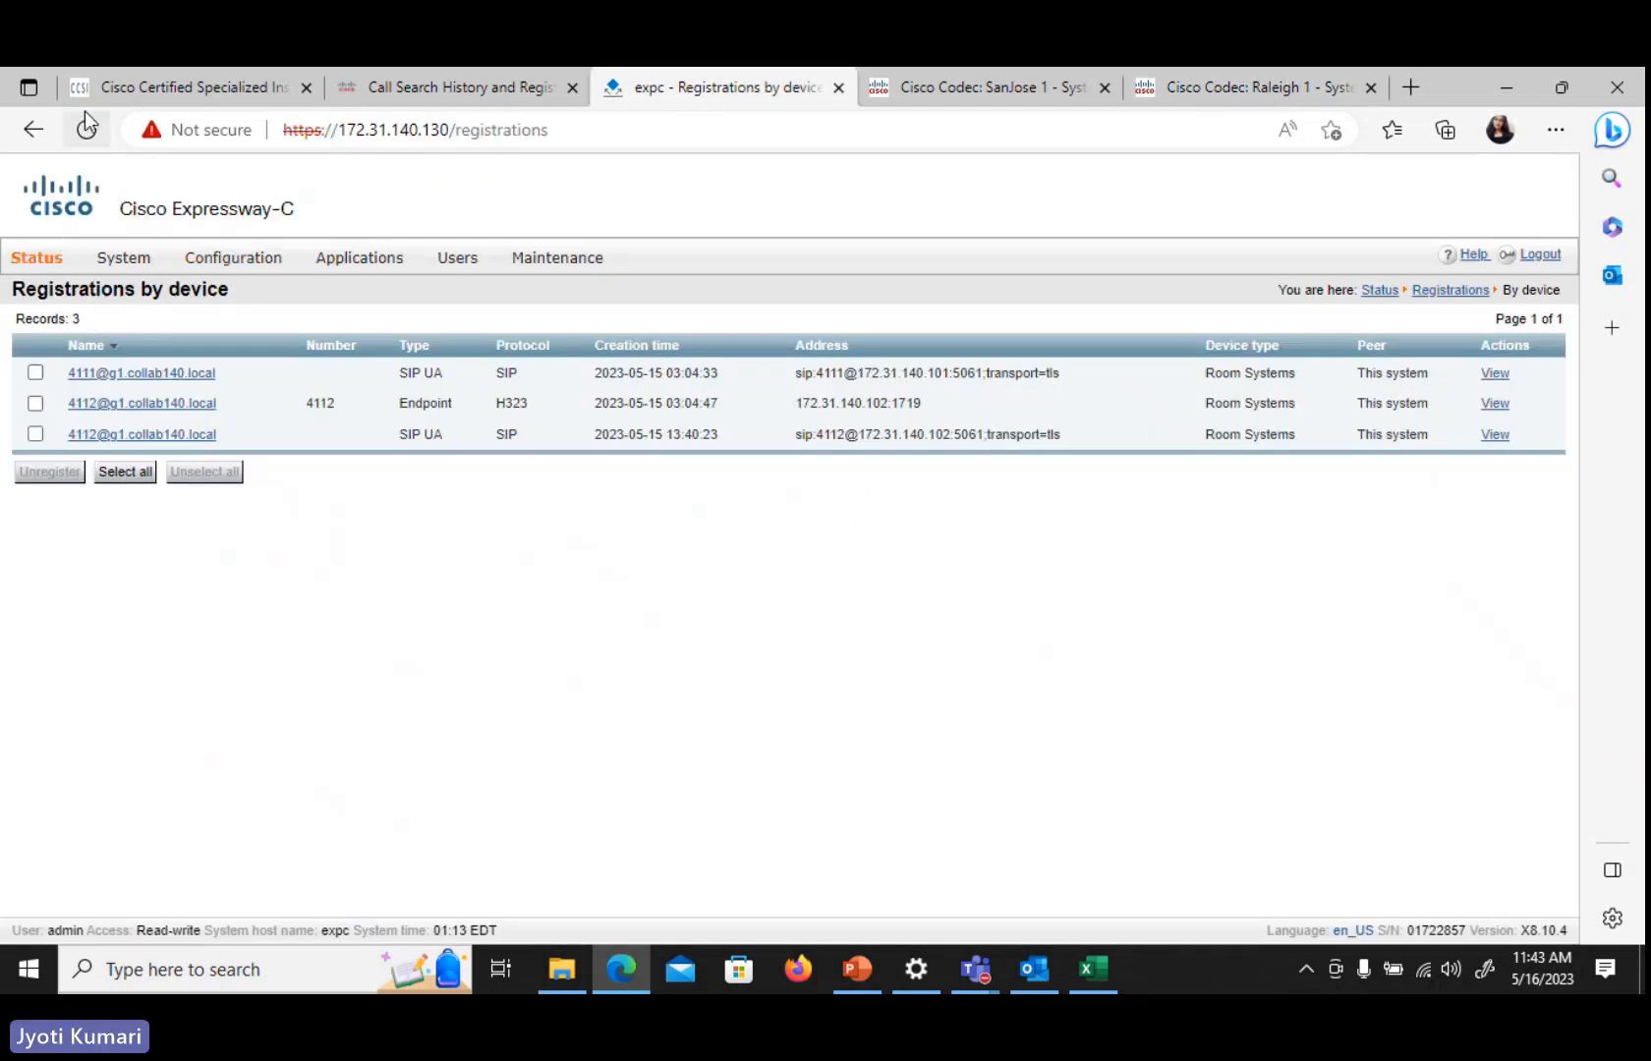
pyautogui.click(86, 137)
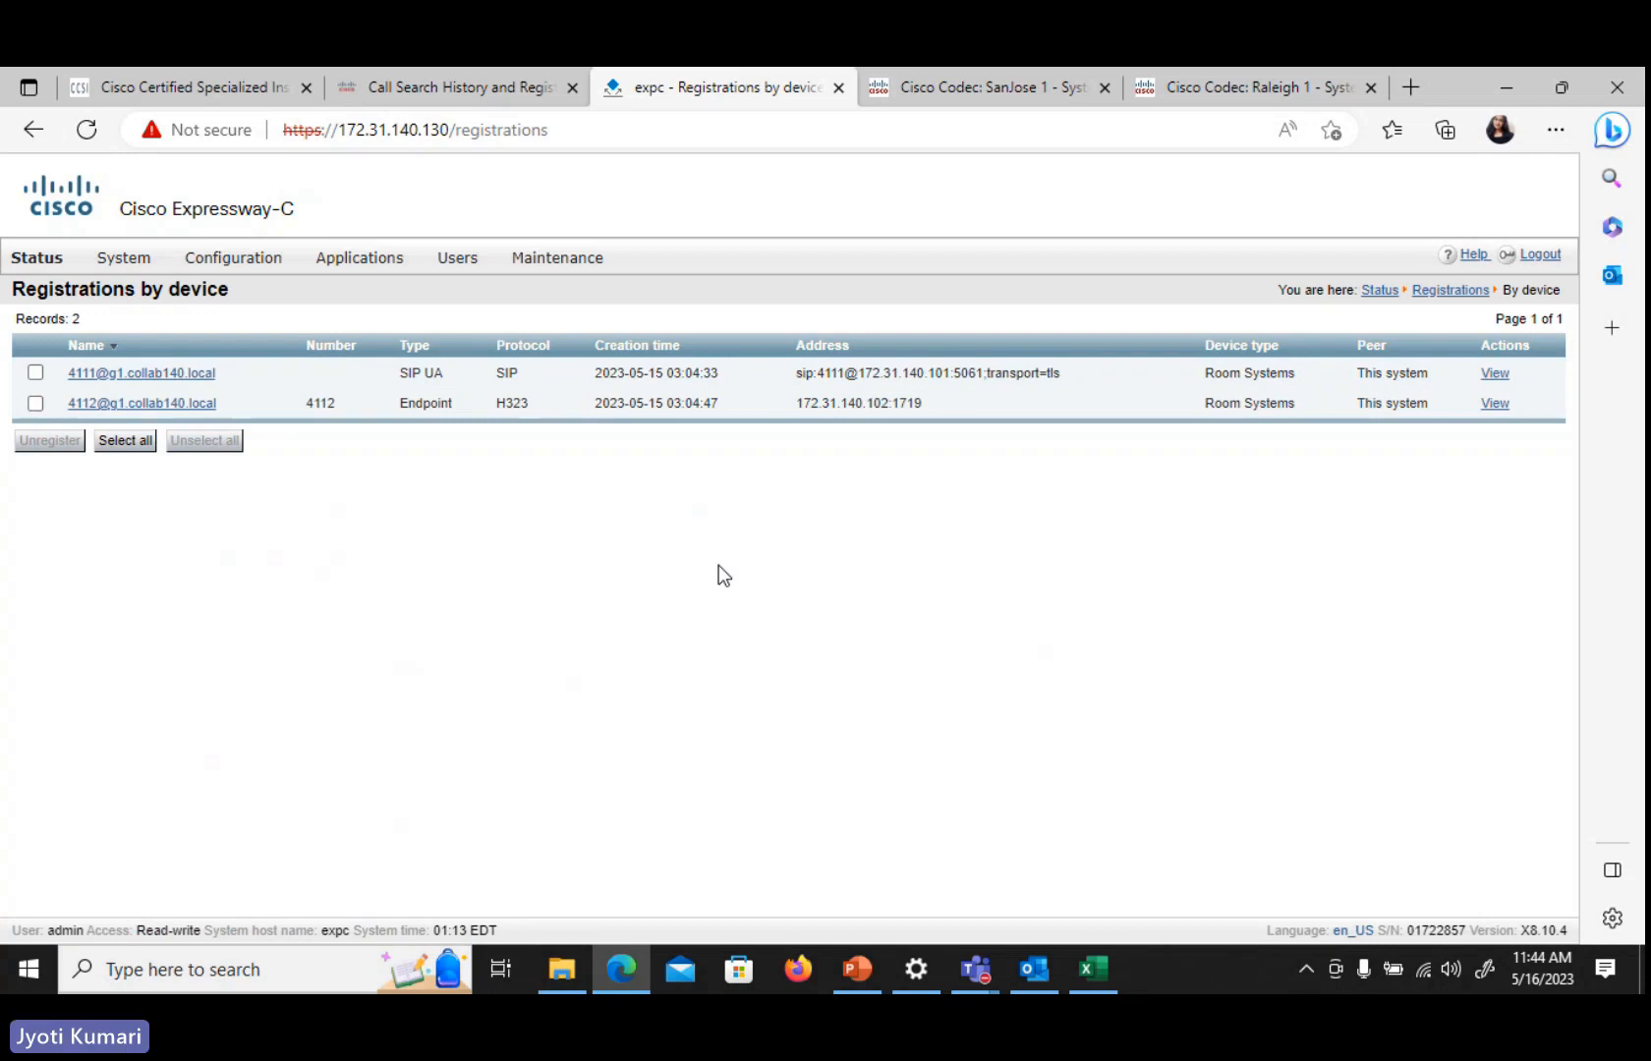
# On SanJose 1, place a call to 4112 from Call Control
pyautogui.click(1003, 90)
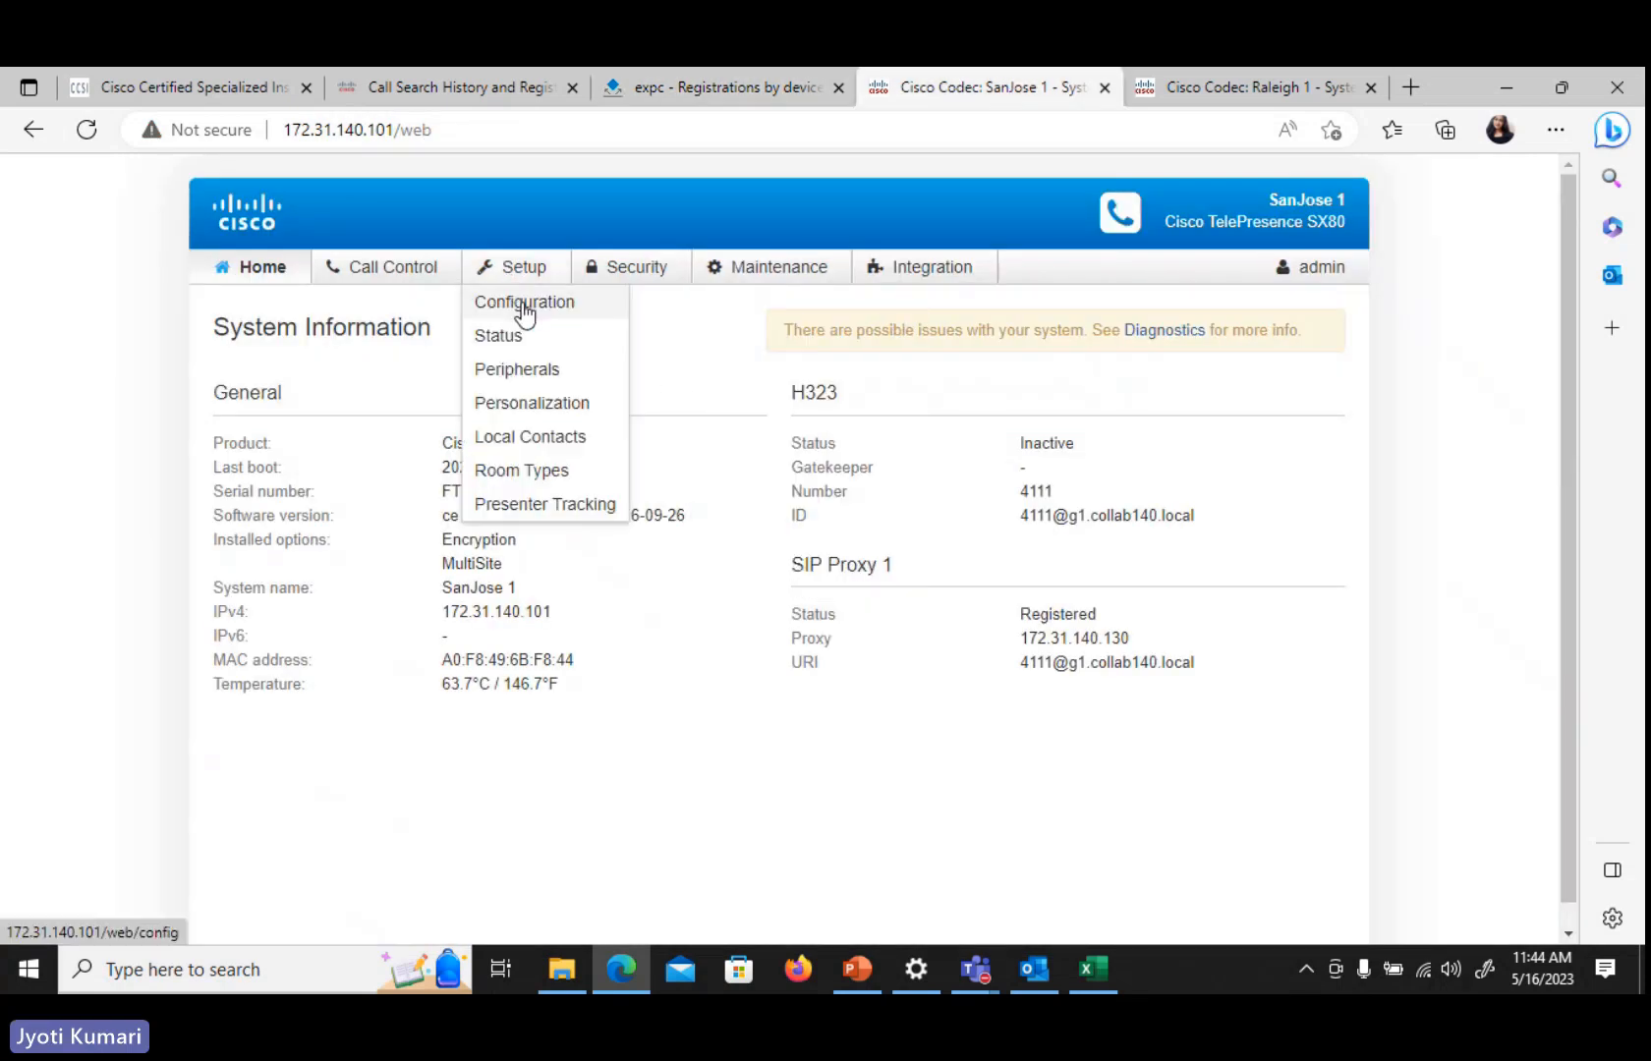
pyautogui.click(523, 304)
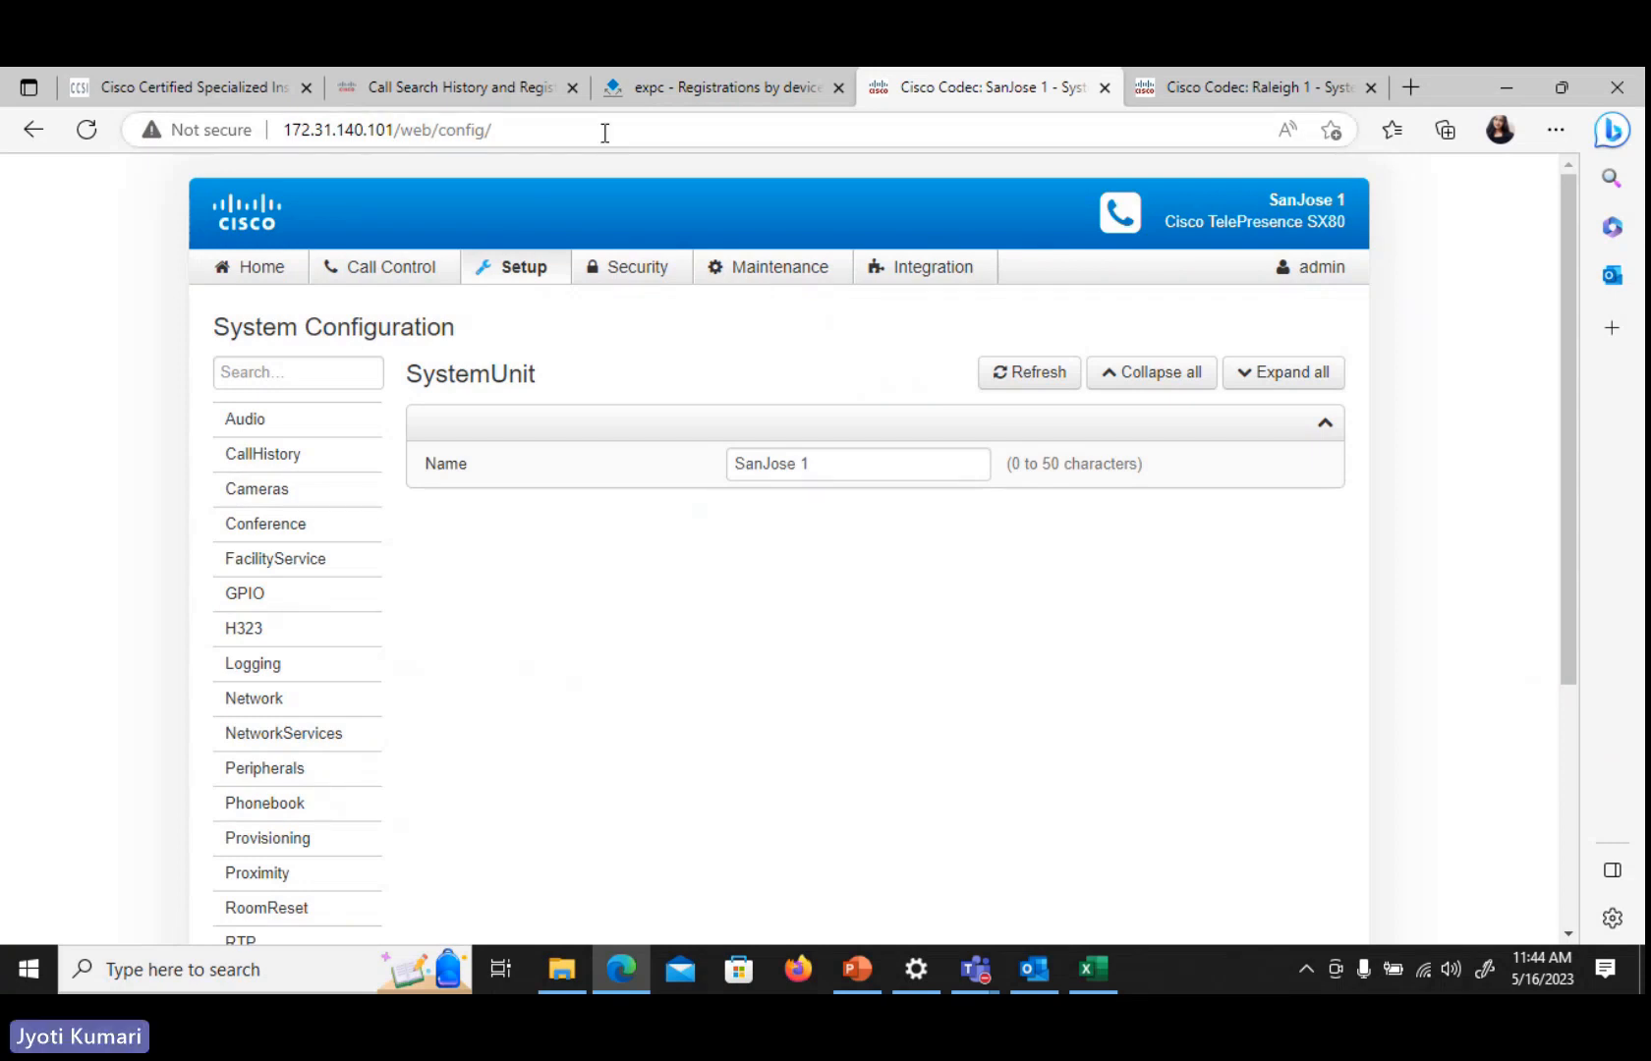
pyautogui.click(369, 283)
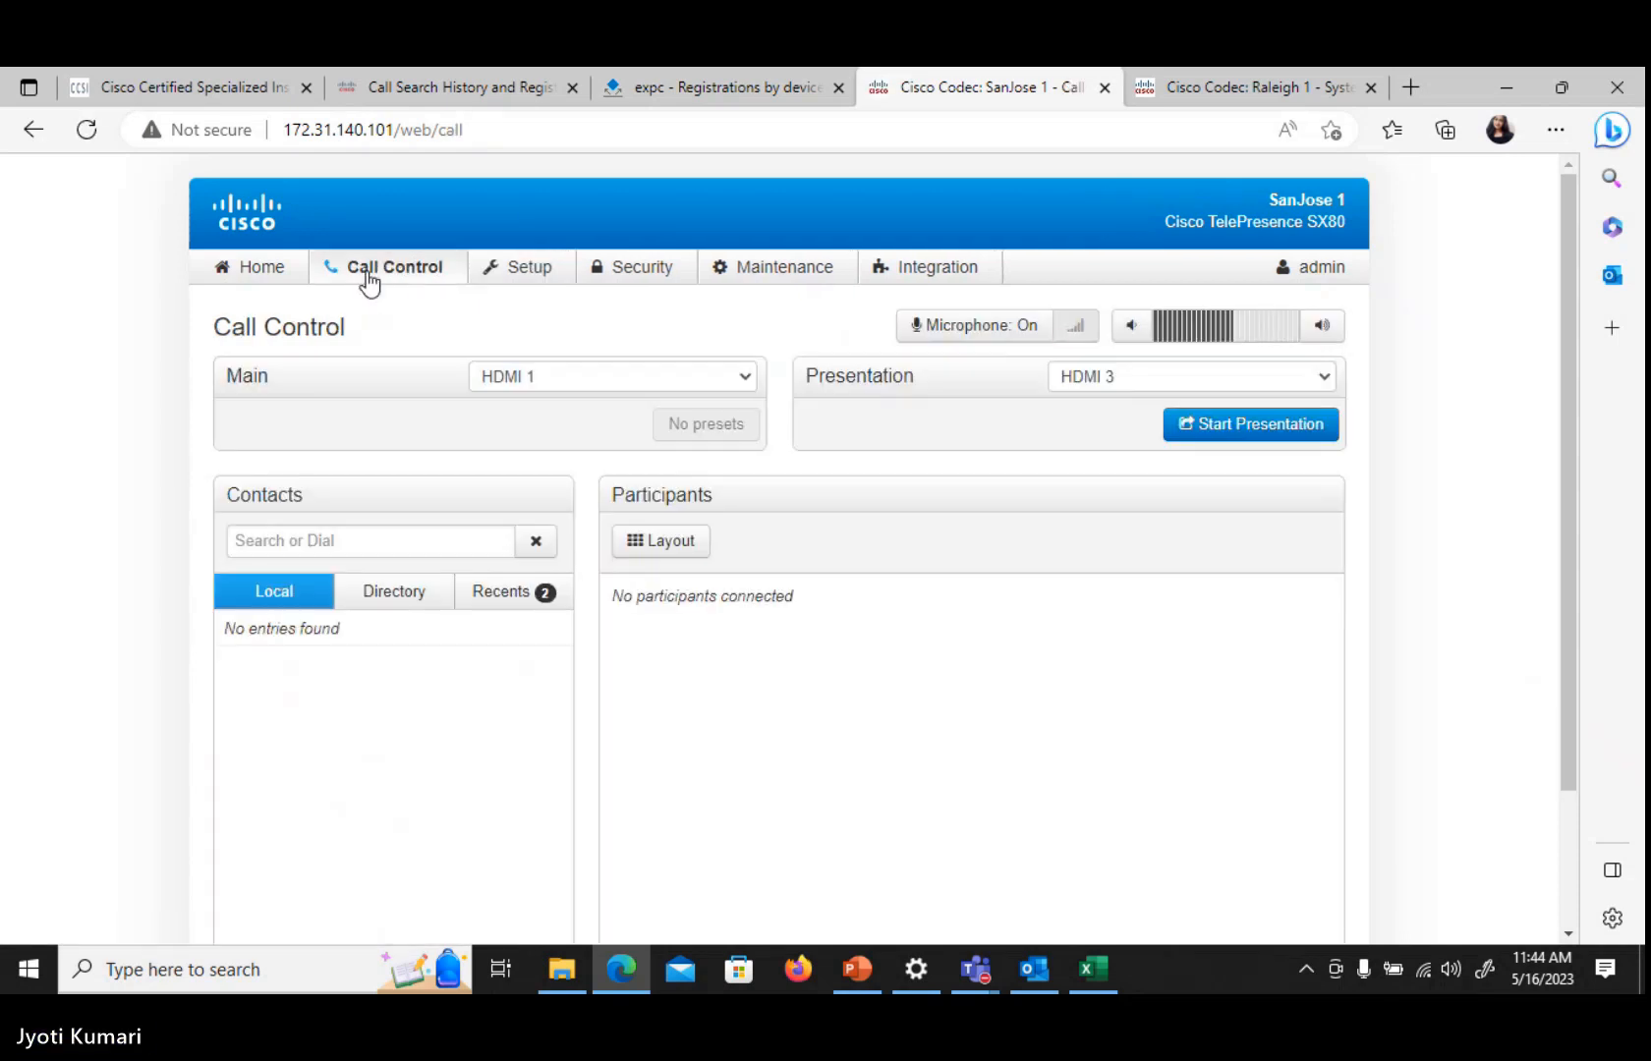
pyautogui.click(278, 540)
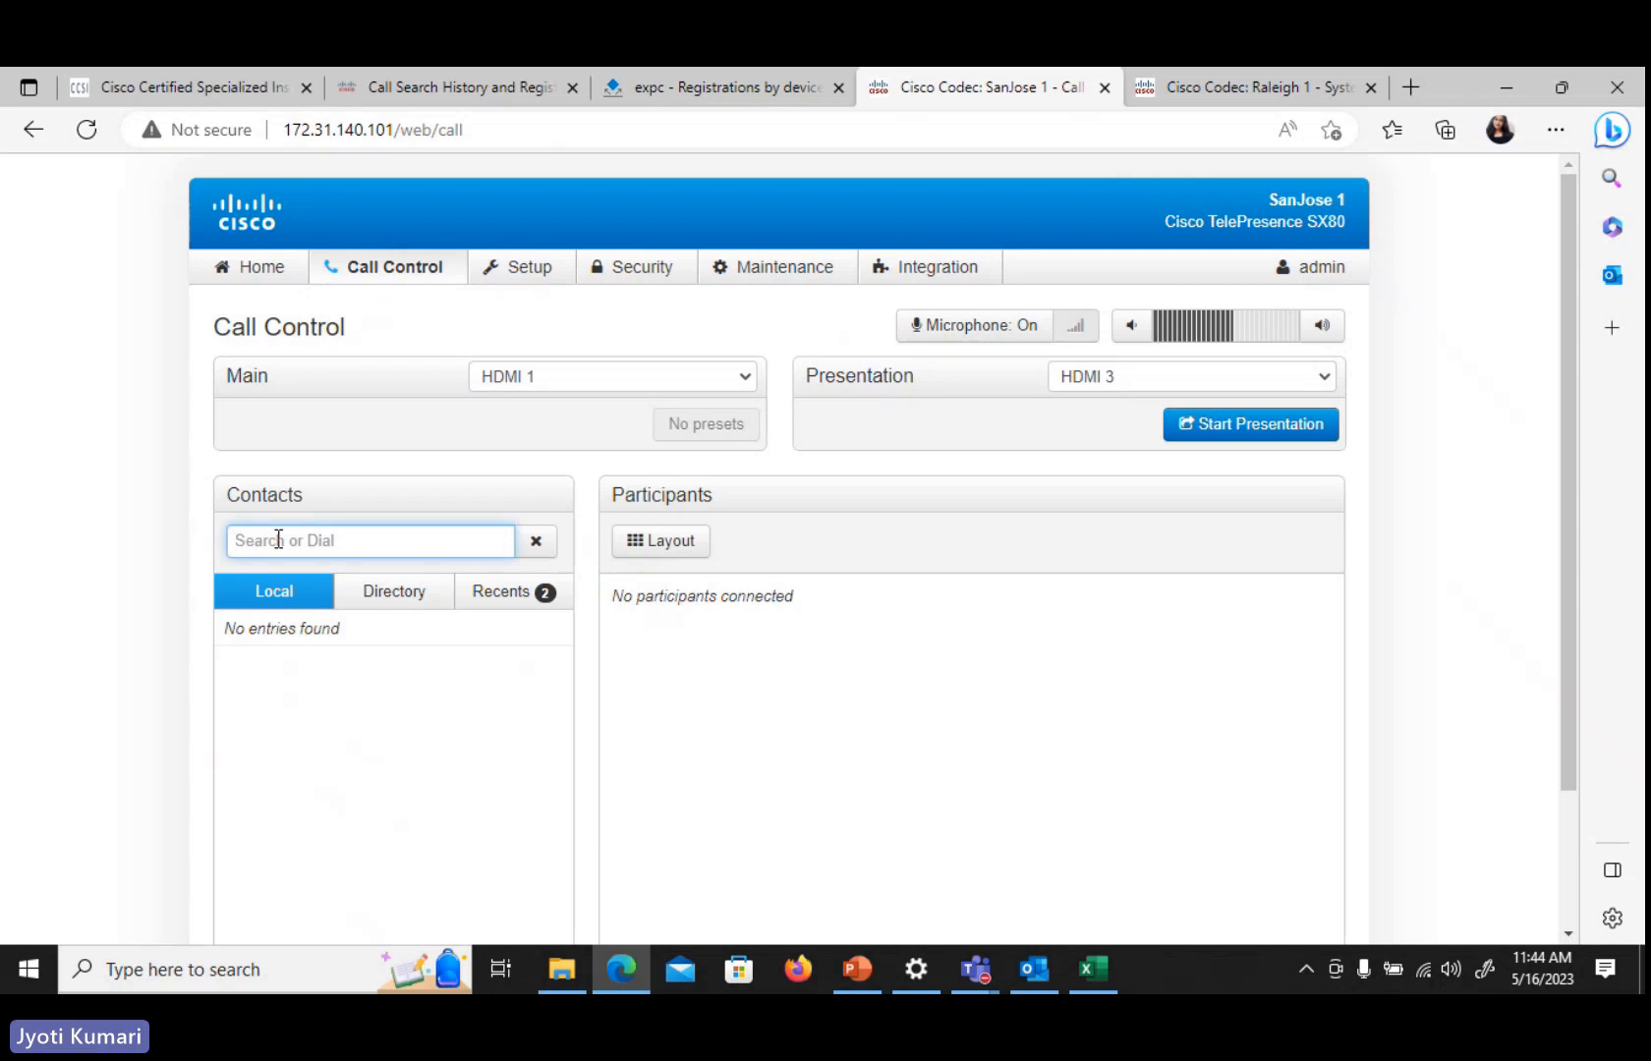
pyautogui.write('4112')
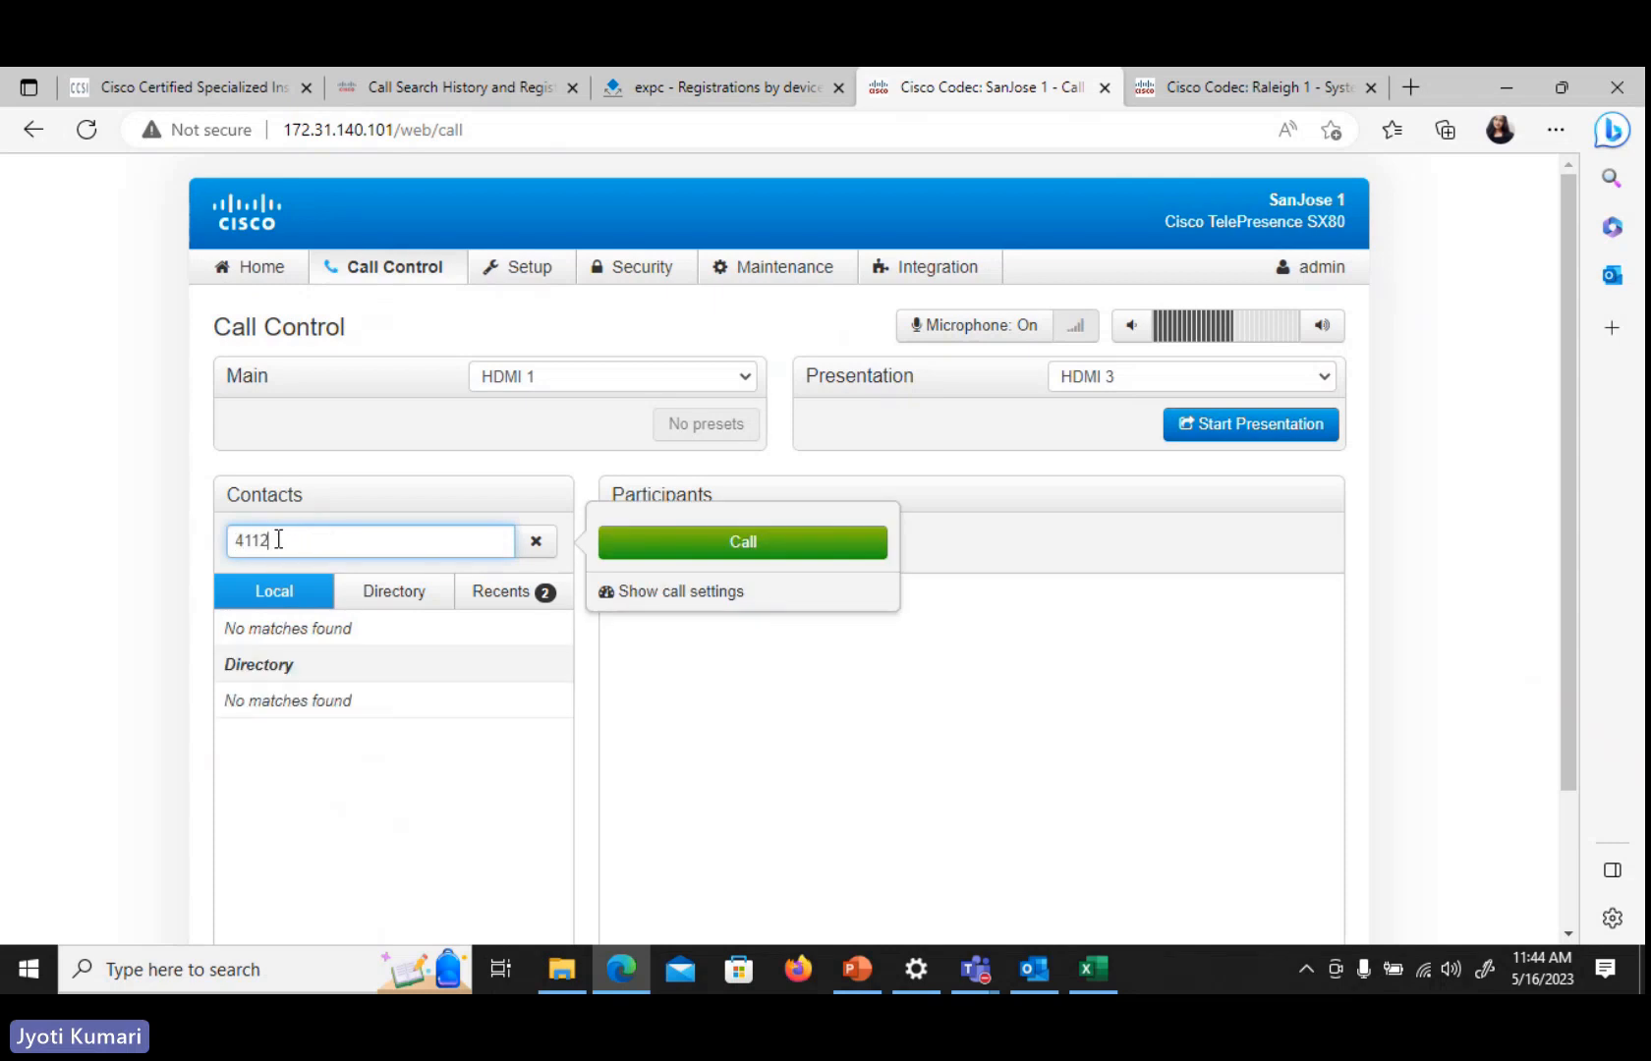
pyautogui.click(671, 550)
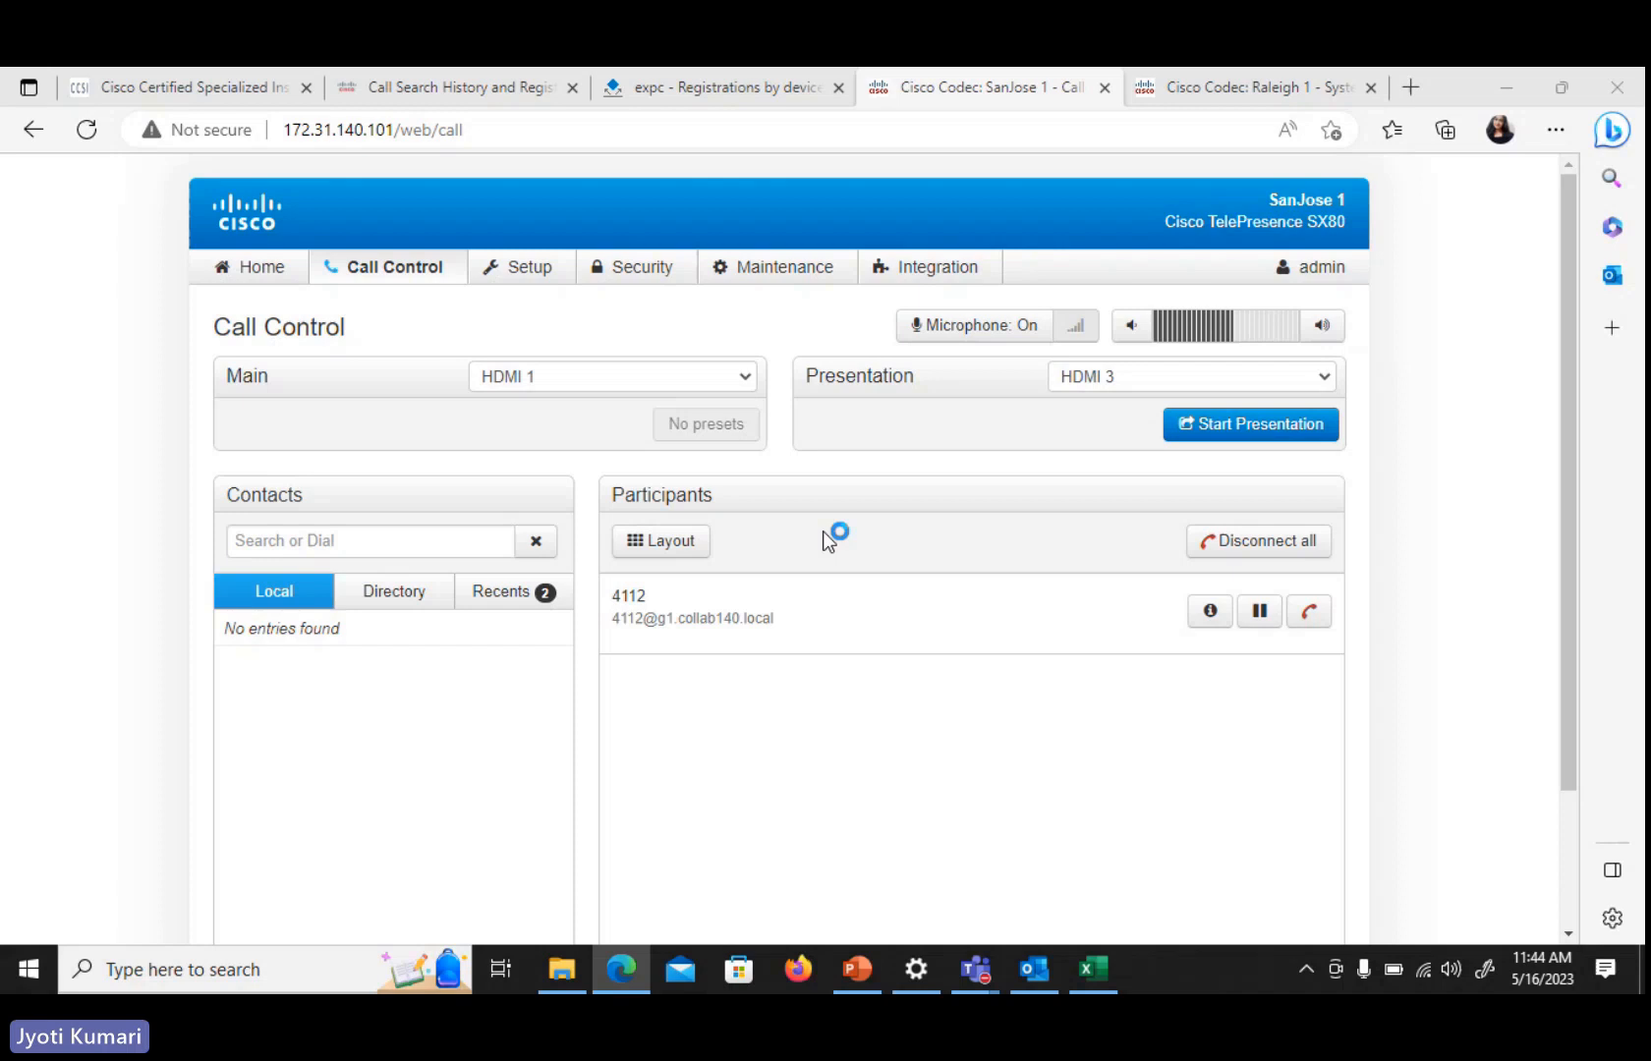
# Try to open Call Control on Raleigh 1 and dismiss the VPN error
pyautogui.click(1231, 80)
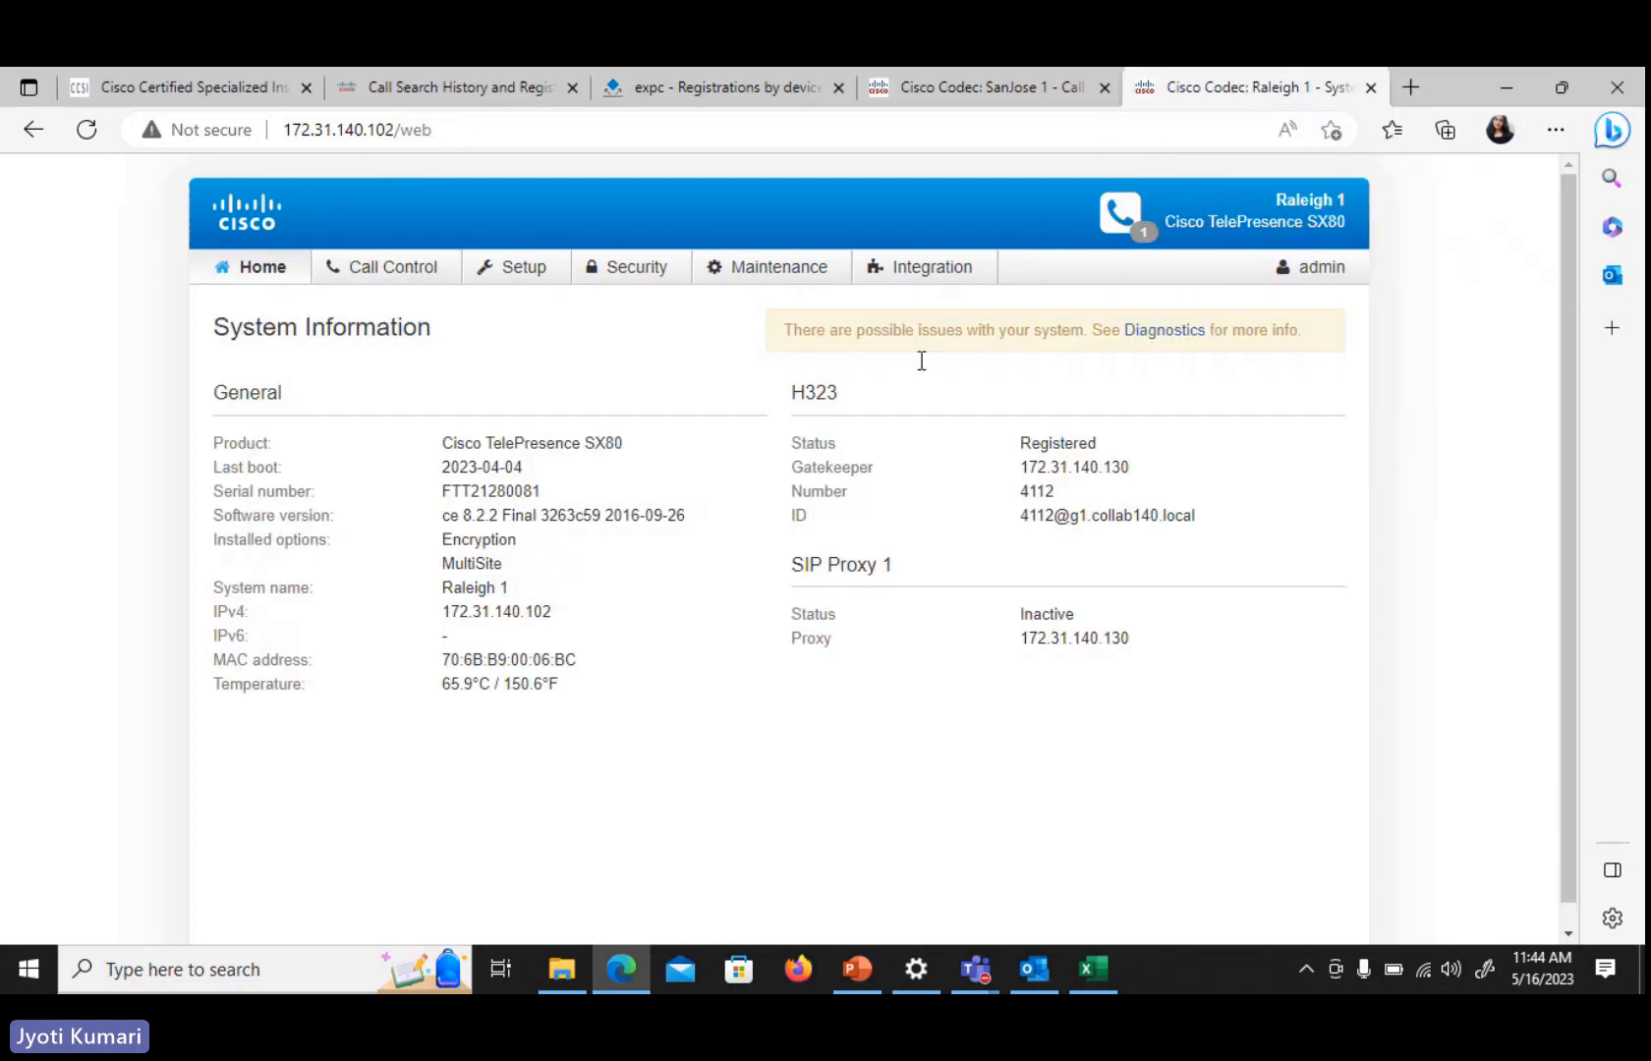
pyautogui.click(411, 273)
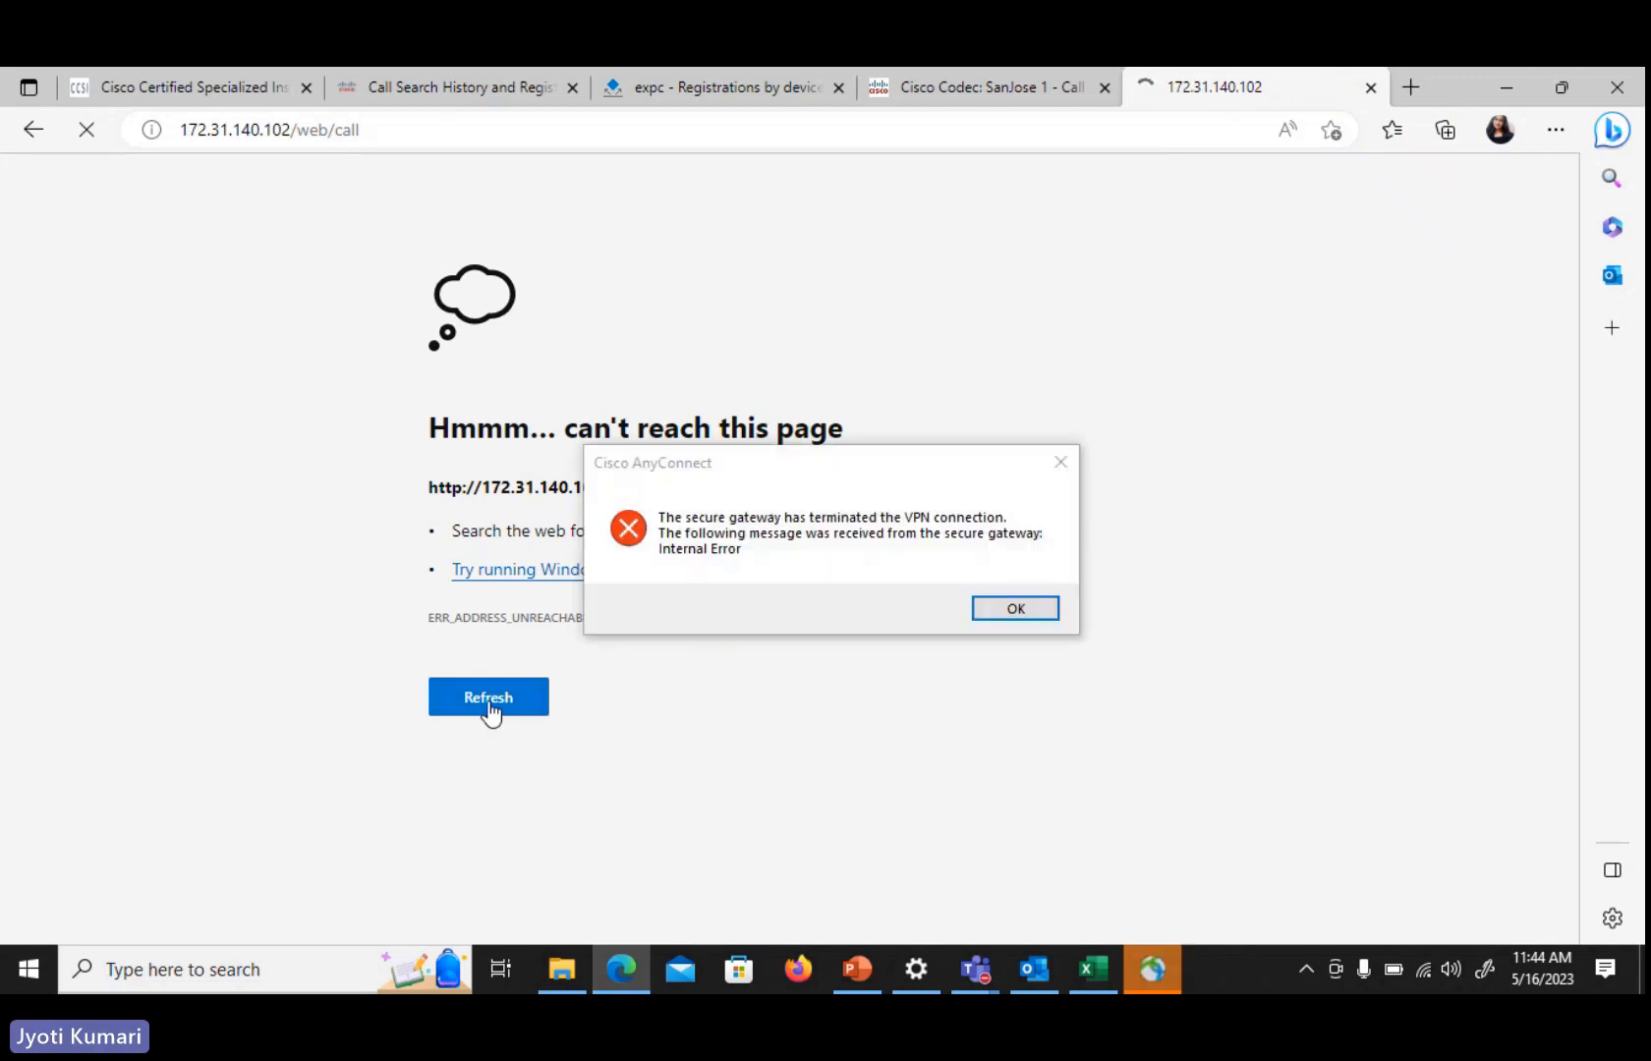
pyautogui.click(1039, 609)
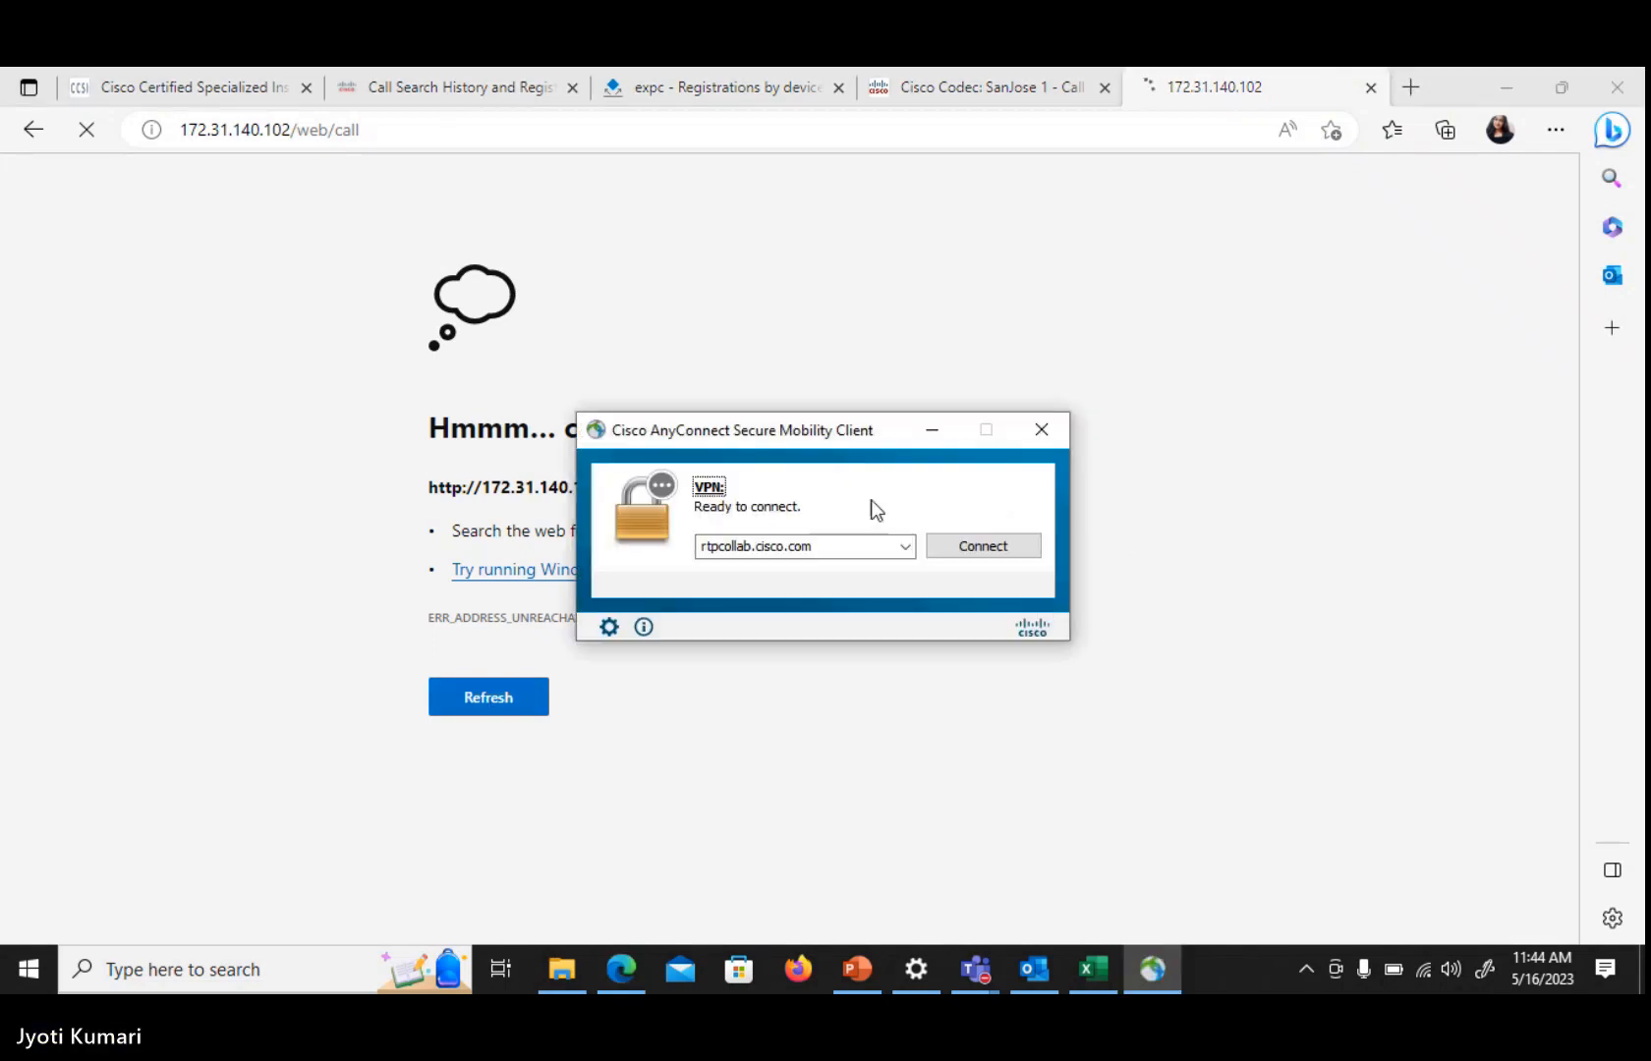
# Reconnect the AnyConnect VPN by entering the account password and accepting the welcome banner
pyautogui.click(995, 553)
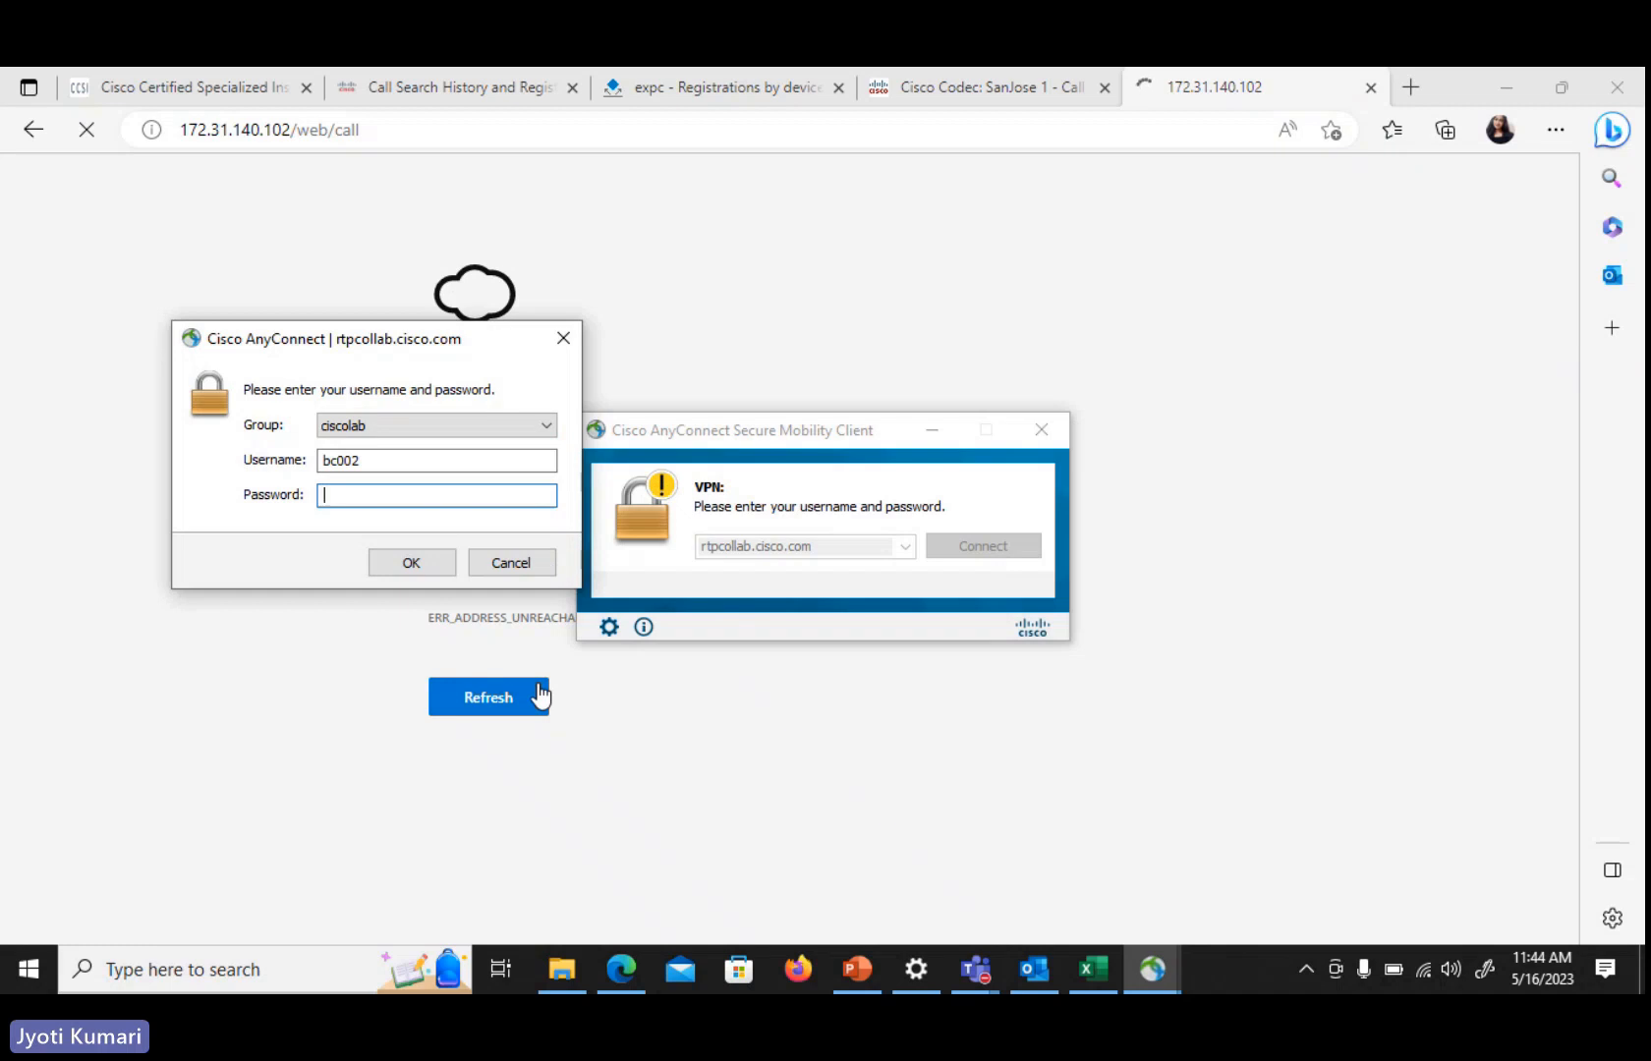
pyautogui.write('****')
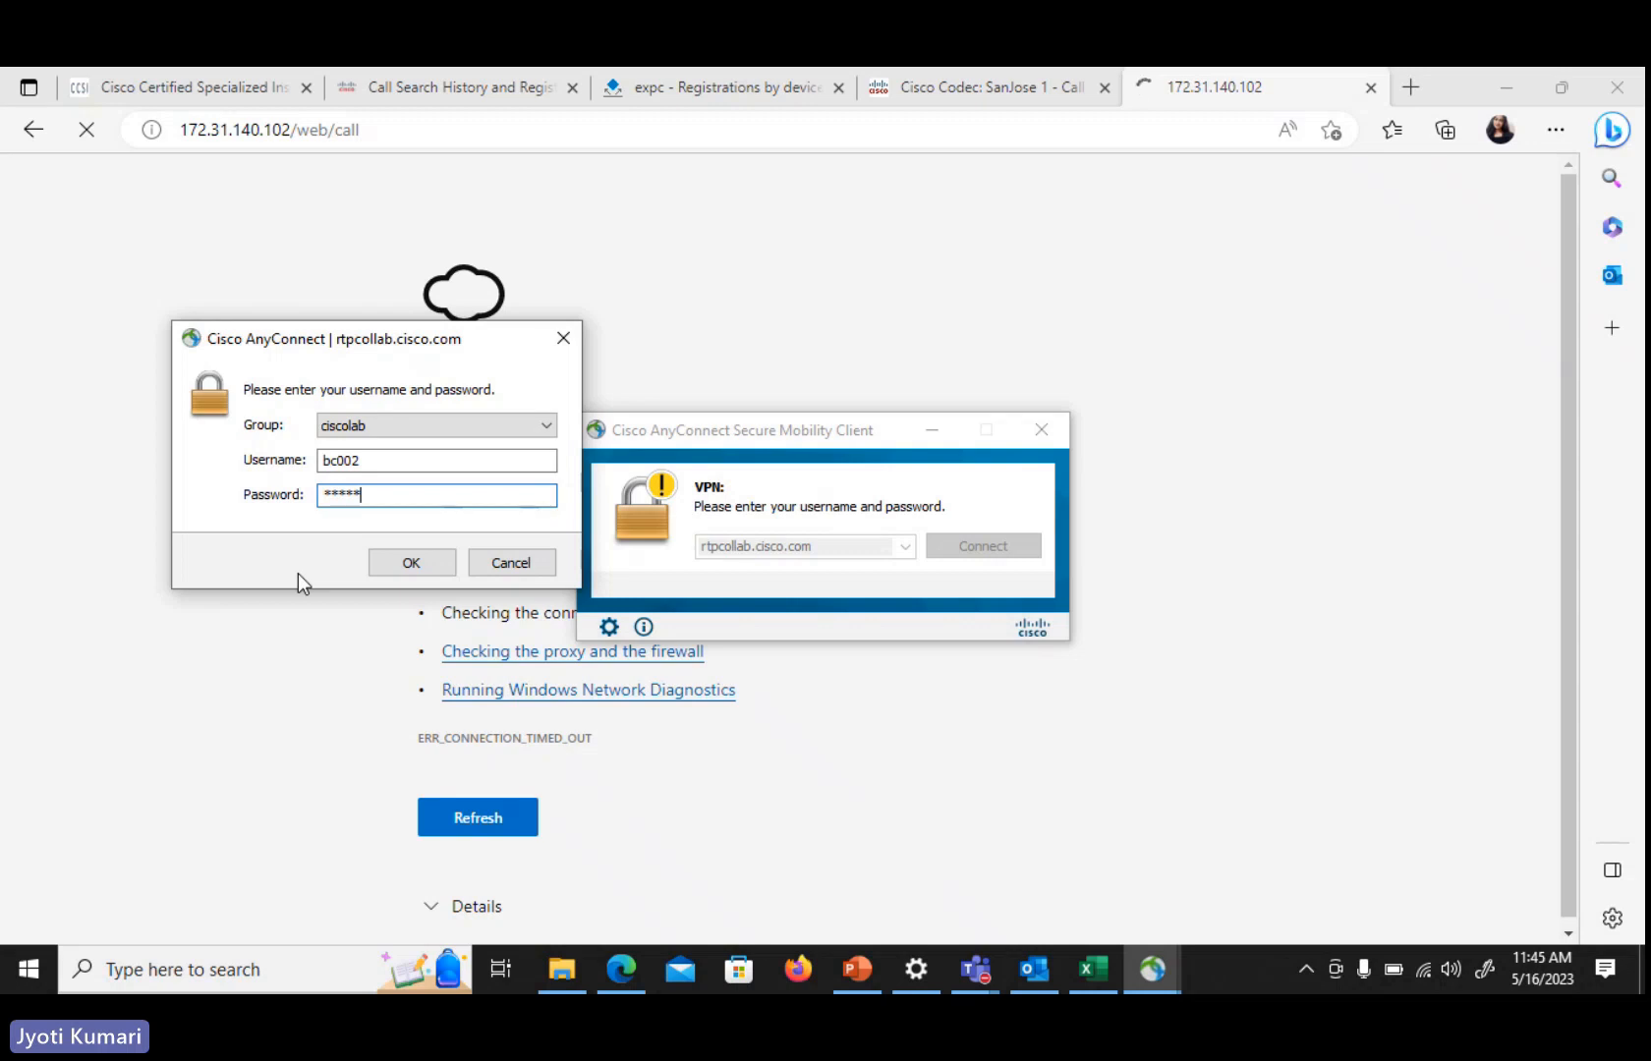
pyautogui.press('BackSpace')
pyautogui.press('BackSpace')
pyautogui.press('BackSpace')
pyautogui.press('BackSpace')
pyautogui.press('BackSpace')
pyautogui.write('******')
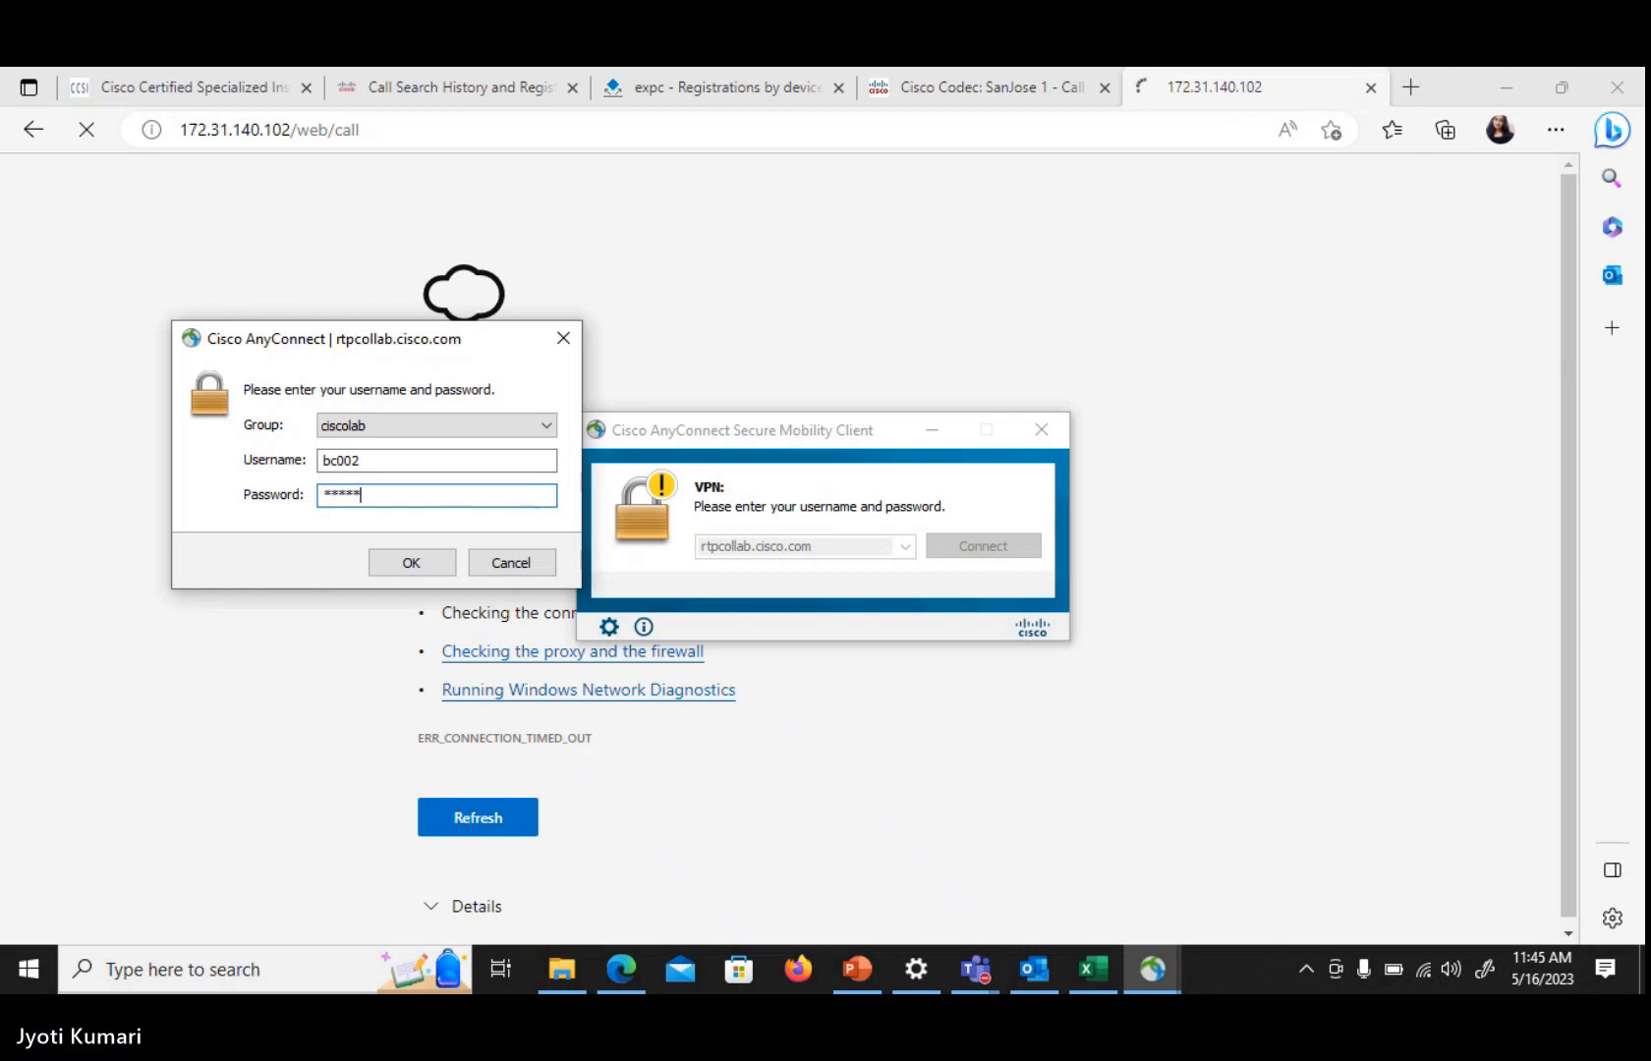
pyautogui.press('Return')
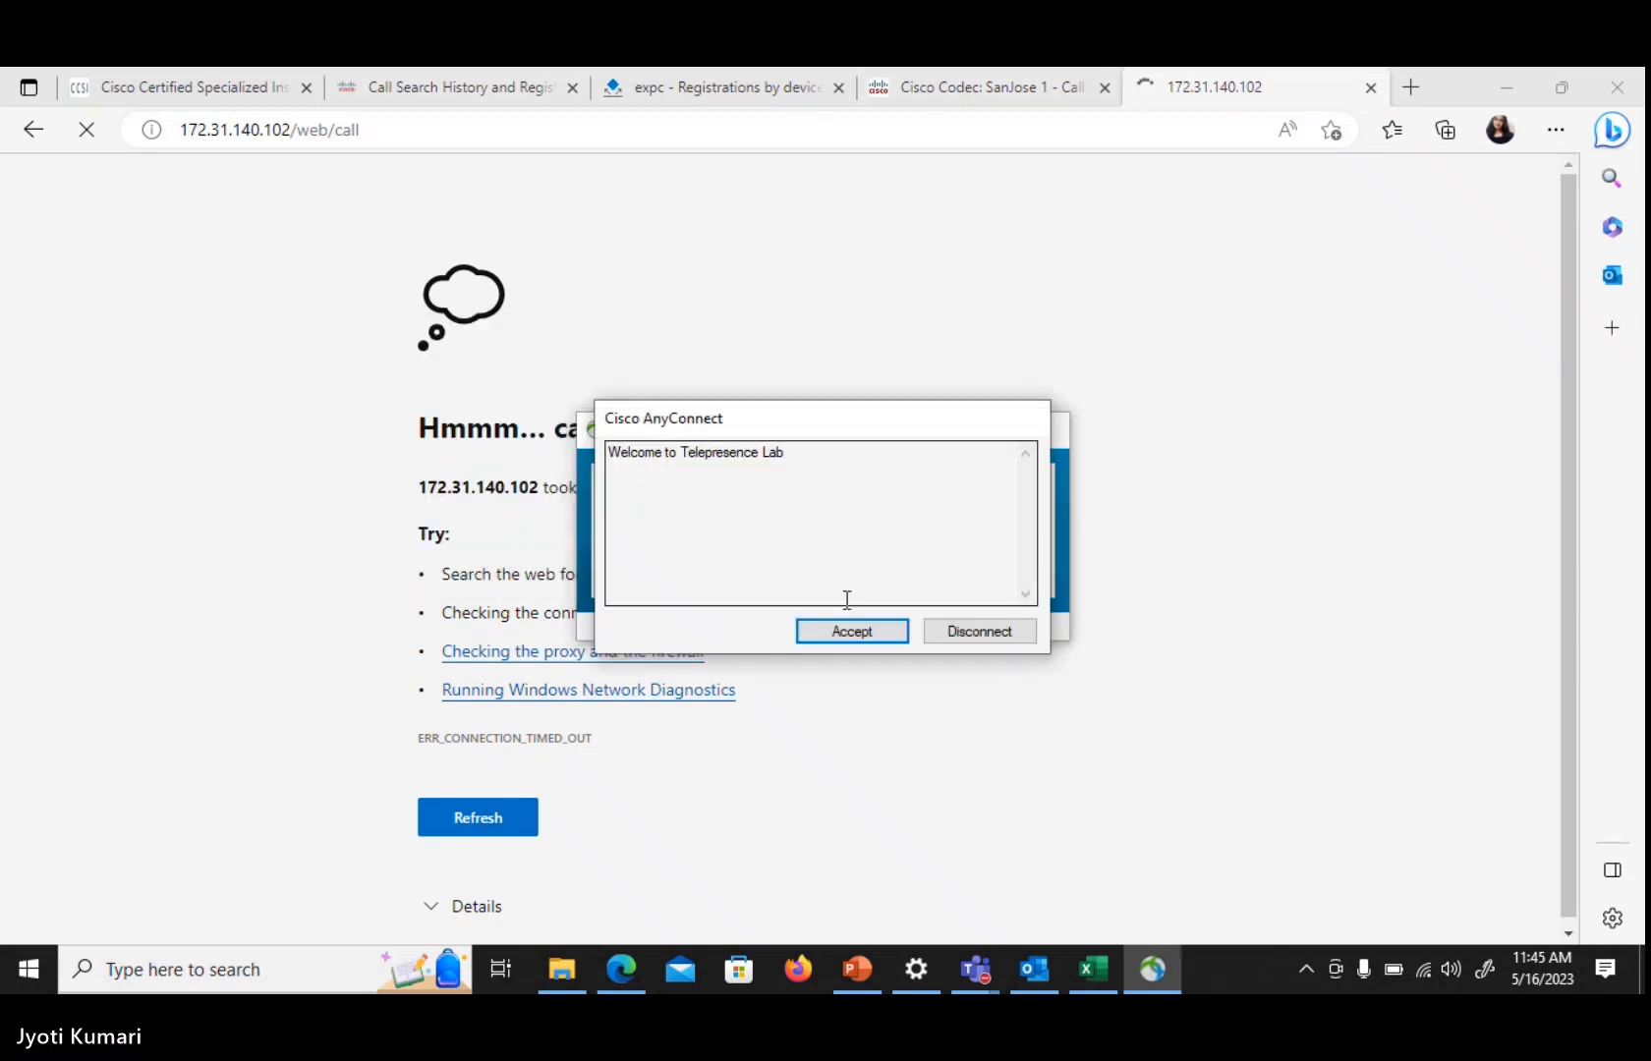
pyautogui.click(855, 632)
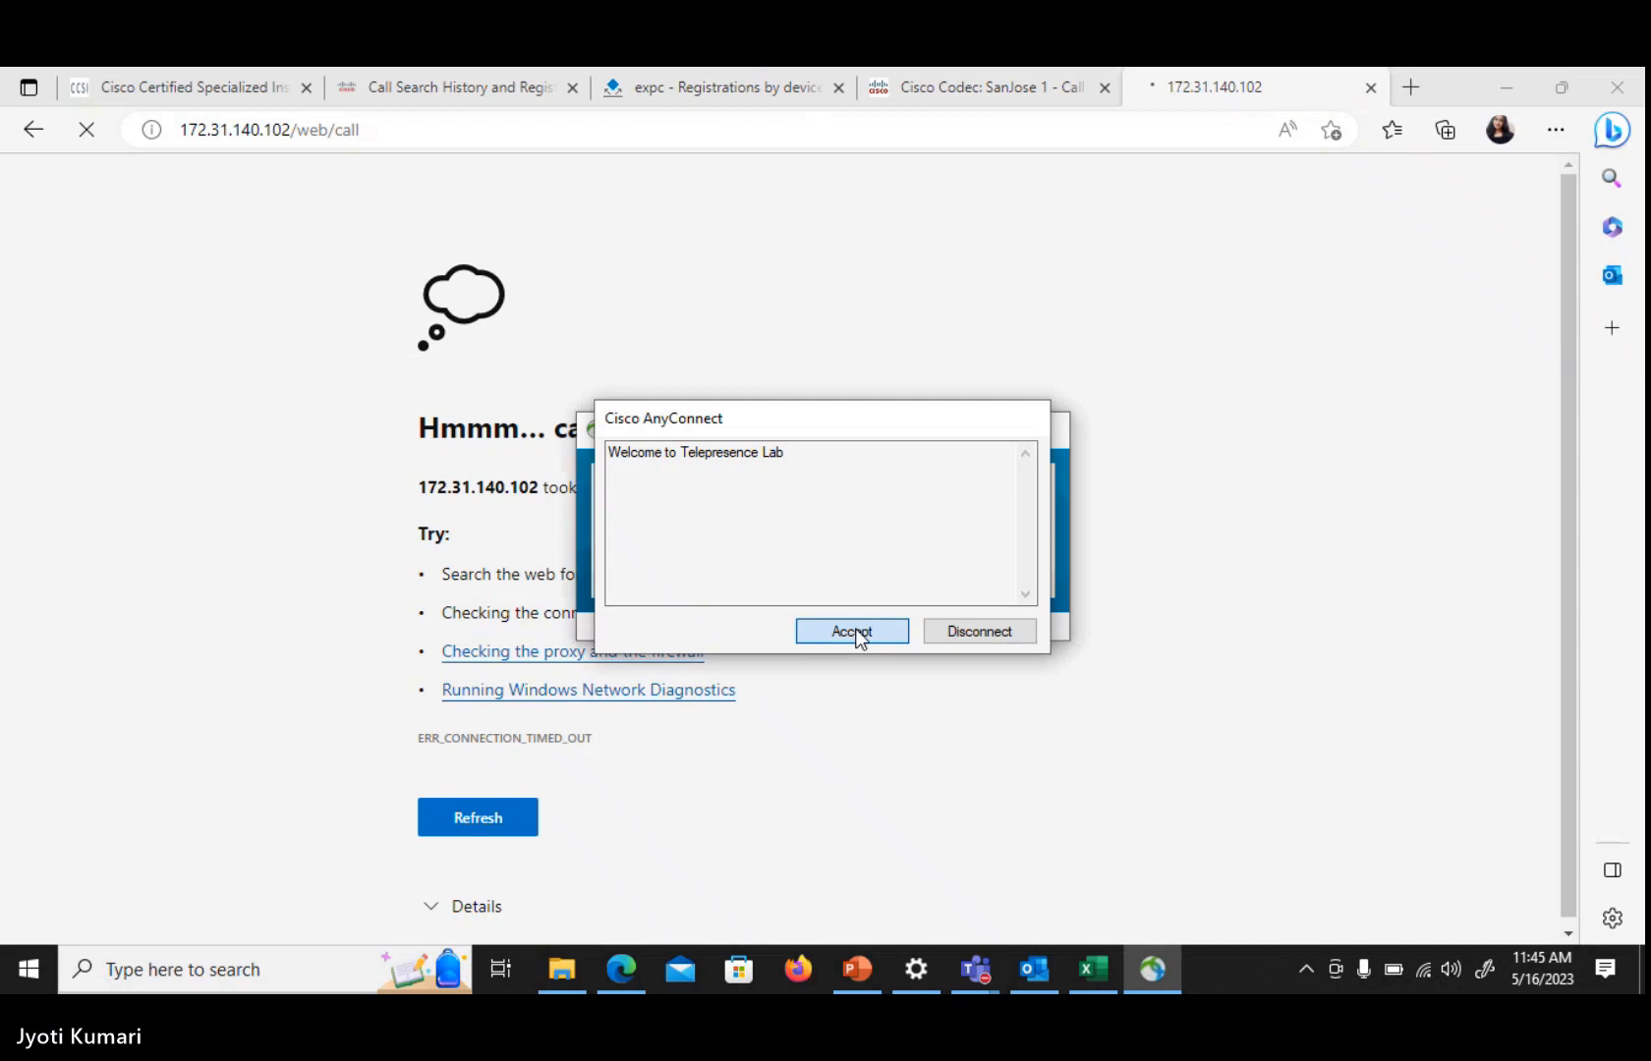
# Reload the Raleigh 1 Call Control page
pyautogui.click(1015, 87)
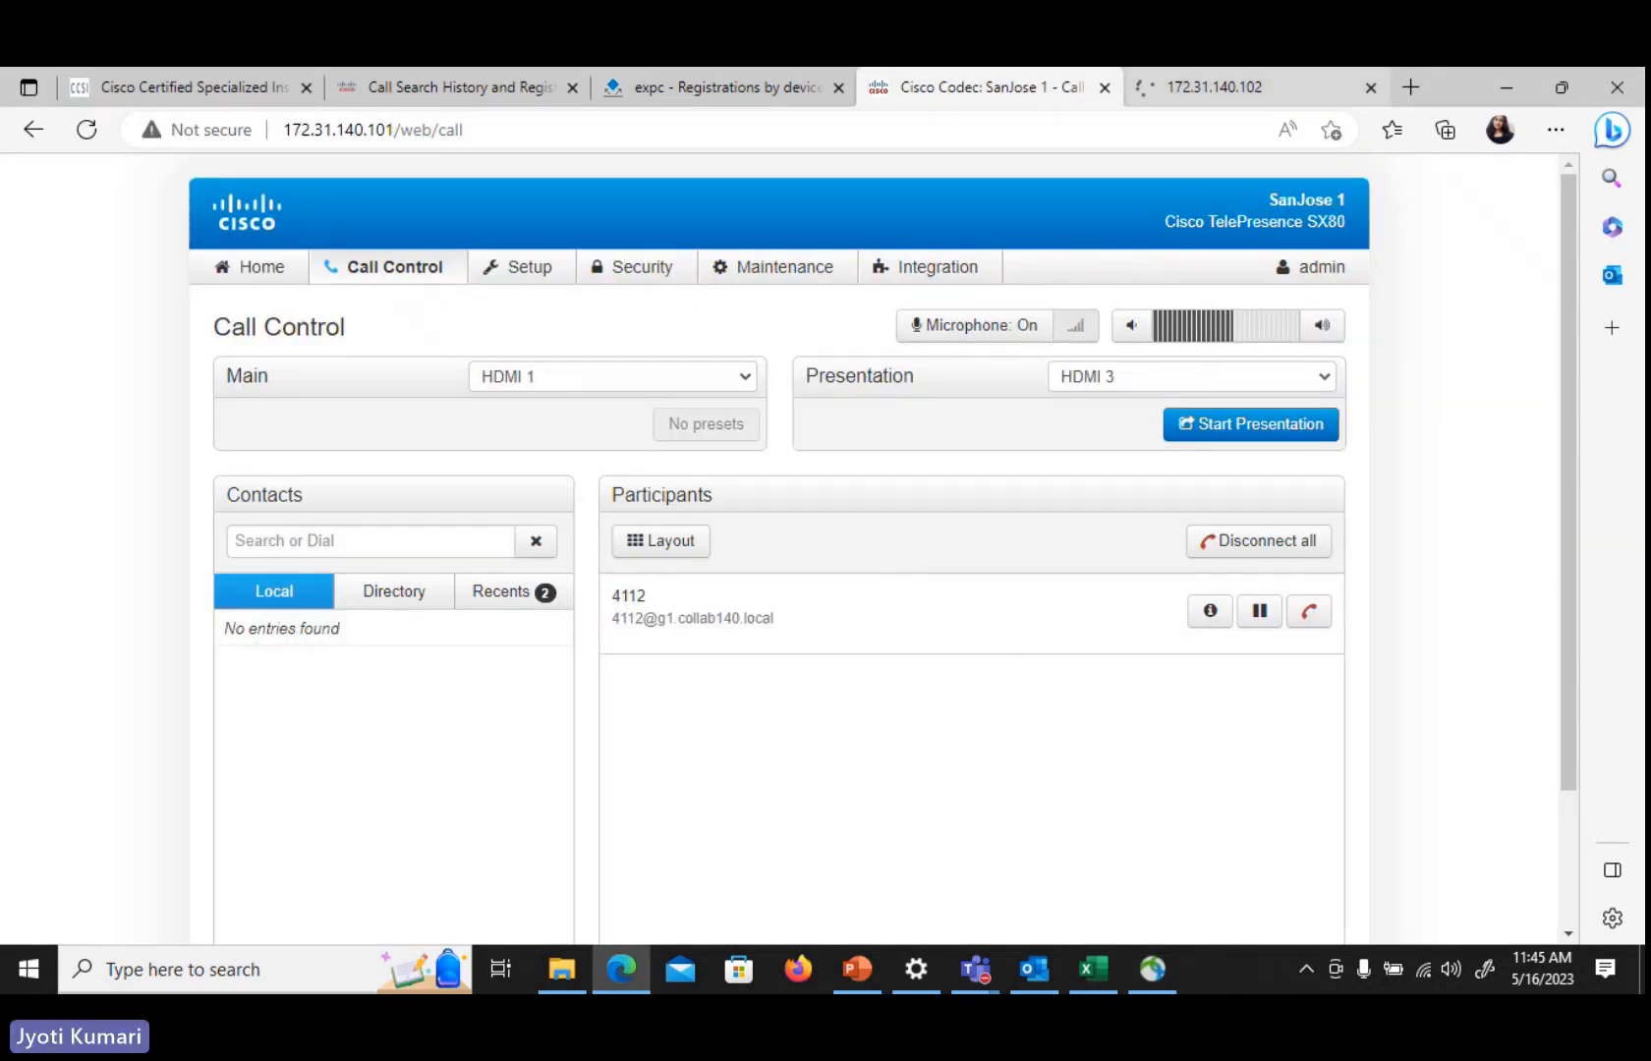
pyautogui.click(1213, 78)
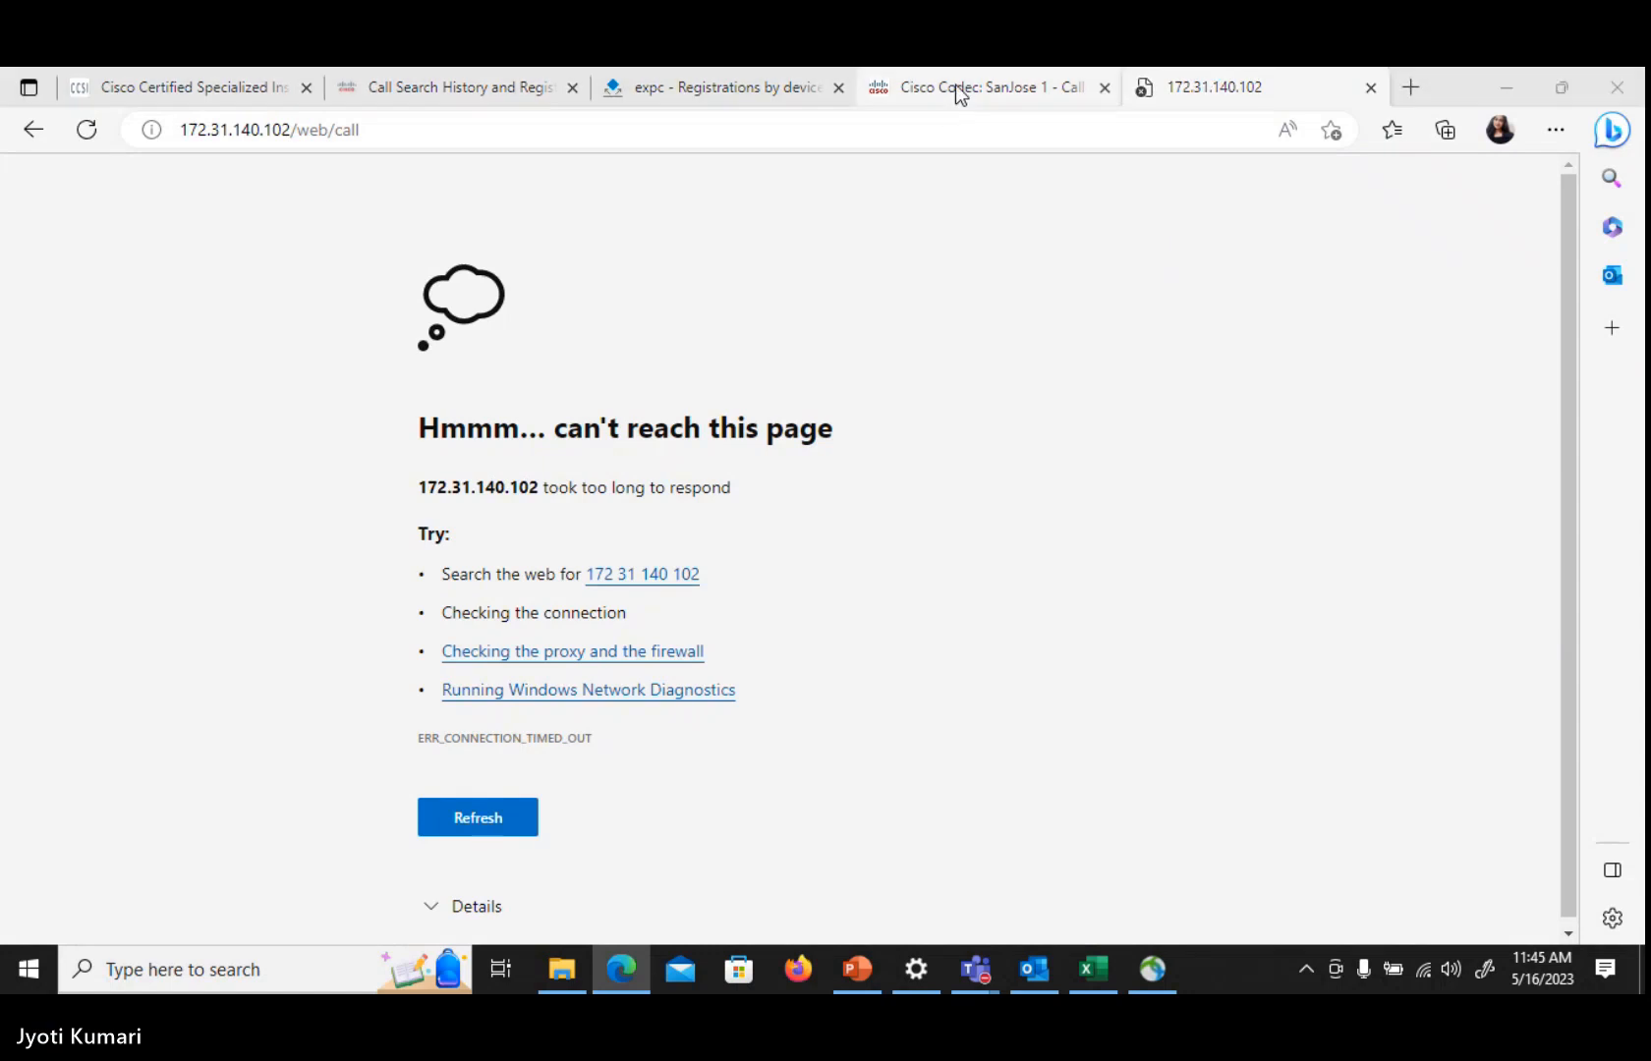
pyautogui.click(81, 134)
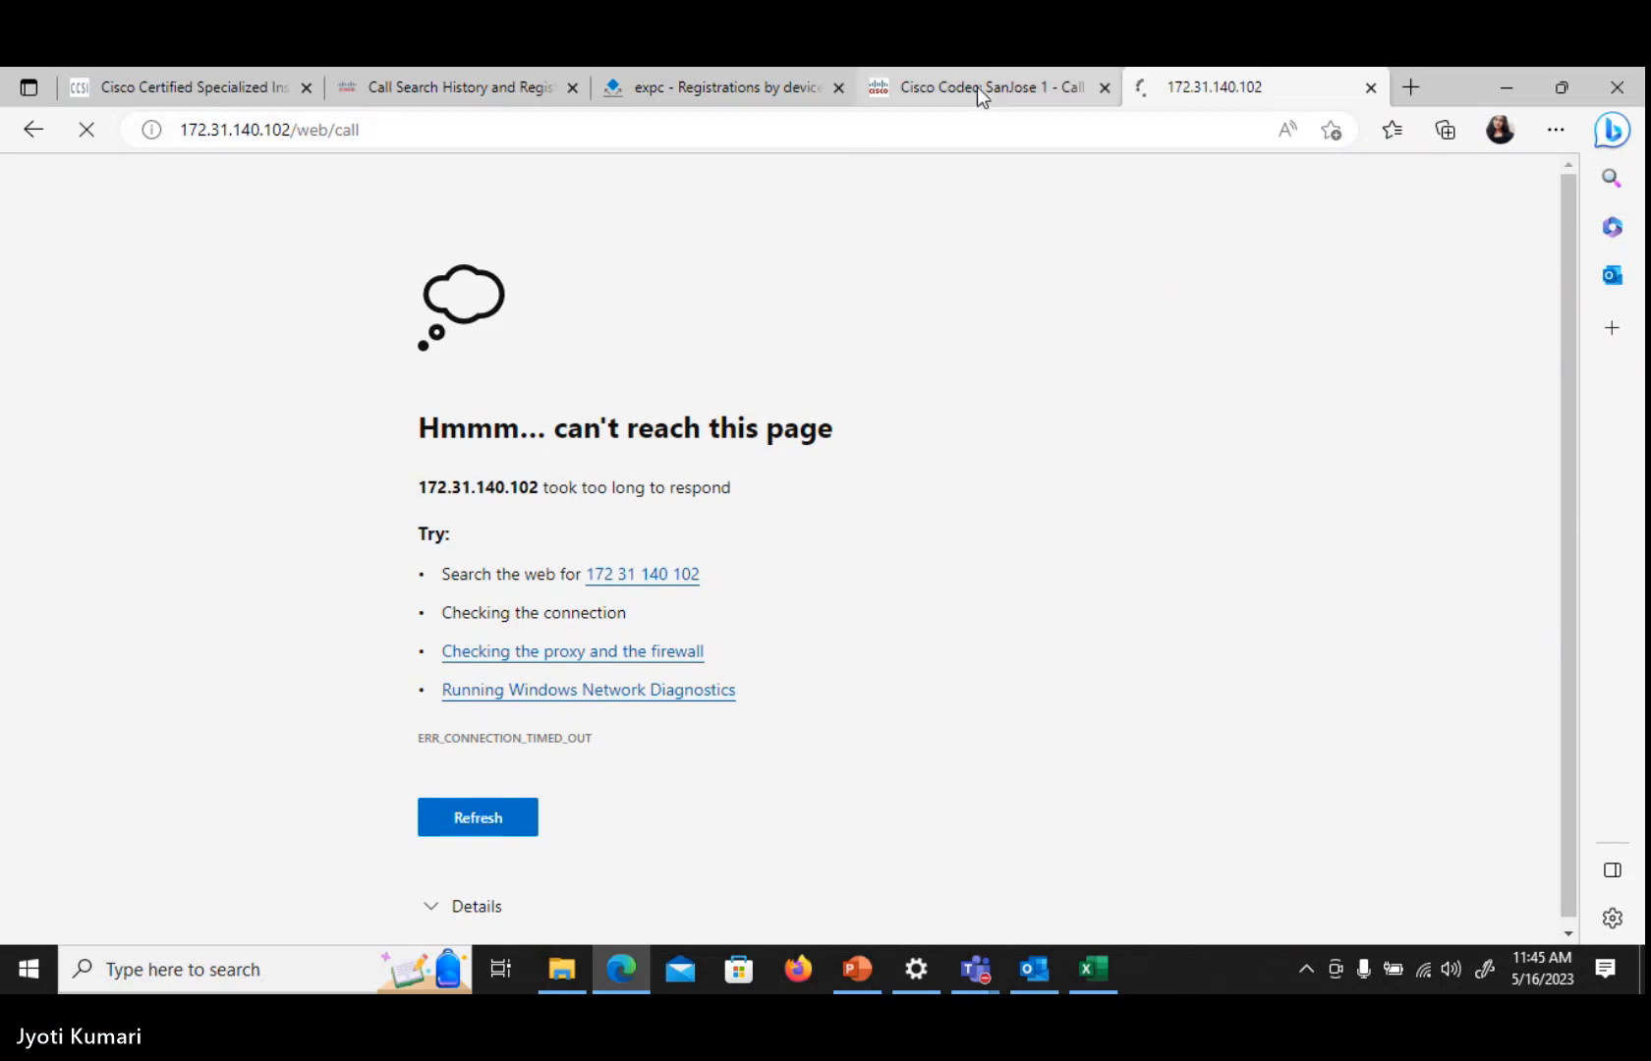
# On SanJose 1, end the active call to 4112
pyautogui.moveTo(976, 87)
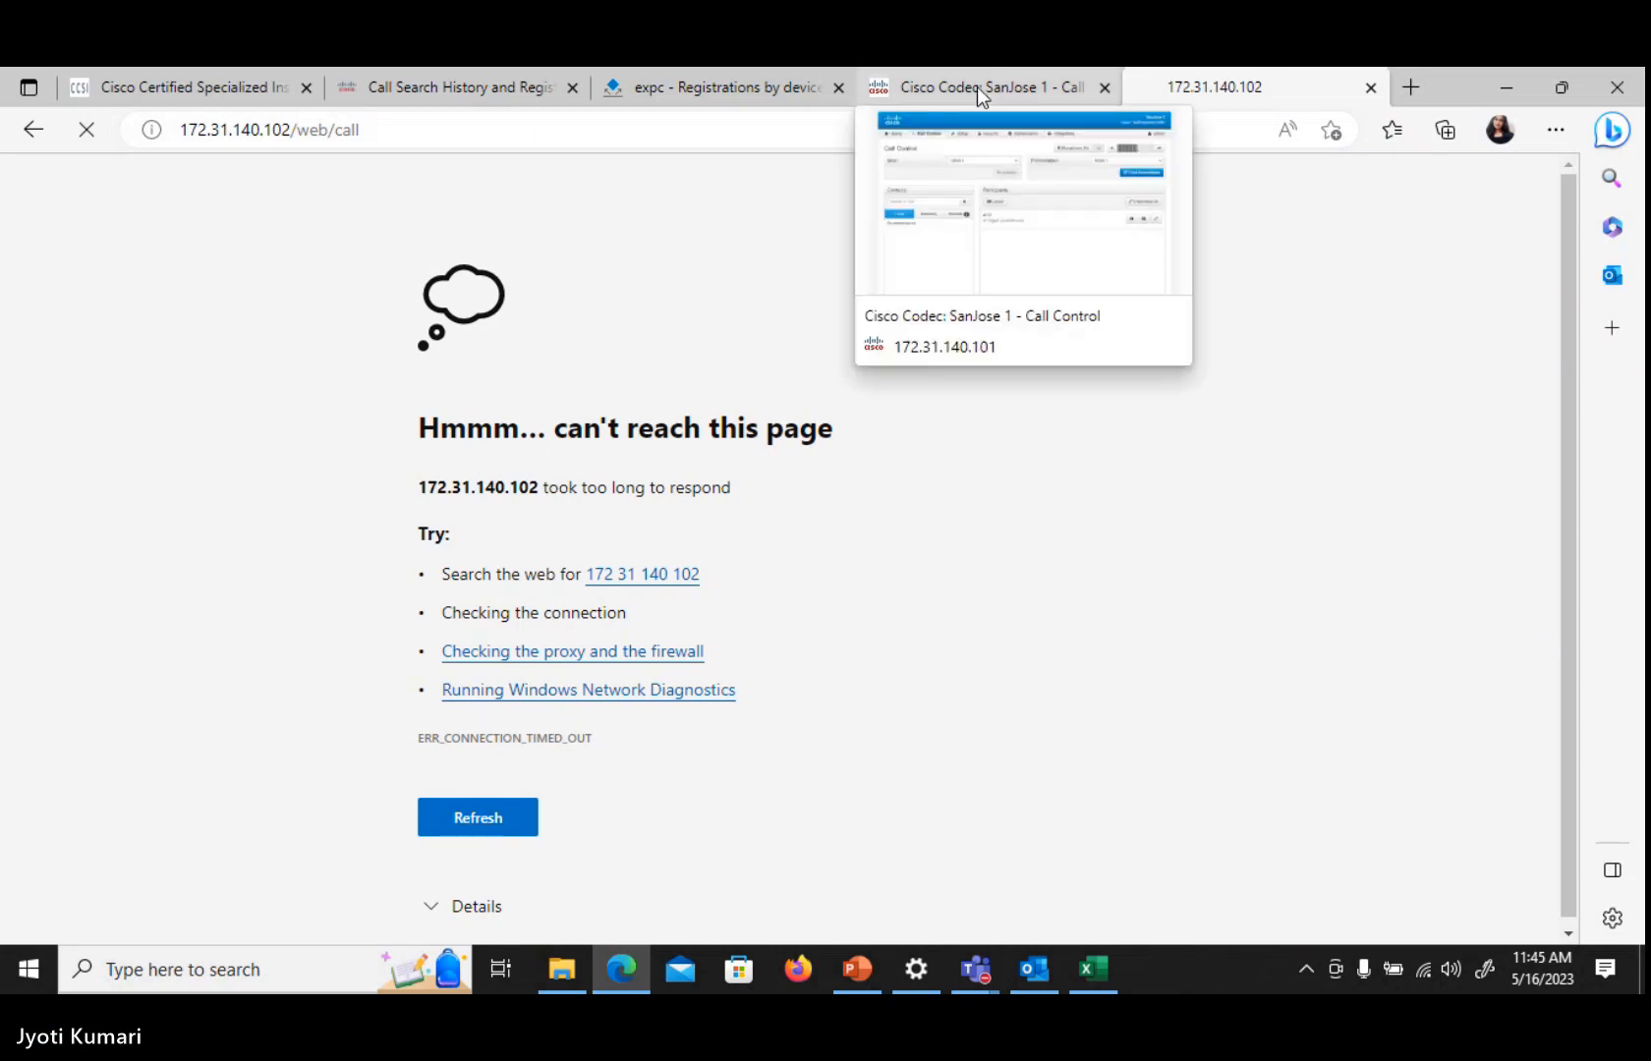
pyautogui.click(976, 87)
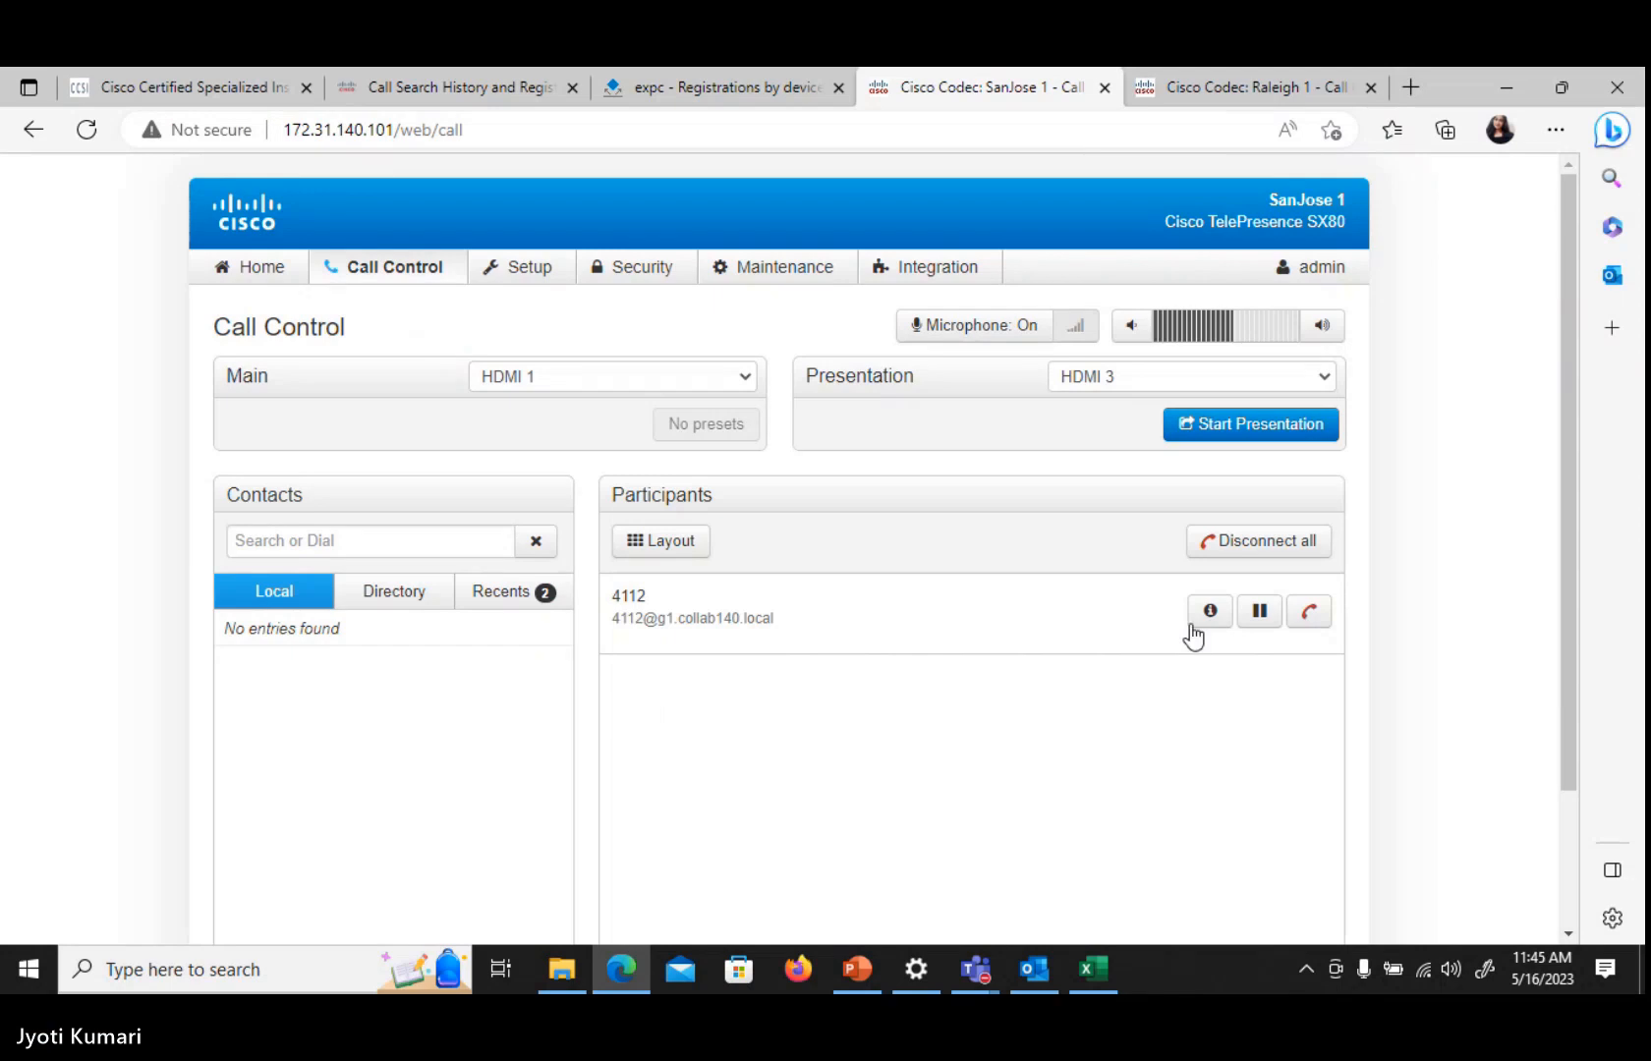
pyautogui.click(1311, 612)
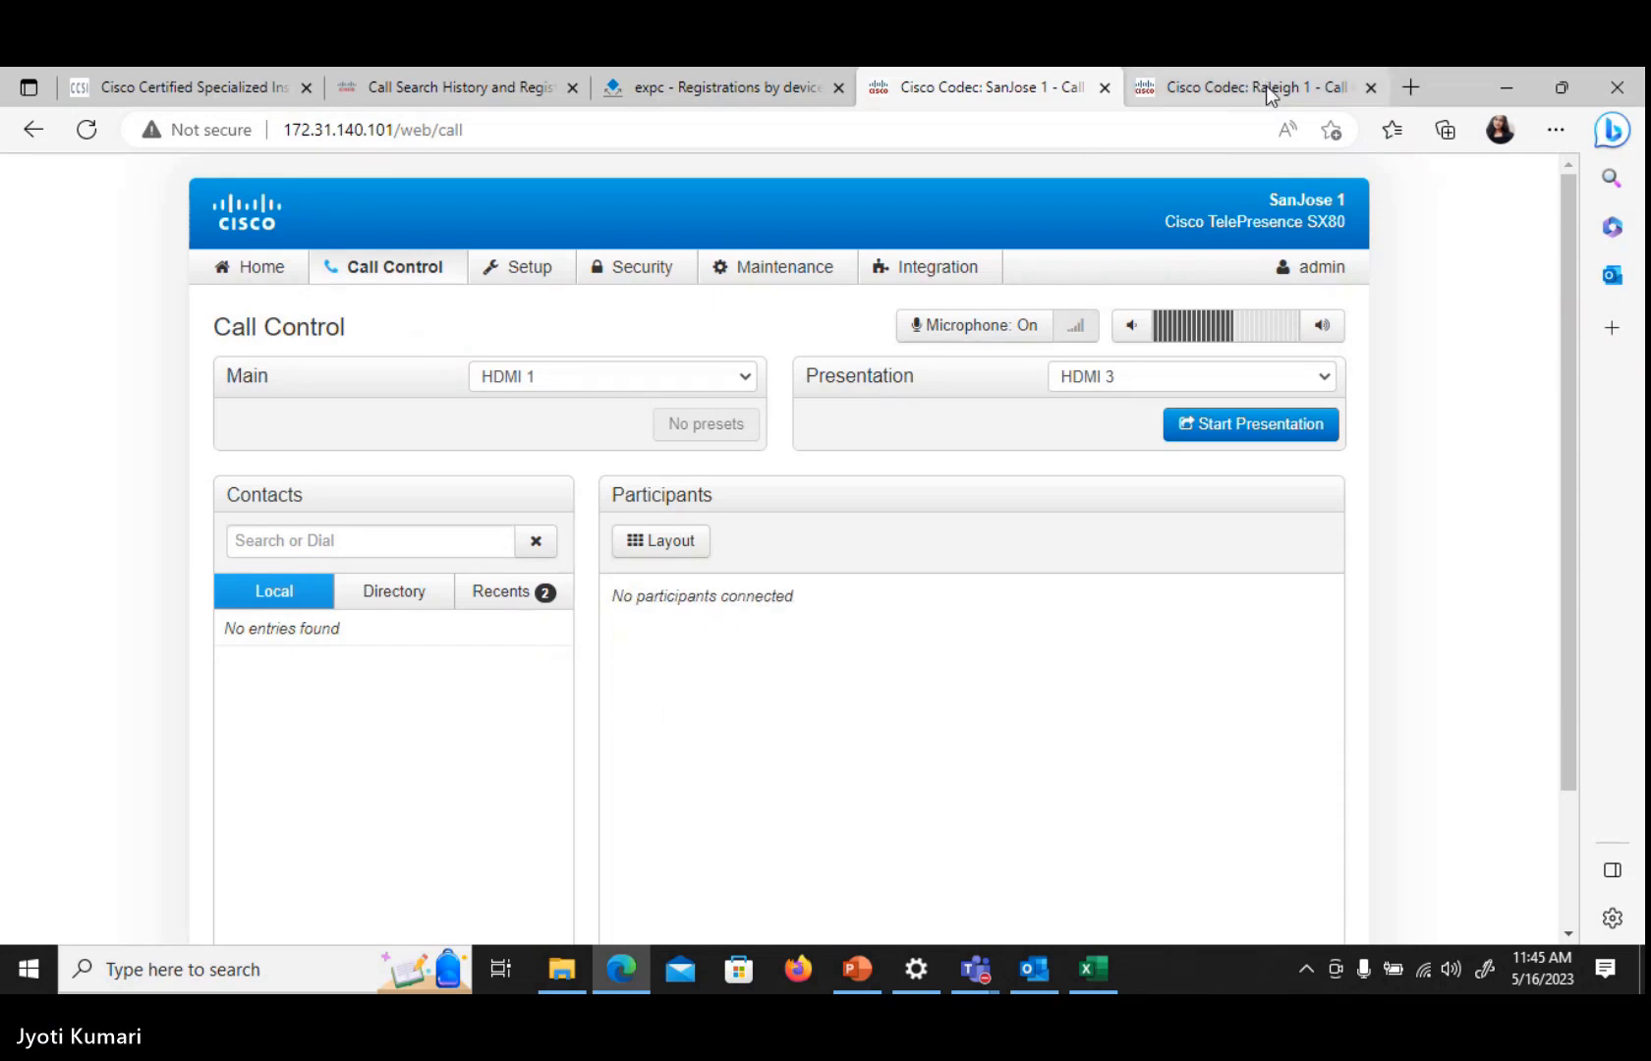
# On SanJose 1, place a call to 4112
pyautogui.click(1271, 95)
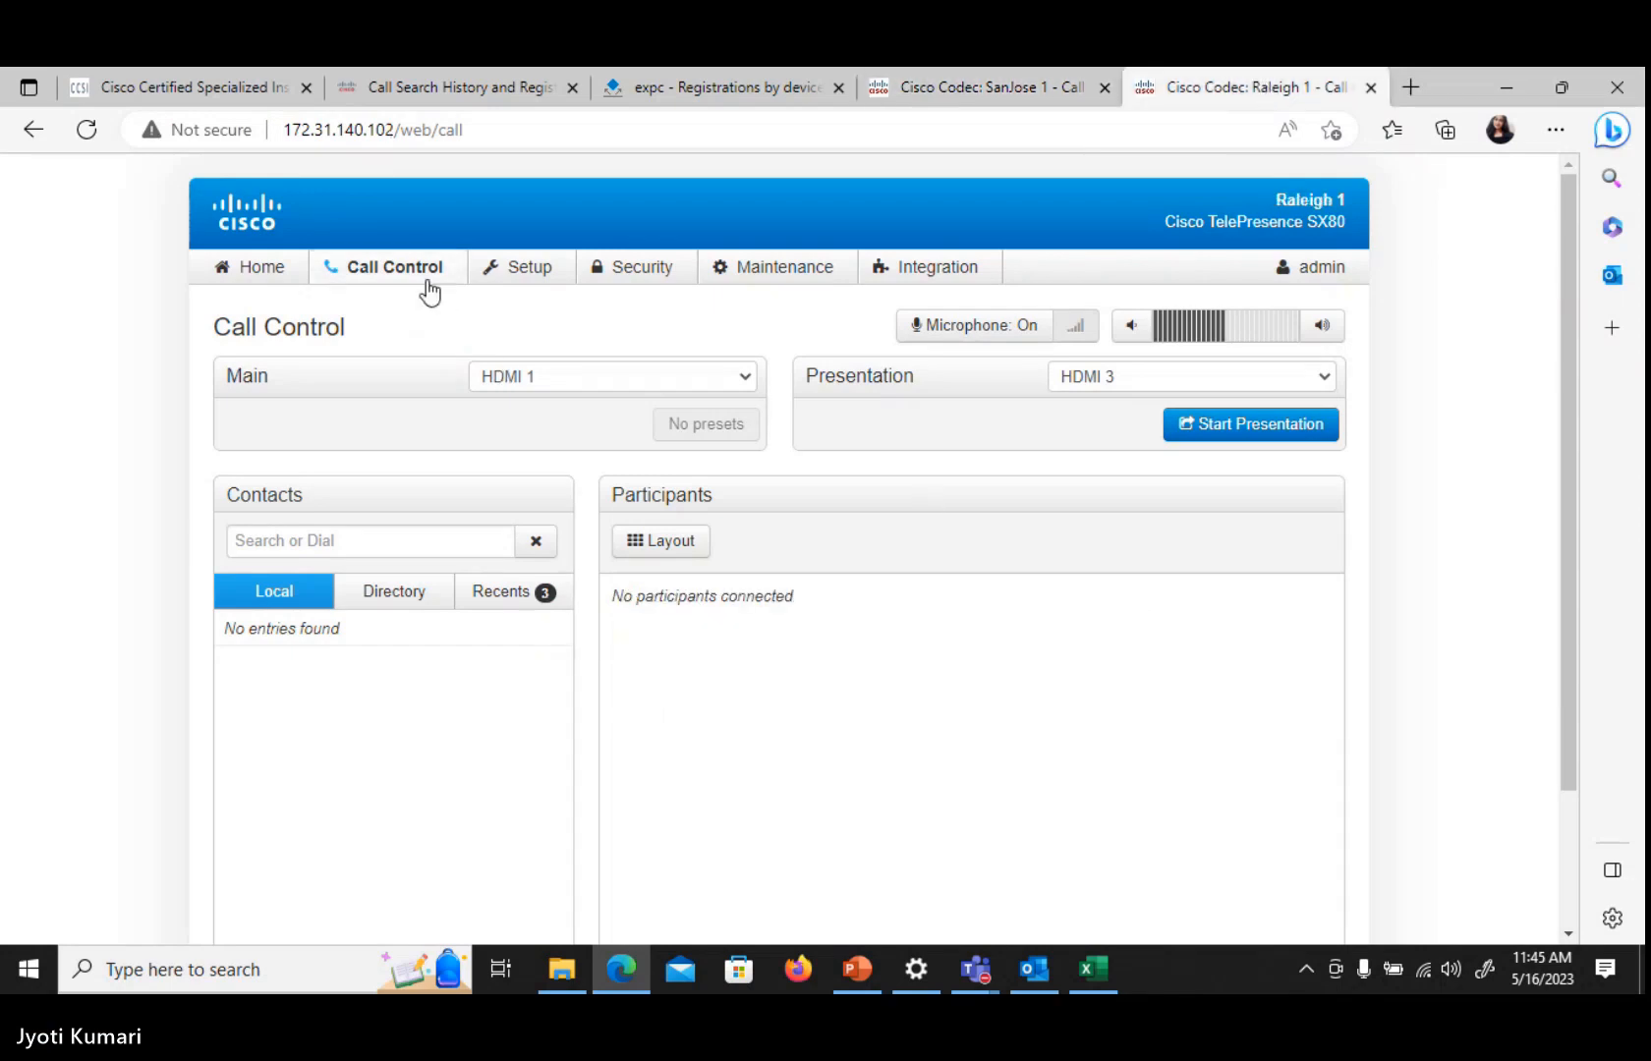
pyautogui.click(426, 285)
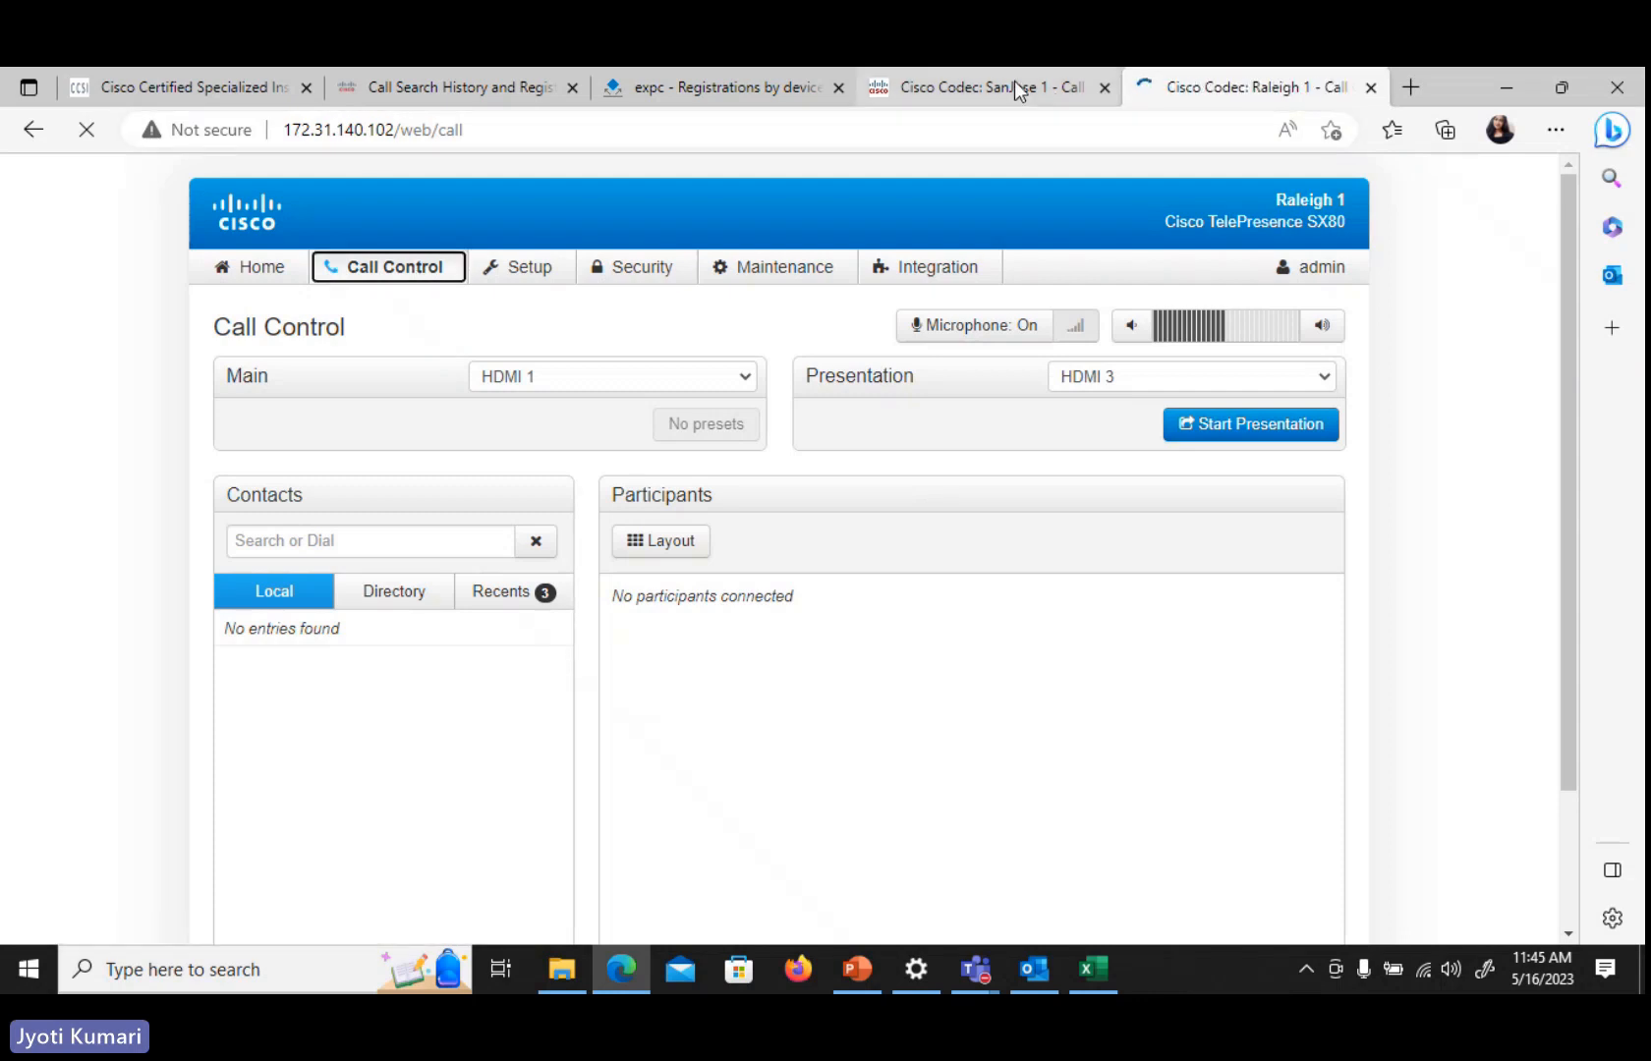
pyautogui.click(1018, 91)
pyautogui.click(296, 541)
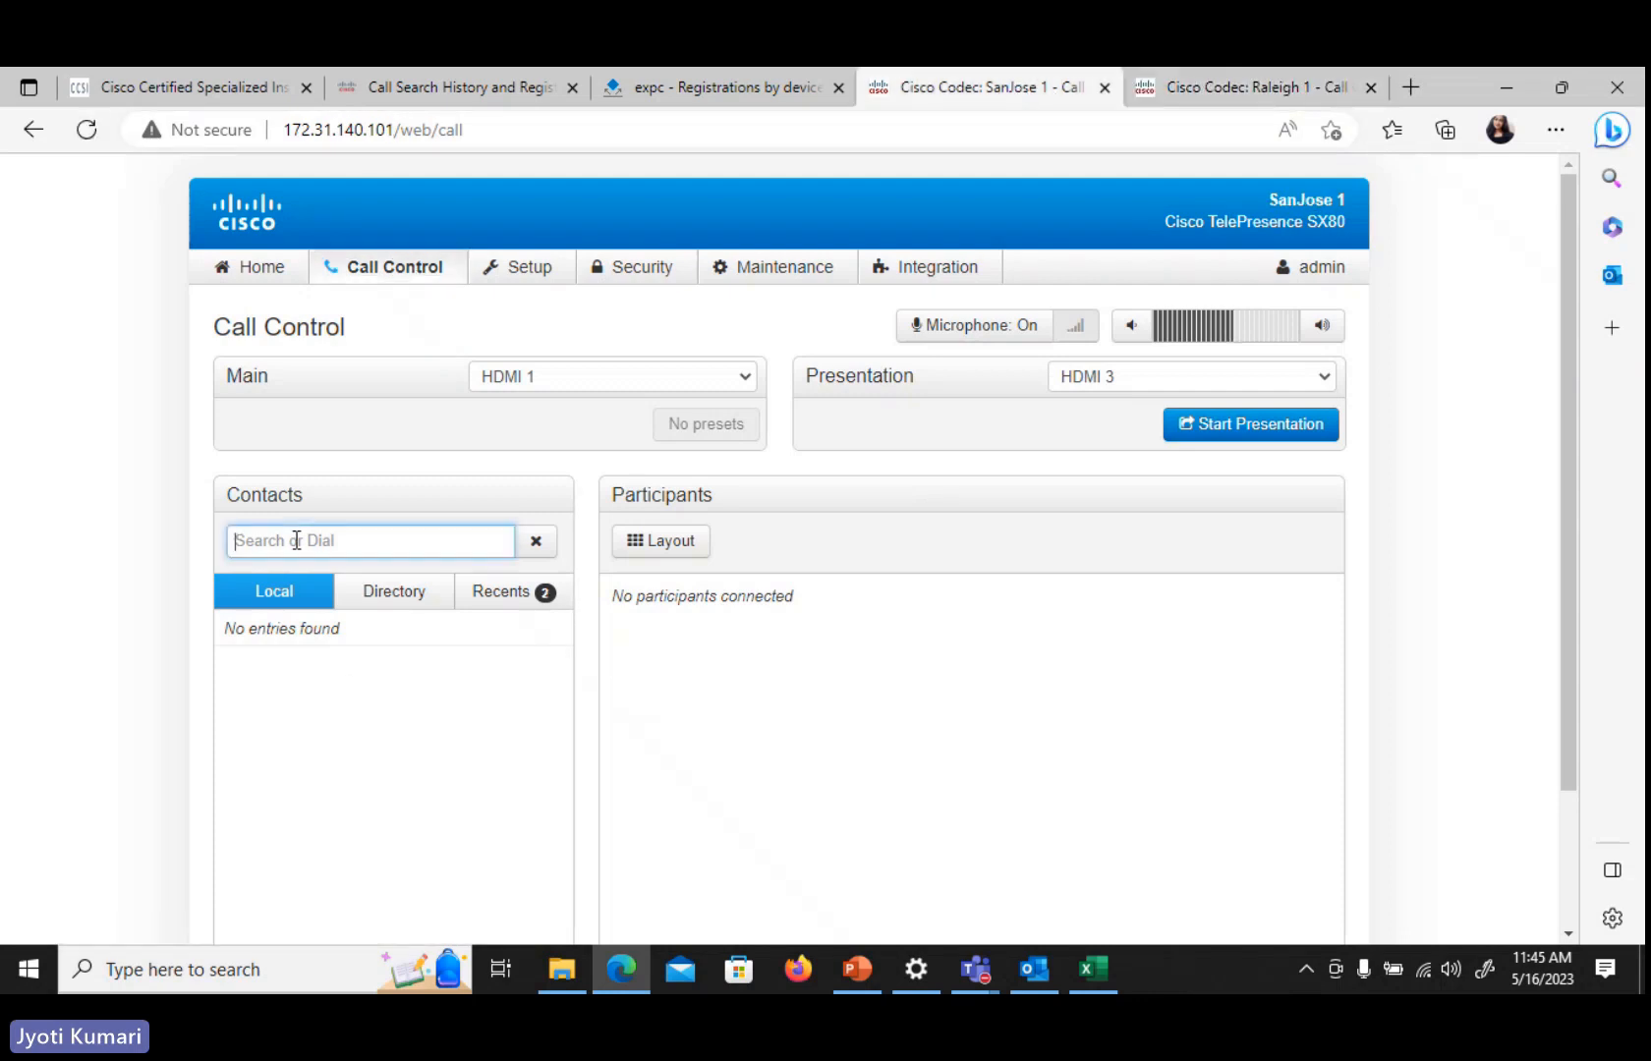
pyautogui.write('4112')
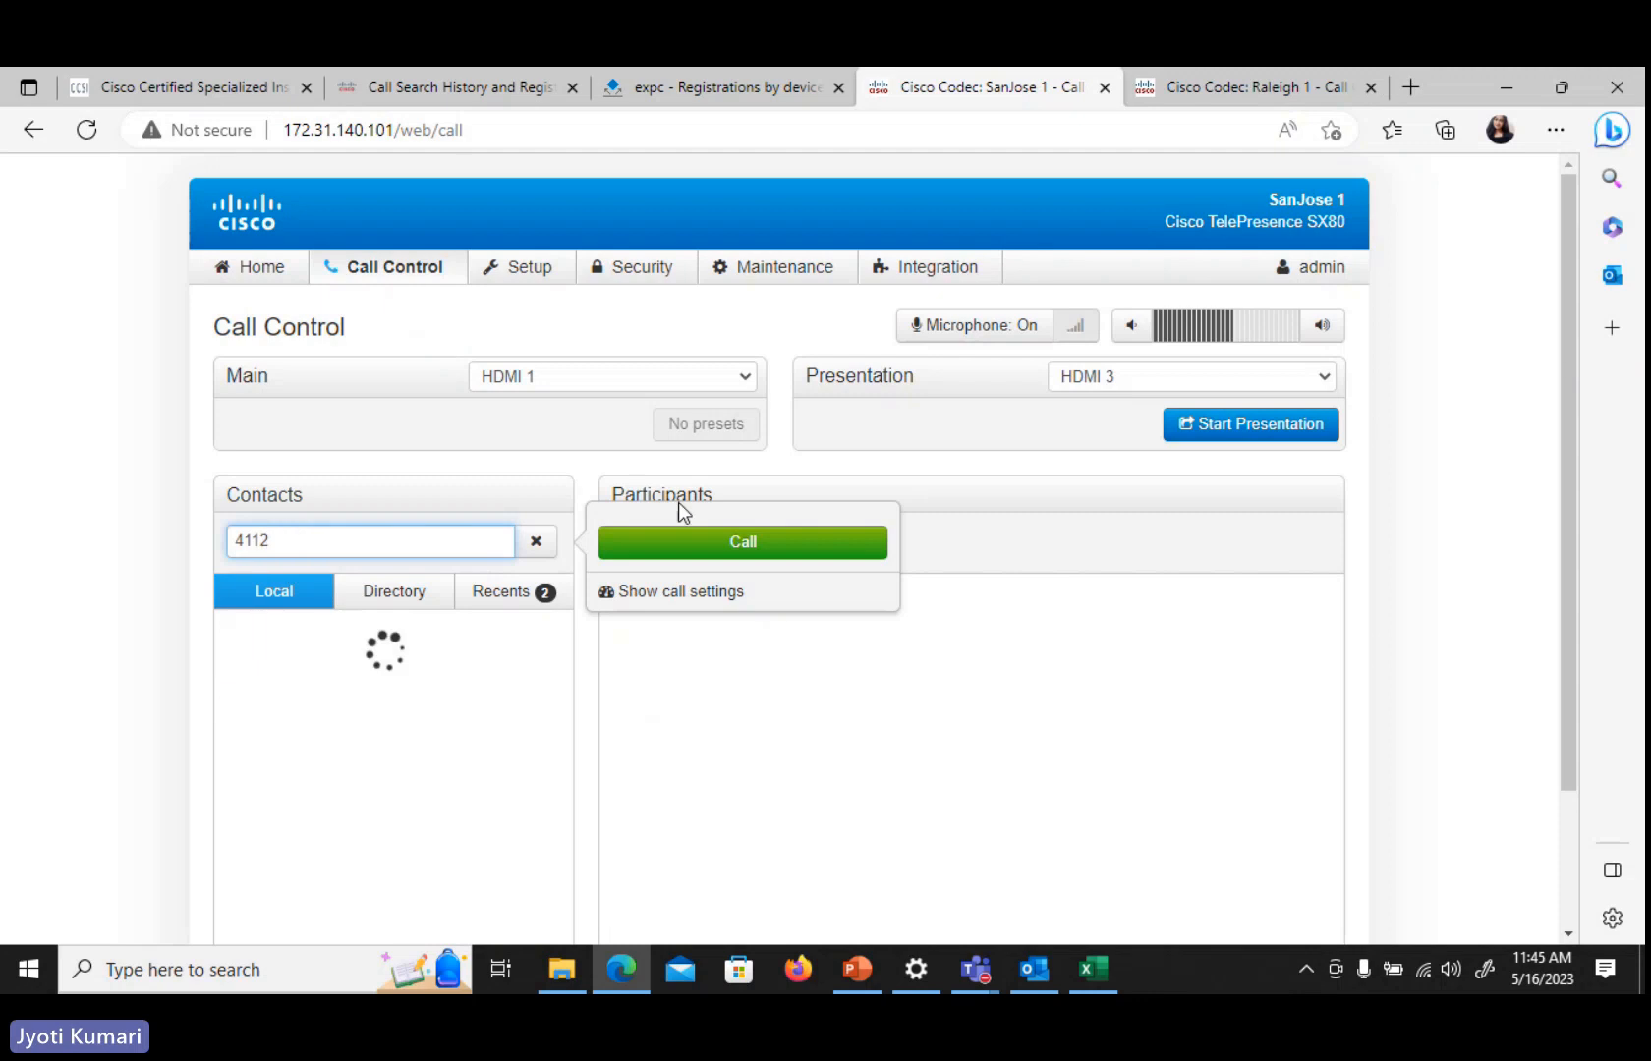
pyautogui.click(704, 555)
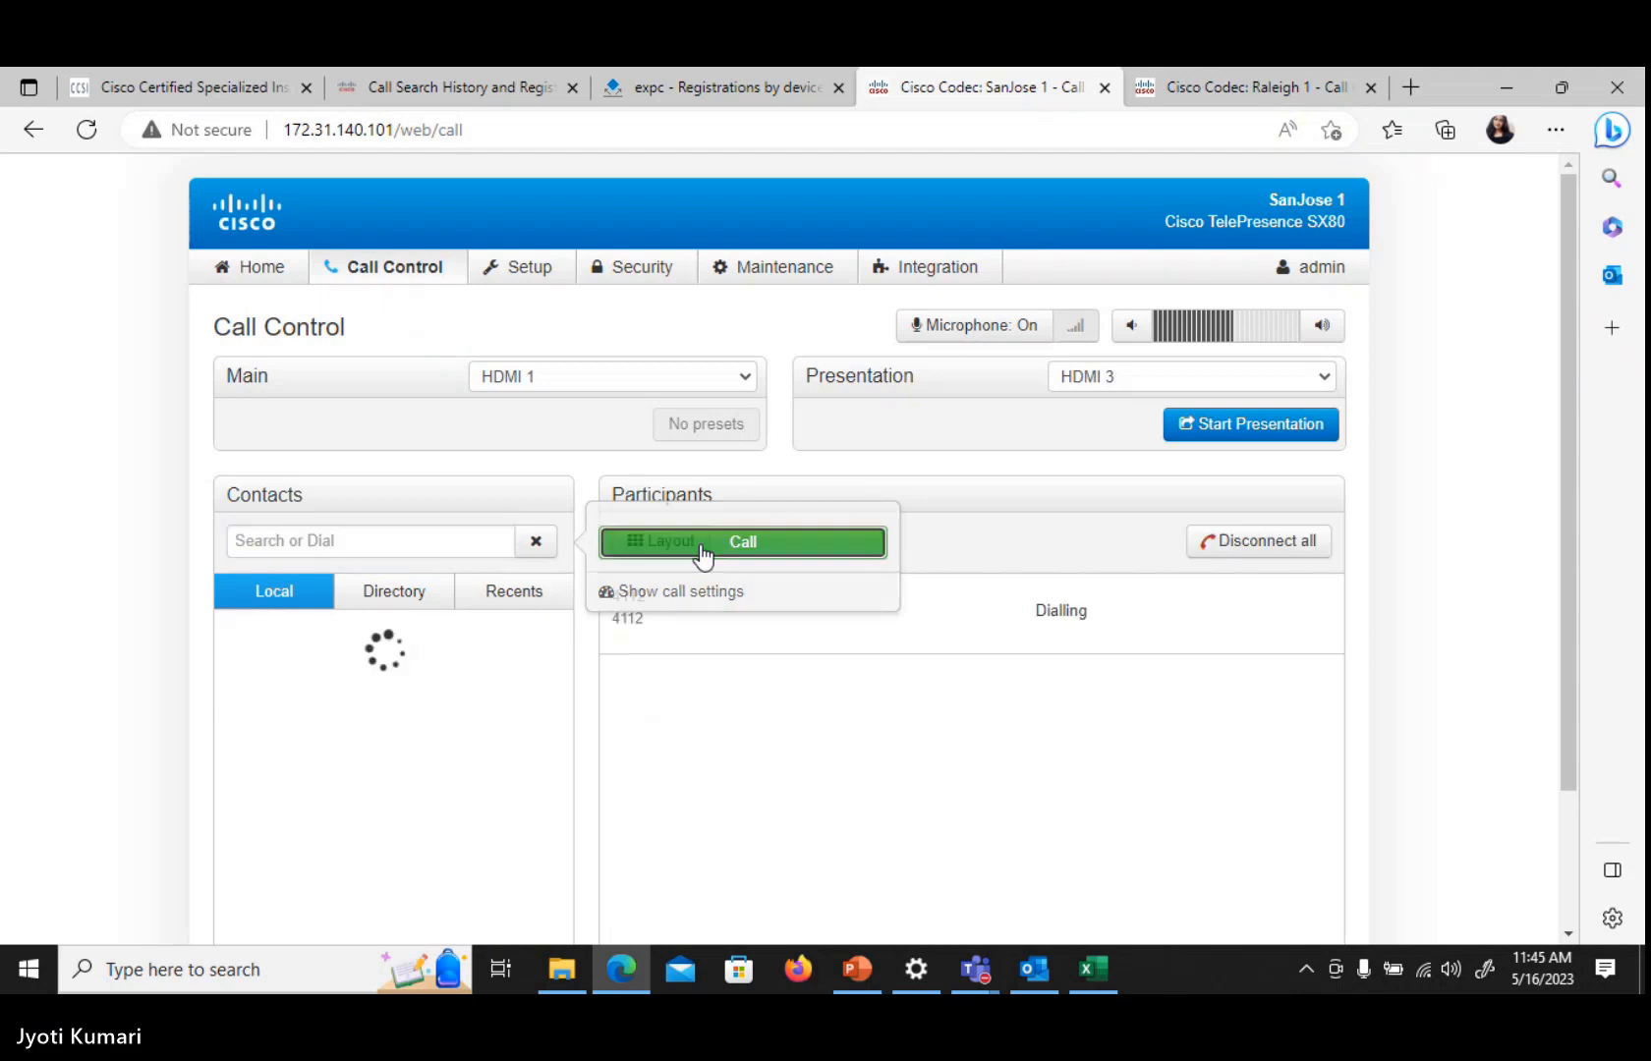
# View the connected call on Raleigh 1, then hang it up from SanJose 1
pyautogui.click(1215, 89)
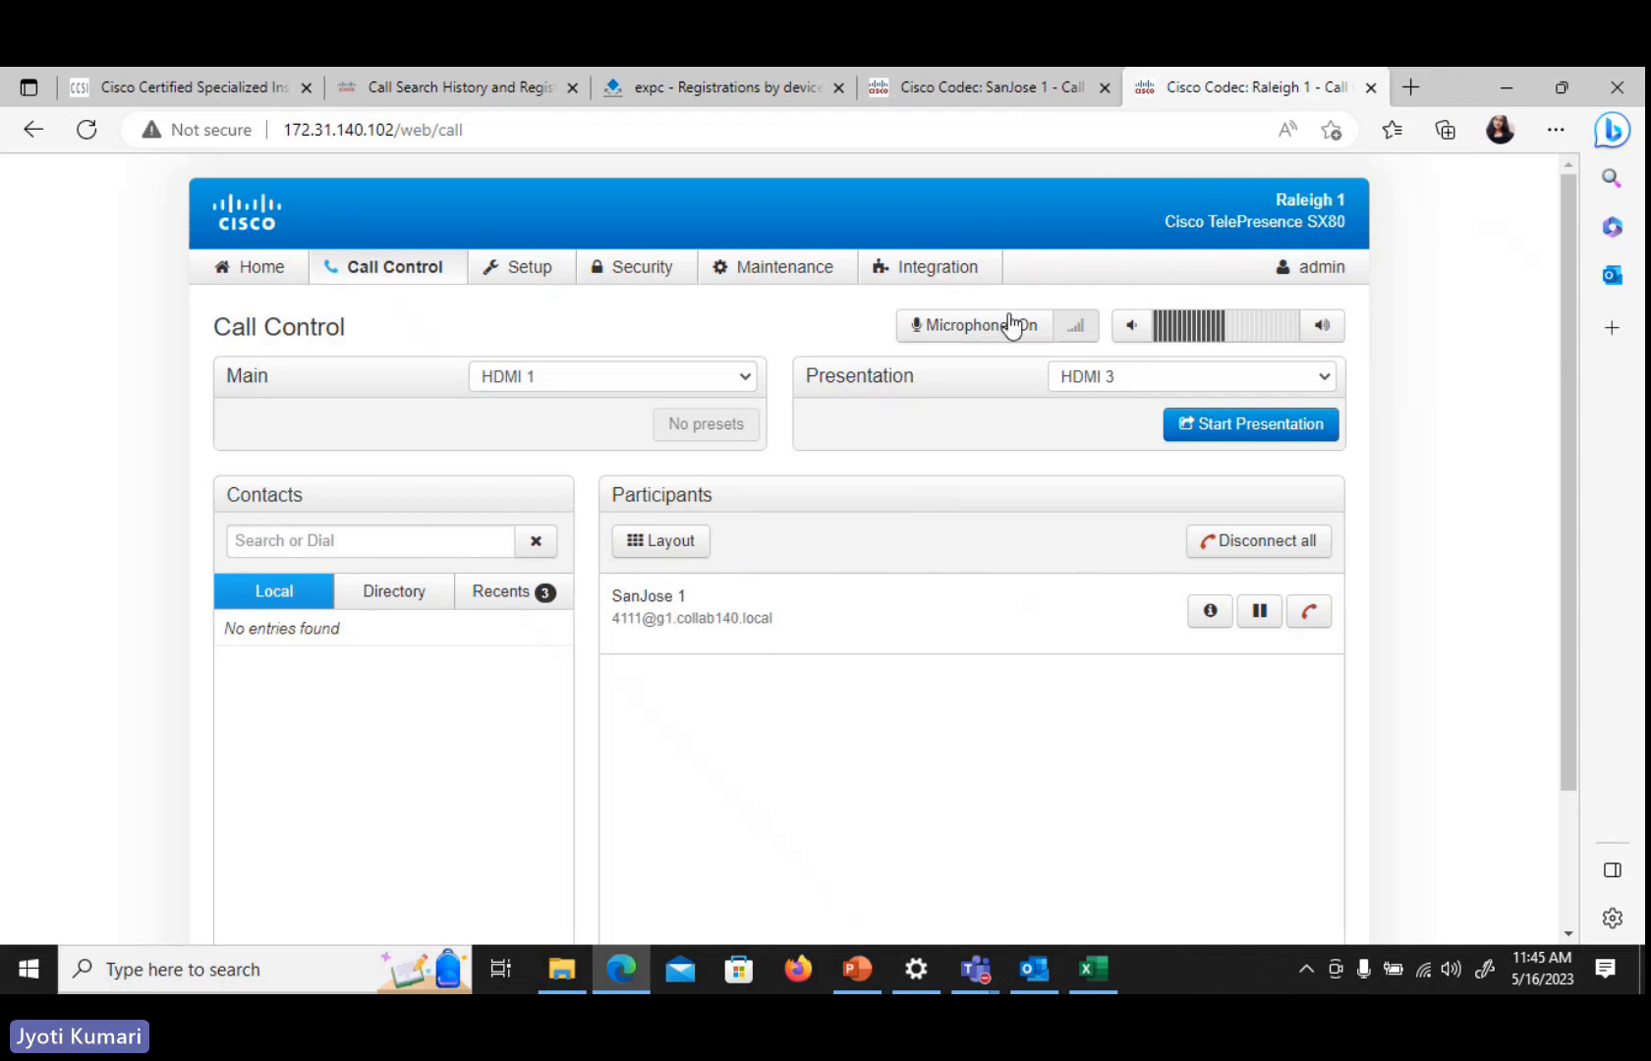
pyautogui.click(1000, 89)
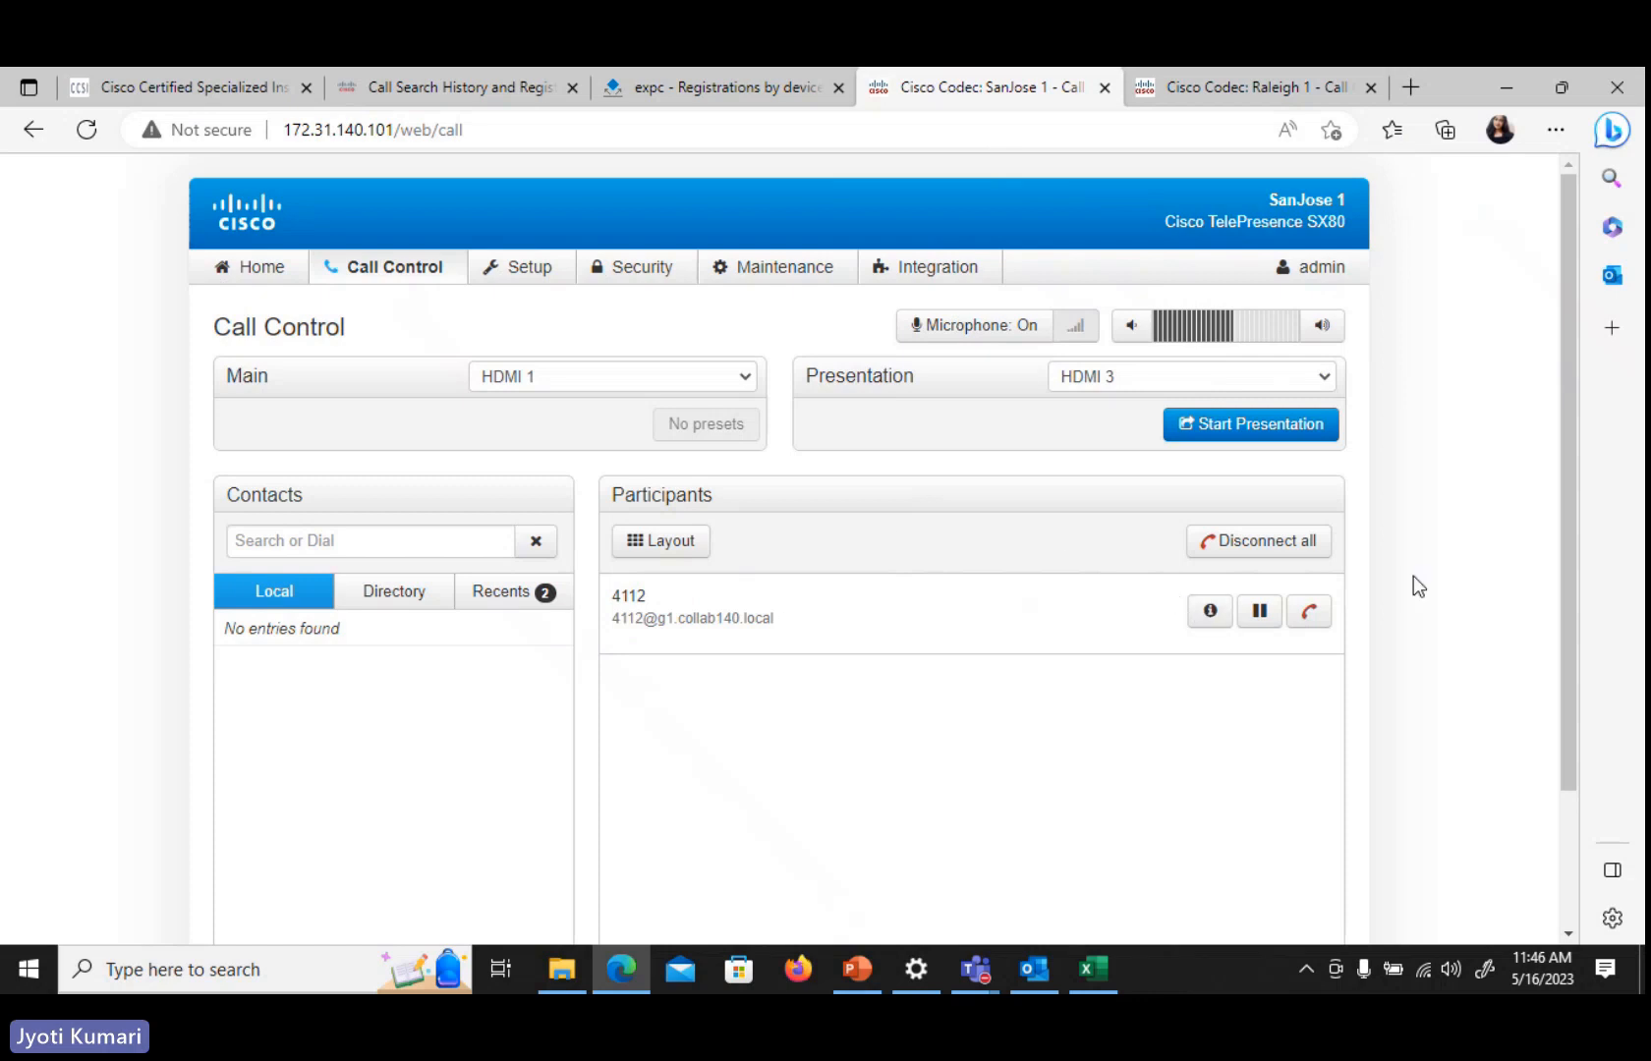
pyautogui.click(1310, 613)
# On Expressway-C, open the status event log and then the search history
pyautogui.click(681, 84)
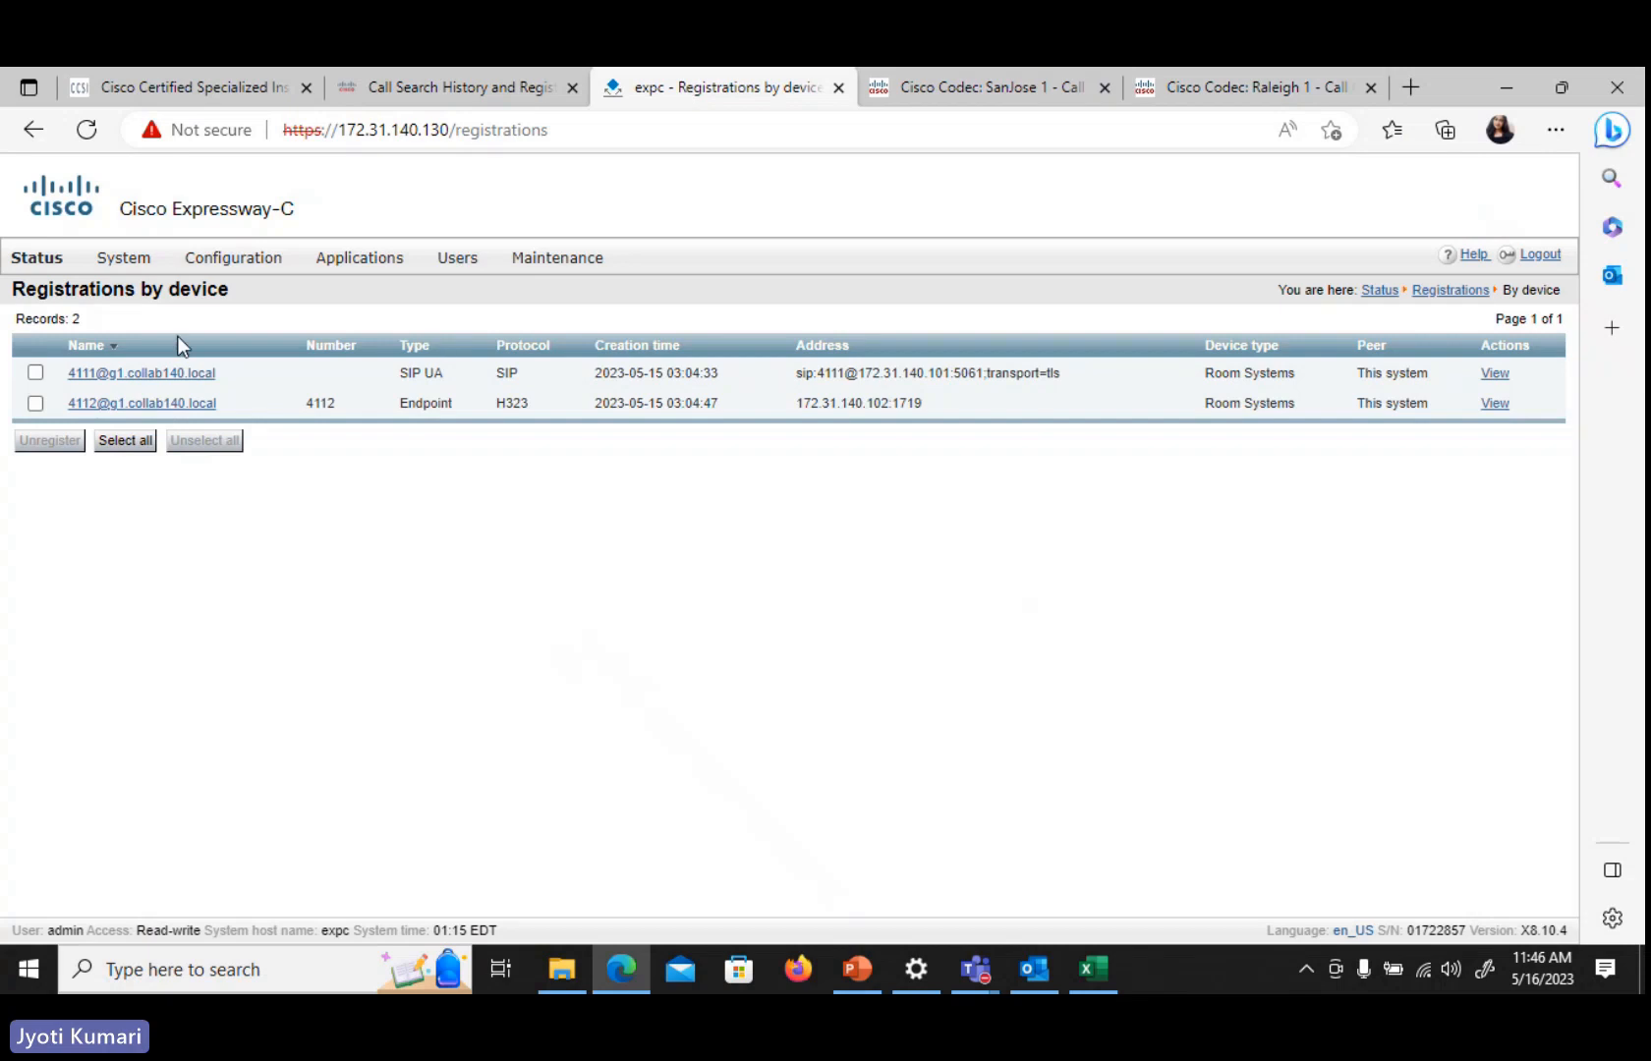
pyautogui.moveTo(32, 261)
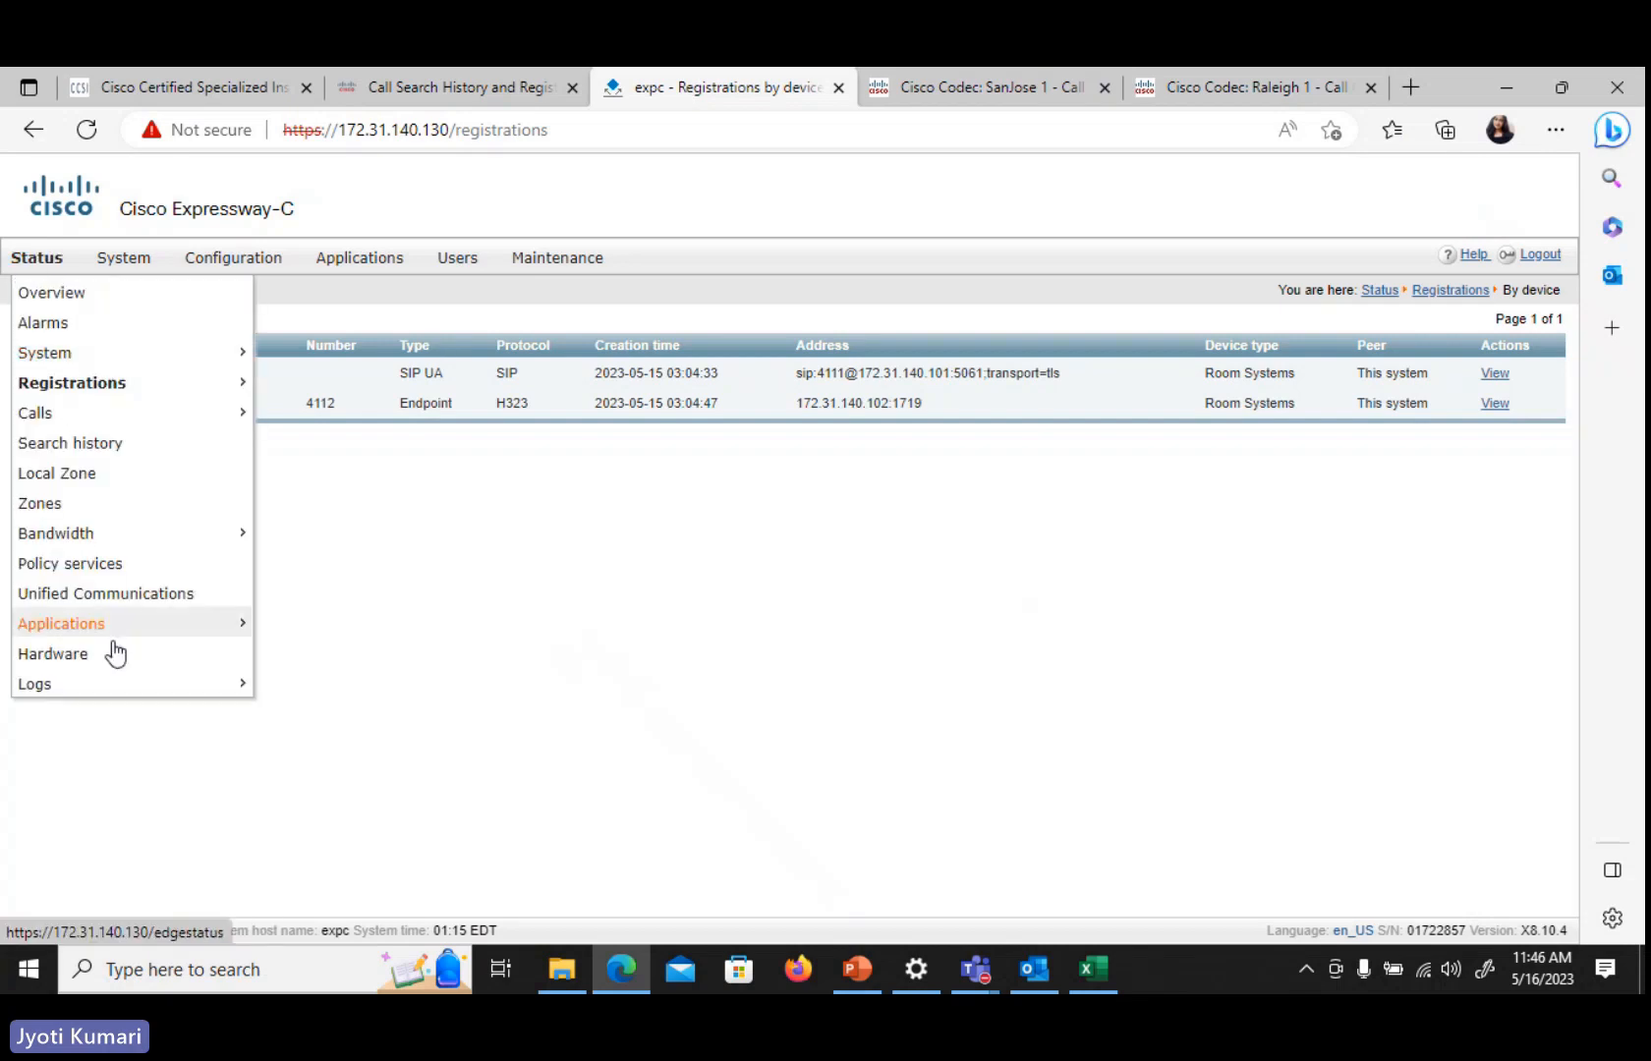
pyautogui.moveTo(122, 688)
pyautogui.click(279, 690)
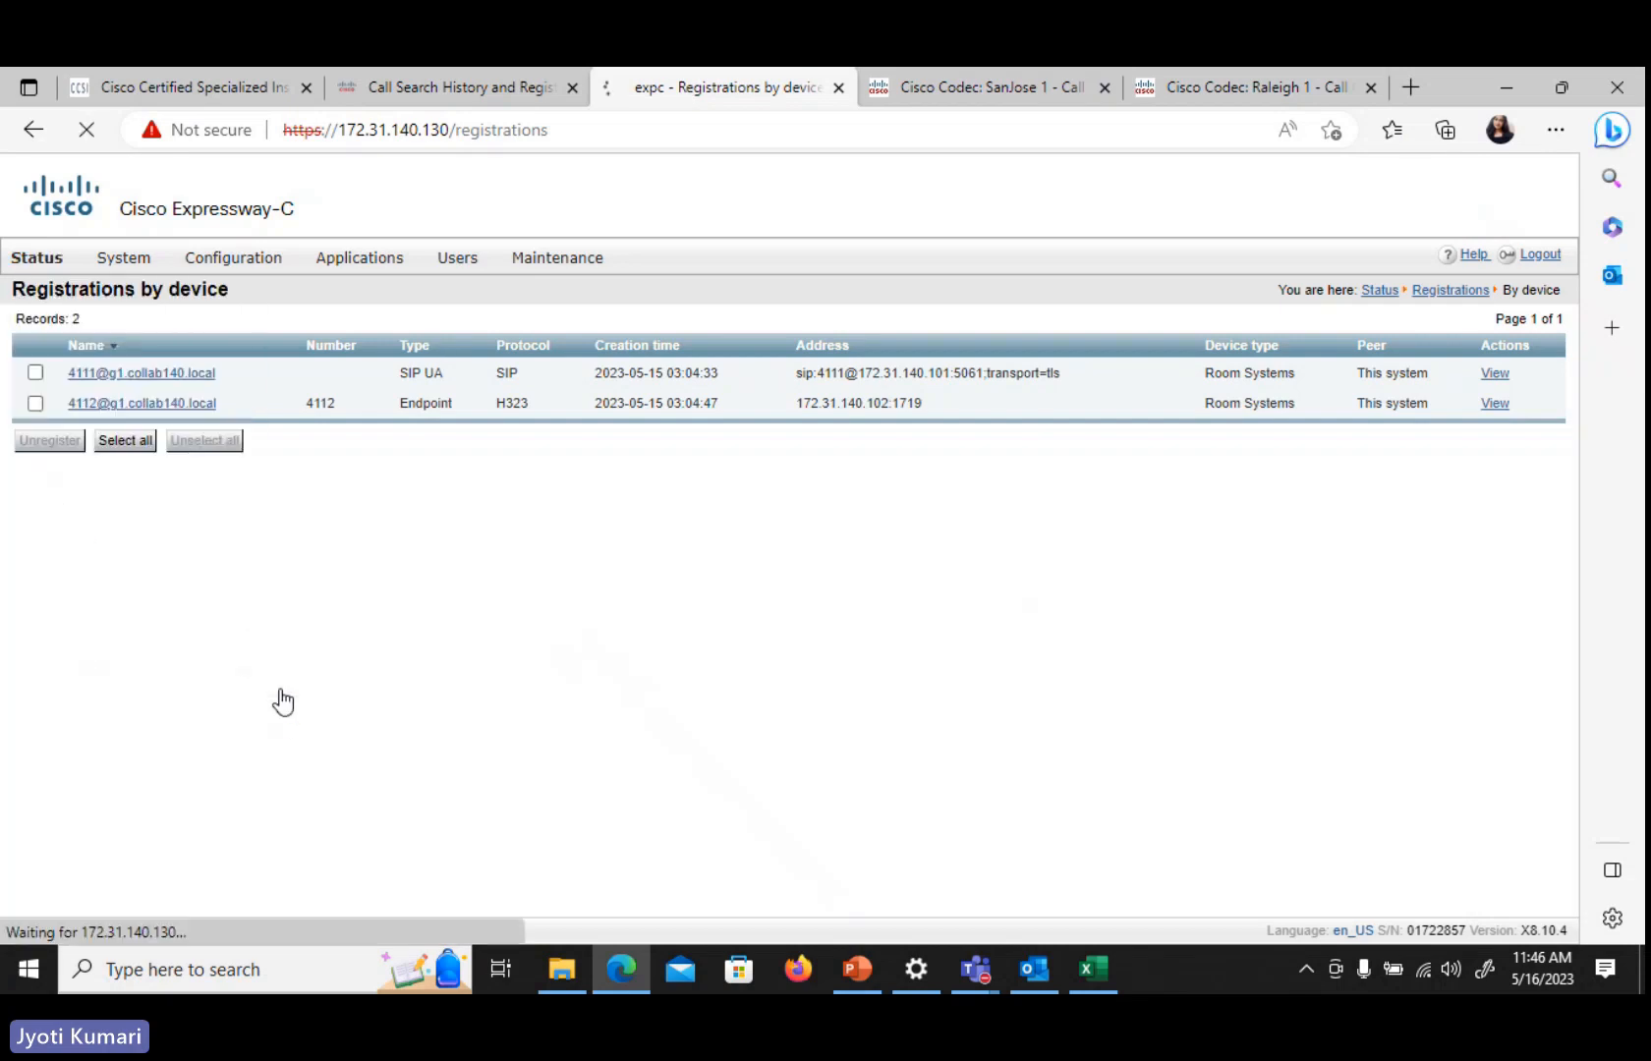
pyautogui.moveTo(36, 261)
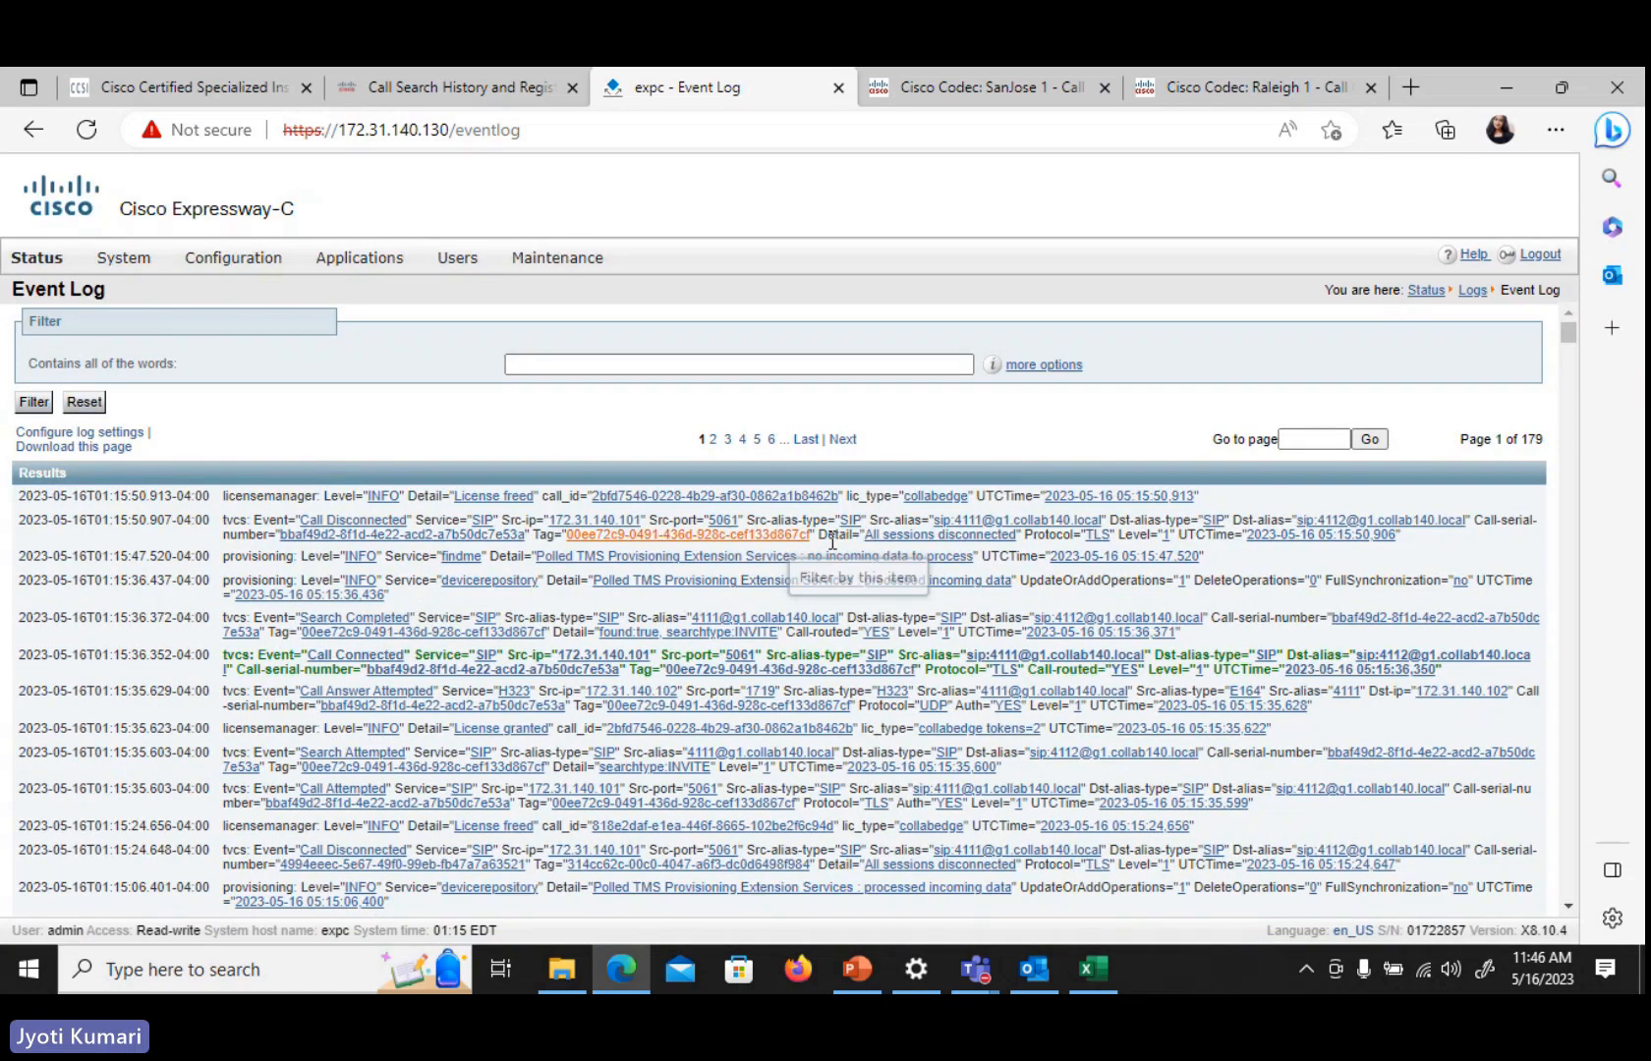
pyautogui.click(18, 263)
pyautogui.click(86, 452)
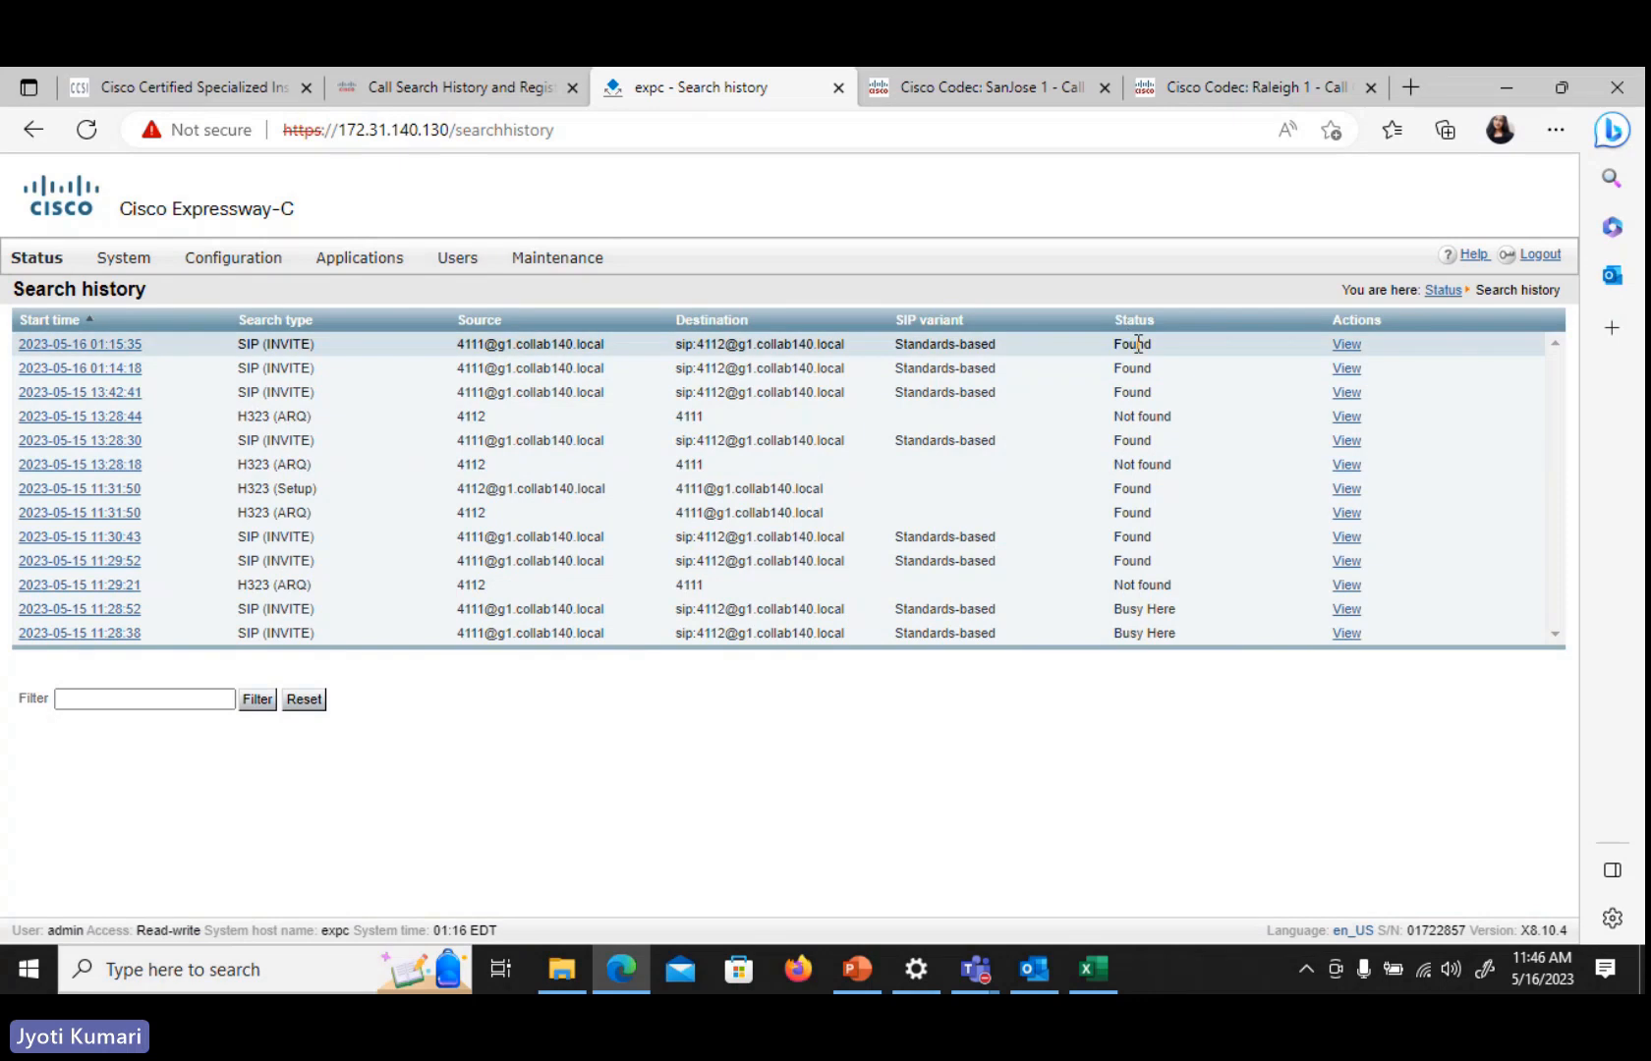
# Open the details of the most recent search and examine its source, zone, path and search rule entries
pyautogui.click(1344, 350)
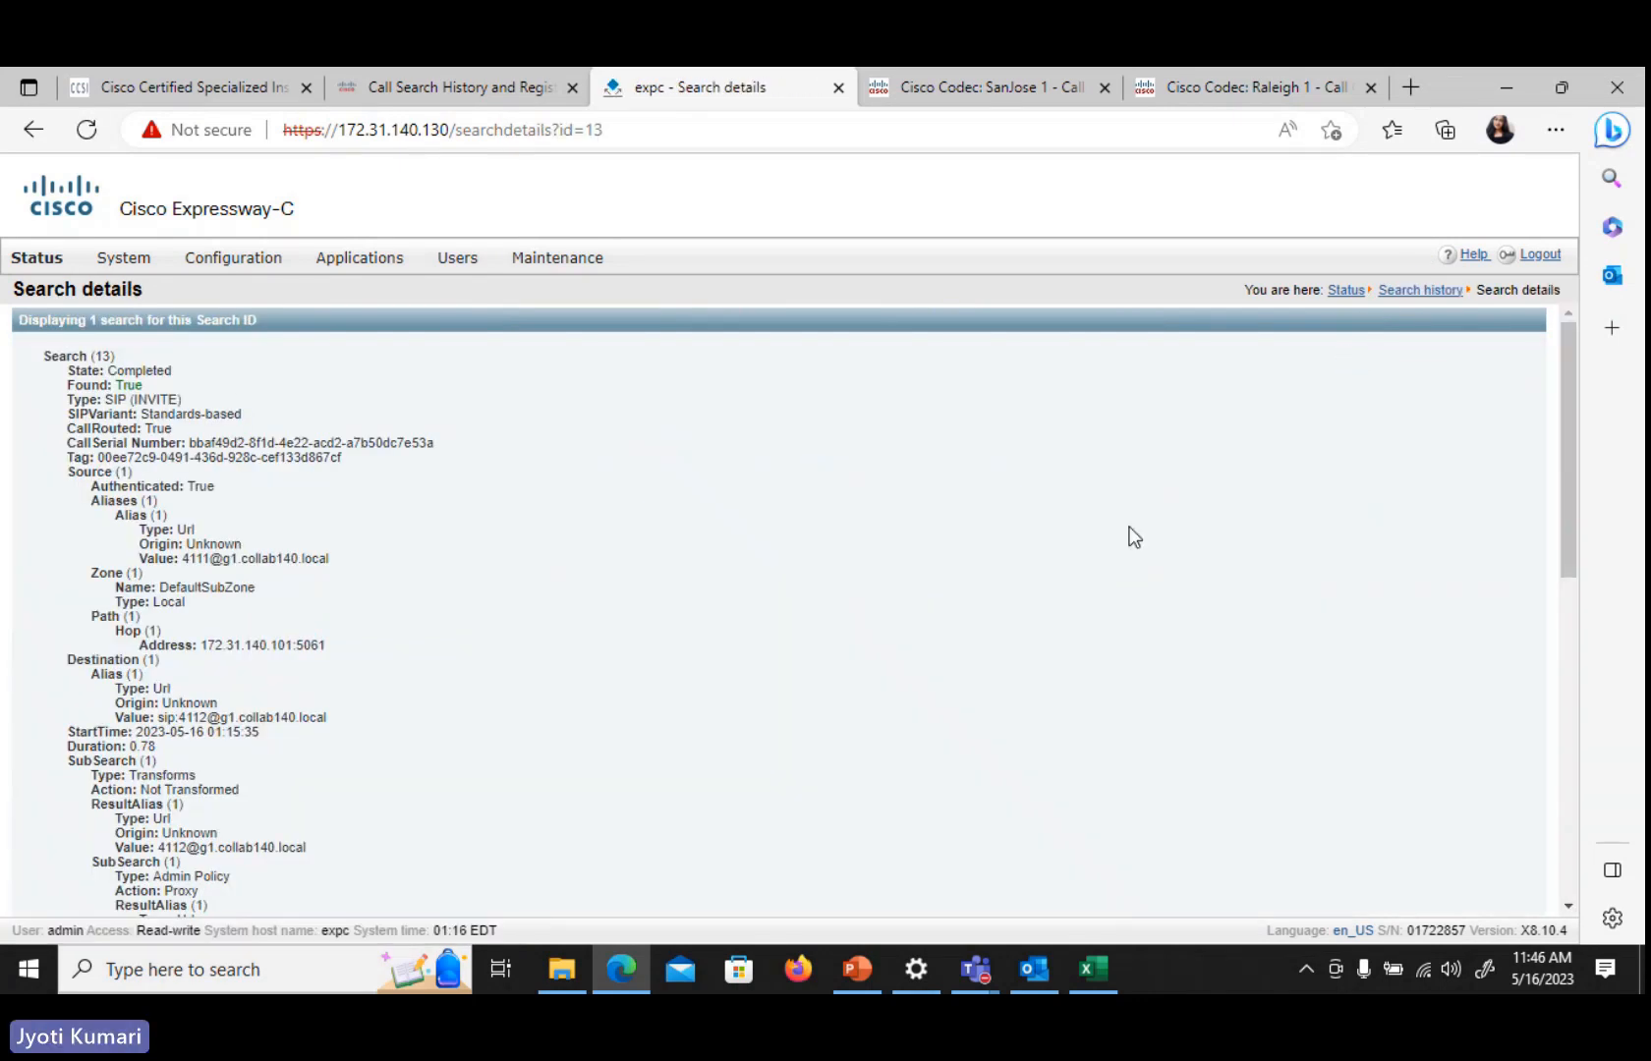
pyautogui.moveTo(109, 372); pyautogui.dragTo(190, 364)
pyautogui.click(126, 378)
pyautogui.click(208, 422)
pyautogui.moveTo(185, 557); pyautogui.dragTo(330, 565)
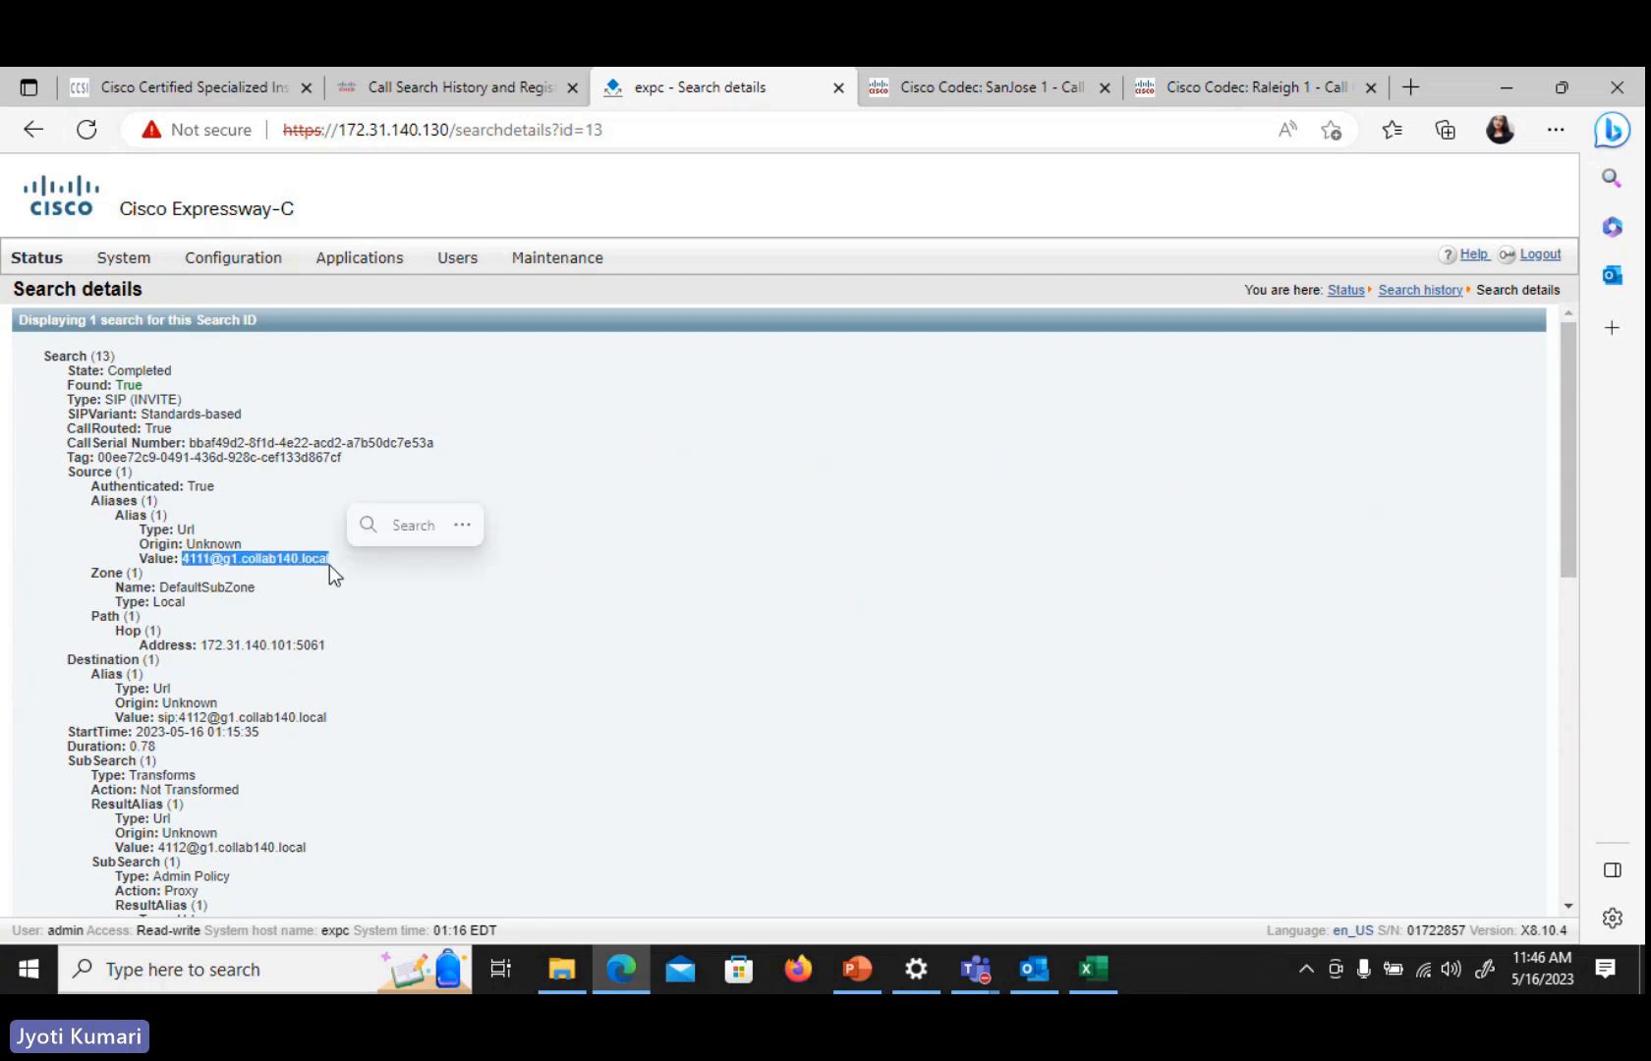
pyautogui.click(328, 643)
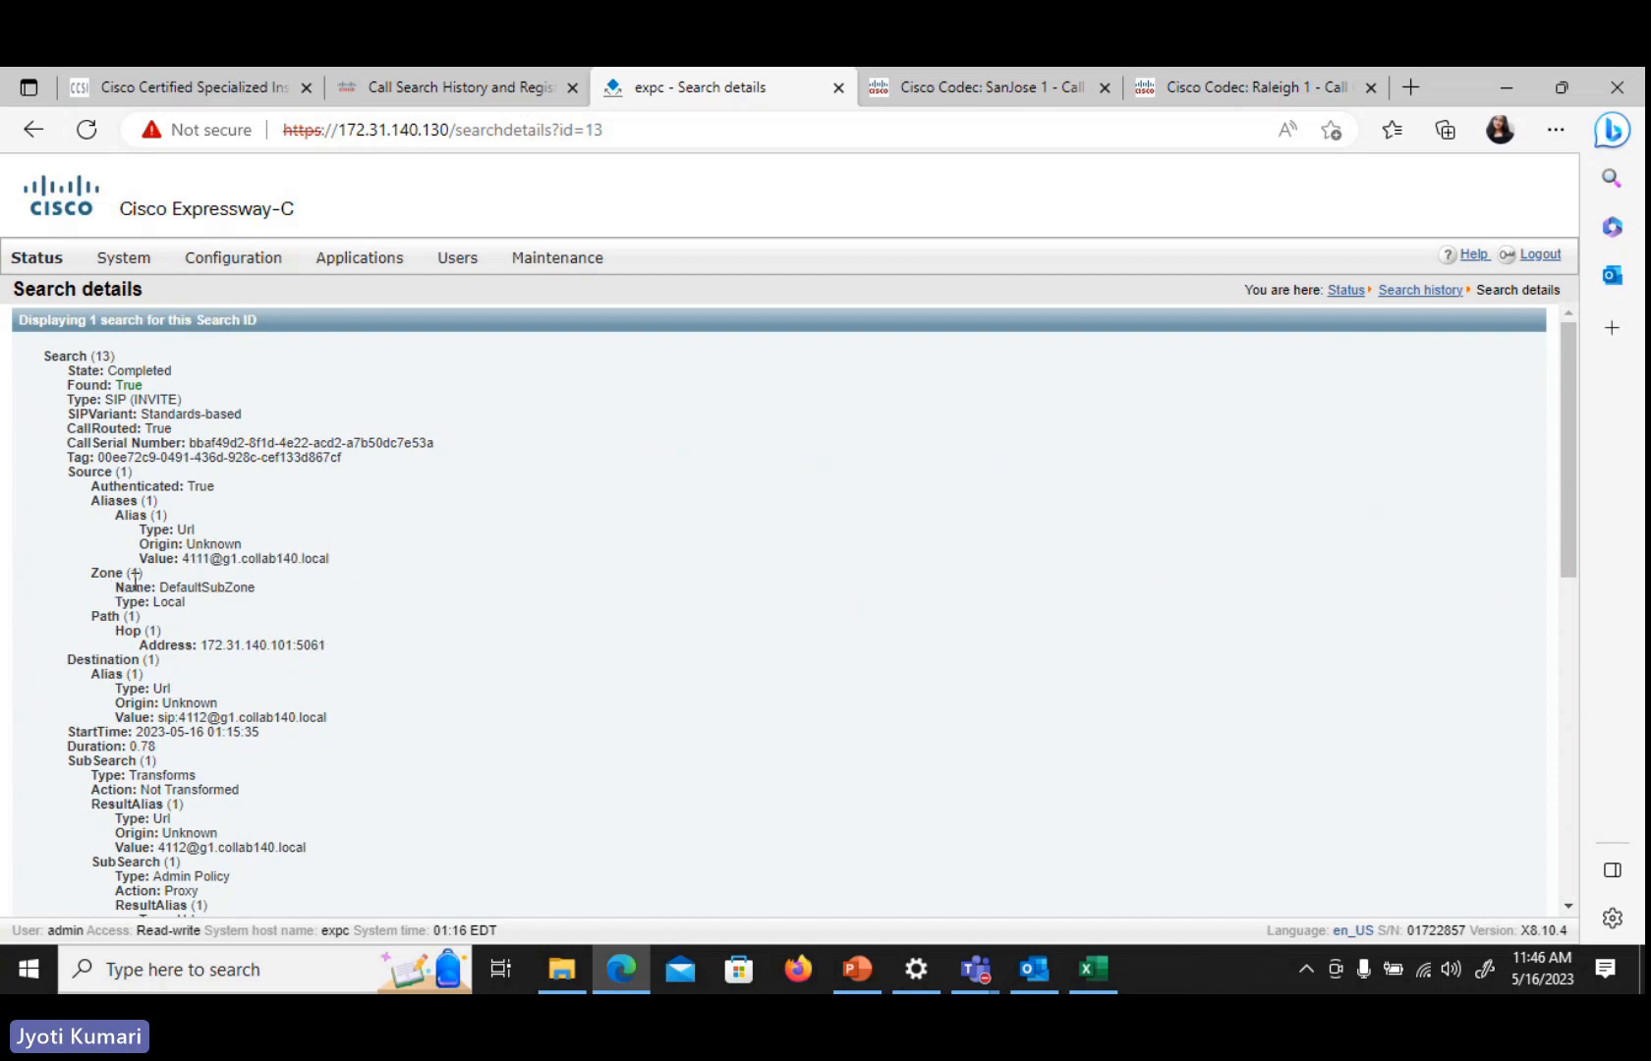
pyautogui.moveTo(160, 588); pyautogui.dragTo(292, 593)
pyautogui.click(294, 599)
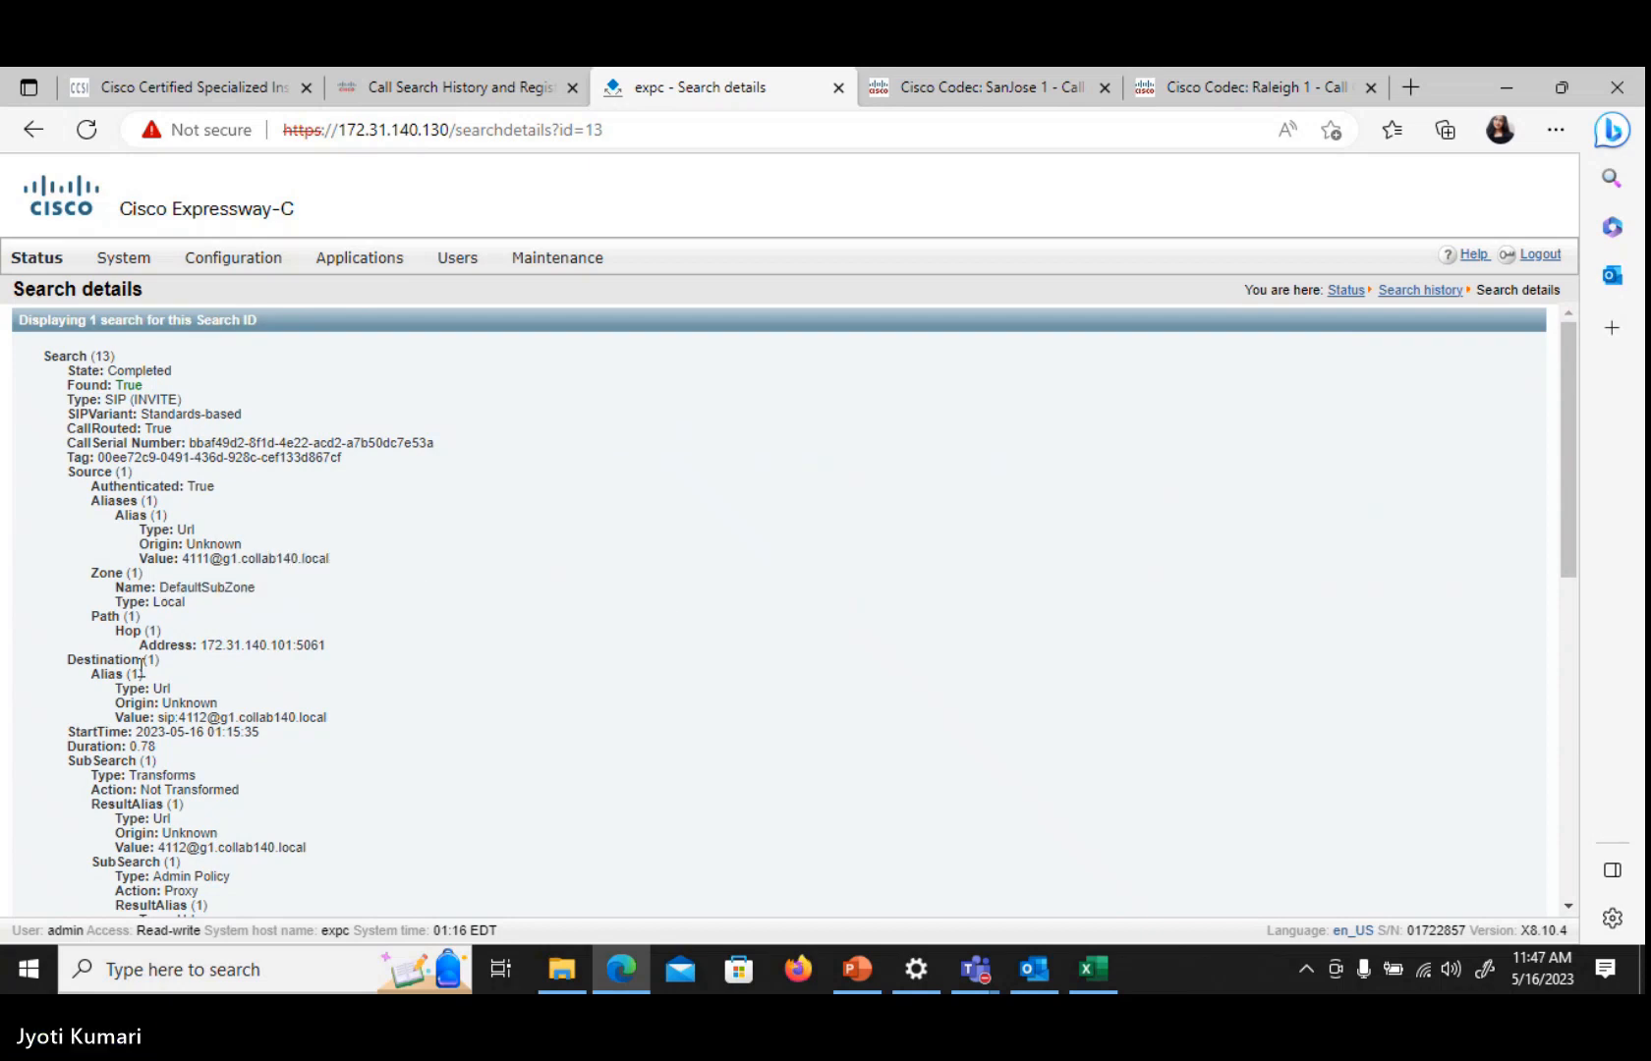
pyautogui.doubleClick(169, 601)
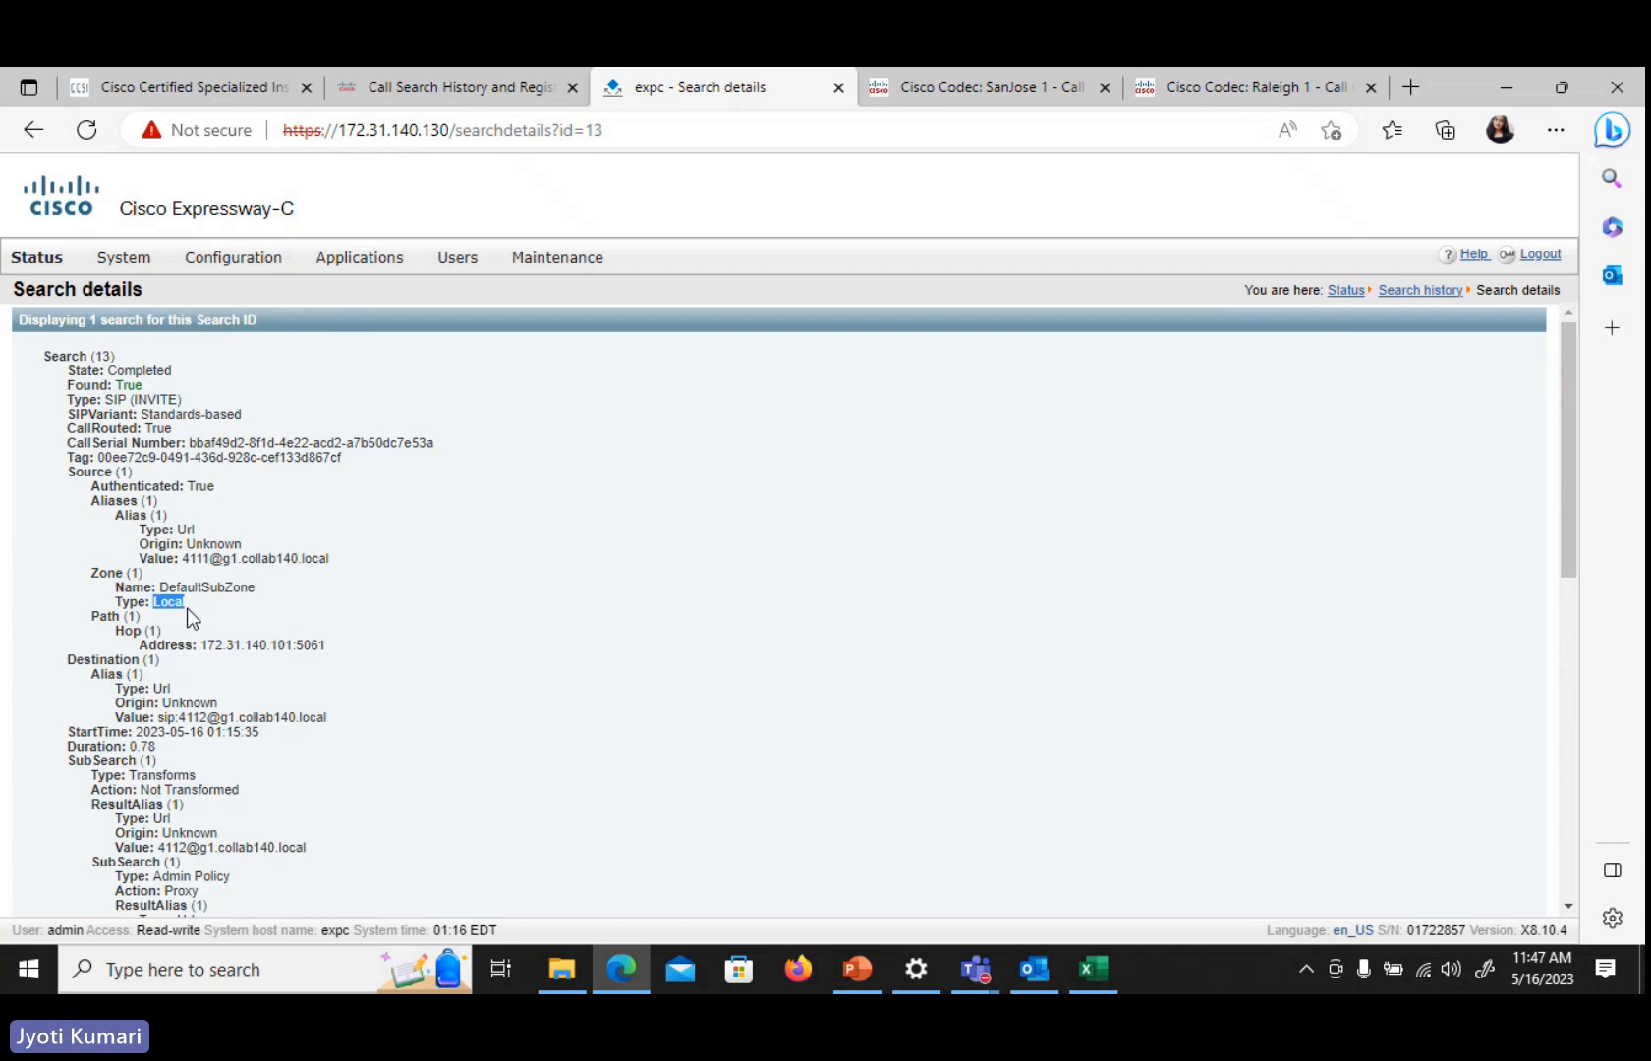
pyautogui.click(427, 646)
pyautogui.moveTo(200, 646); pyautogui.dragTo(320, 647)
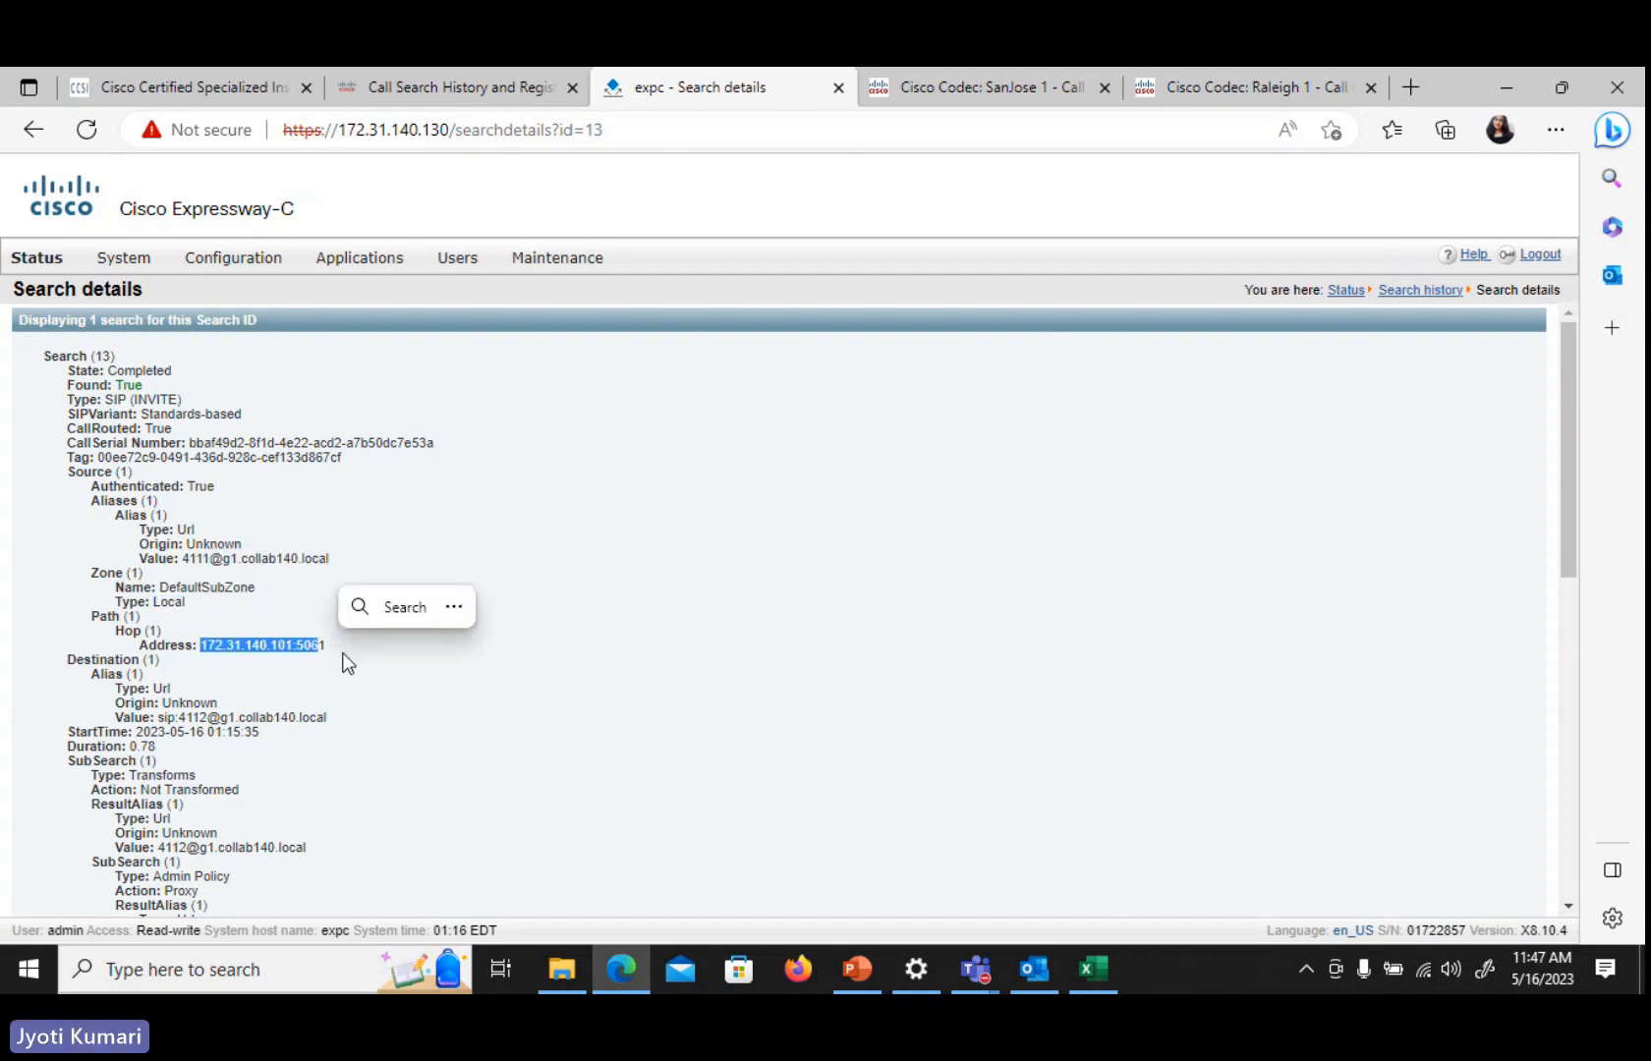
pyautogui.click(343, 664)
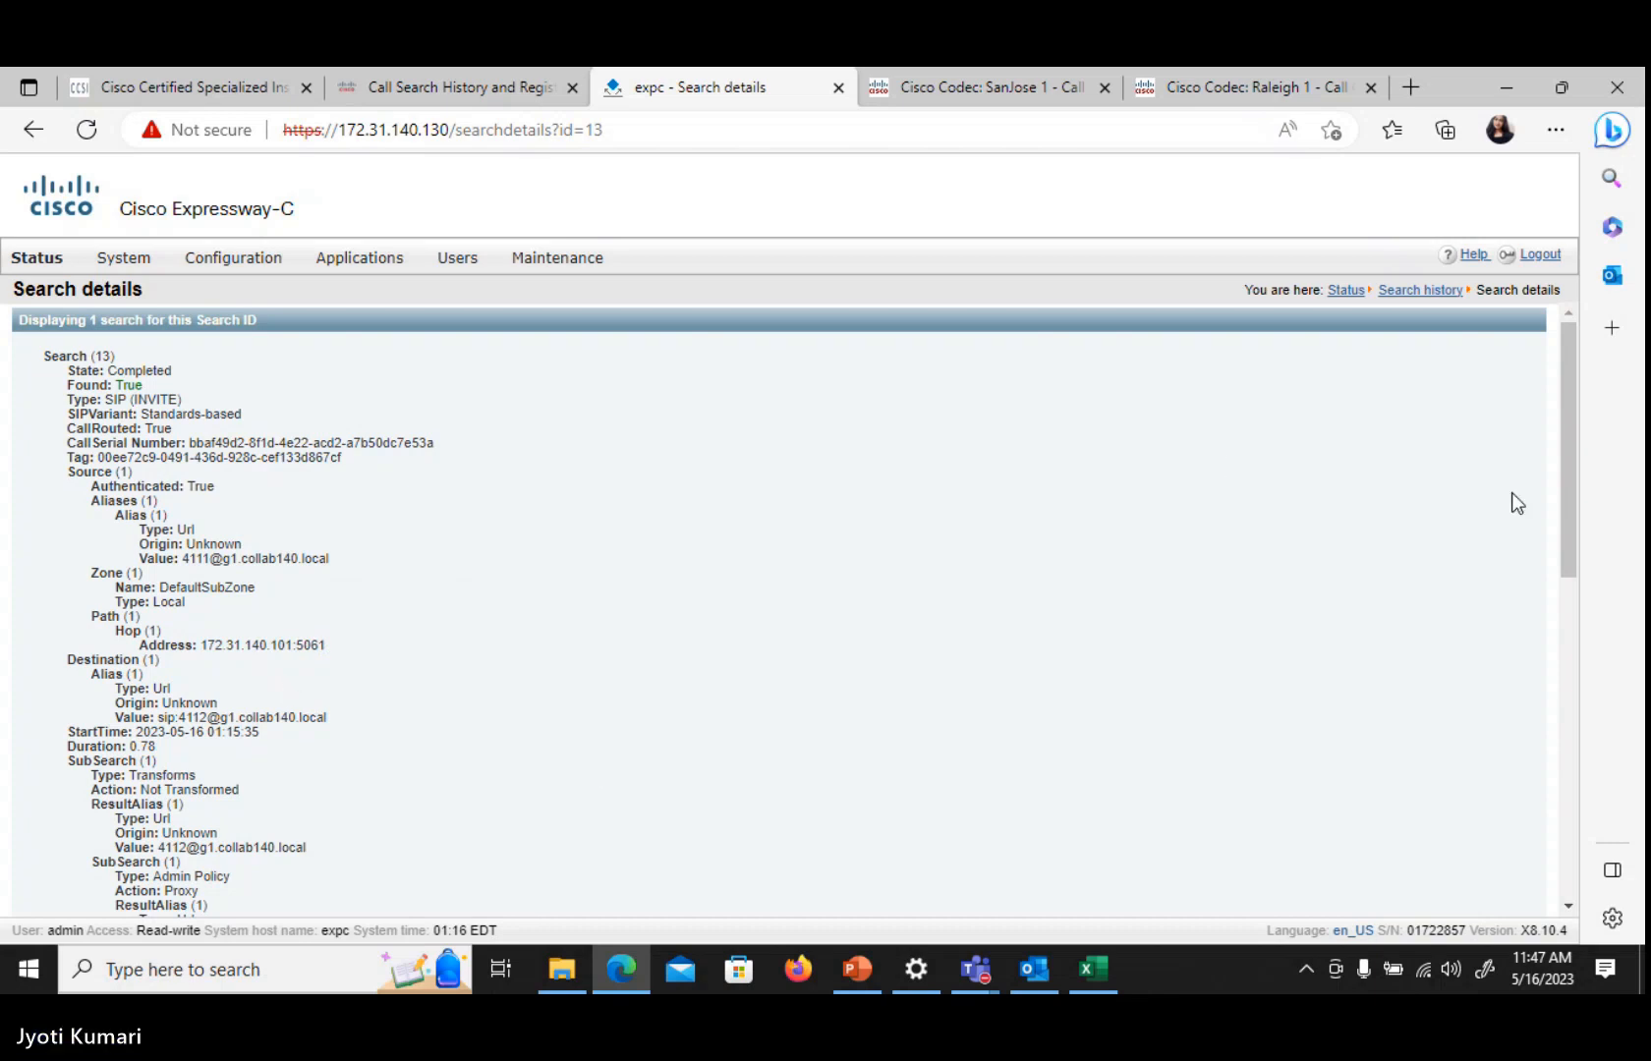
pyautogui.moveTo(1567, 505); pyautogui.dragTo(1612, 708)
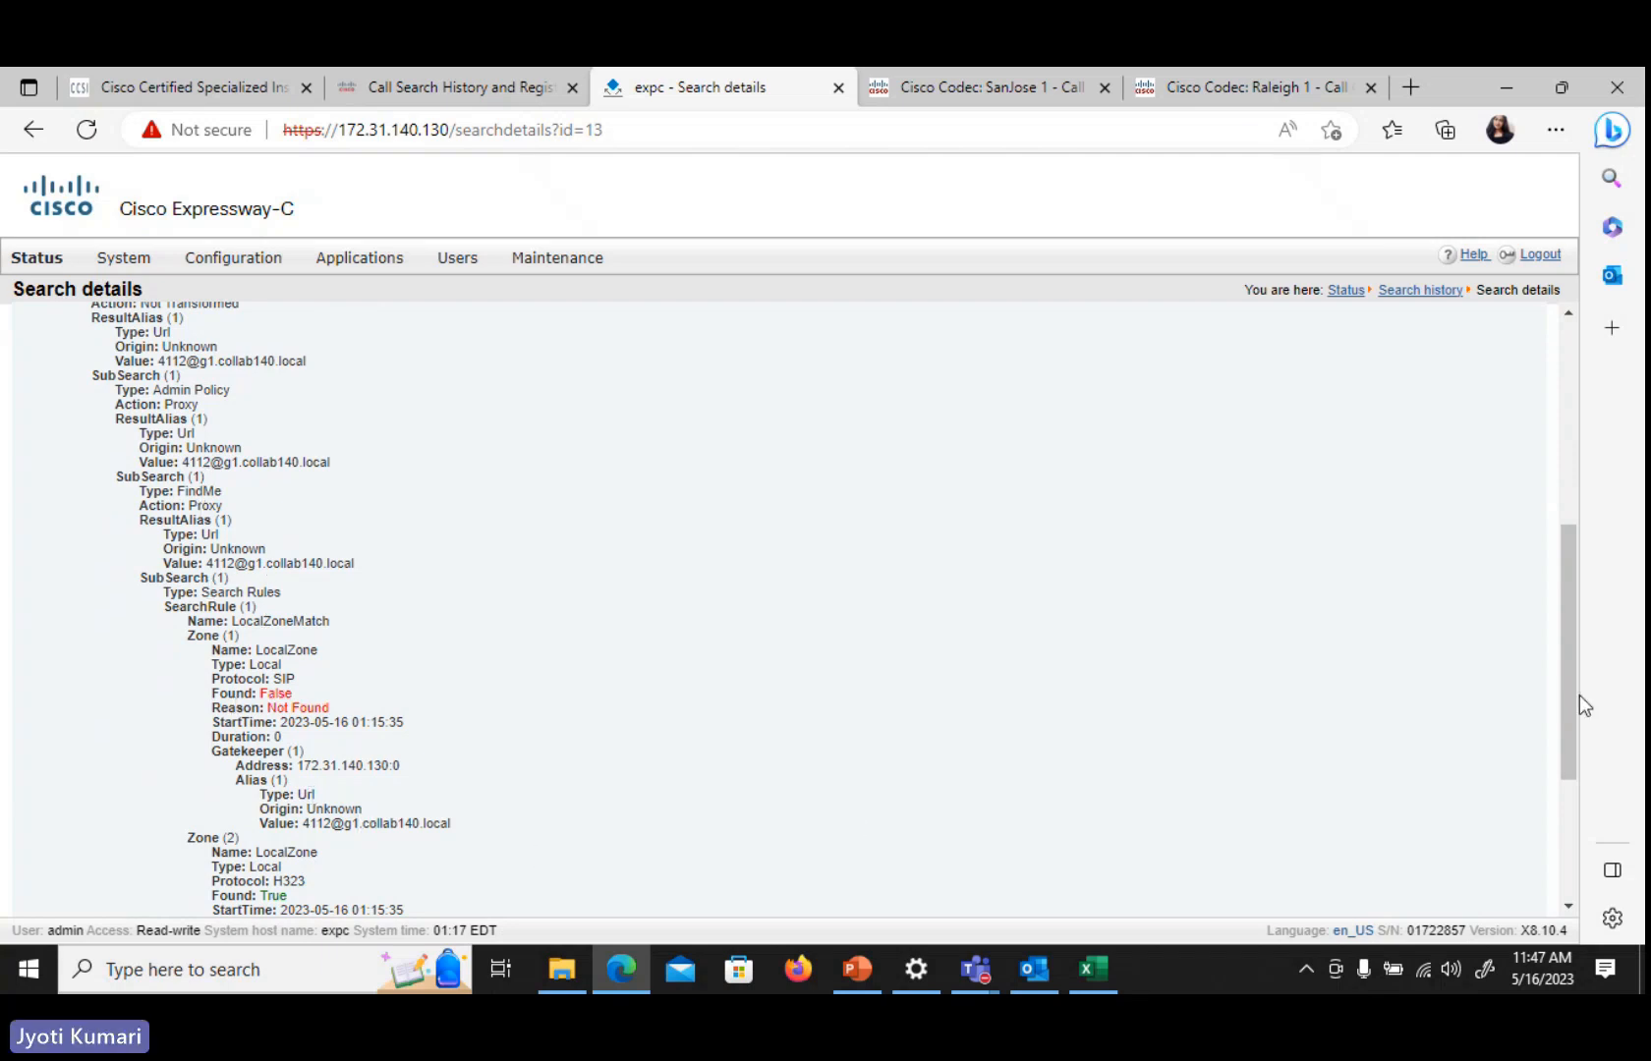
pyautogui.moveTo(1578, 695); pyautogui.dragTo(1595, 822)
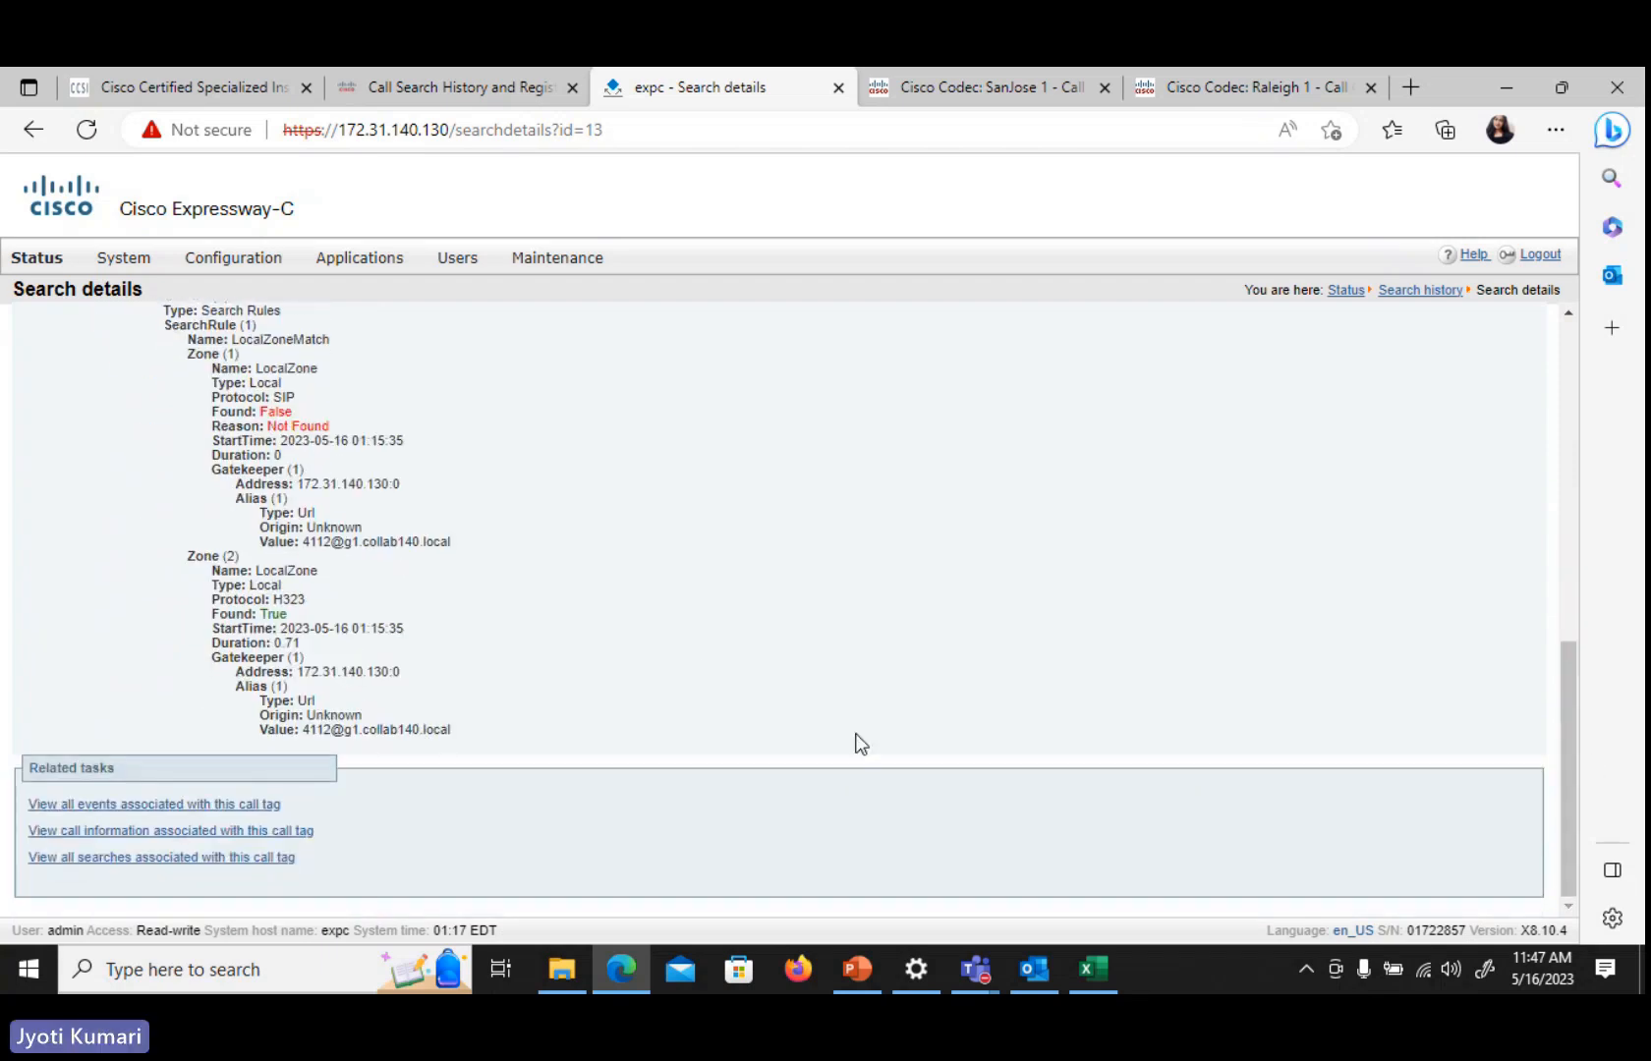